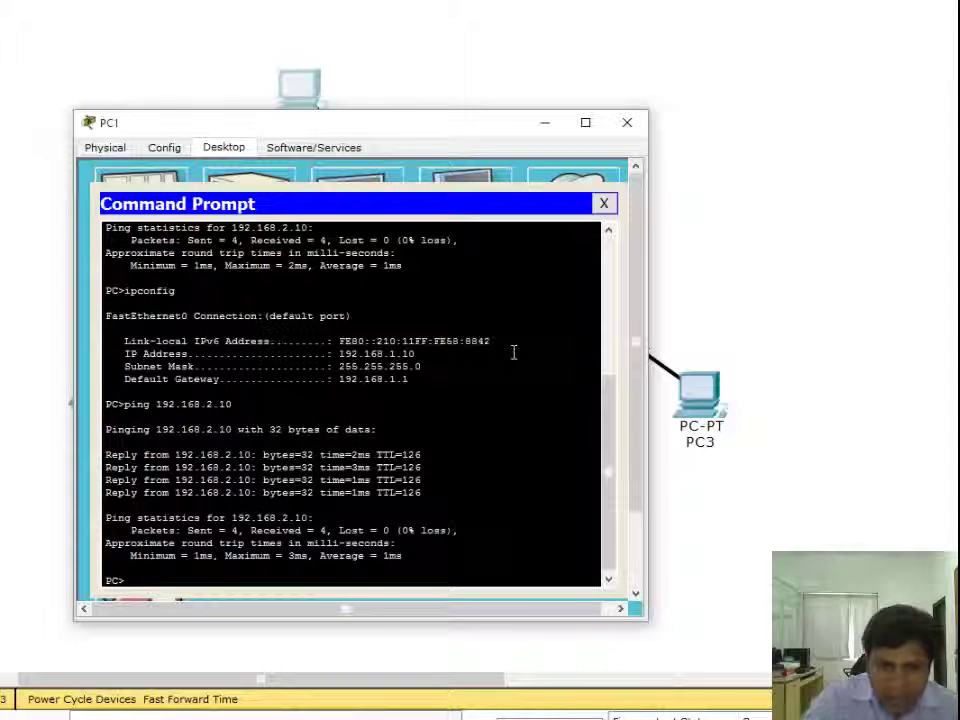
Ping 192.168.3.10 from PC1's command prompt, then close the PC1 window.
key("Up")
key("BackSpace")
key("BackSpace")
key("BackSpace")
key("BackSpace")
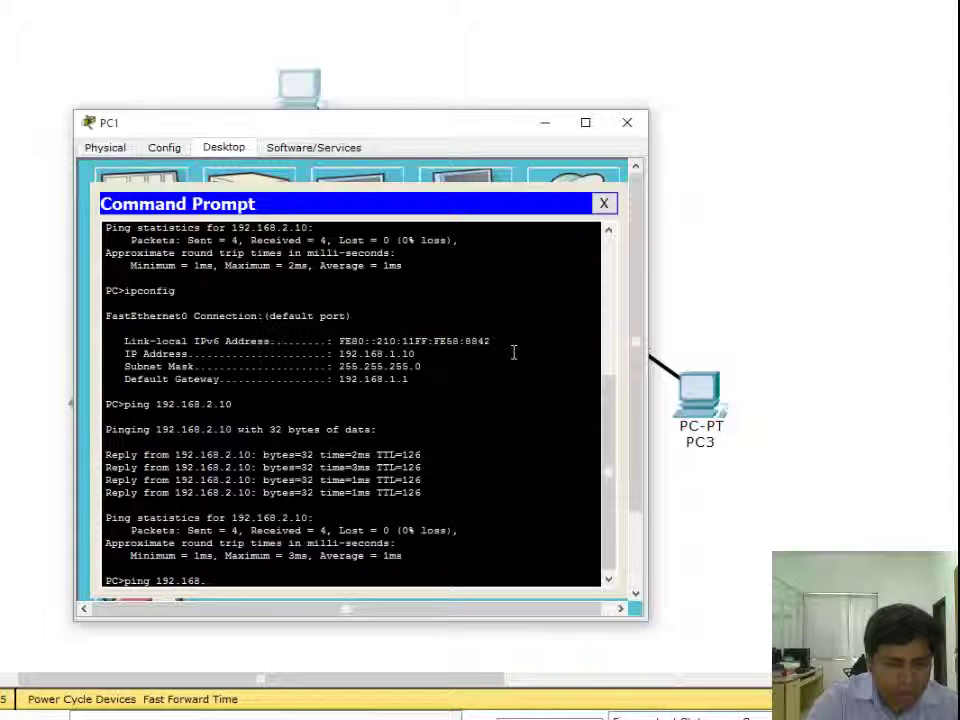
type("3.10")
key("Return")
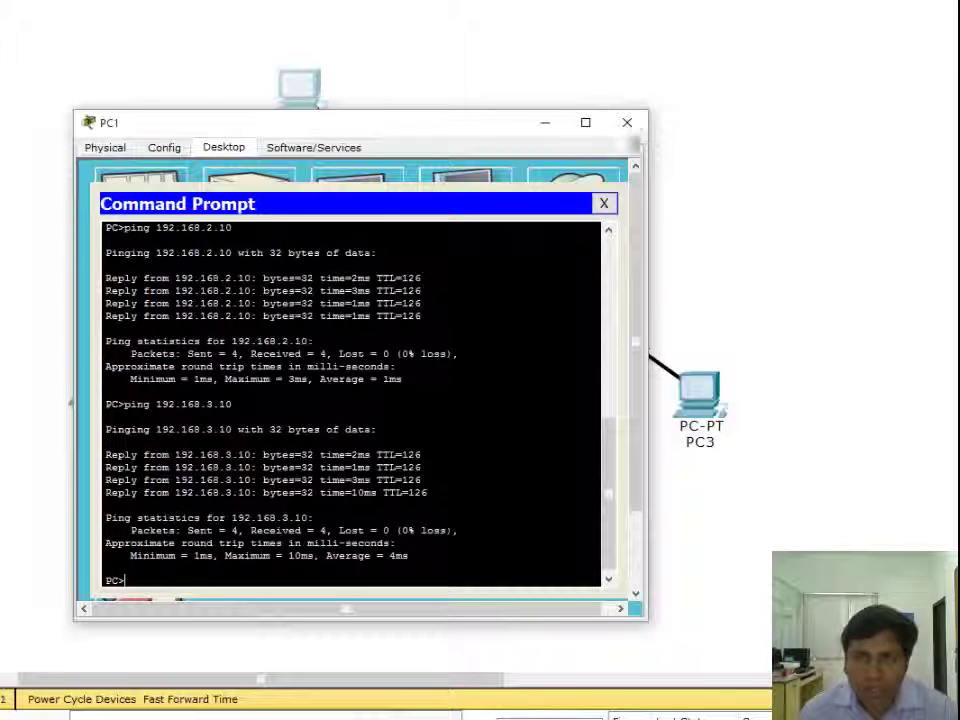
left_click(629, 126)
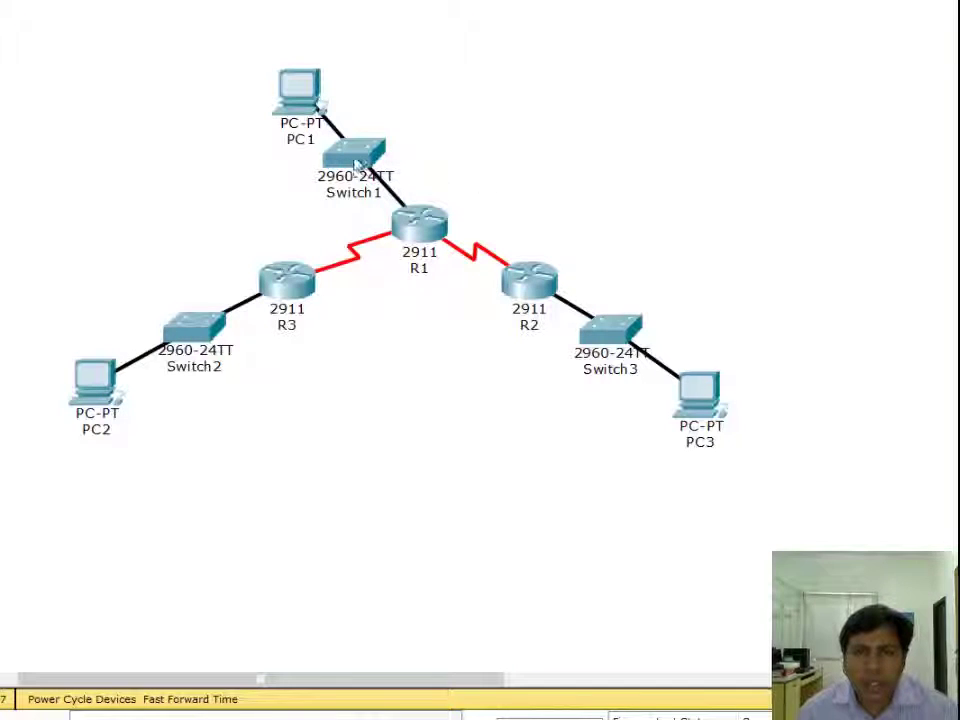
Shift PC1 slightly away from Switch1 and add a generic server above R1, naming it Web Server.
left_click_drag(290, 92, 265, 85)
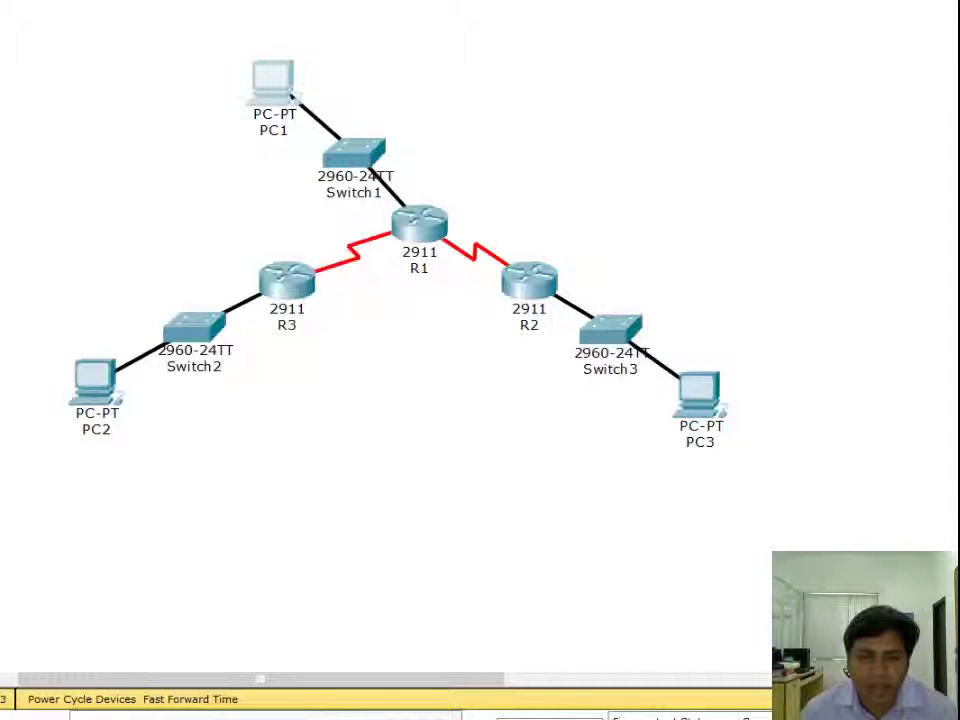
left_click(447, 66)
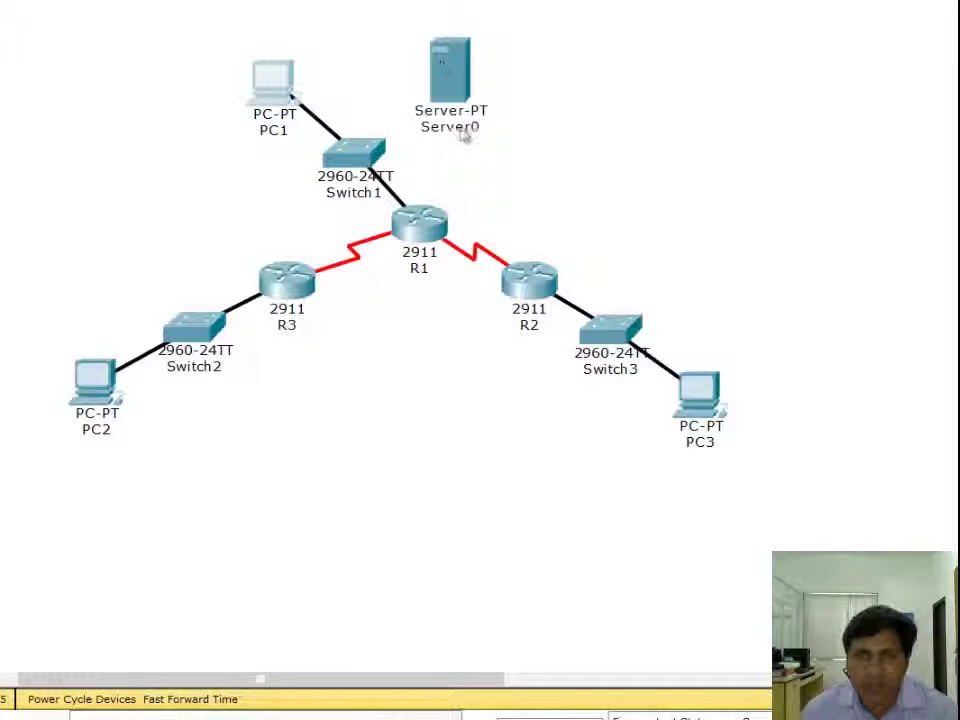
left_click(458, 127)
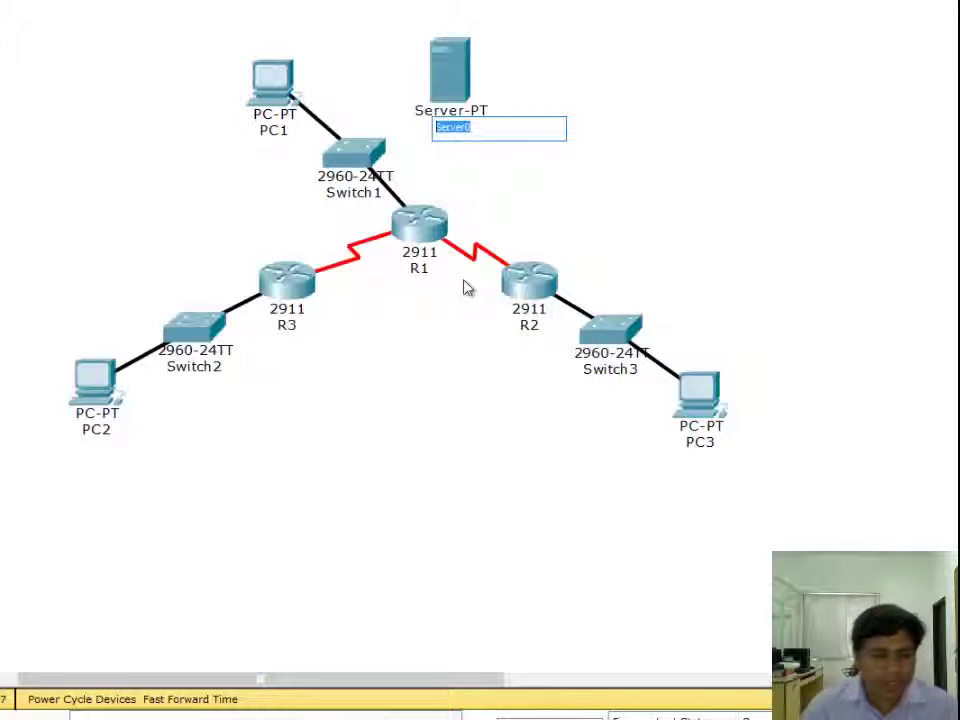
type("Web S")
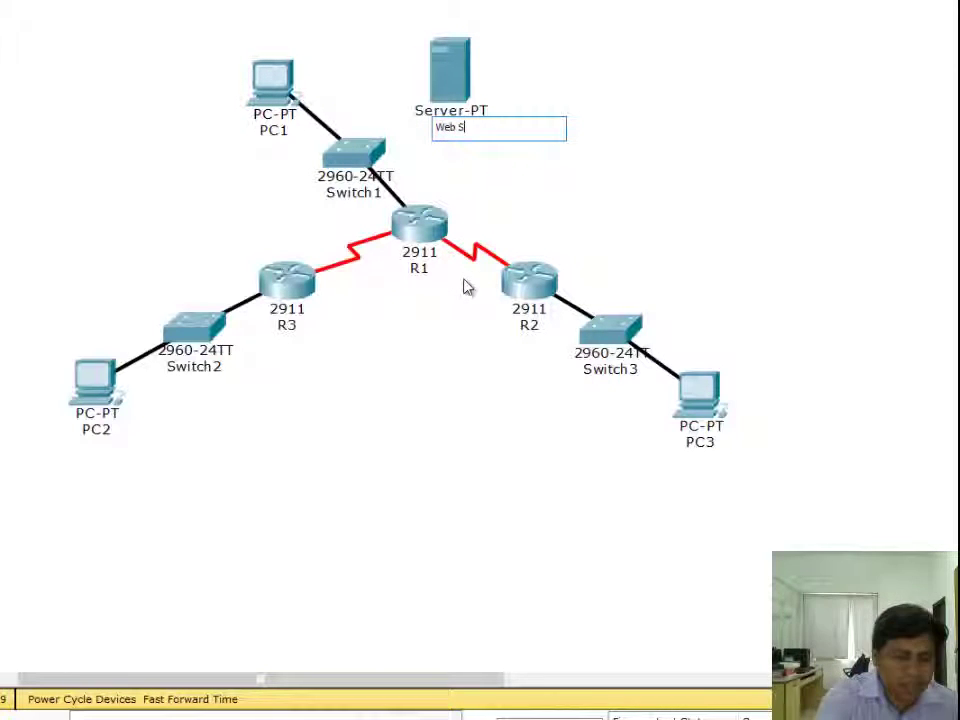
type("erver")
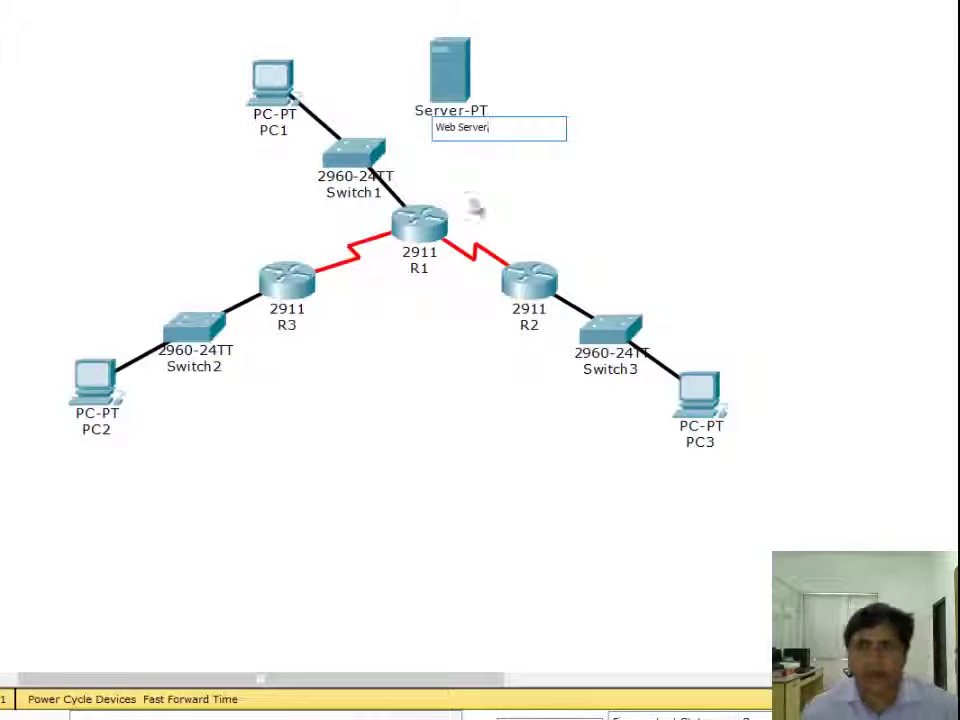
Move the Web Server further away from PC1 and cable it to Switch1.
left_click_drag(454, 75, 497, 77)
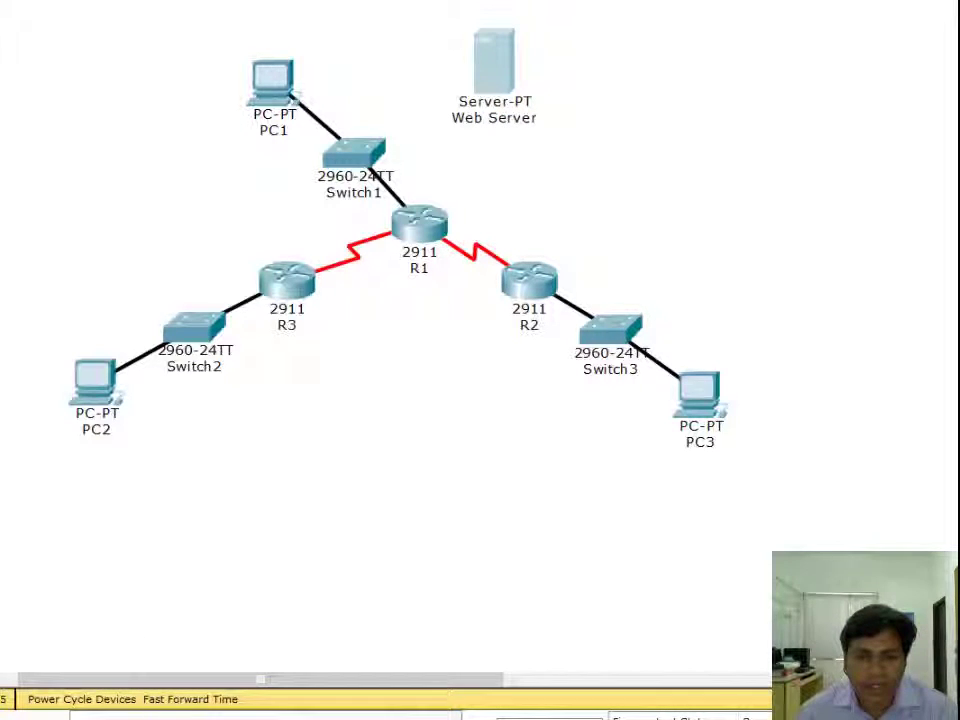
left_click(354, 152)
left_click(493, 82)
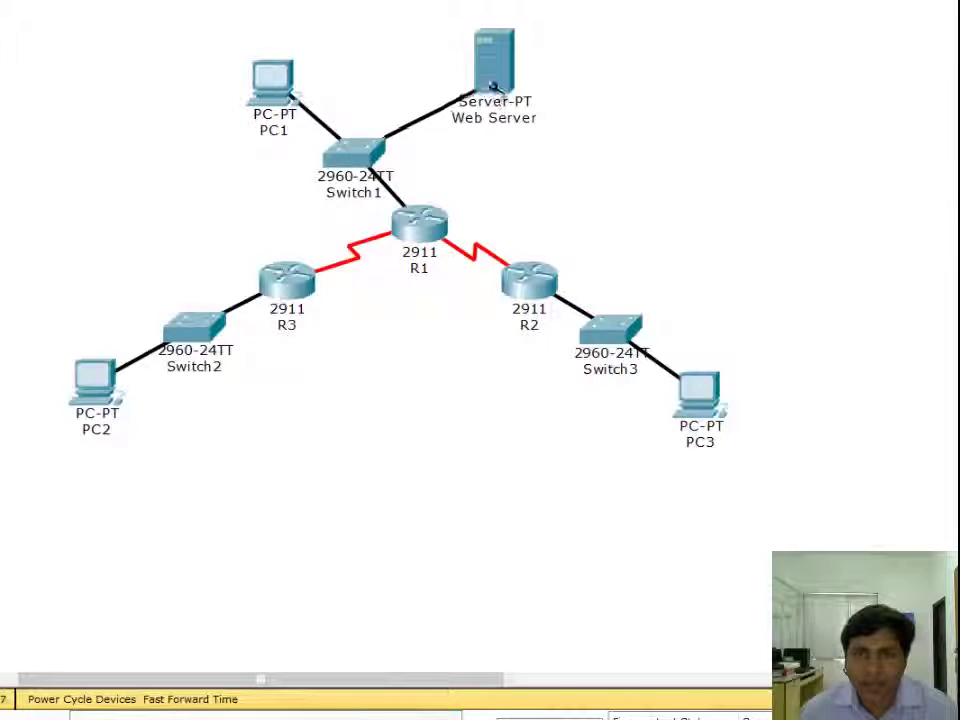
Copy the default gateway address from PC1's IP configuration and close the PC1 window.
left_click(279, 88)
left_click(163, 215)
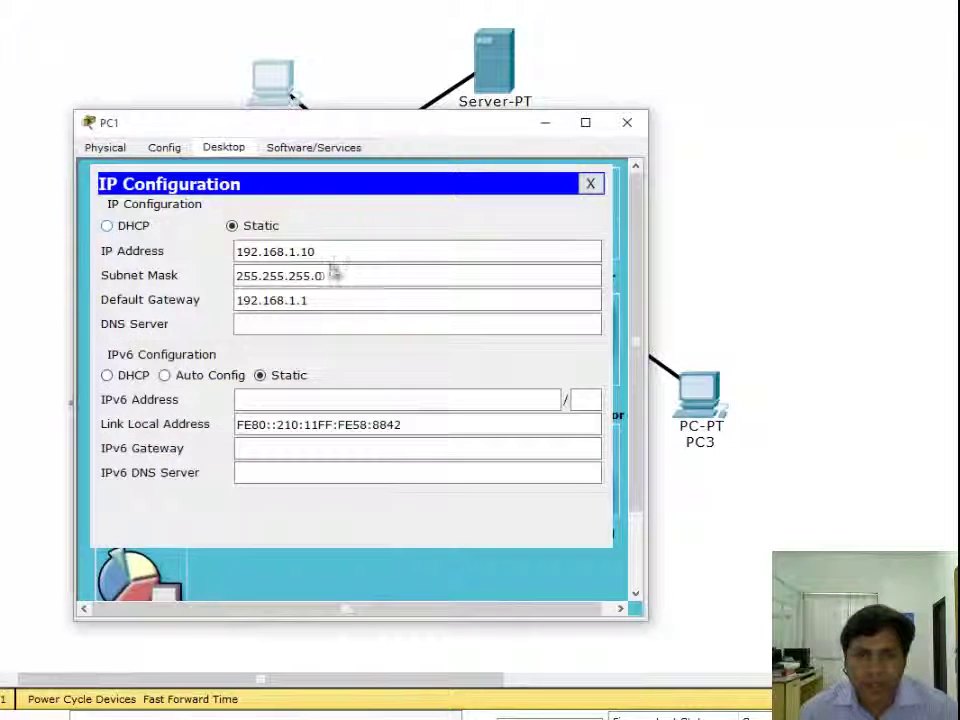
left_click_drag(336, 251, 197, 251)
left_click_drag(320, 300, 190, 300)
key("ctrl+c")
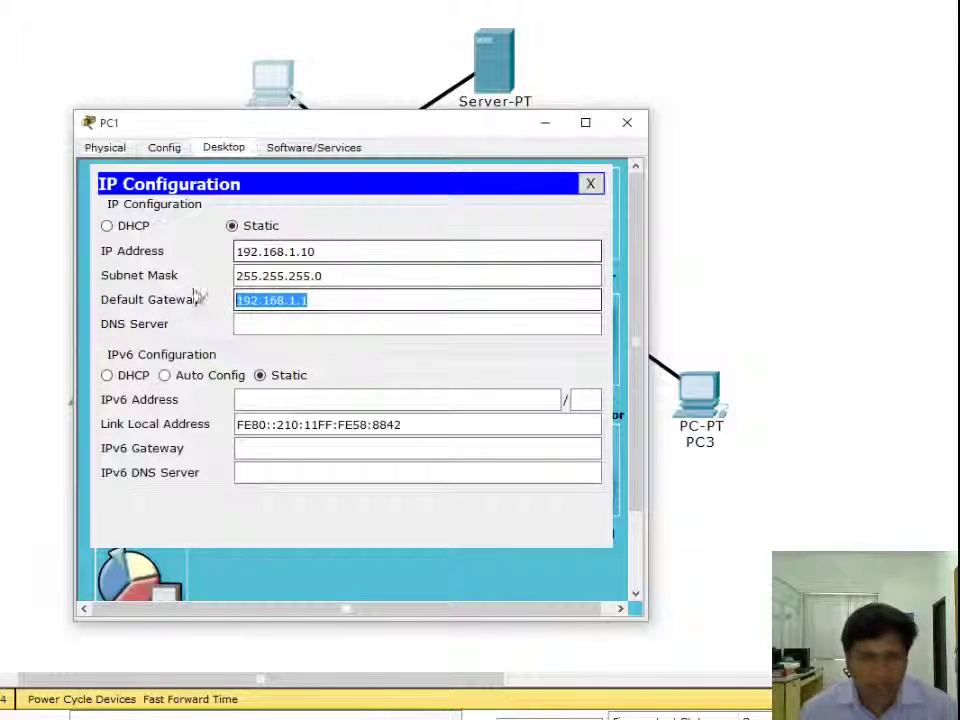
left_click(627, 124)
Give the Web Server the static IP address 192.168.1.2 with subnet mask 255.255.255.0.
left_click(504, 65)
left_click(289, 148)
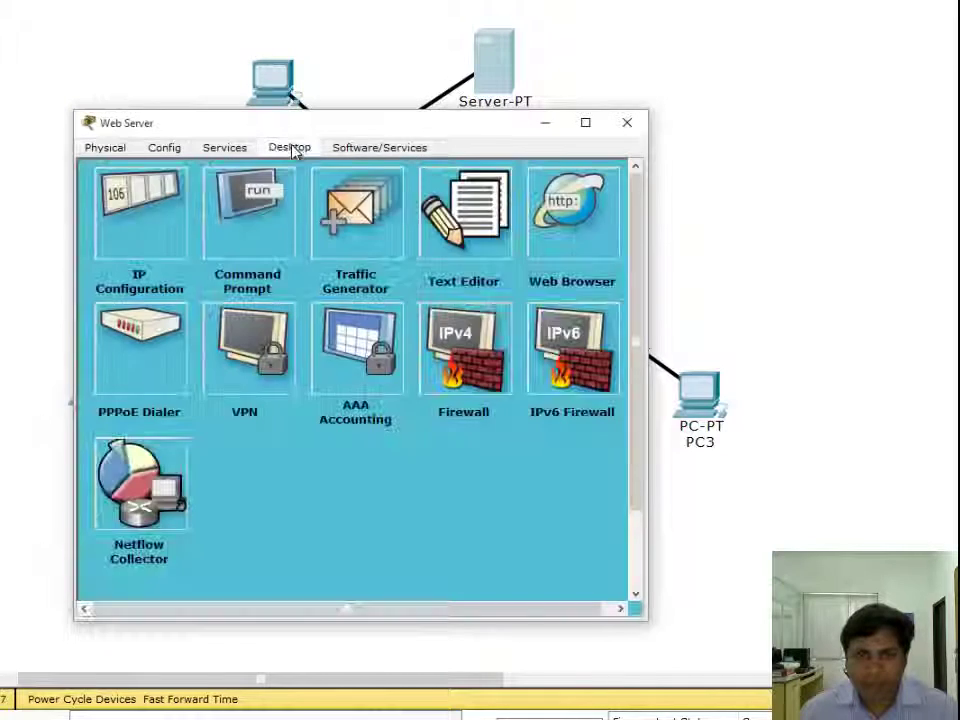
left_click(137, 220)
left_click(258, 291)
key("ctrl+v")
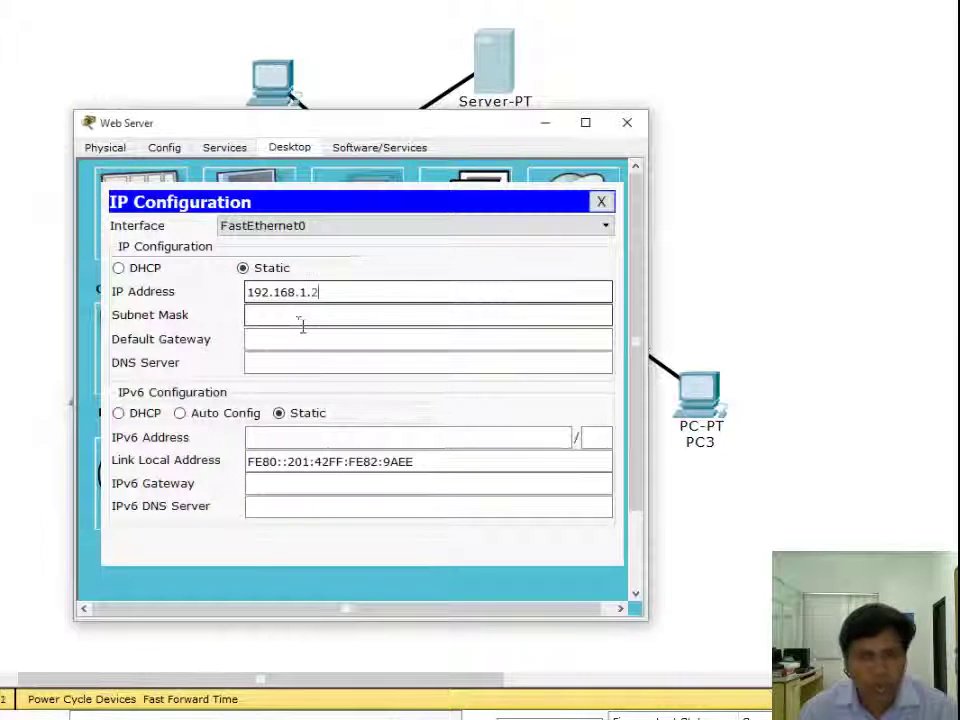
left_click(296, 315)
Set the Web Server's default gateway to 192.168.1.1 and its DNS server to 192.168.1.2.
left_click(290, 339)
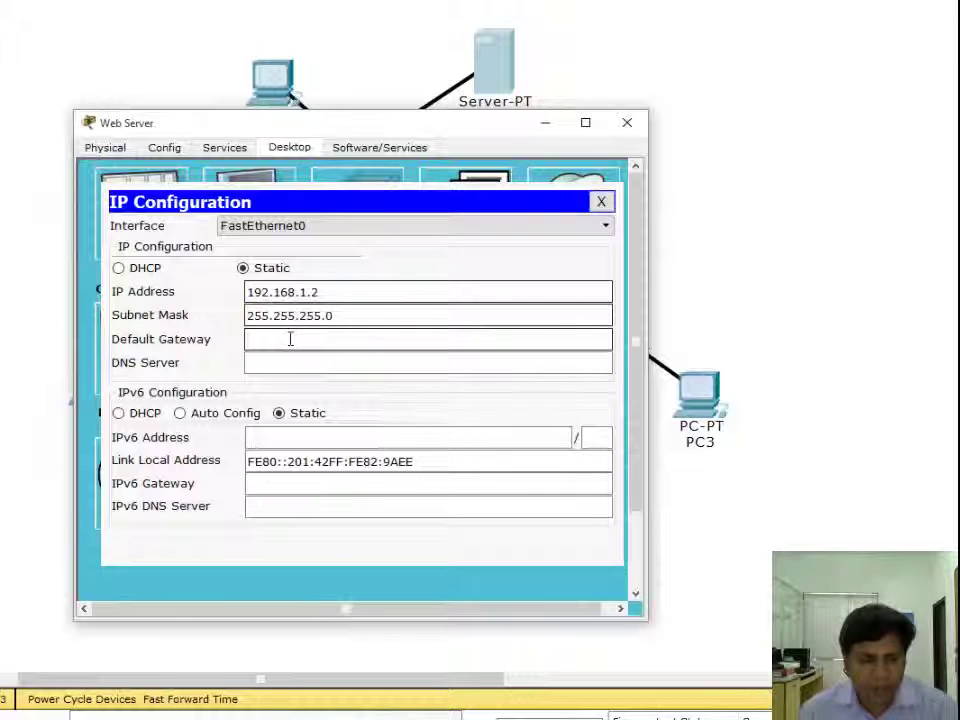
key("ctrl+v")
left_click(284, 360)
key("ctrl+v")
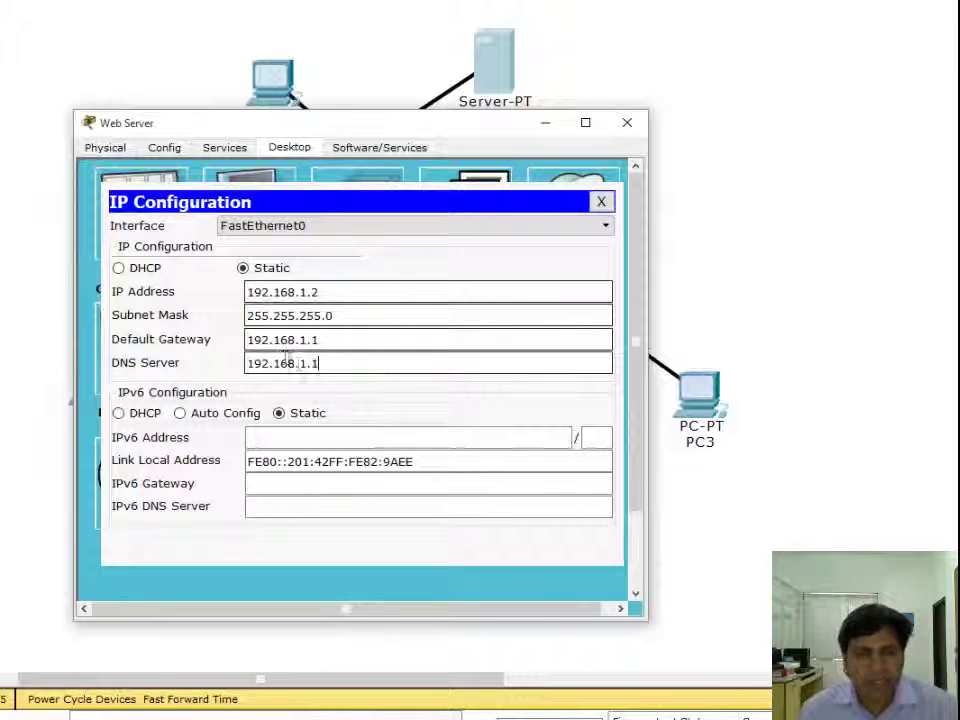
key("BackSpace")
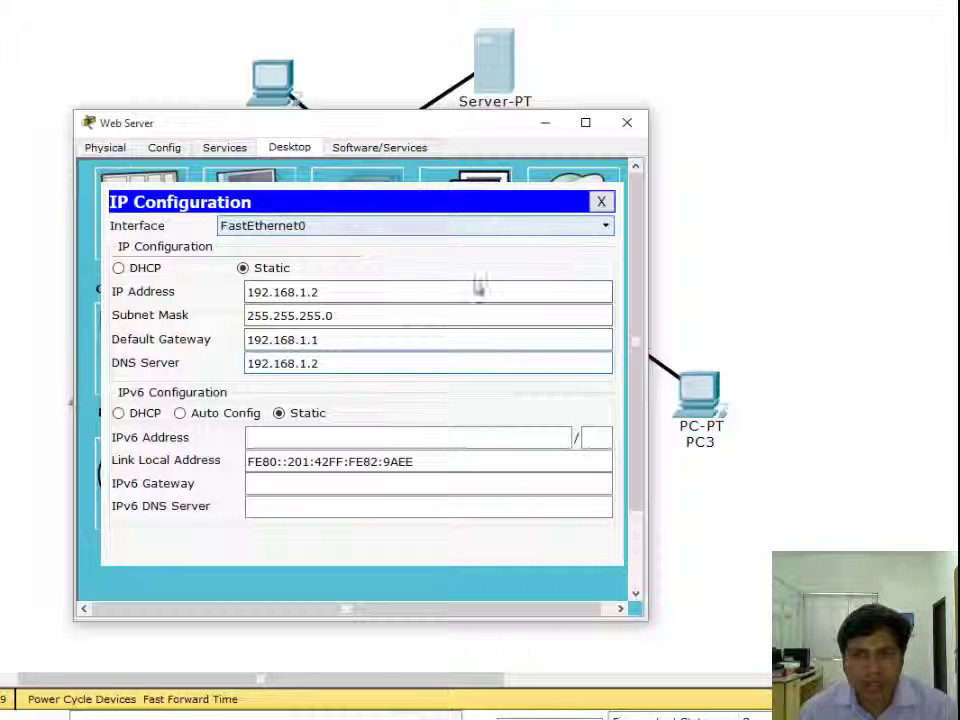
left_click(602, 202)
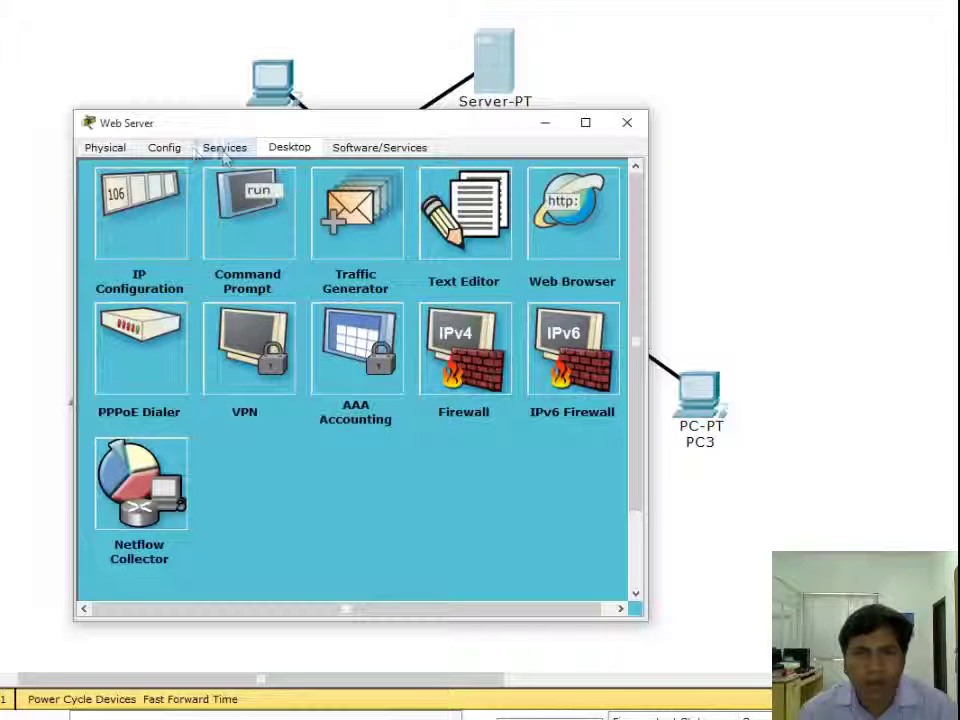
Open the Web Server's index.html for editing and change the heading's font color to red and size to +3.
left_click(174, 152)
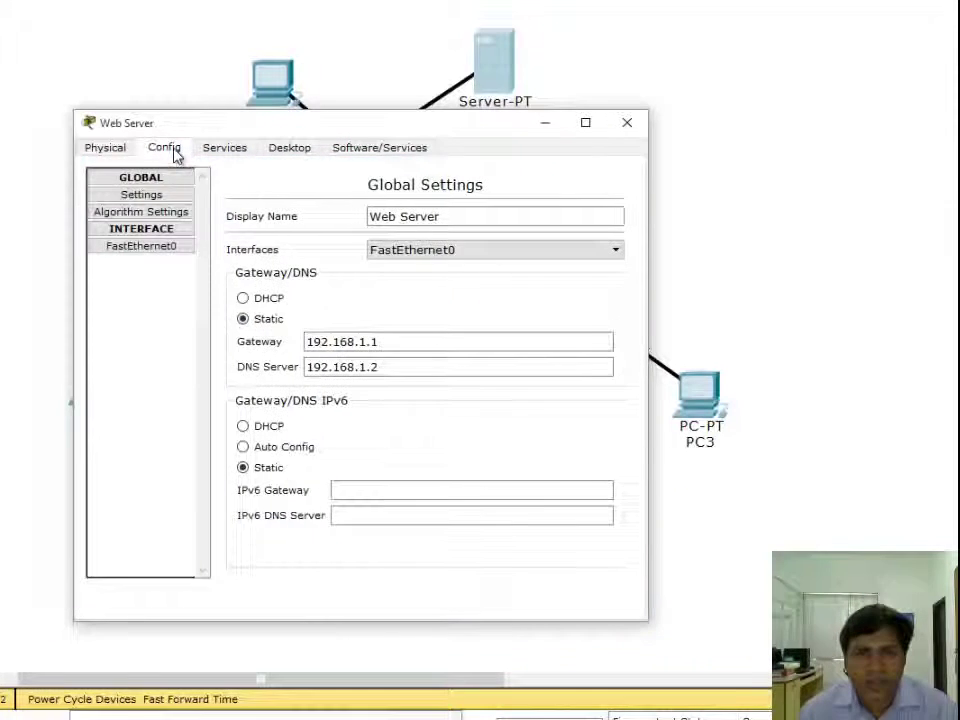
left_click(234, 149)
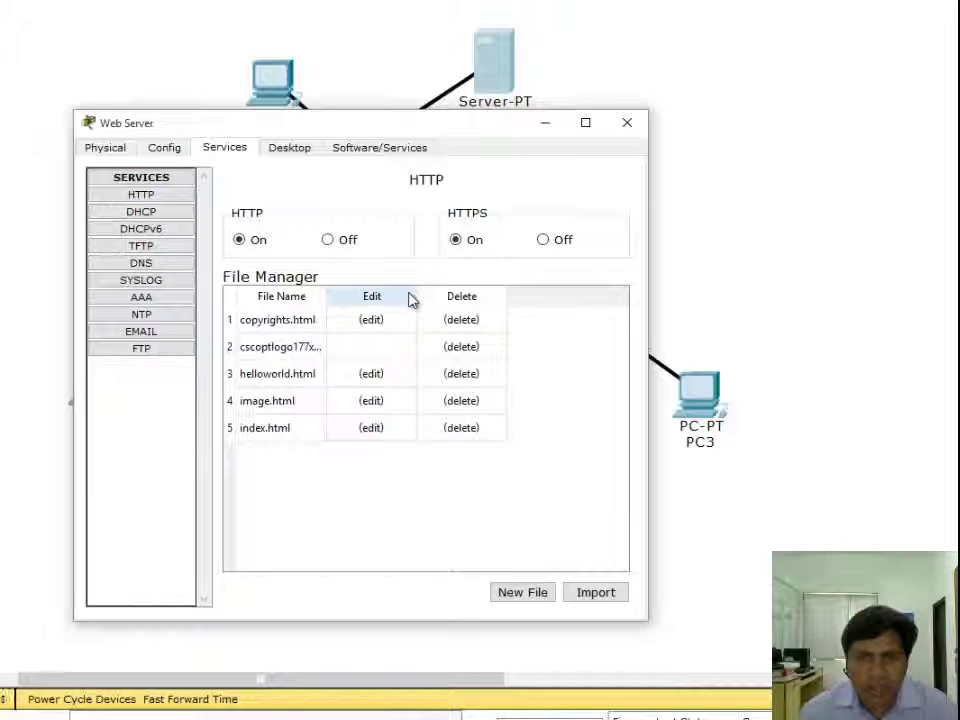
left_click(371, 428)
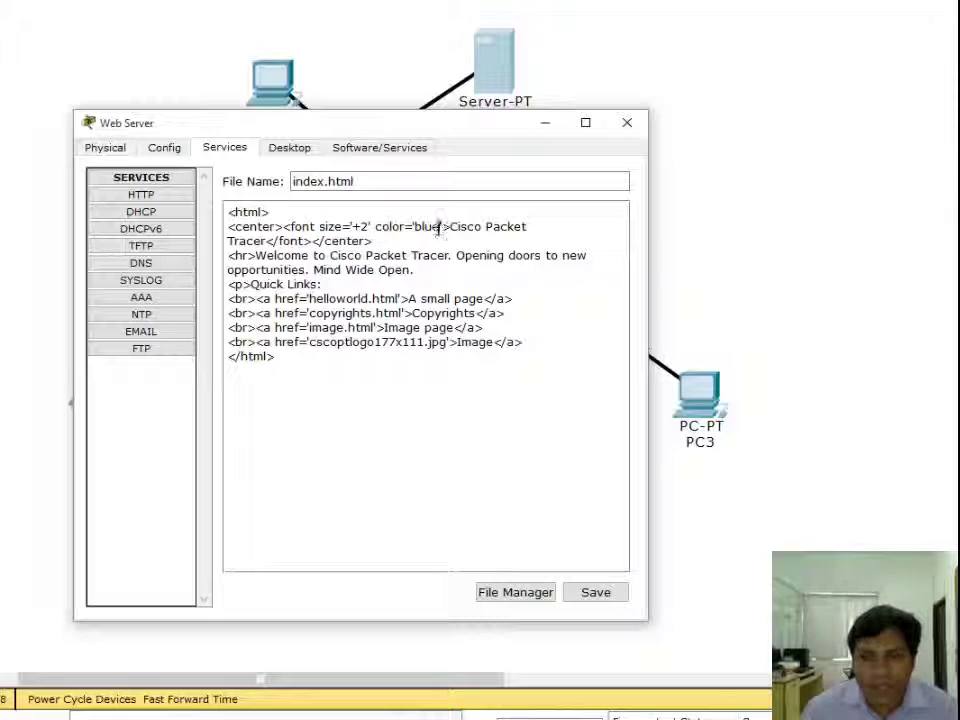
left_click_drag(440, 227, 416, 228)
key("BackSpace")
type("re")
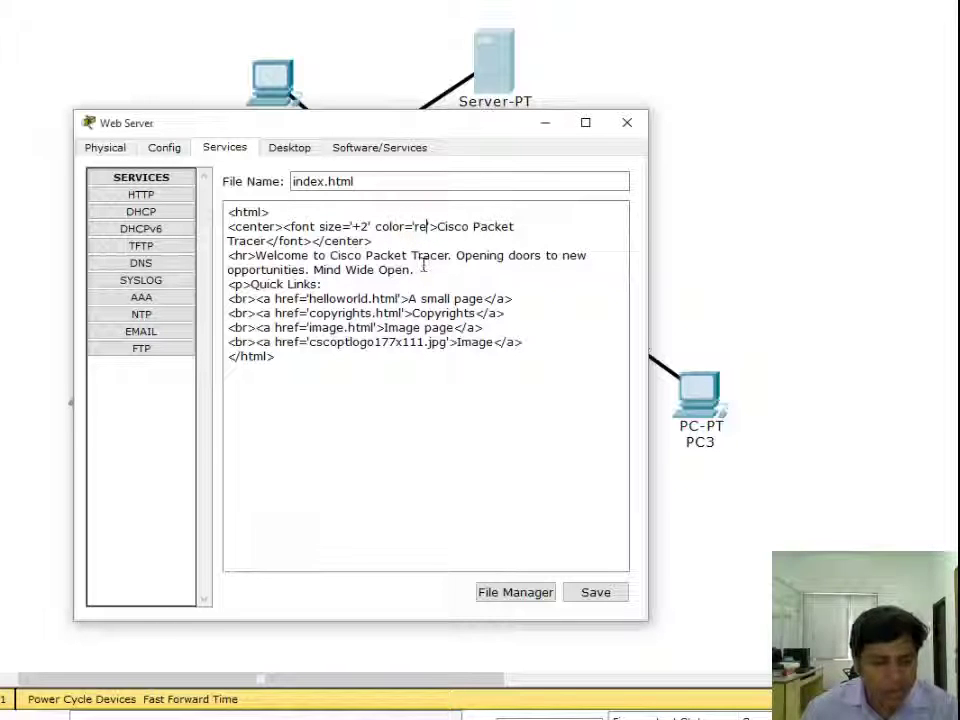
type("d")
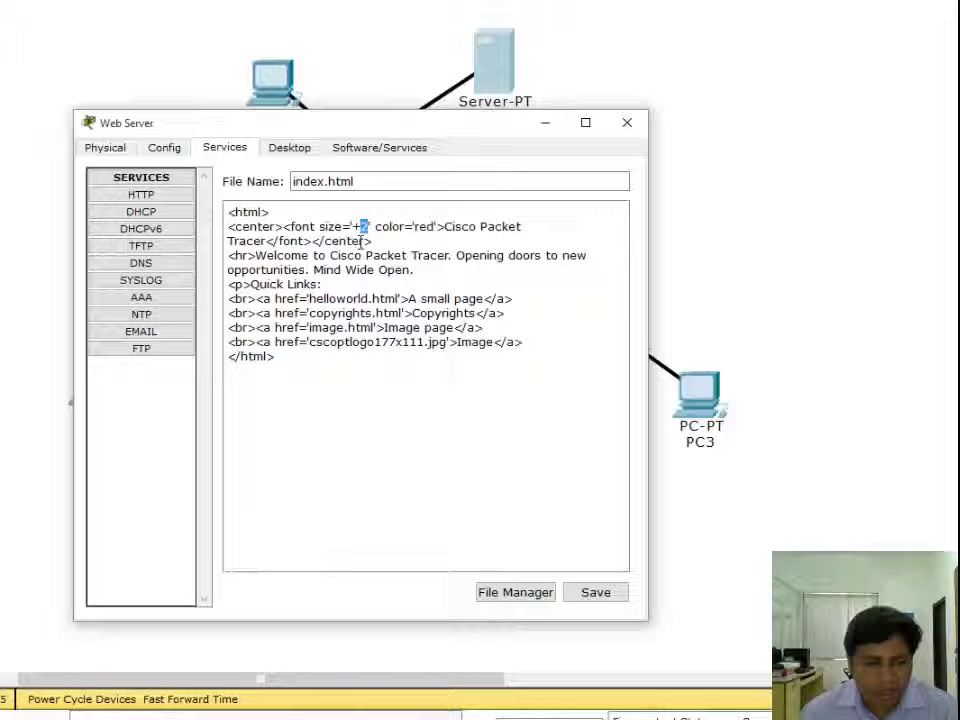
type("3")
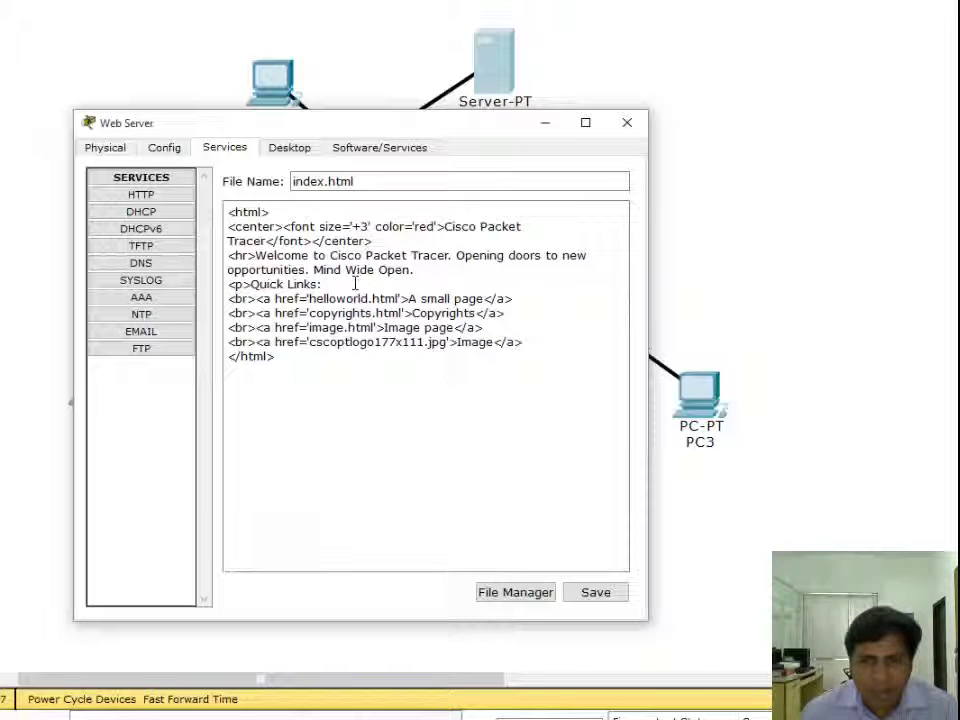
Change the welcome line in index.html to "Welcome to SPSU, Cisco Networking Academy" and save, overwriting the existing file.
left_click_drag(330, 256, 420, 274)
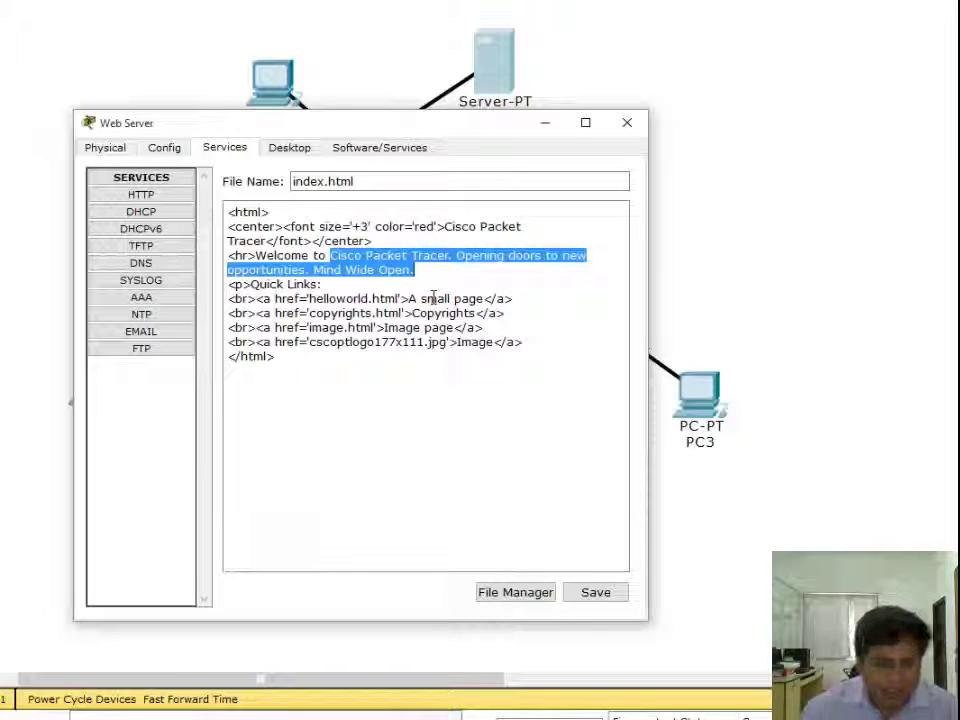
type("SPSU, Cisco")
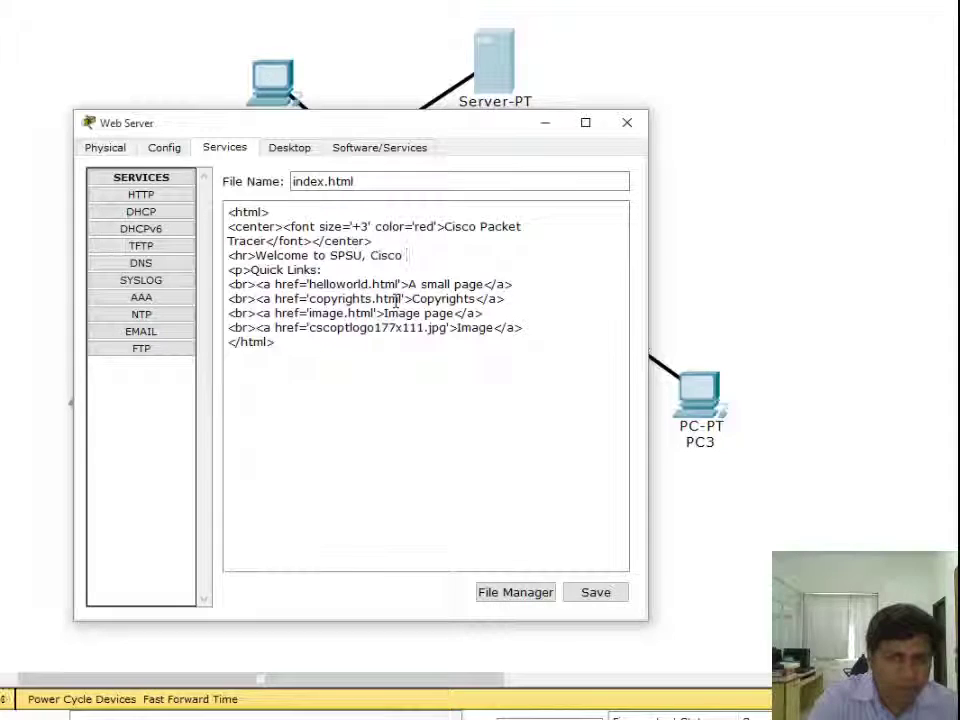
type("Network")
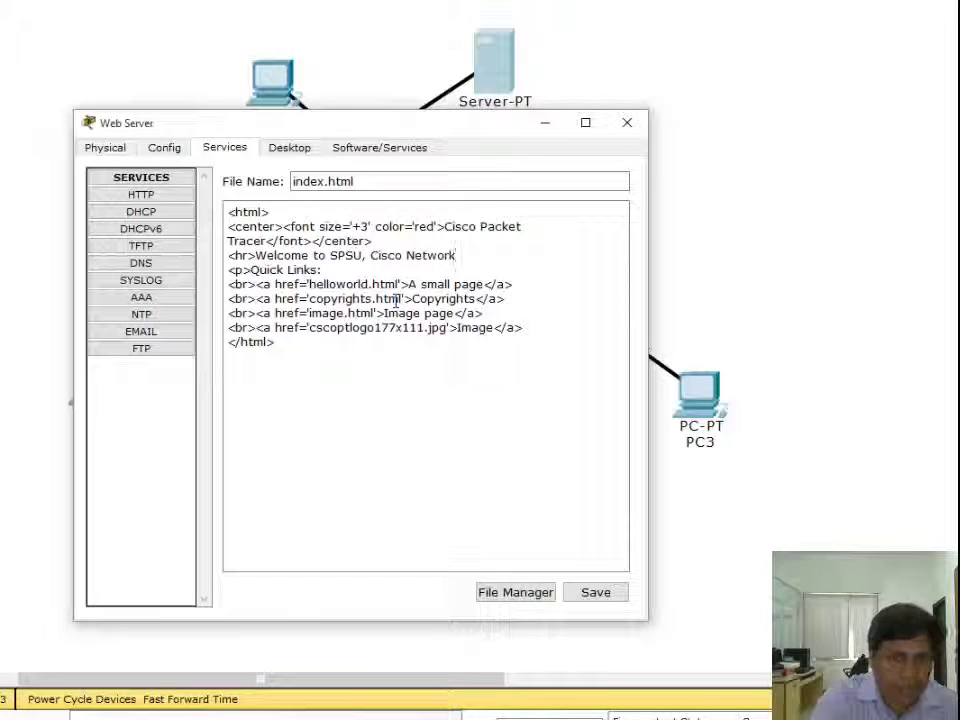
type("ing Acad")
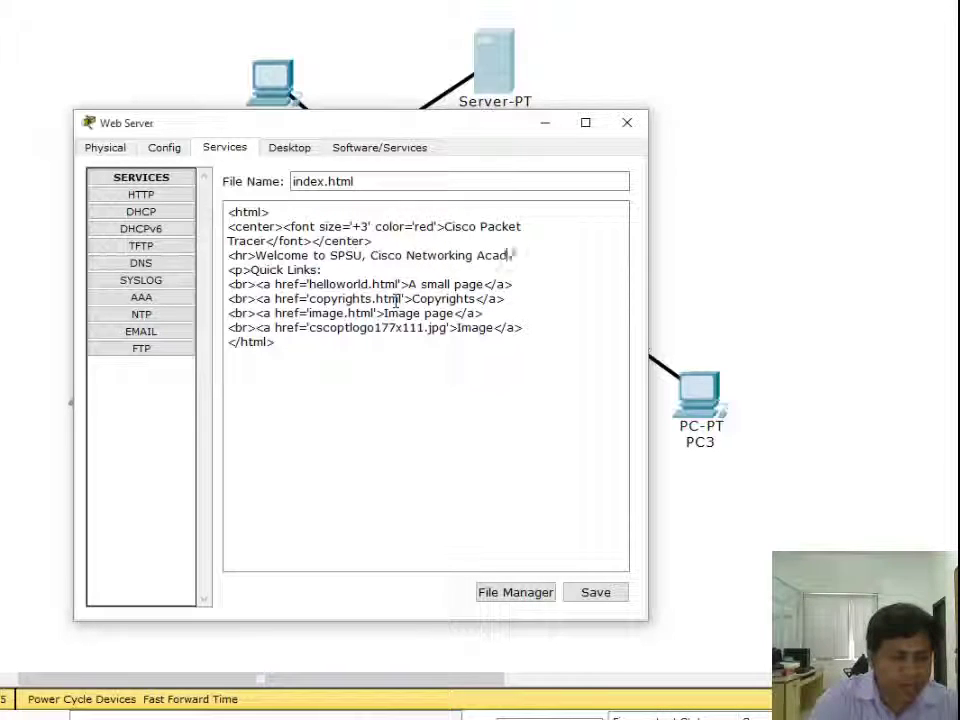
type("emy")
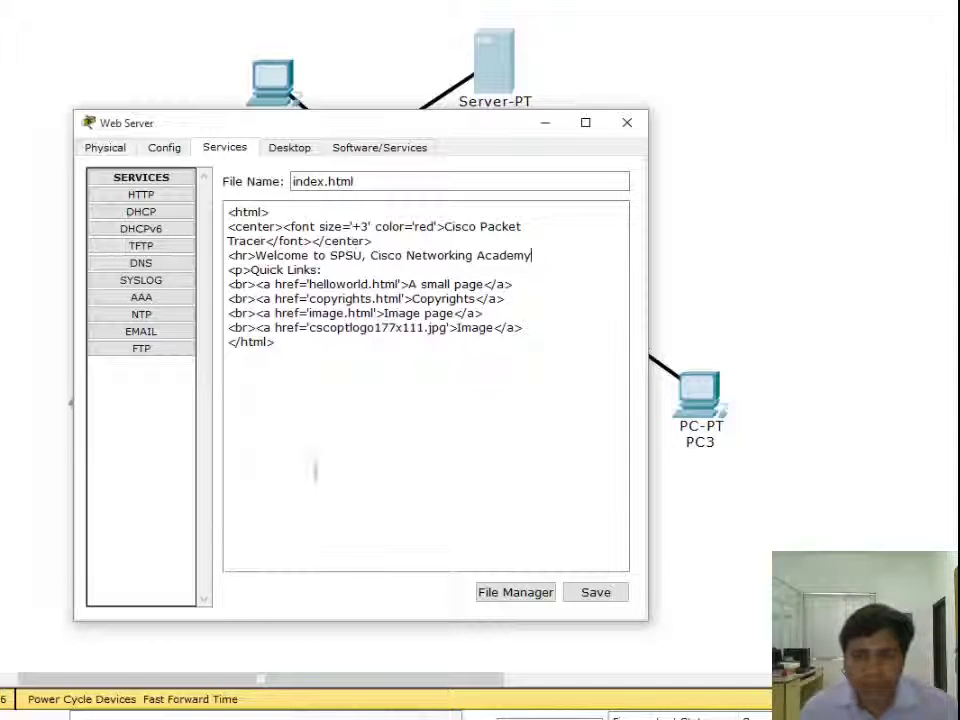
left_click(600, 595)
left_click(412, 400)
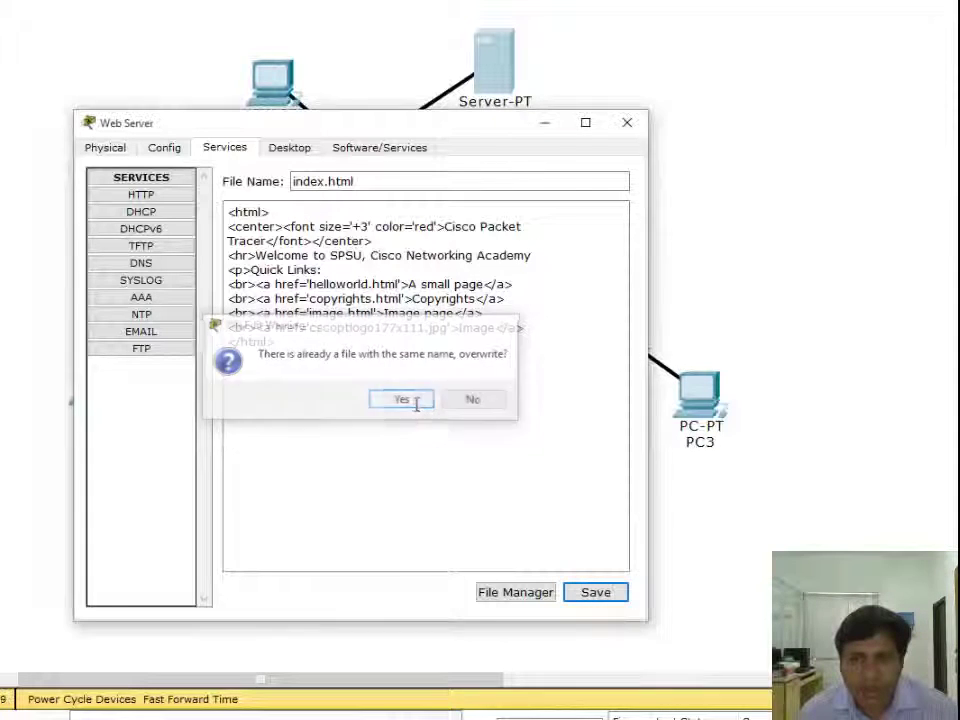
left_click(174, 150)
left_click(214, 150)
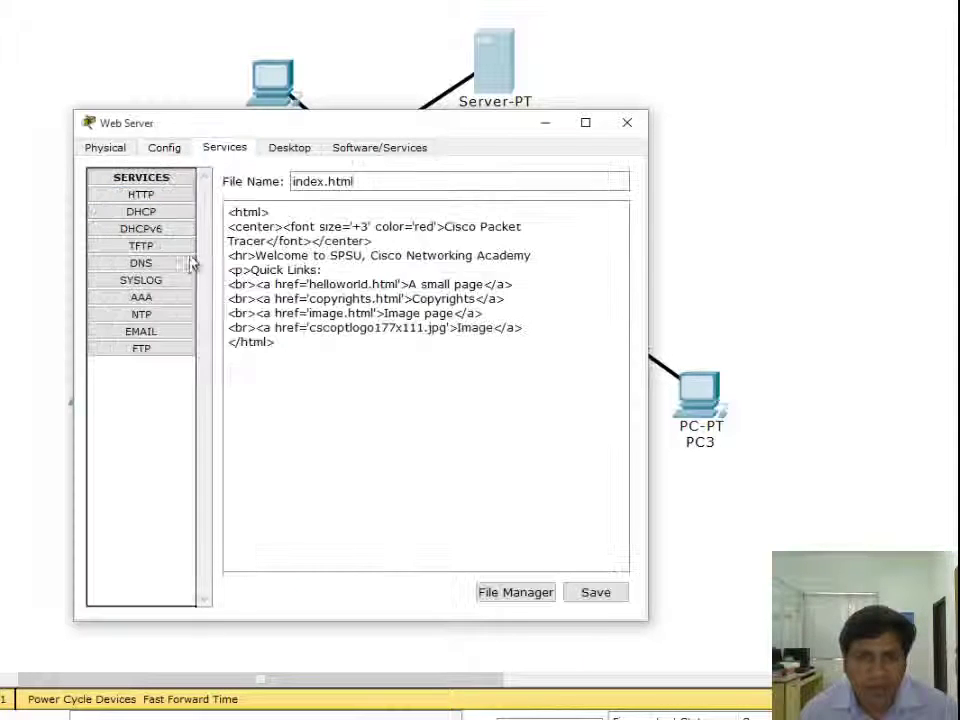
left_click(160, 263)
left_click(344, 263)
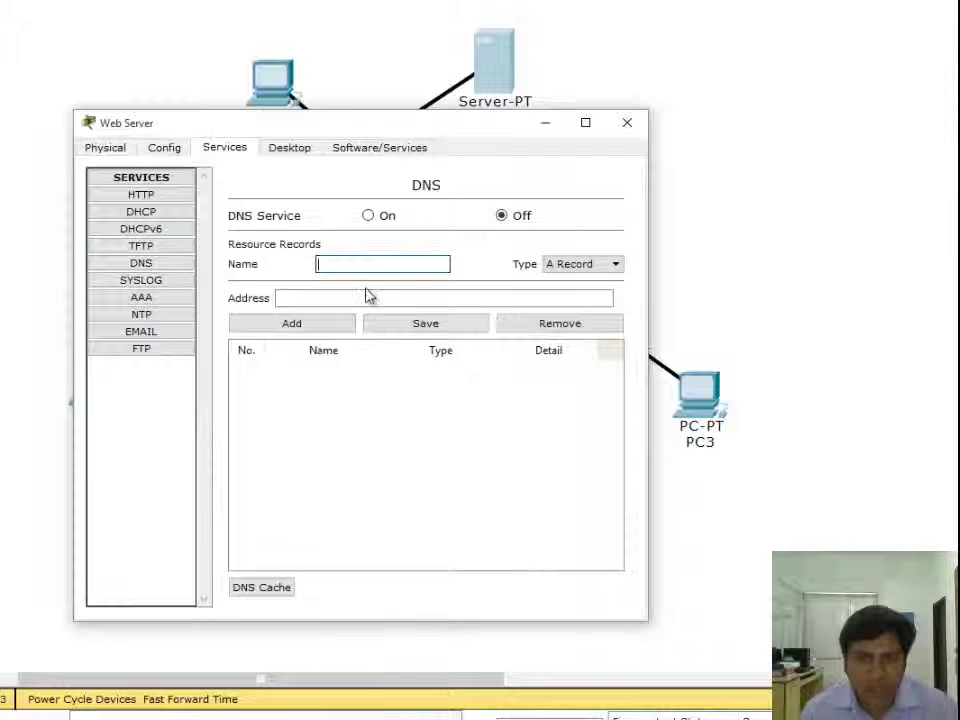
type("www")
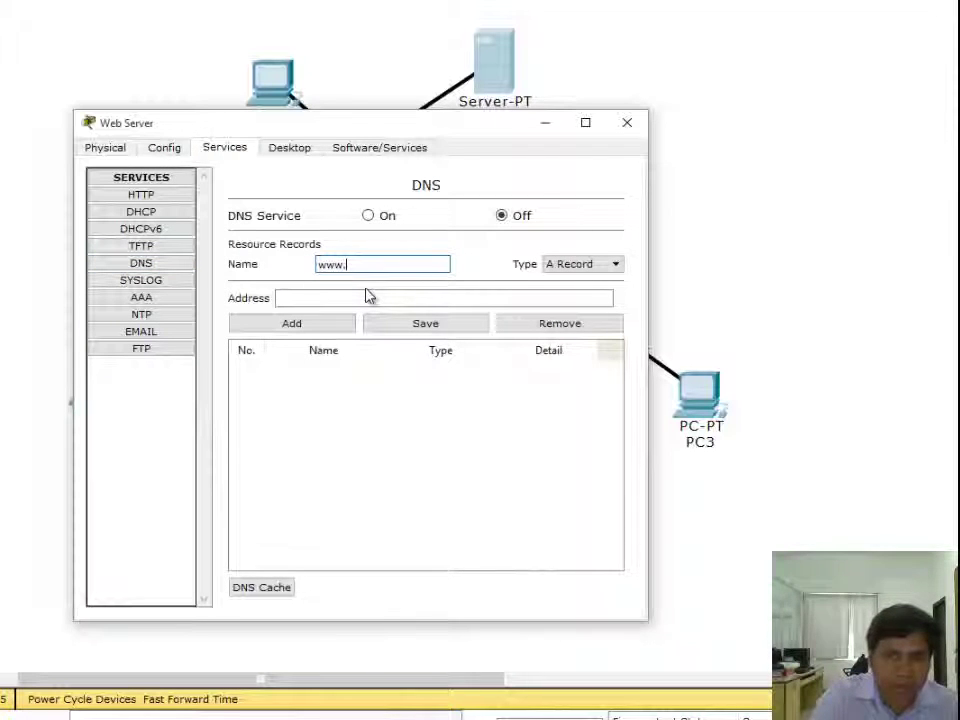
type(".spsu.")
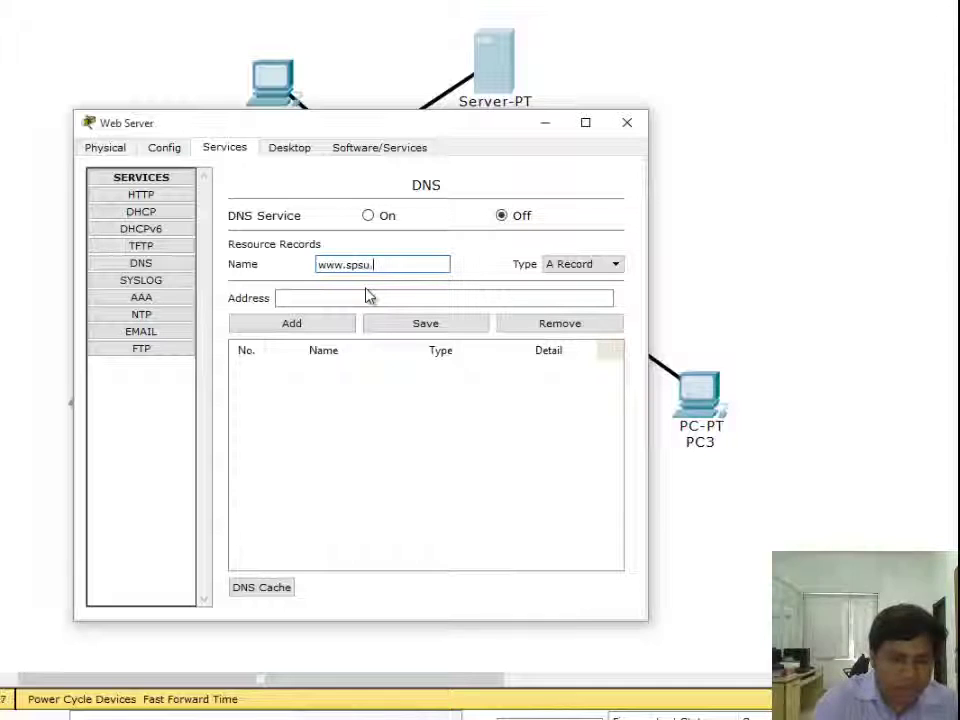
type("ac.in")
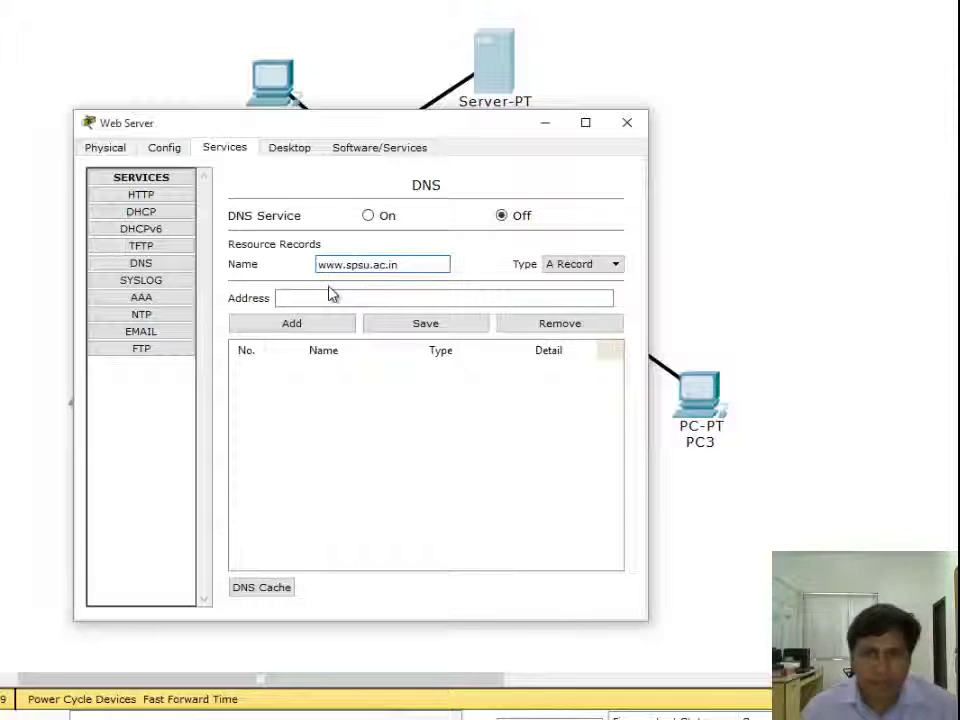
left_click(330, 295)
type("192.168.1.1")
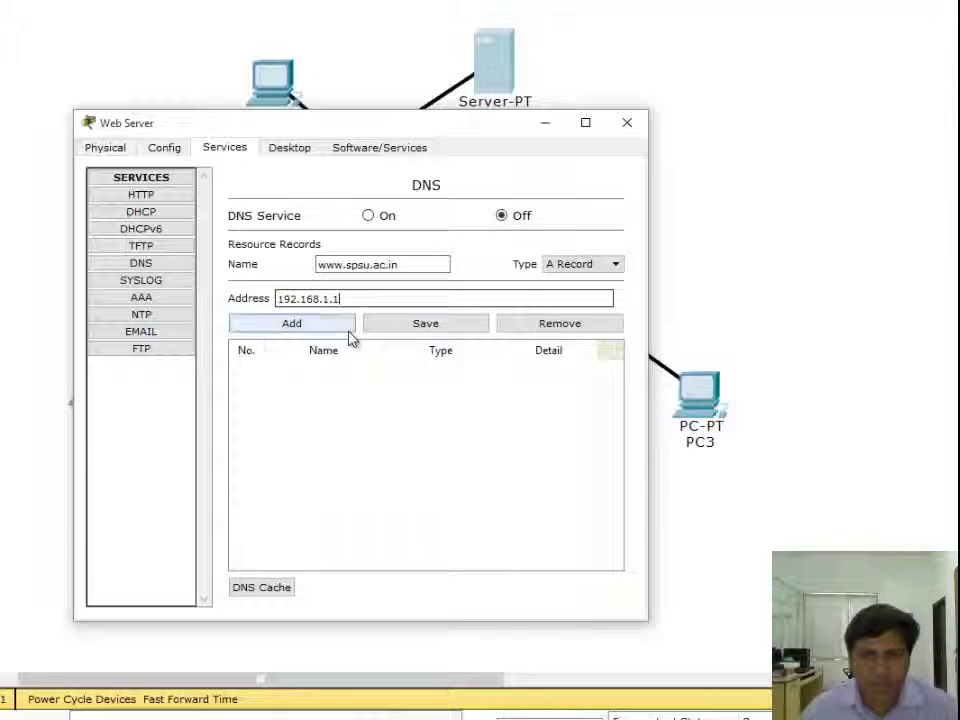
type("2")
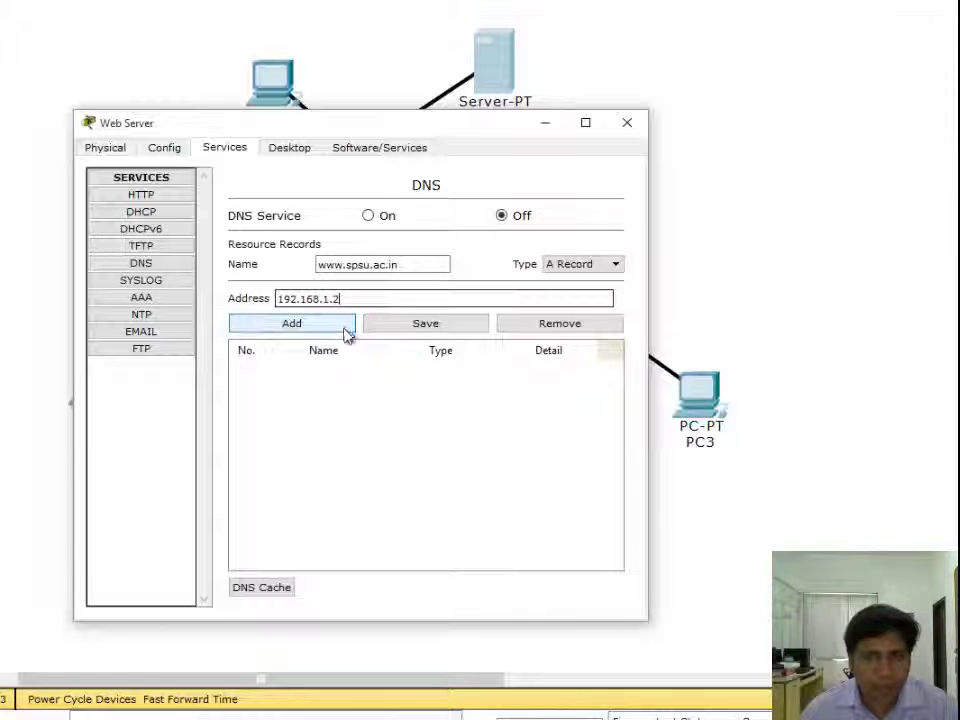
left_click(340, 325)
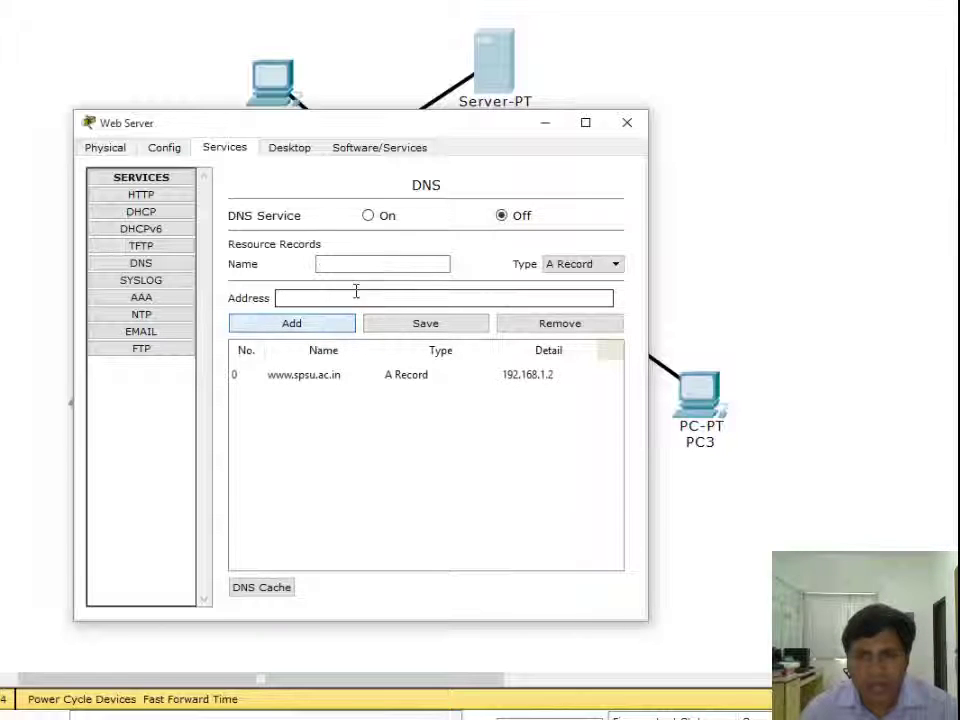
left_click(369, 216)
left_click(627, 123)
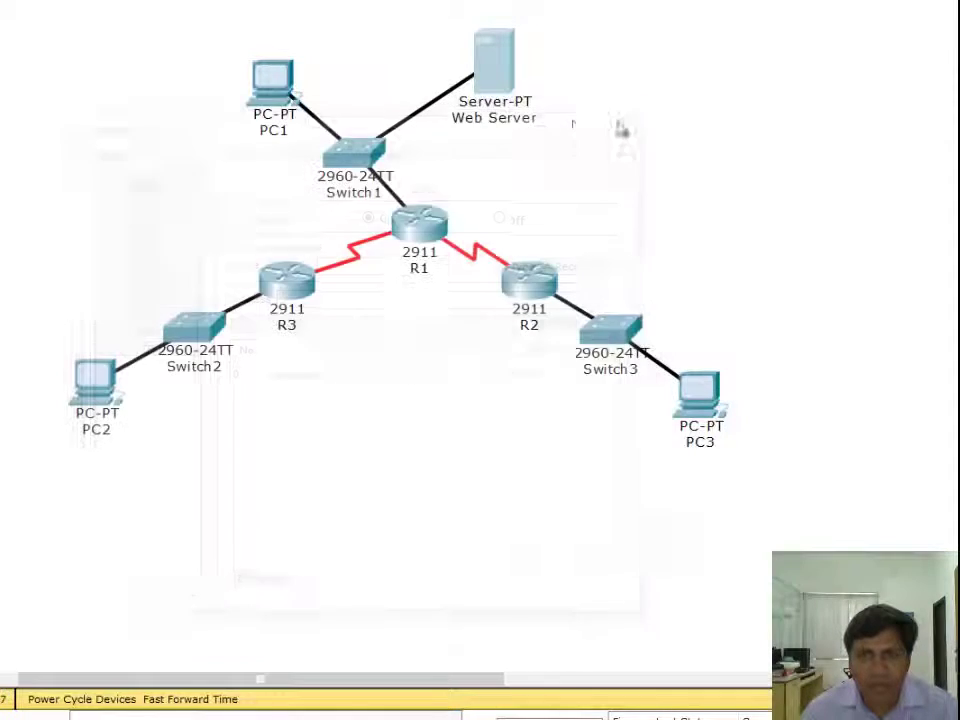
Copy the Web Server's IPv4 address from its IP configuration and close the device window.
left_click(500, 80)
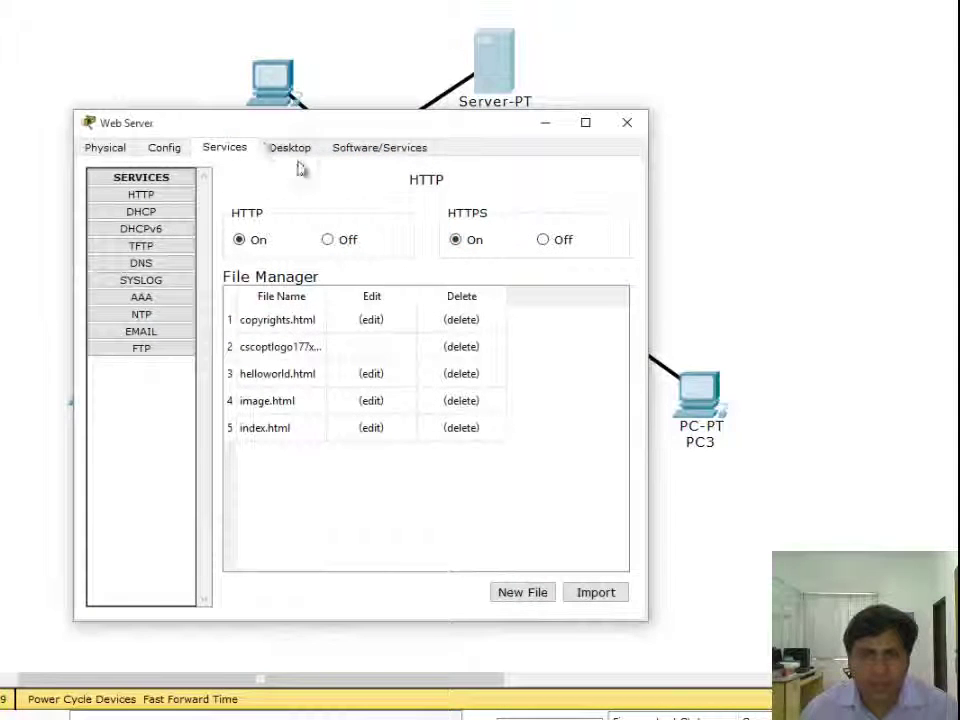
left_click(292, 150)
left_click(155, 222)
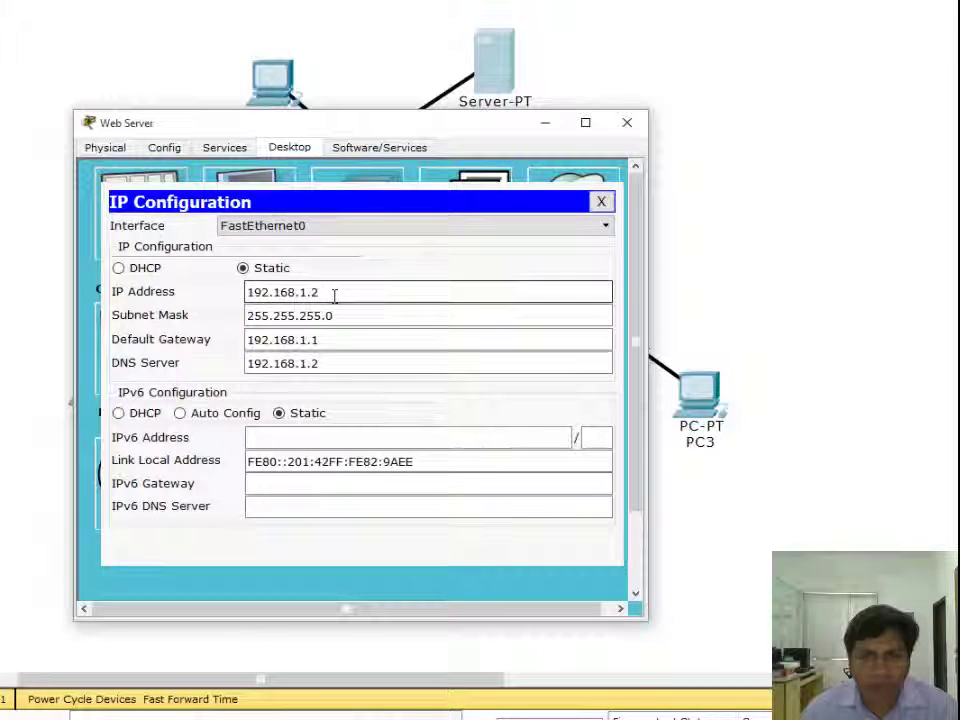
left_click_drag(332, 293, 51, 302)
key("ctrl+c")
left_click(627, 123)
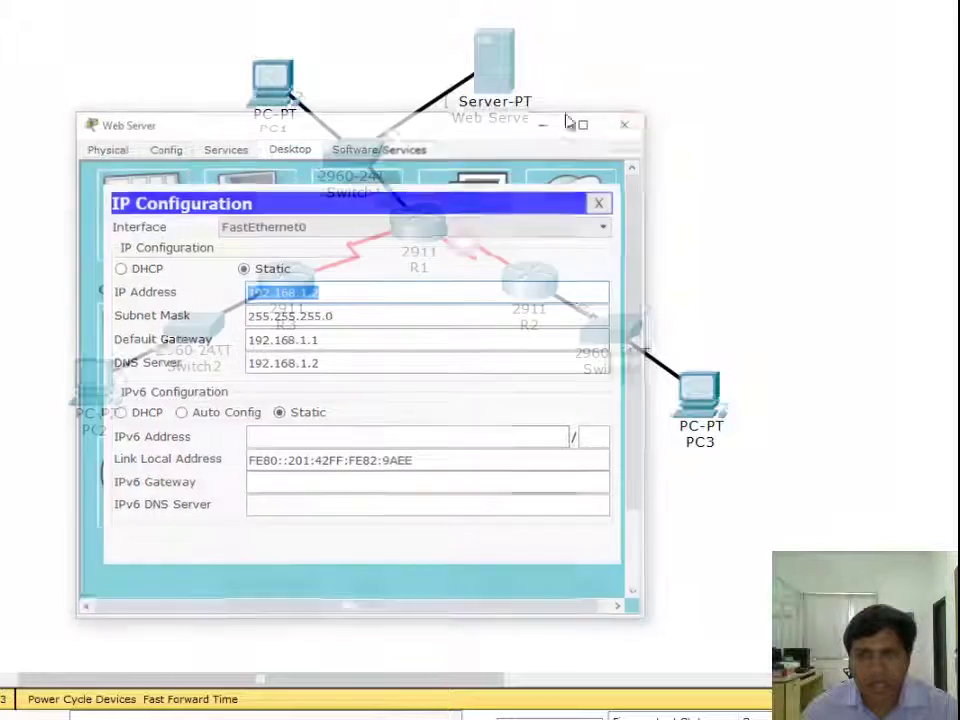
Load 192.168.1.2 in PC1's web browser to check the home page, then close PC1's window.
left_click(281, 88)
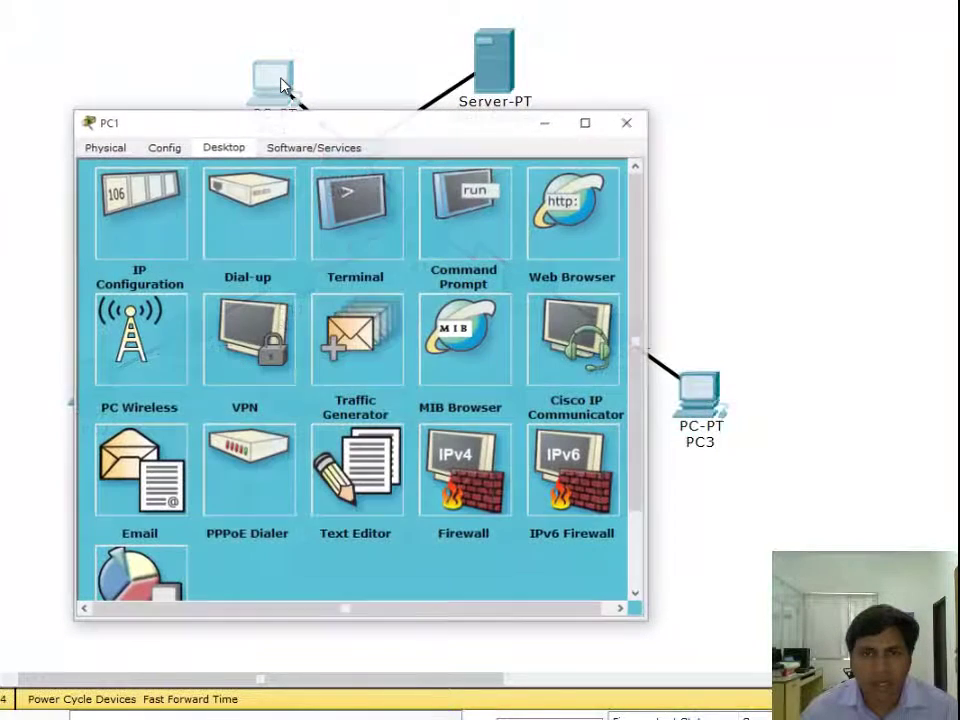
left_click(573, 213)
left_click(298, 222)
key("ctrl+v")
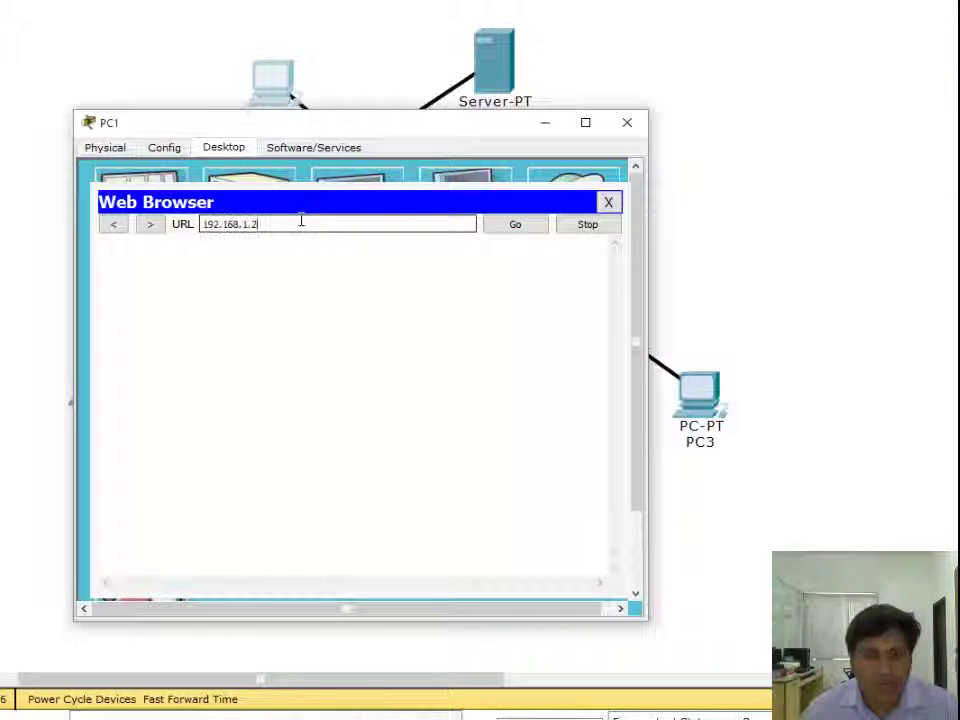
key("Return")
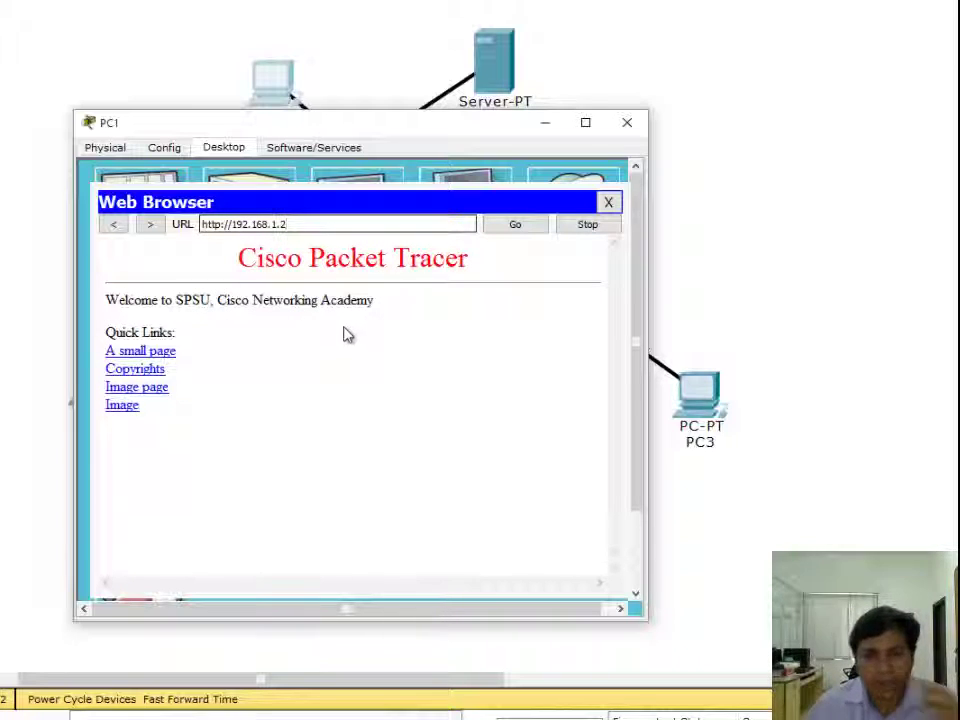
left_click(608, 203)
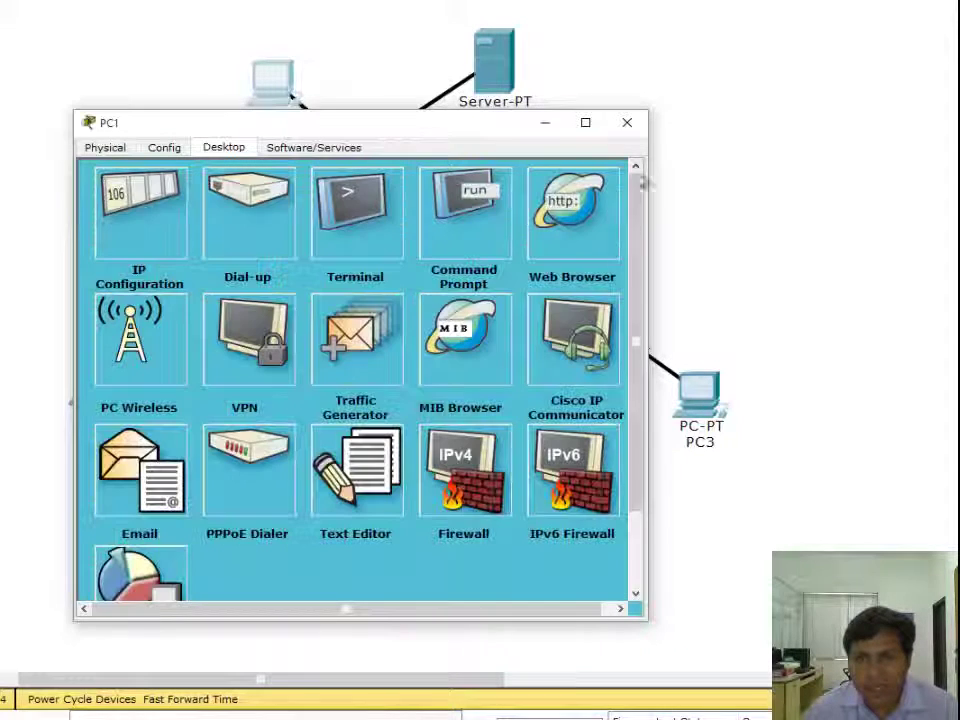
left_click(628, 122)
Reopen the Web Server's index.html for editing and insert a copy of the heading's font element directly before the welcome text.
left_click(500, 66)
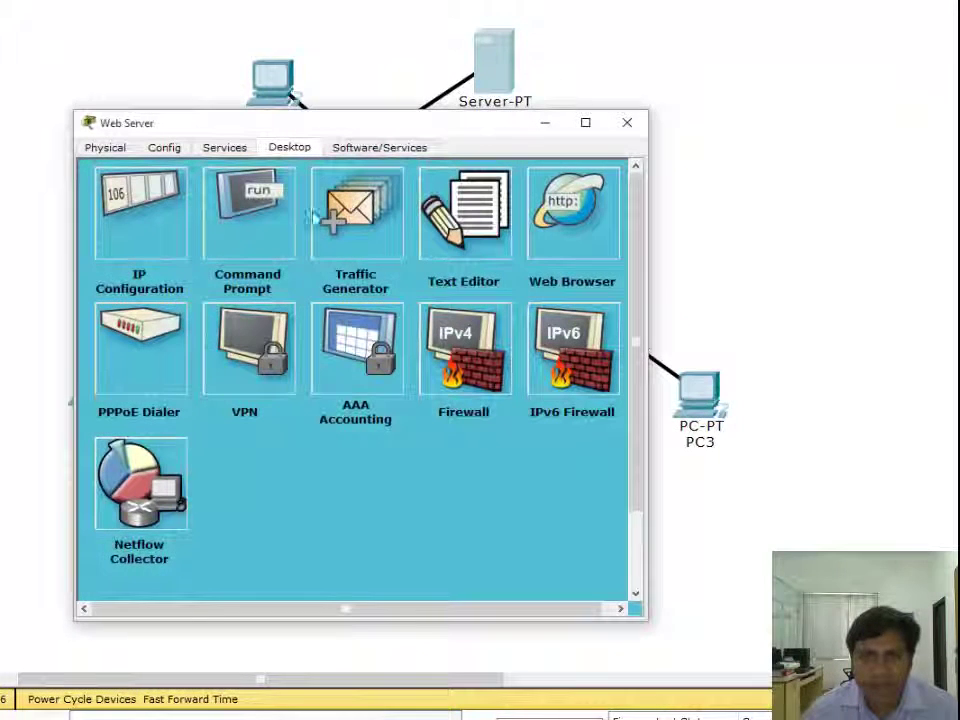
left_click(242, 149)
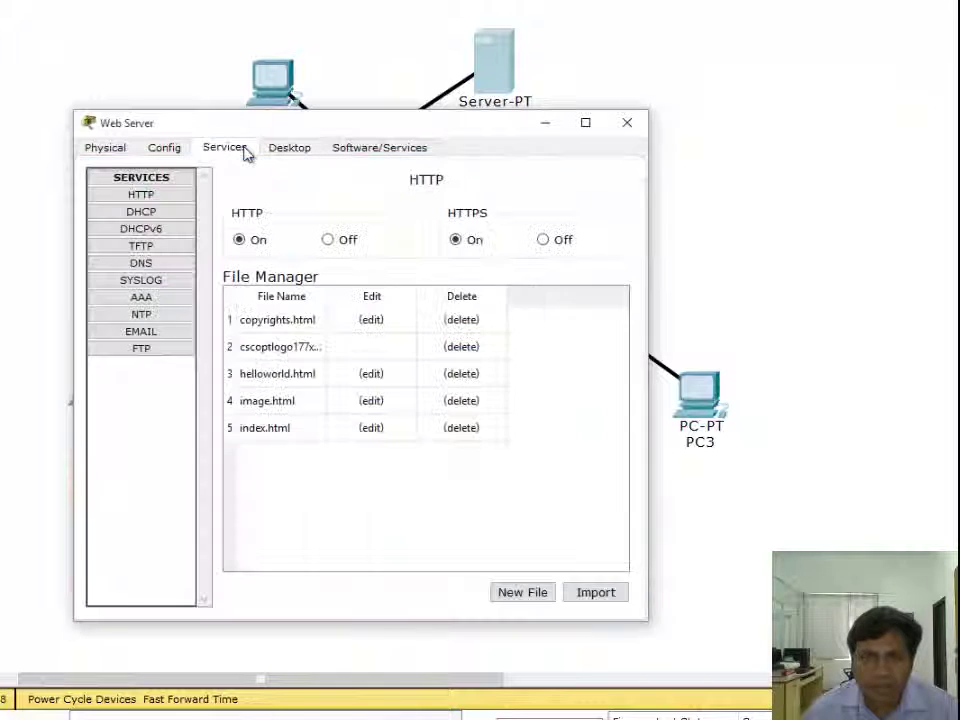
left_click(141, 194)
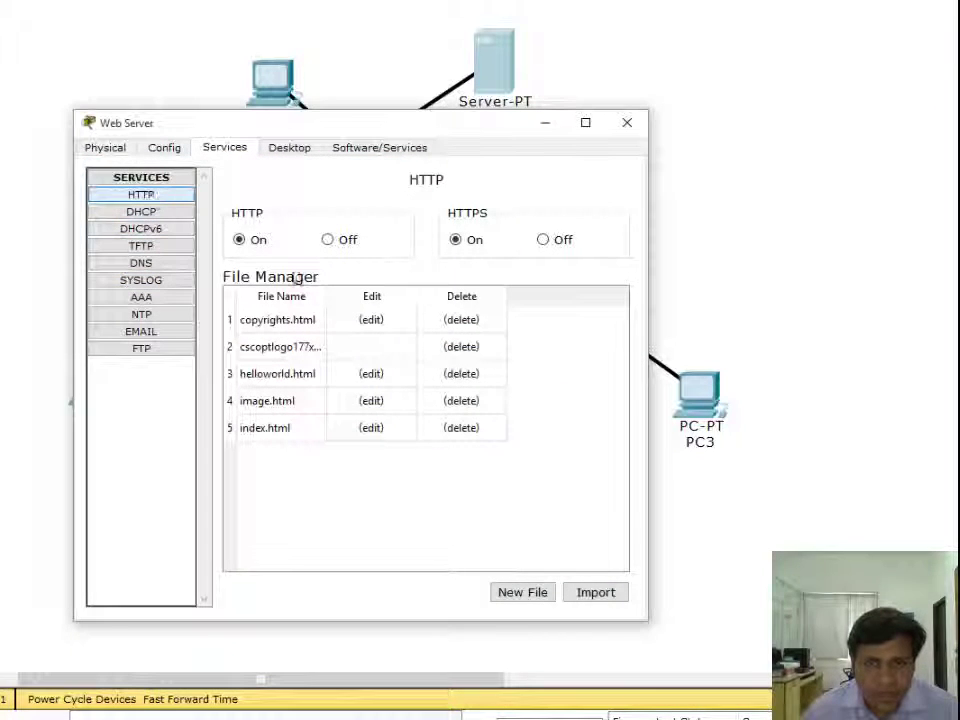
left_click(372, 427)
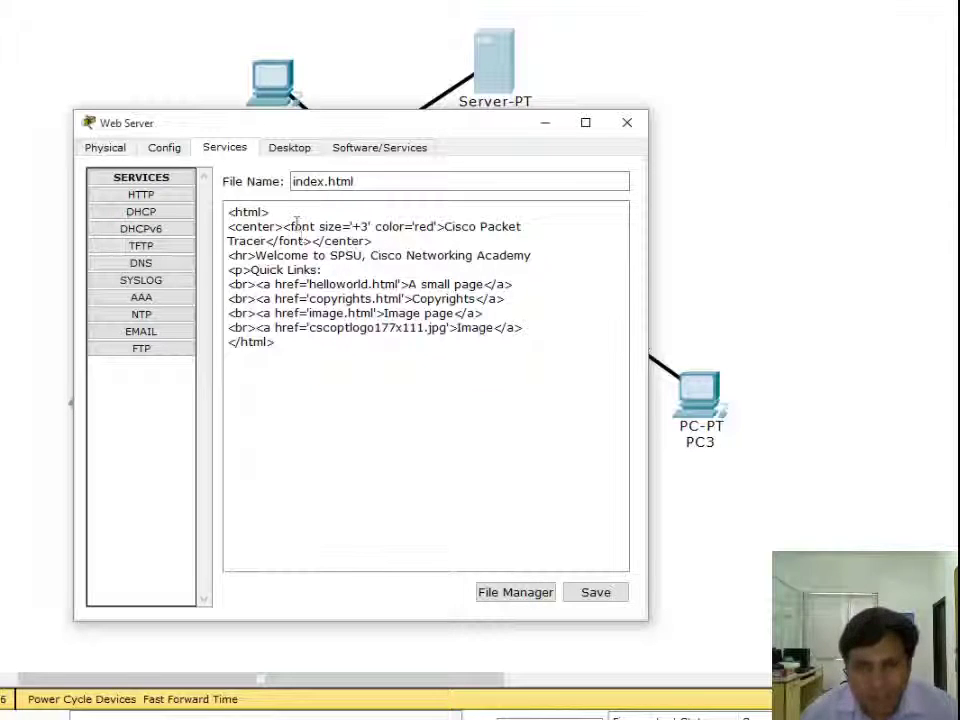
left_click_drag(284, 226, 314, 240)
key("ctrl+c")
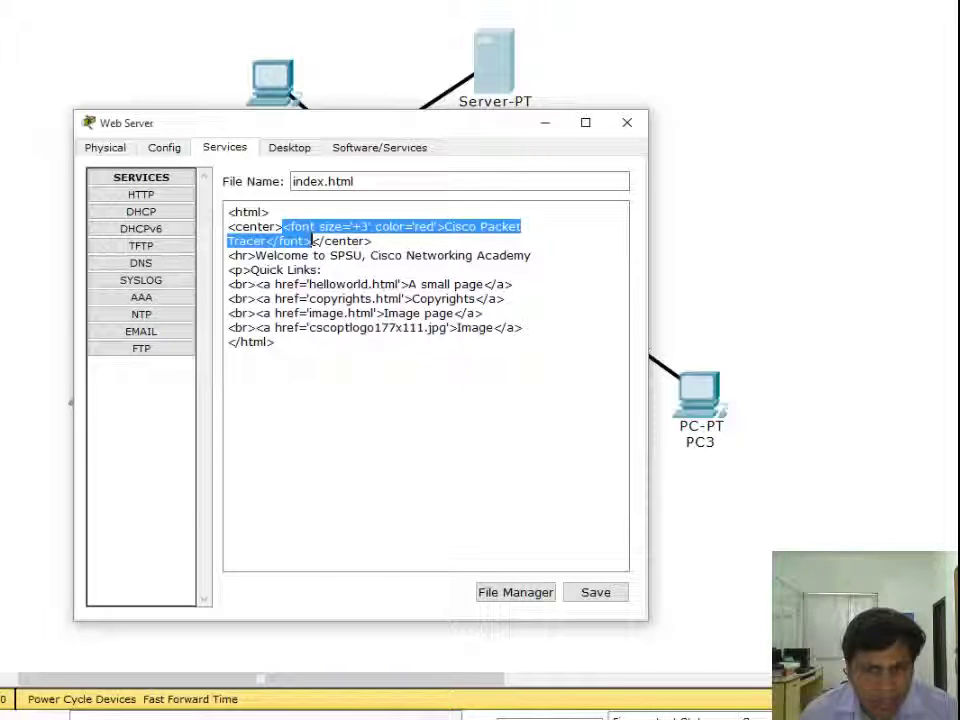
left_click(257, 256)
key("ctrl+v")
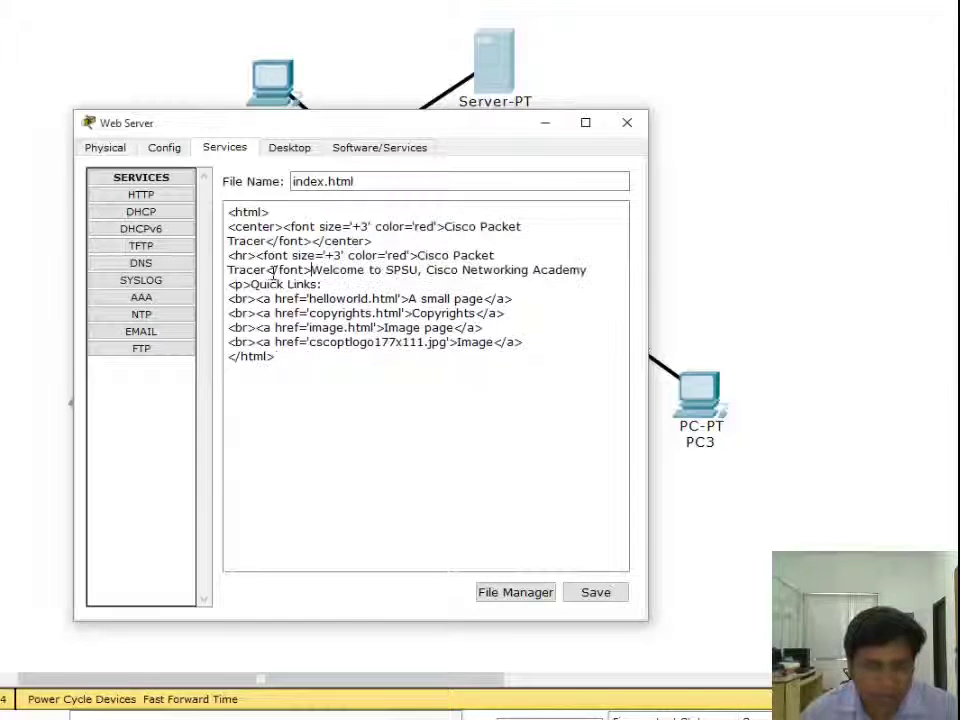
left_click_drag(312, 271, 267, 271)
key("Delete")
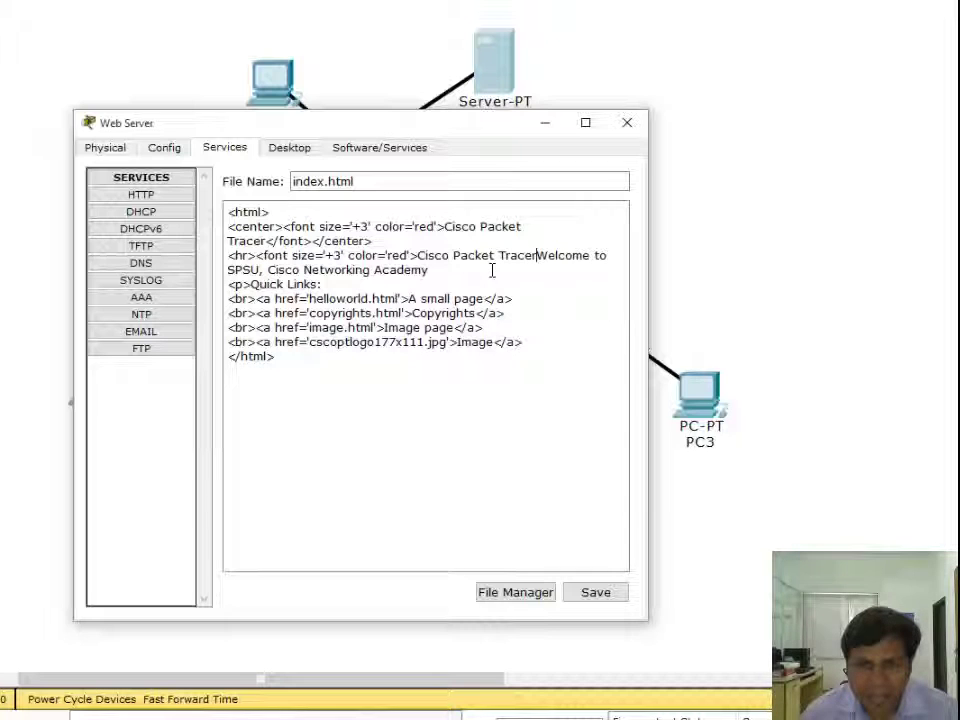
key("ctrl+z")
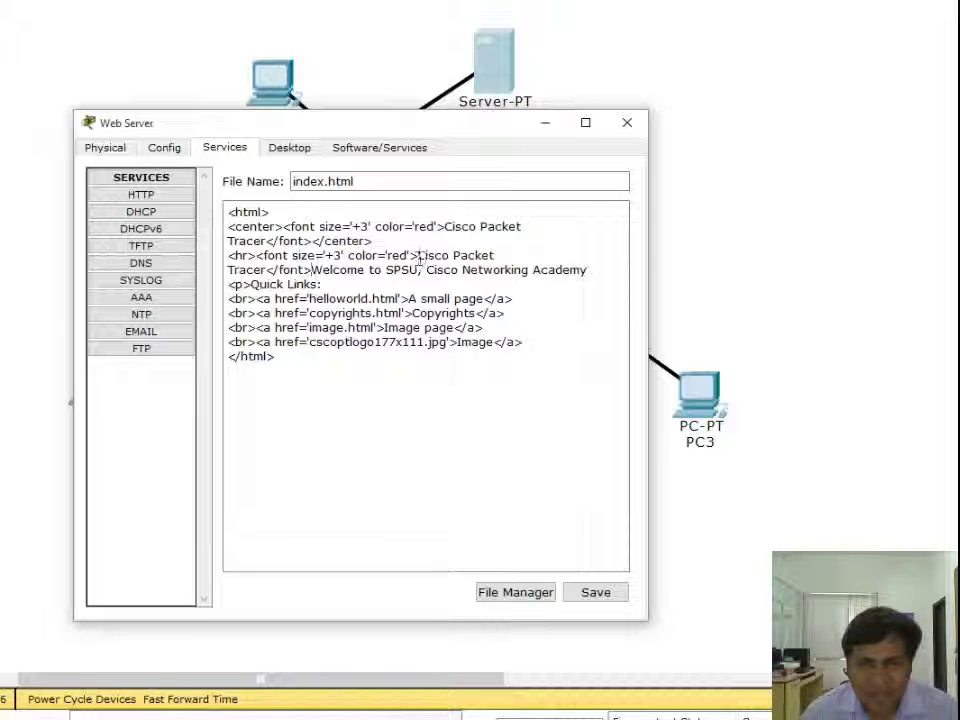
Copy the duplicated element's closing </font> tag, then remove that tag and the repeated "Cisco Packet Tracer" text before the welcome line.
left_click_drag(312, 270, 272, 272)
key("ctrl+c")
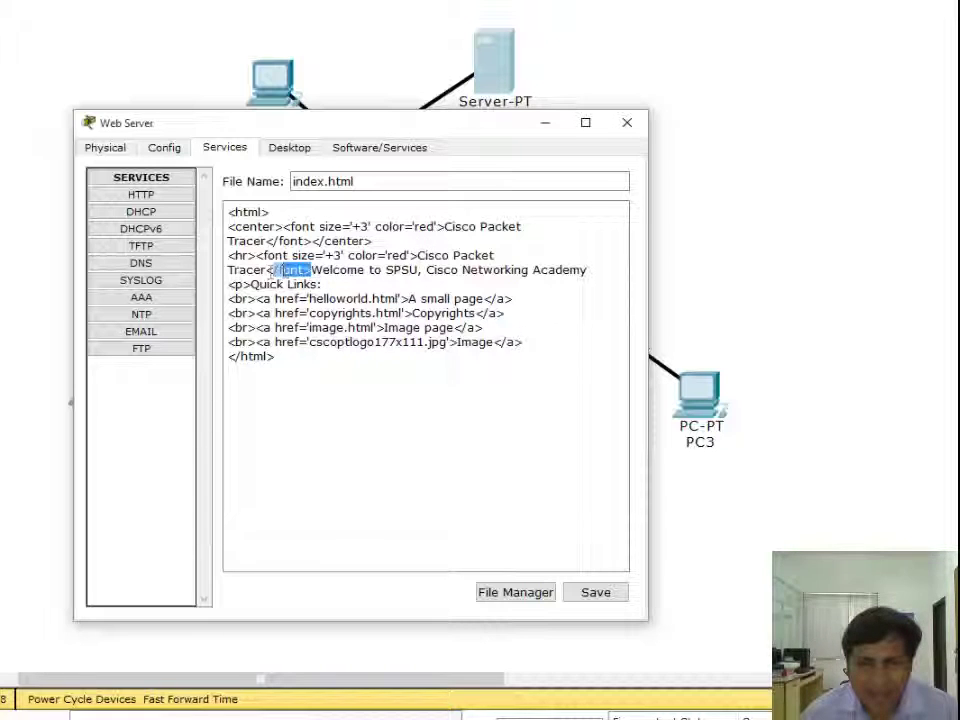
key("Delete")
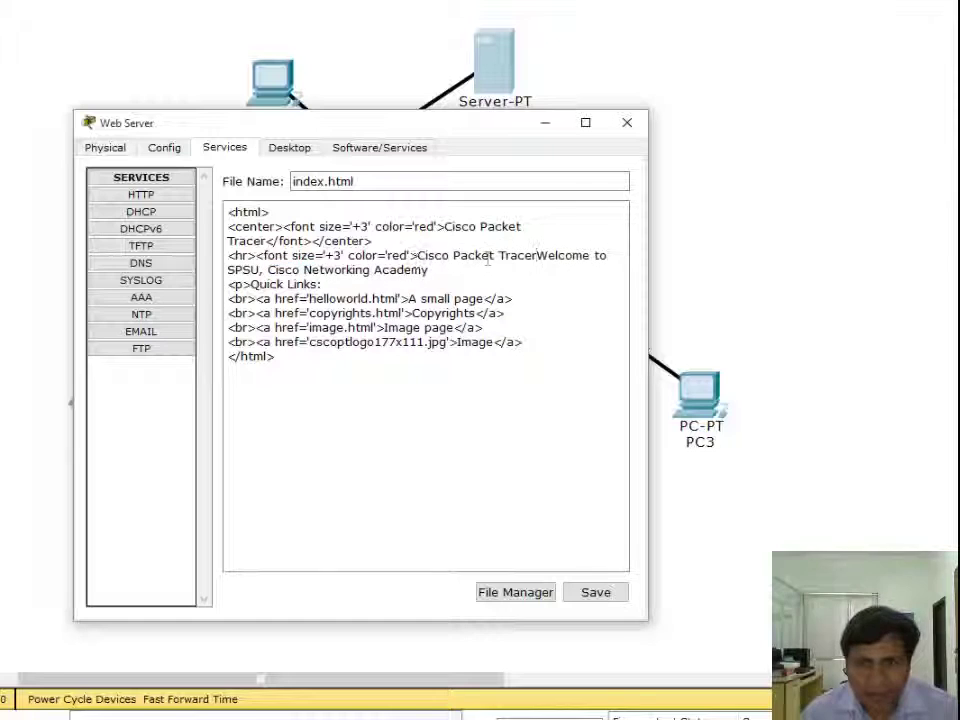
key("BackSpace")
key("BackSpace")
key("BackSpace")
key("BackSpace")
key("BackSpace")
key("BackSpace")
key("BackSpace")
key("BackSpace")
key("BackSpace")
key("BackSpace")
key("BackSpace")
key("BackSpace")
key("BackSpace")
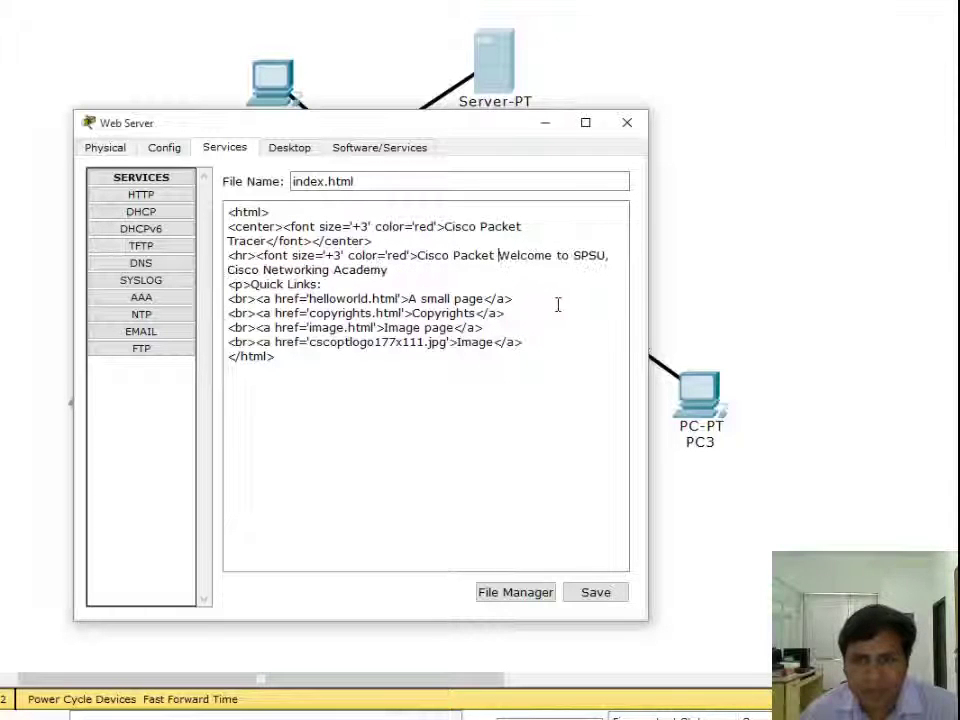
key("BackSpace")
key("BackSpace")
key("BackSpace")
key("BackSpace")
key("BackSpace")
key("BackSpace")
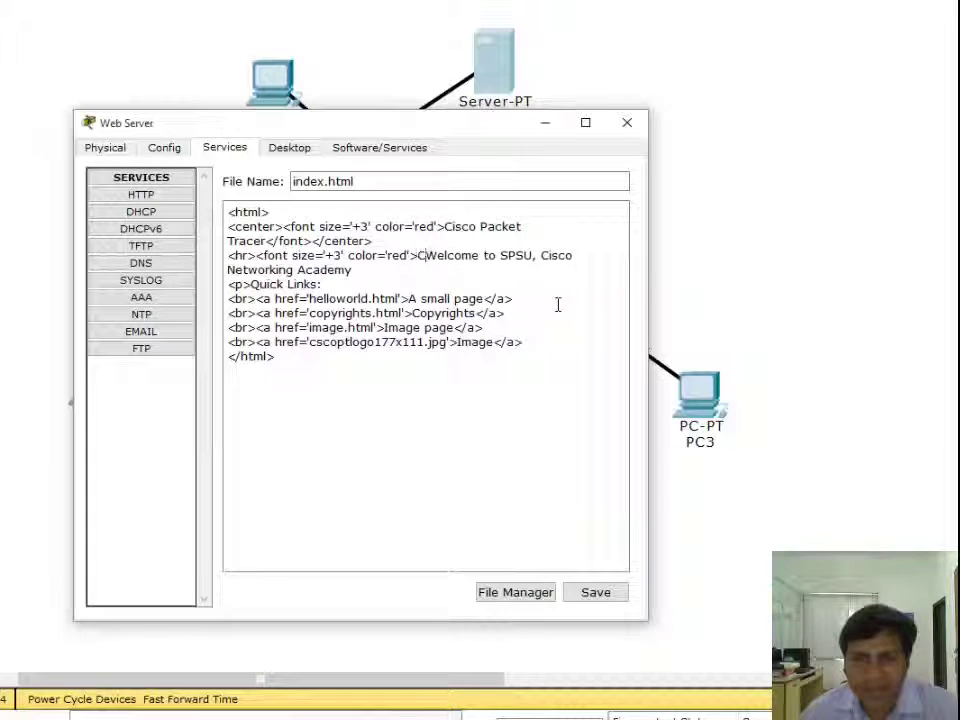
Set the welcome line's font size to +2 and its color to blue in index.html.
left_click(333, 256)
key("BackSpace")
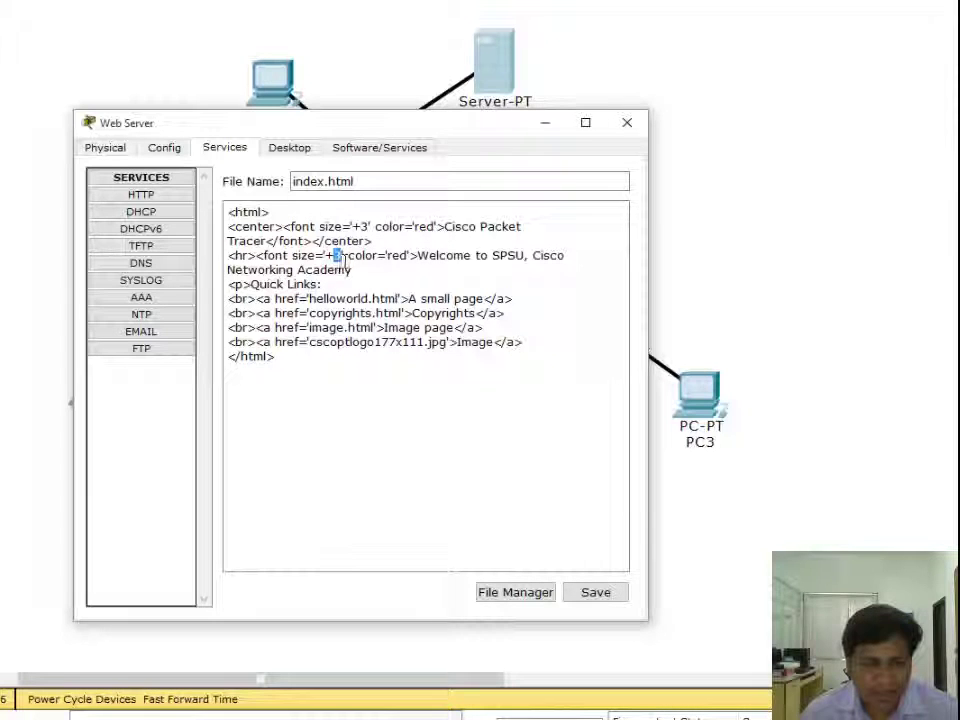
type("2")
left_click_drag(405, 257, 385, 257)
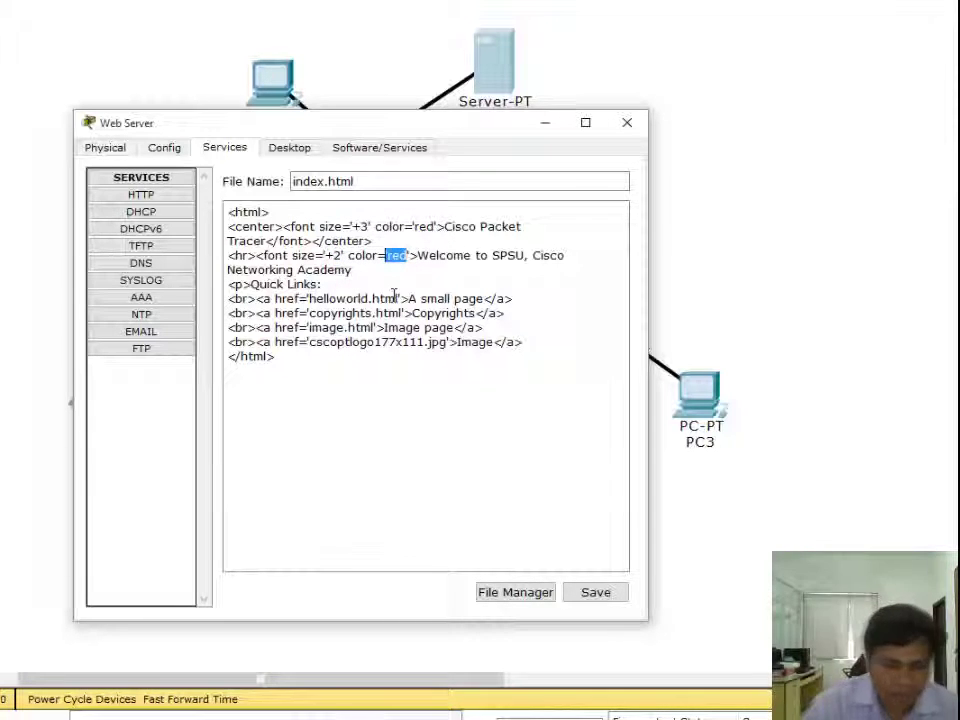
key("BackSpace")
type("blue")
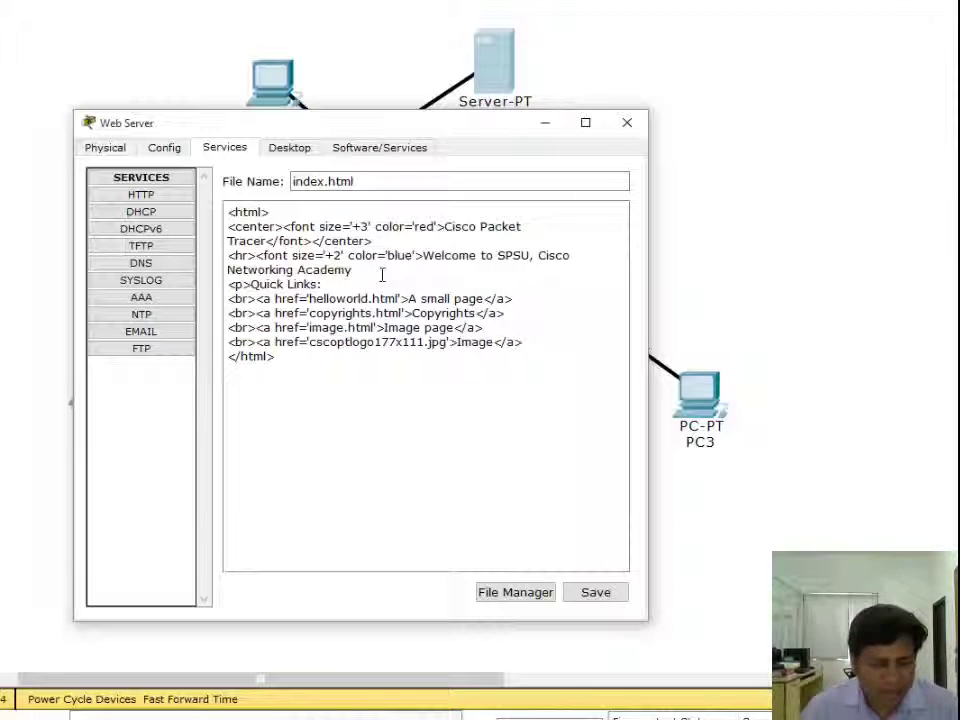
Add the closing </font> tag after "Networking Academy" and save index.html, overwriting the existing file.
left_click(382, 275)
type("</font>")
left_click(594, 598)
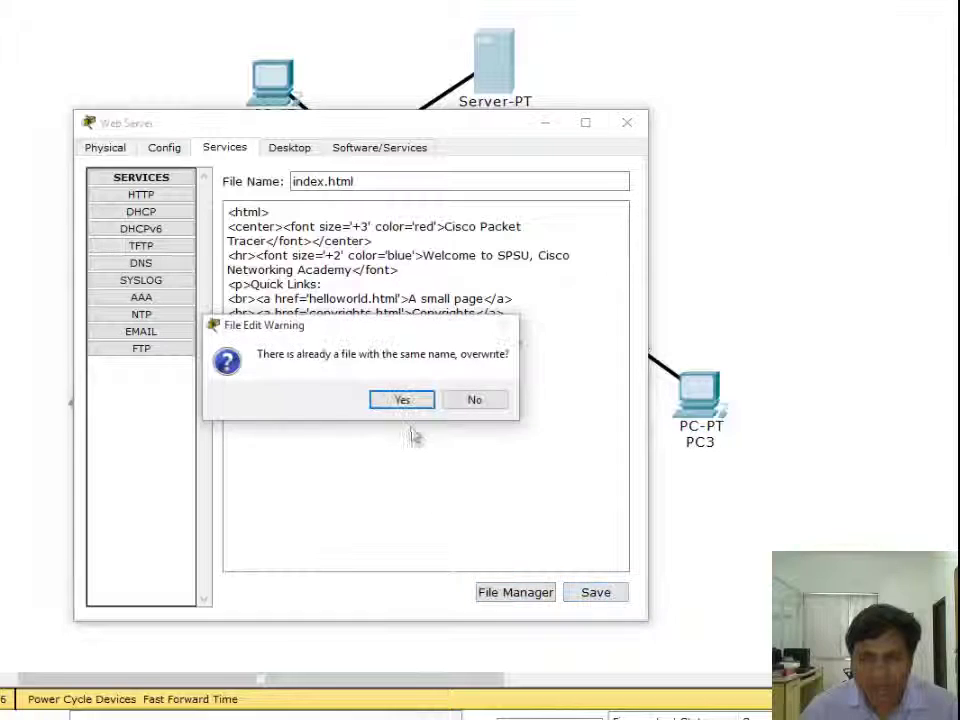
left_click(405, 399)
left_click(285, 150)
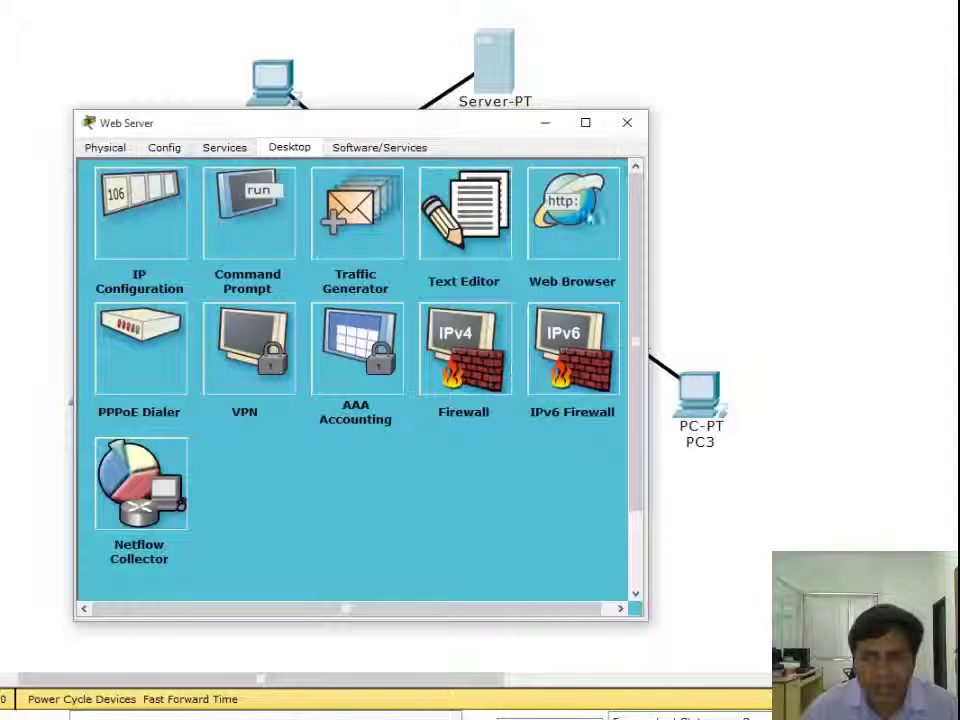
left_click(575, 212)
left_click(262, 222)
key("ctrl+v")
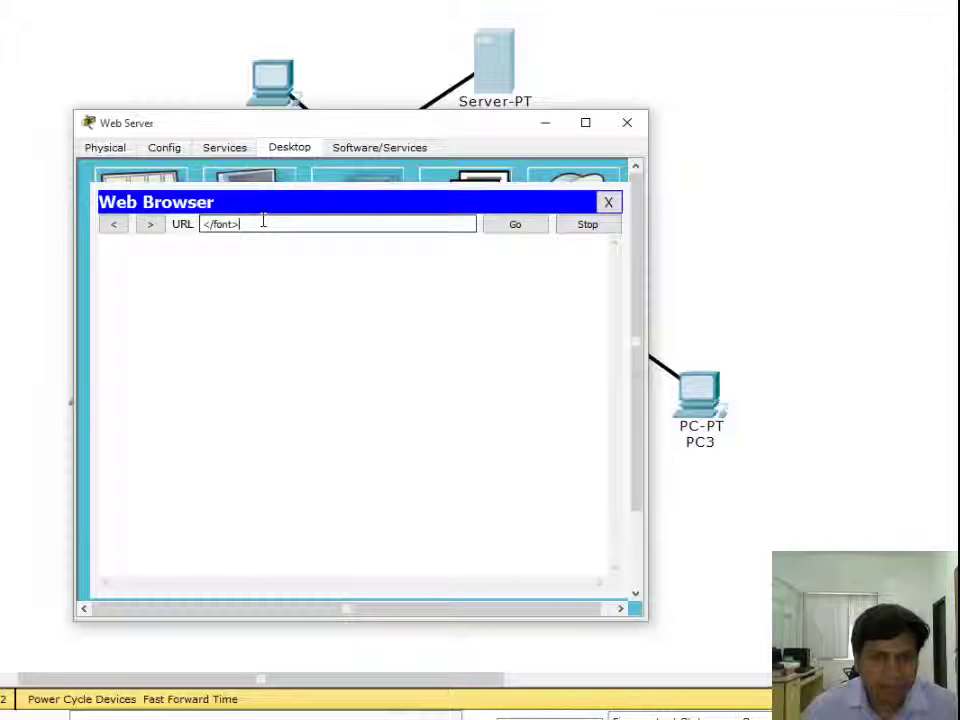
left_click_drag(267, 221, 40, 220)
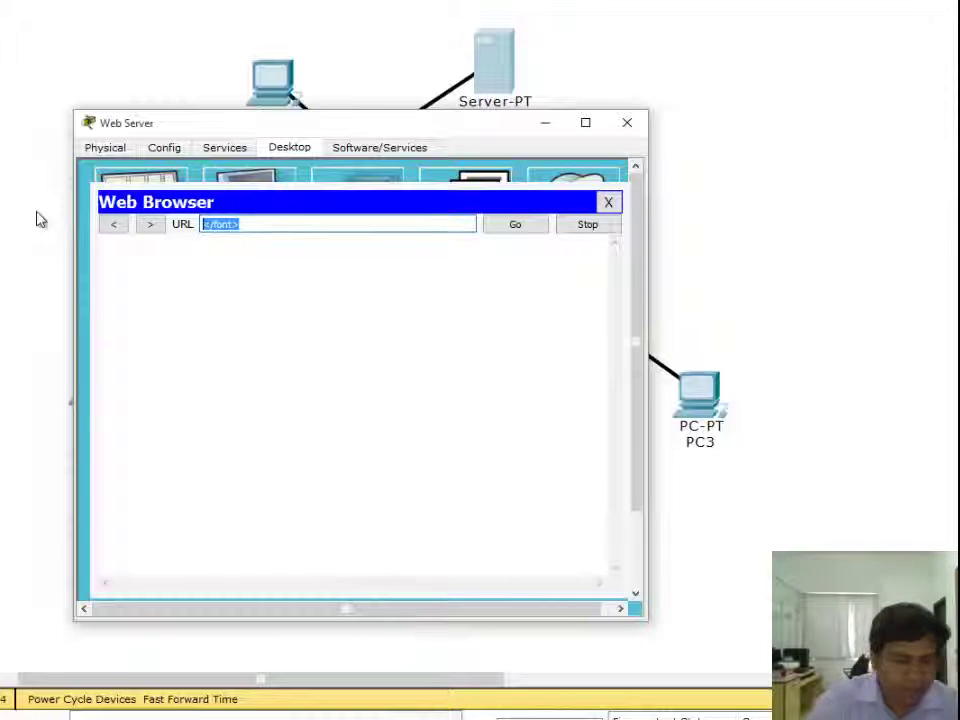
type("www.spsu")
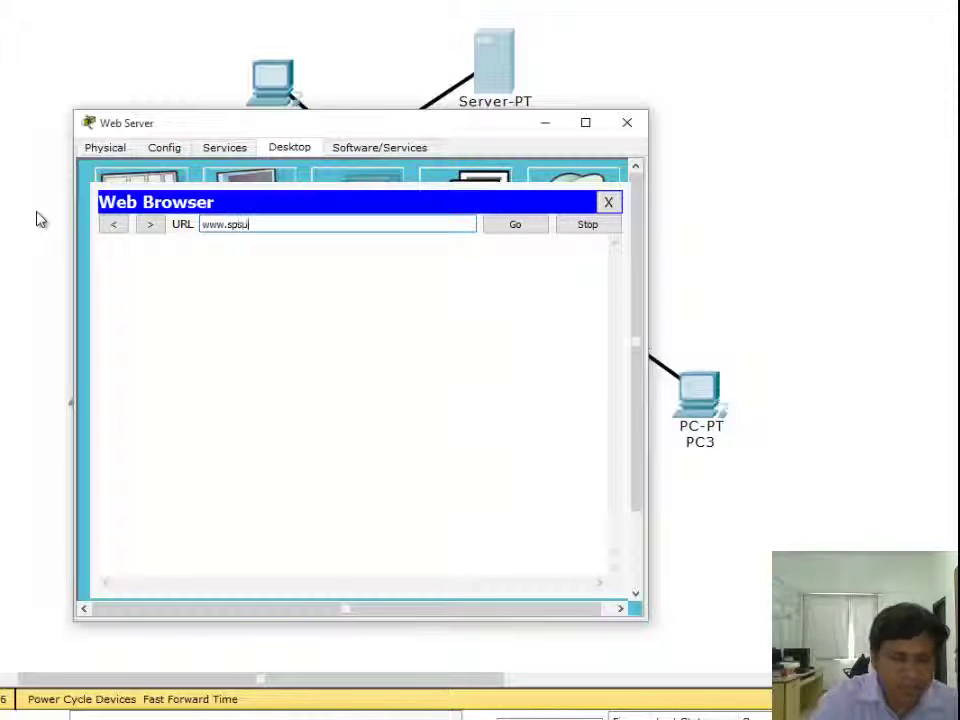
type(".ac.in")
key("Return")
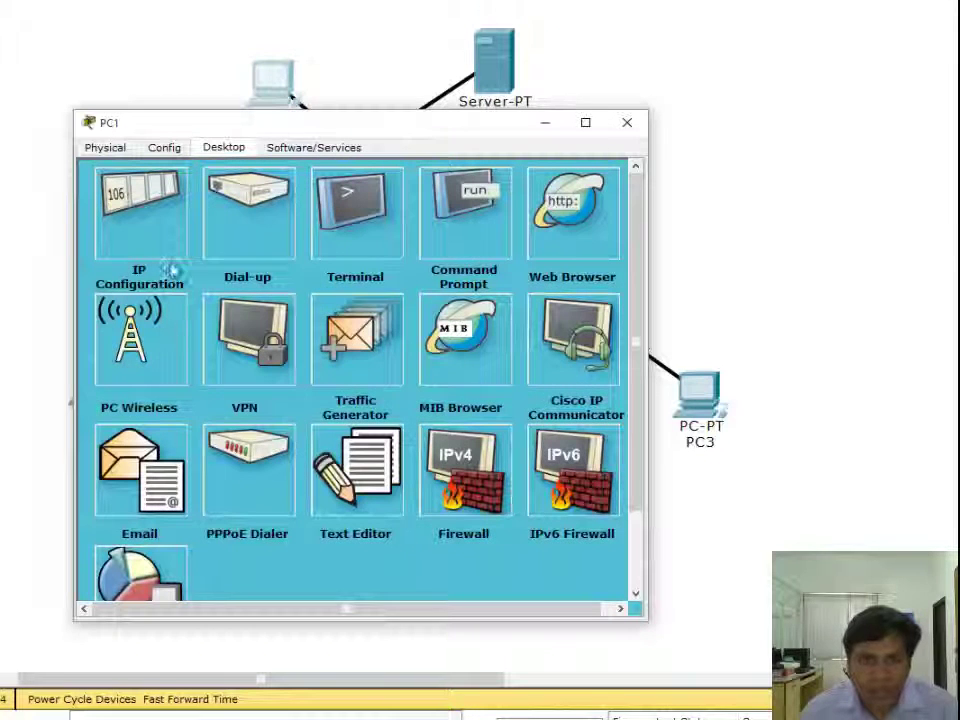
left_click(580, 205)
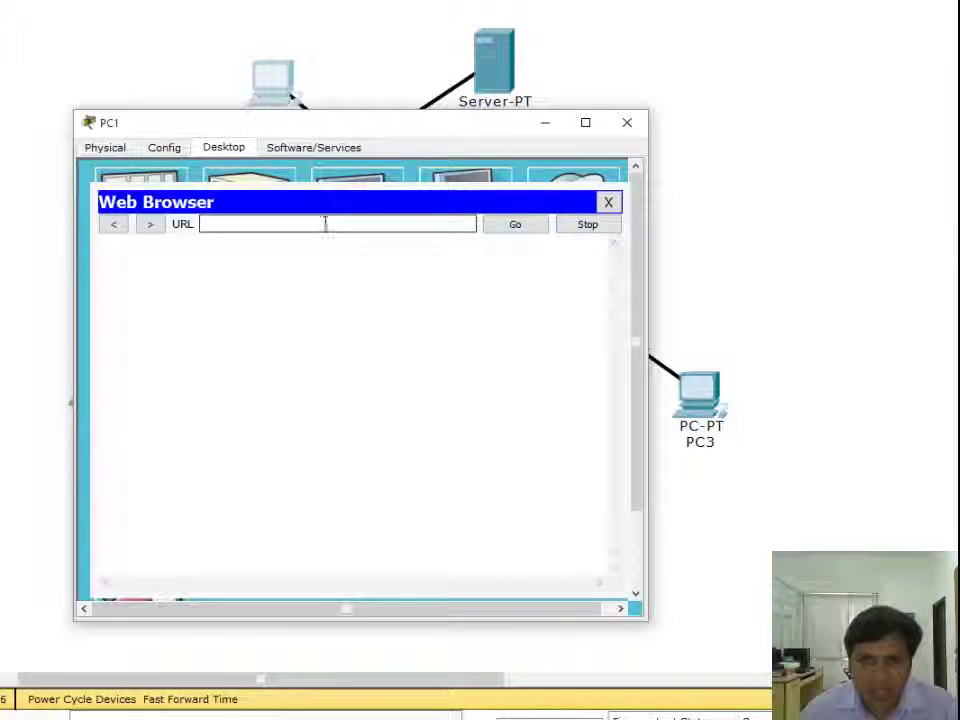
type("http://www.spsu.ac.in")
key("Return")
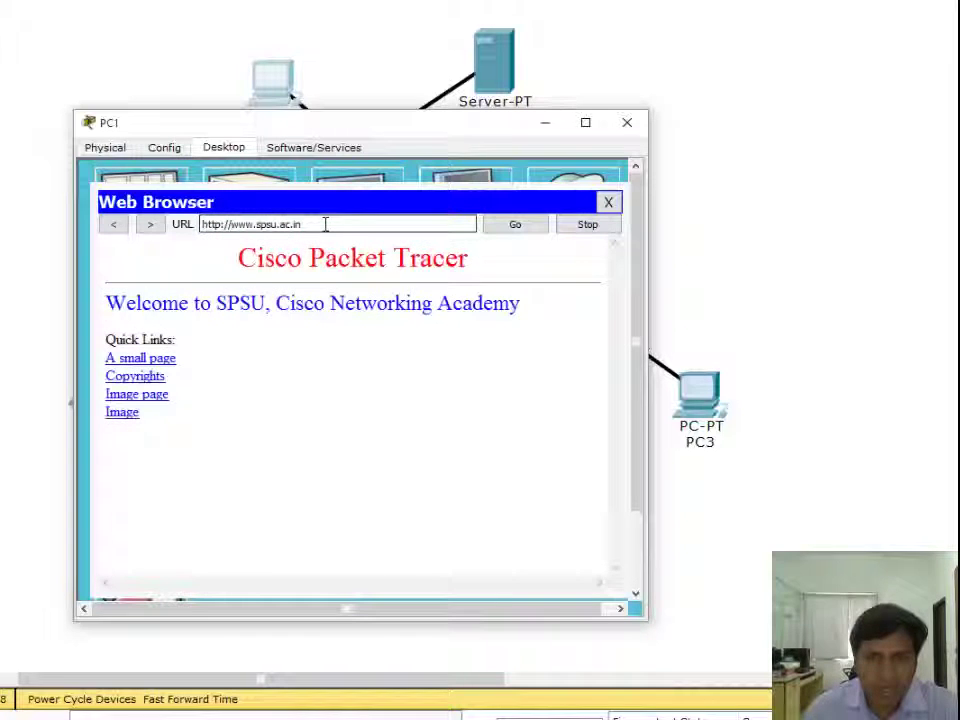
left_click(627, 122)
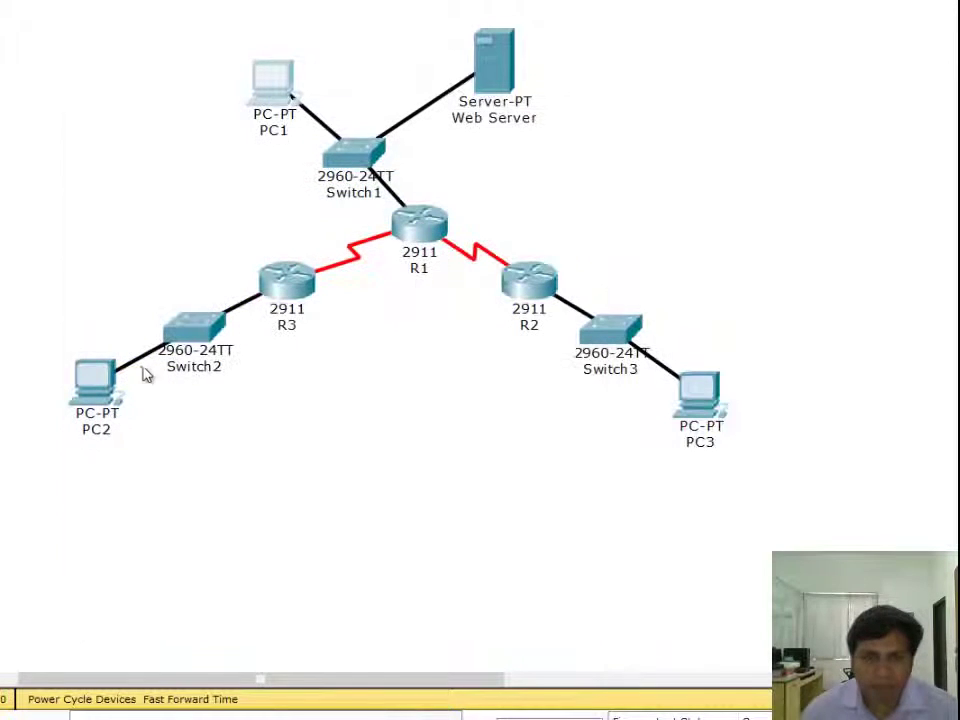
Open PC2's web browser and load the web server's home page by its IP address, 192.168.1.2.
left_click(100, 380)
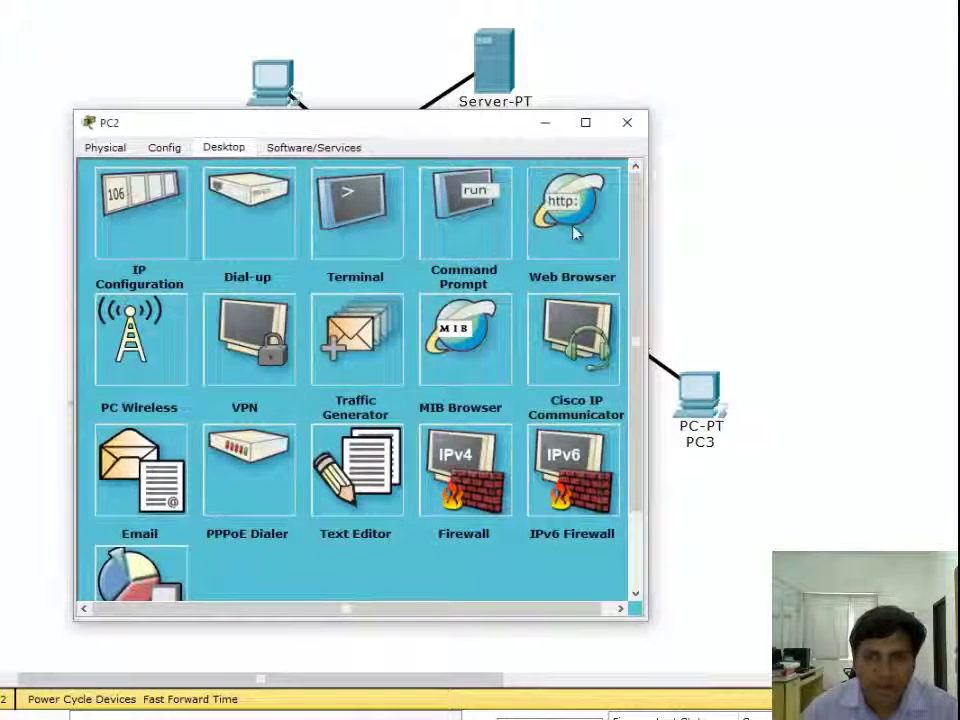
left_click(566, 208)
left_click(327, 224)
type("http://www.spsu.ac.in")
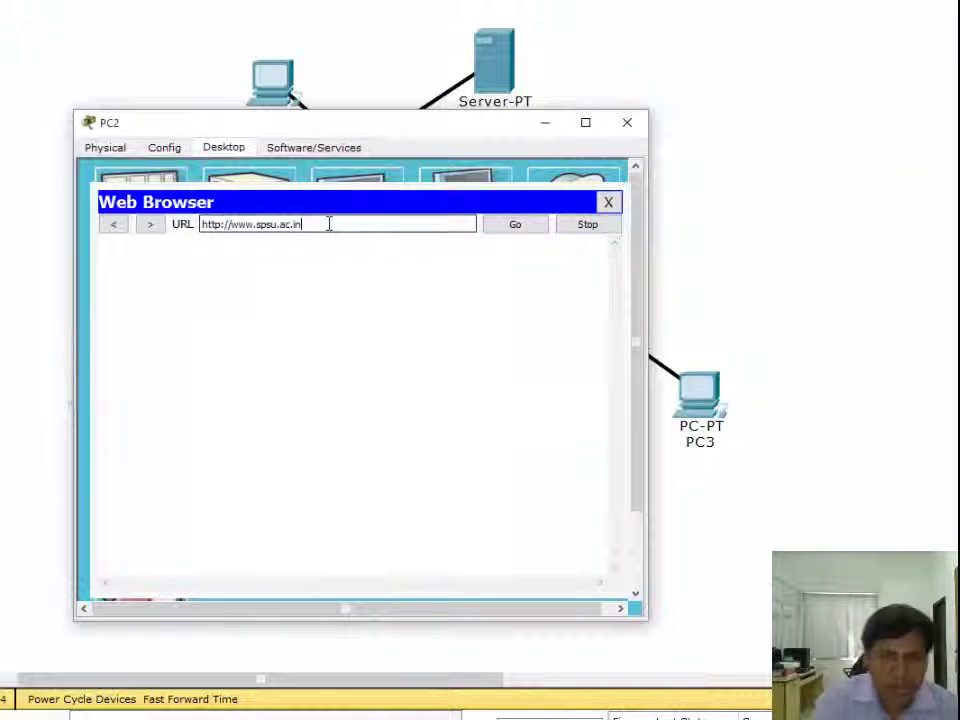
key("BackSpace")
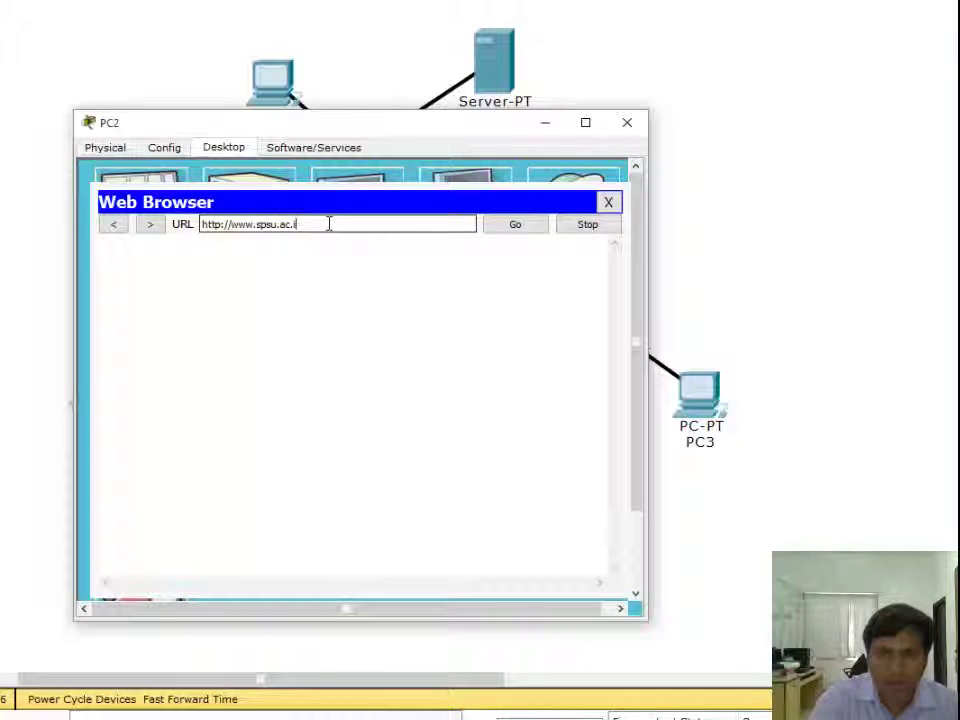
key("BackSpace")
key("BackSpace")
key("BackSpace")
key("BackSpace")
key("BackSpace")
key("BackSpace")
key("BackSpace")
key("BackSpace")
key("BackSpace")
key("BackSpace")
key("BackSpace")
key("BackSpace")
key("BackSpace")
key("BackSpace")
key("BackSpace")
key("BackSpace")
key("BackSpace")
type("1")
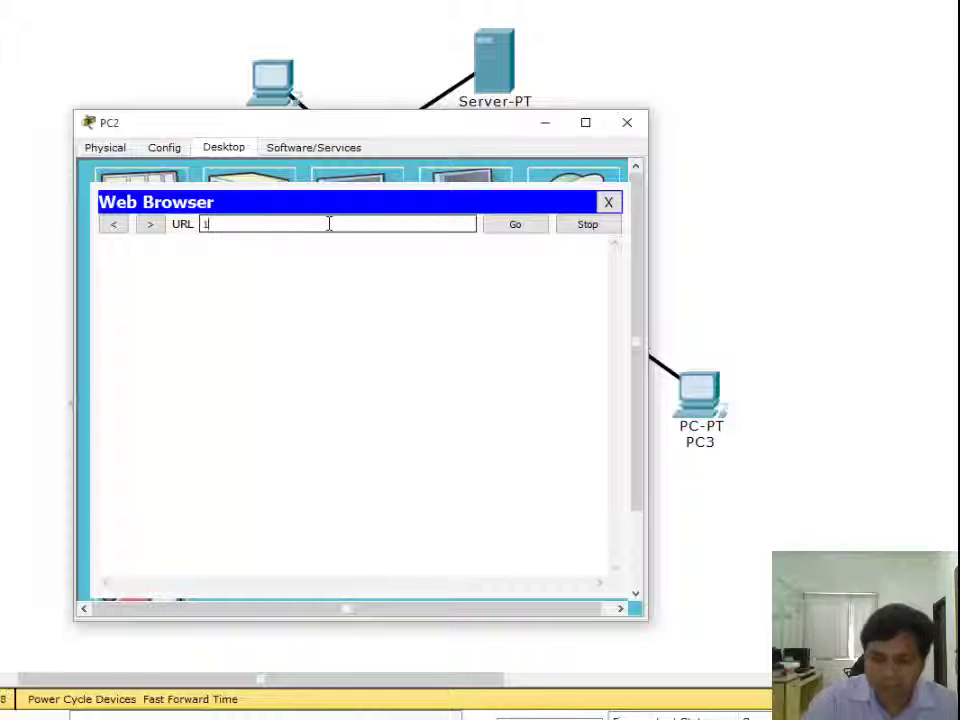
type("92.")
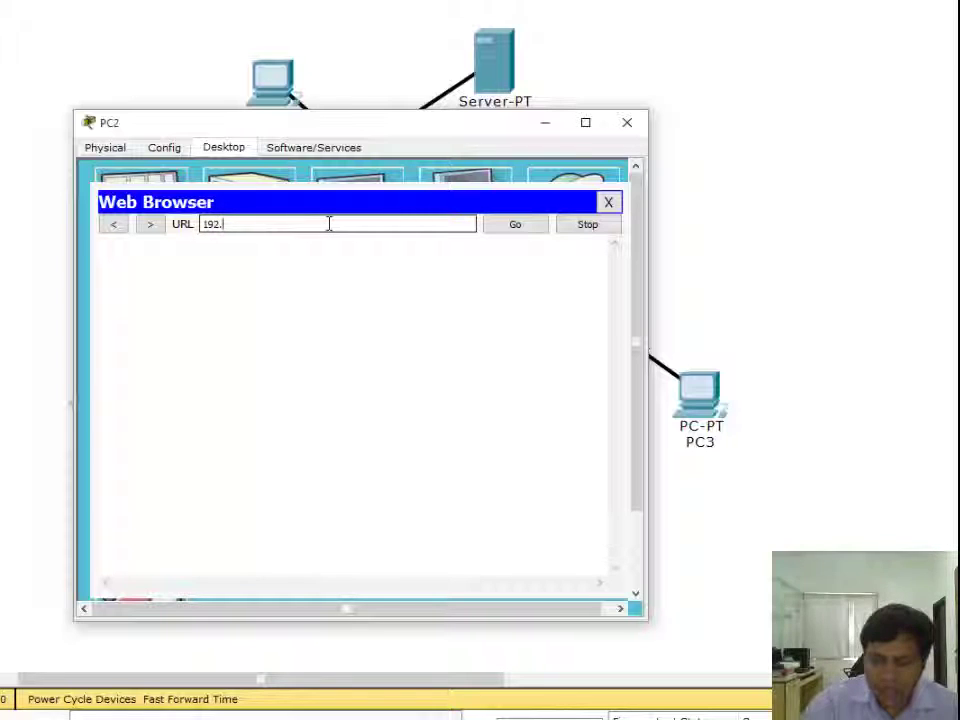
type("168.1.2")
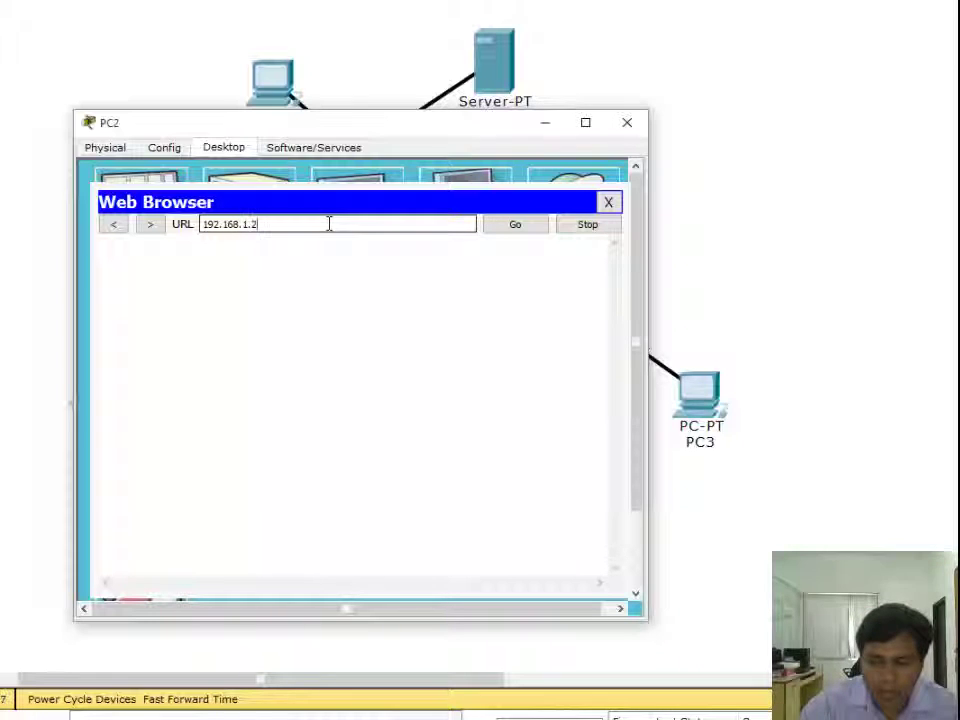
key("Return")
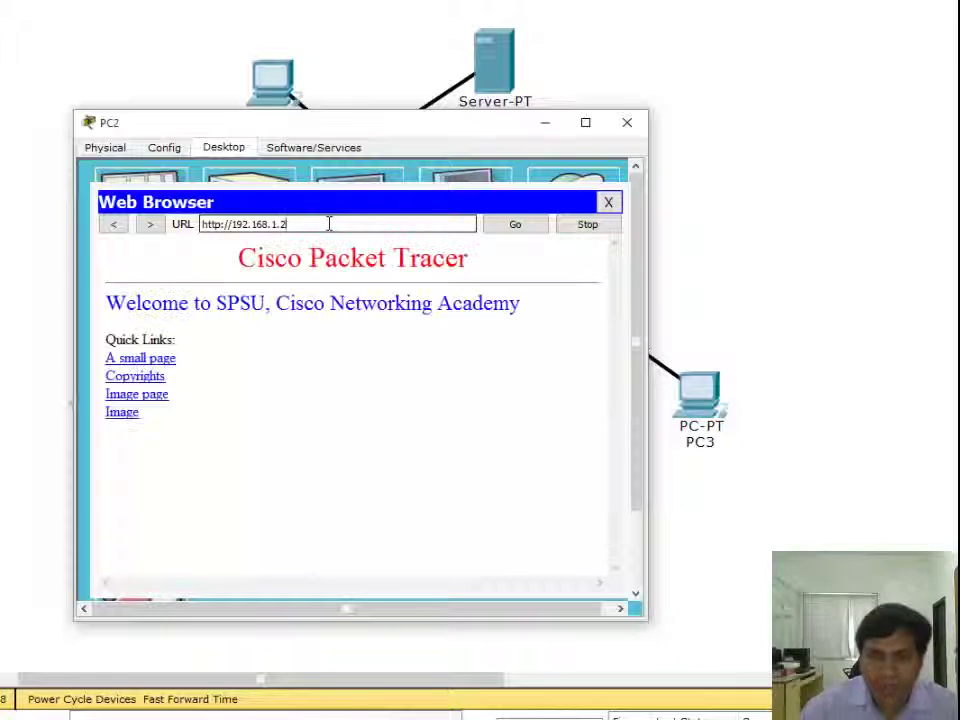
left_click_drag(329, 224, 86, 214)
type("http://www.spsu.ac.in")
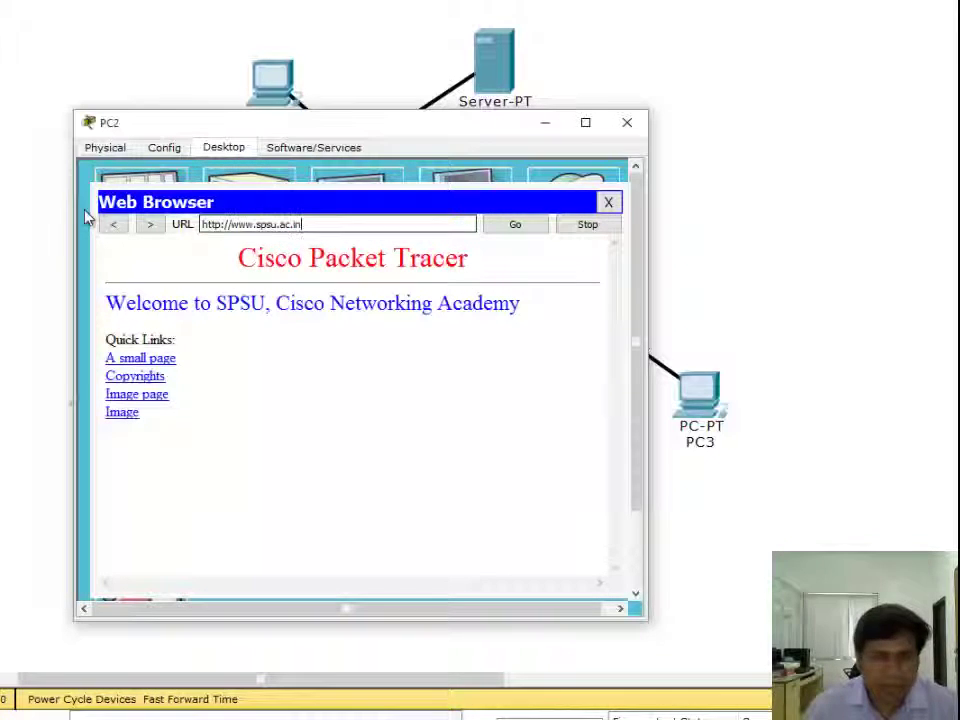
left_click(528, 228)
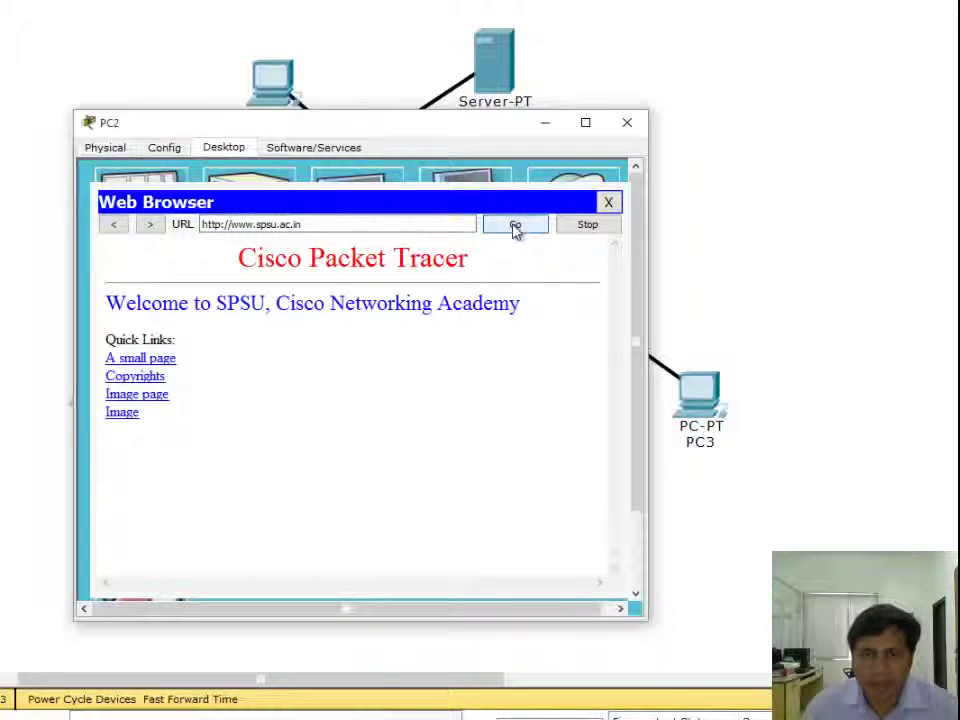
left_click(631, 123)
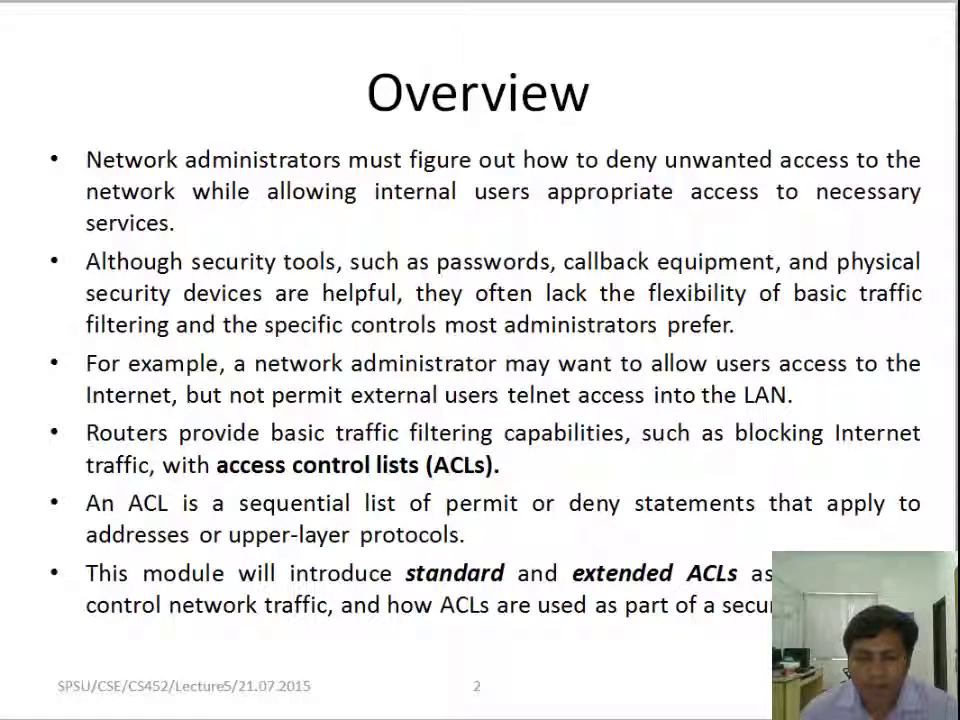
Switch from the slides back to Packet Tracer and move the Web Server slightly closer to PC1 in the topology.
key("alt+Tab")
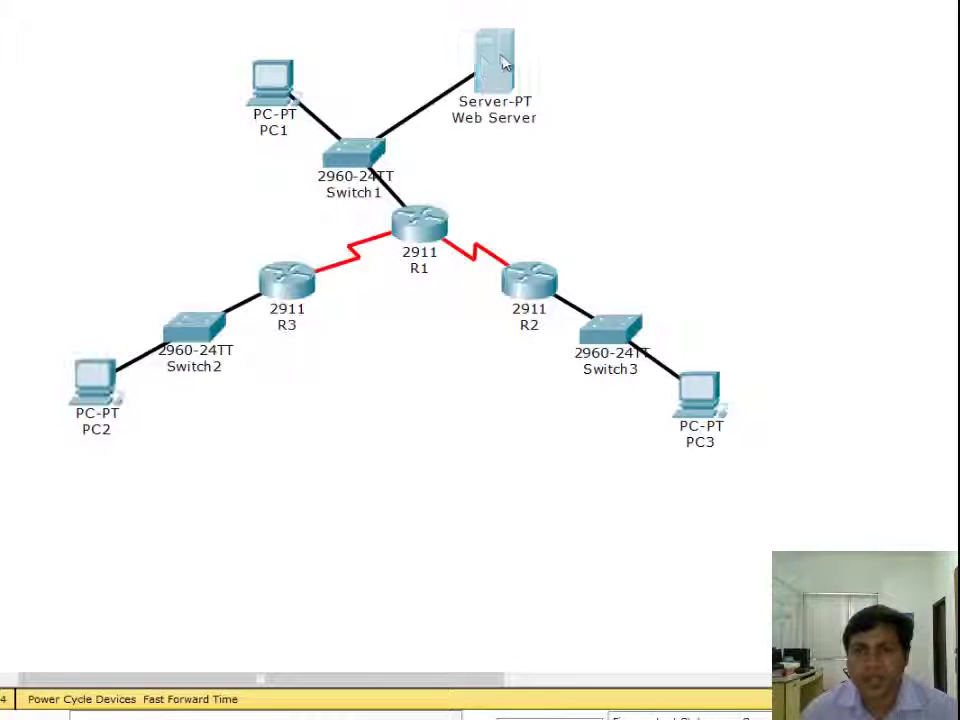
left_click_drag(503, 62, 467, 63)
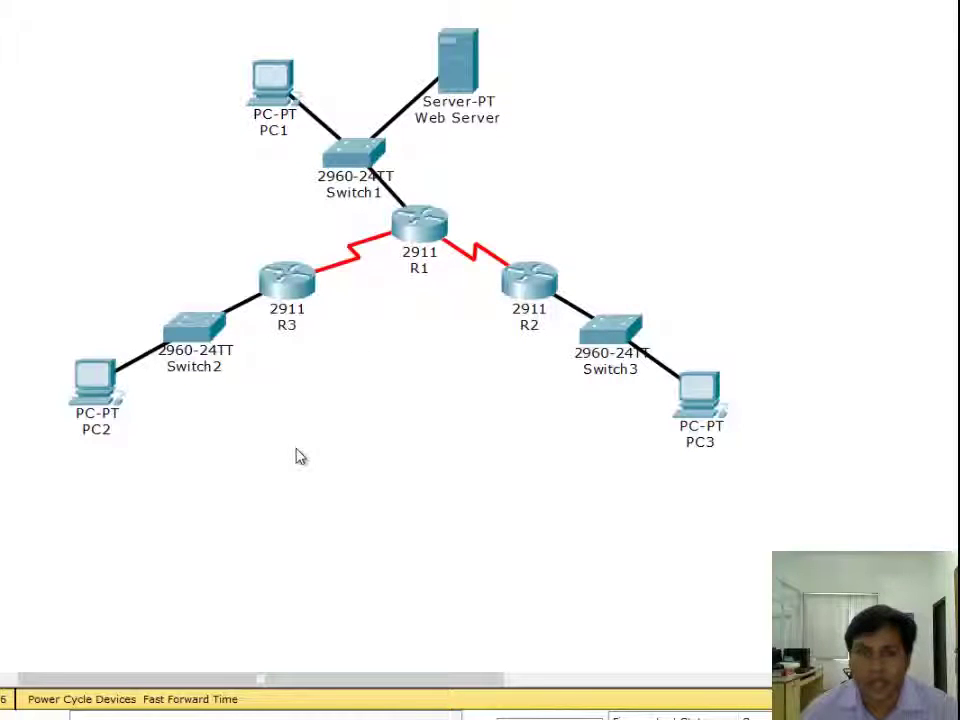
Load the web server's page at 192.168.1.2 in PC3's web browser, then close the PC3 window.
left_click(703, 400)
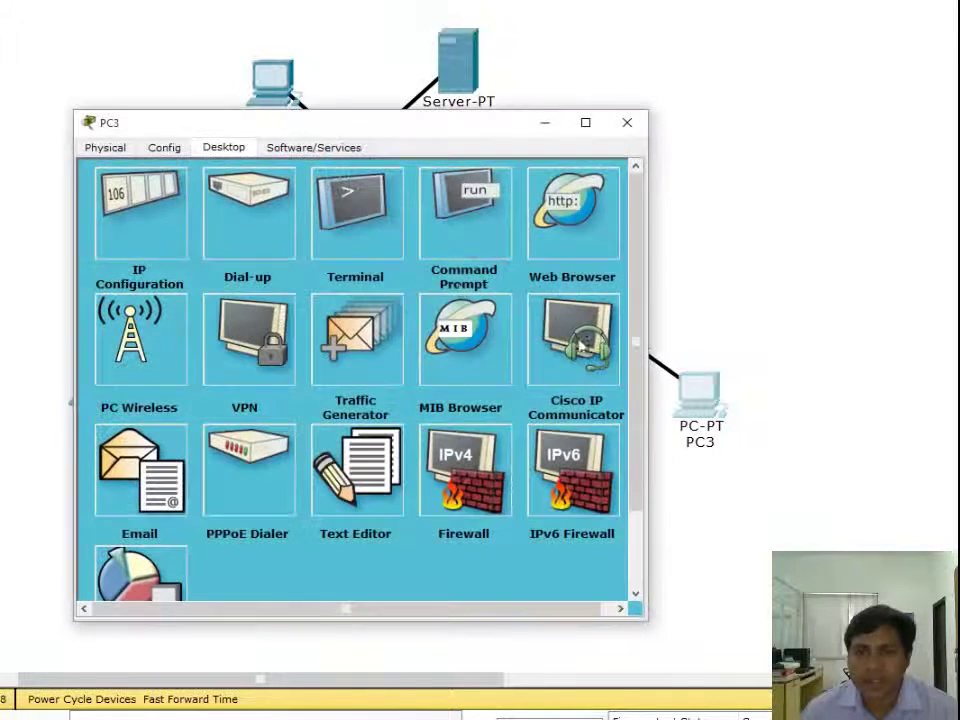
left_click(573, 210)
left_click(400, 222)
type("1")
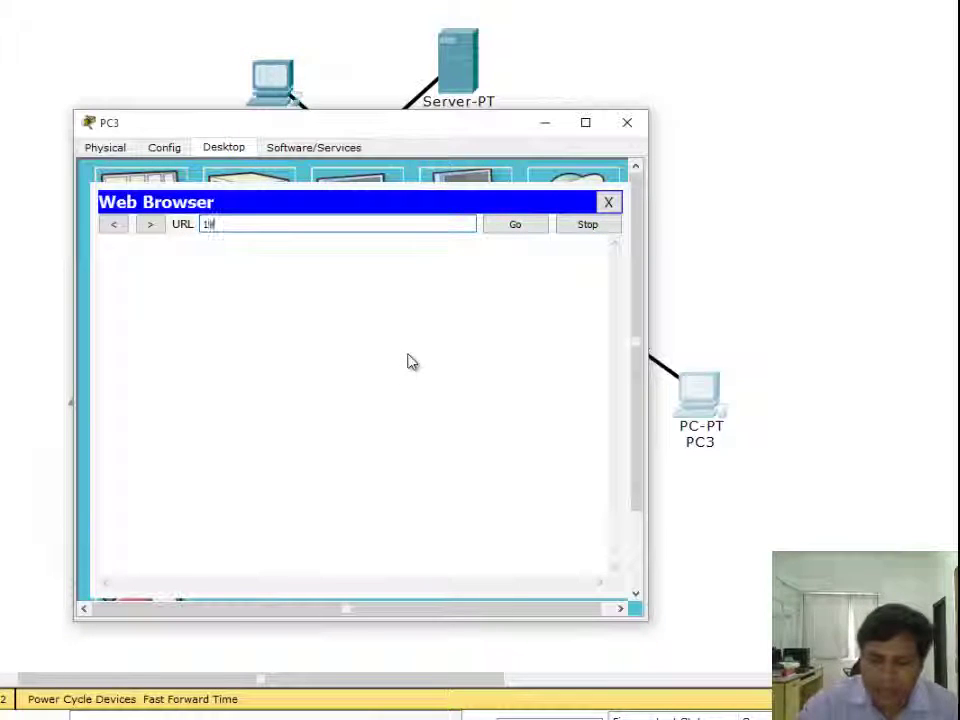
type("92.168")
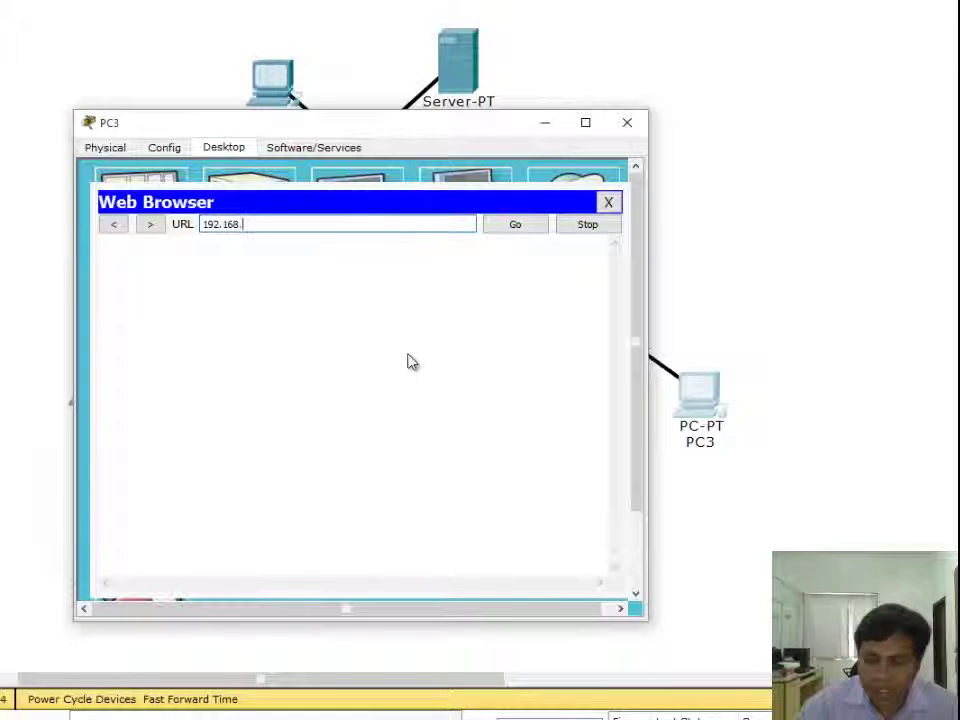
type(".")
type("1.2")
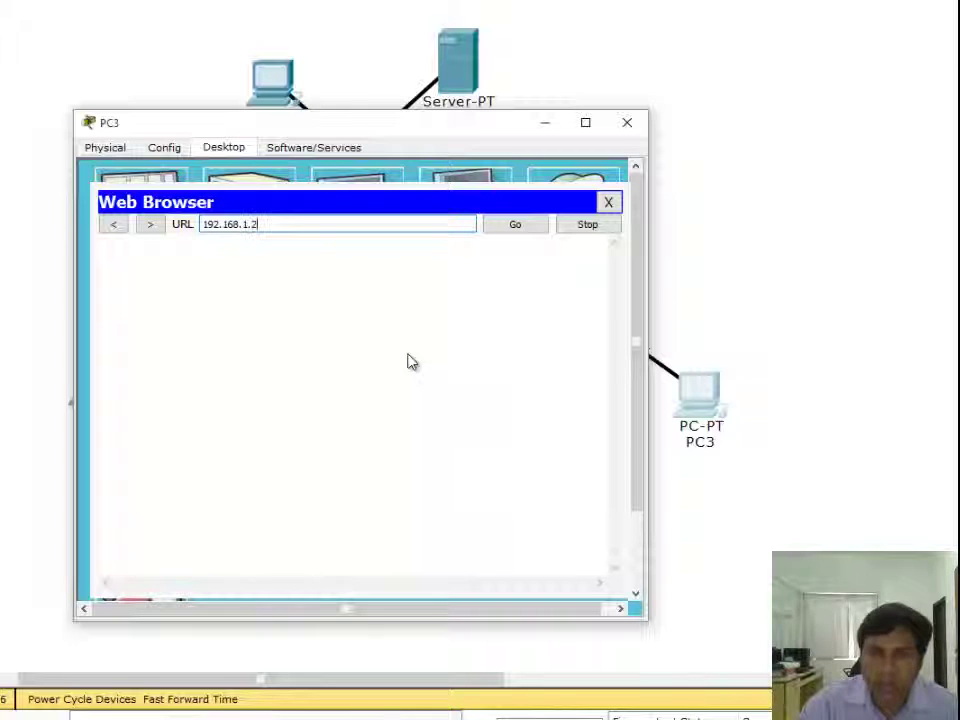
key("Return")
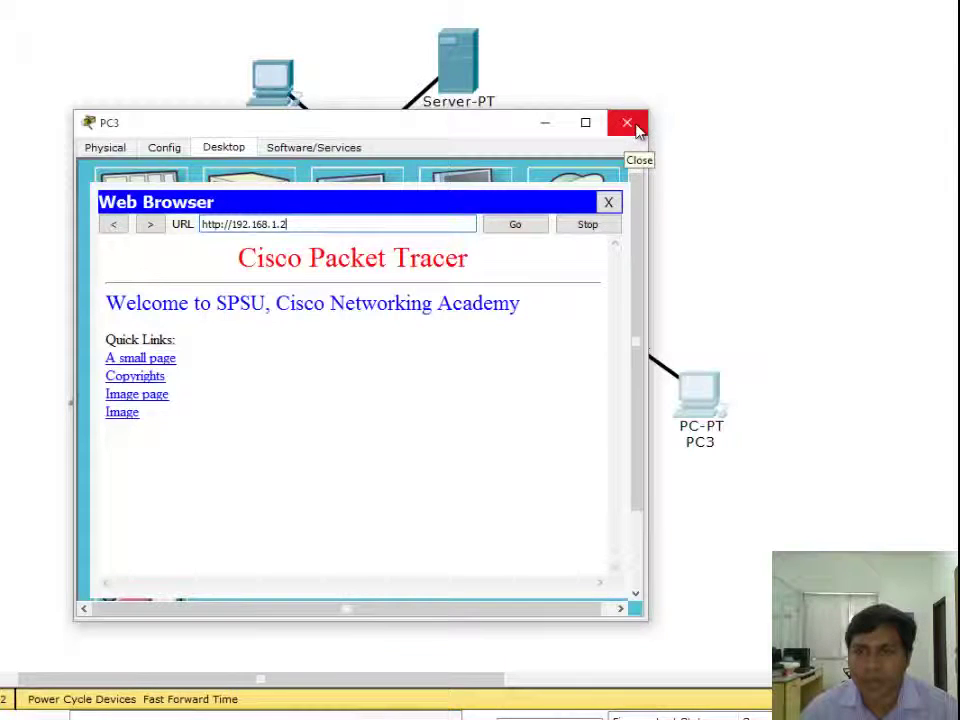
left_click(627, 133)
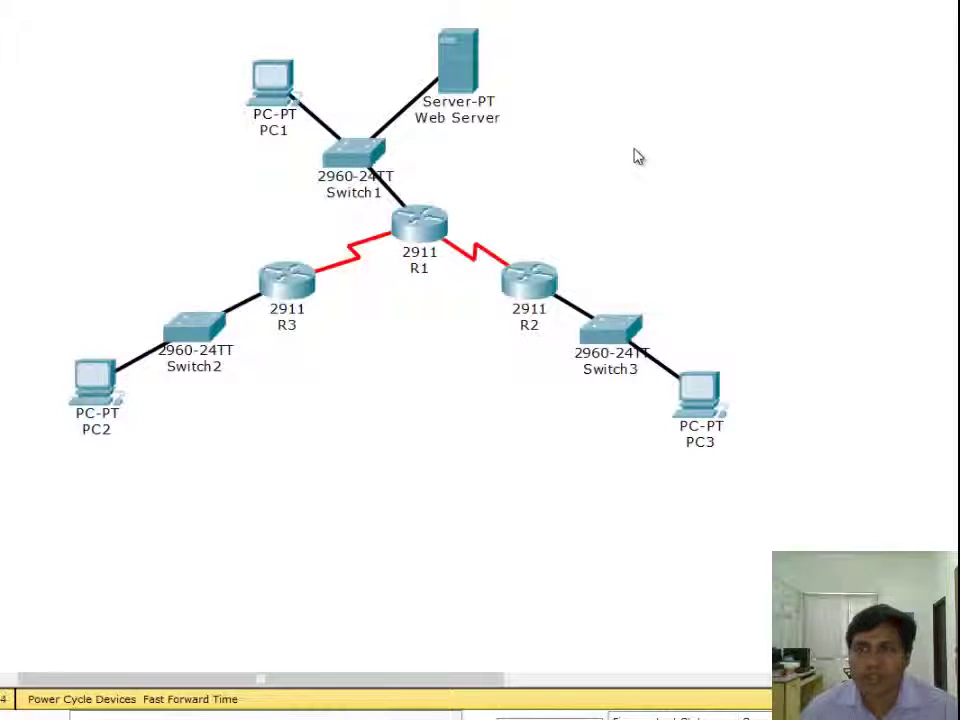
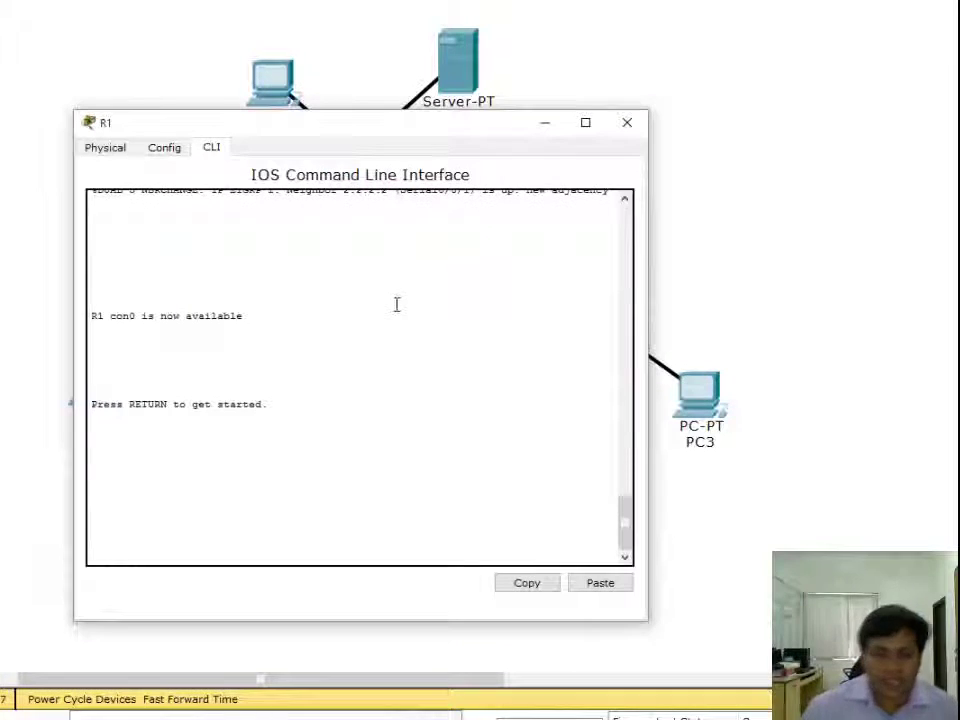
Start R1's command line session, enter privileged mode and go into global configuration mode with conf t.
key("Return")
type("en")
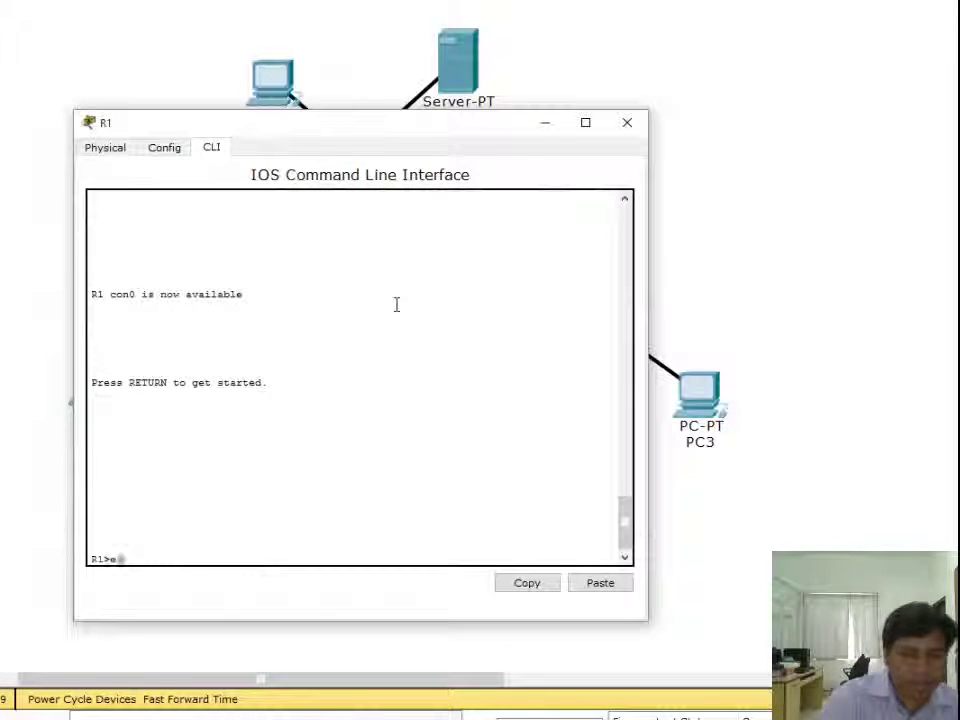
key("Return")
type("conf")
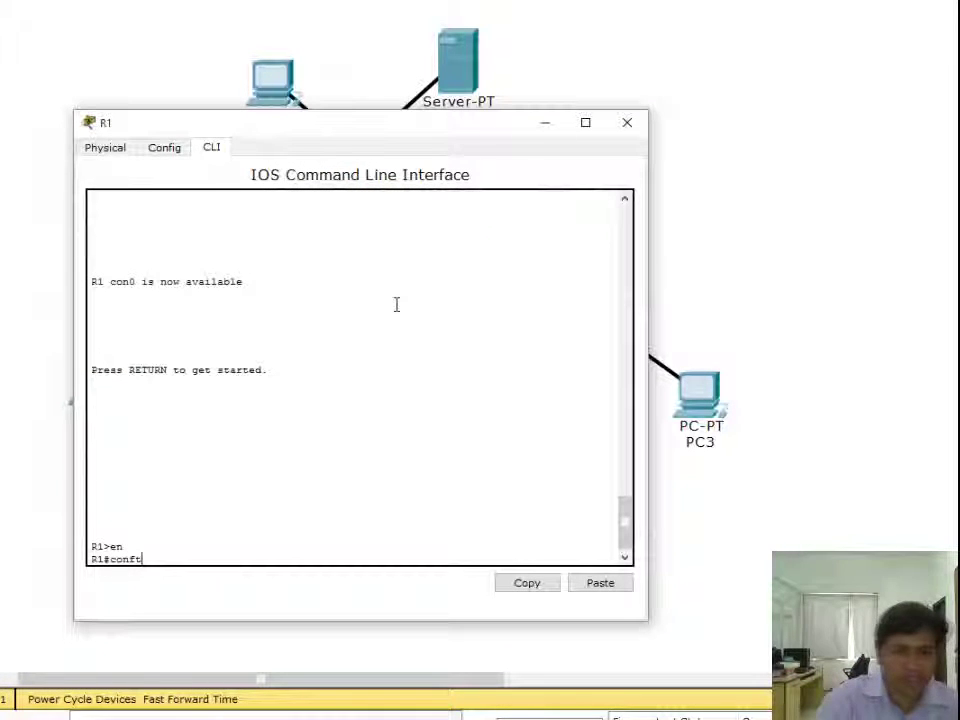
type(" t")
key("Return")
Add a rule to standard access list 1 on R1 that denies host 192.168.1.1, consulting the command help for the arguments.
type("a")
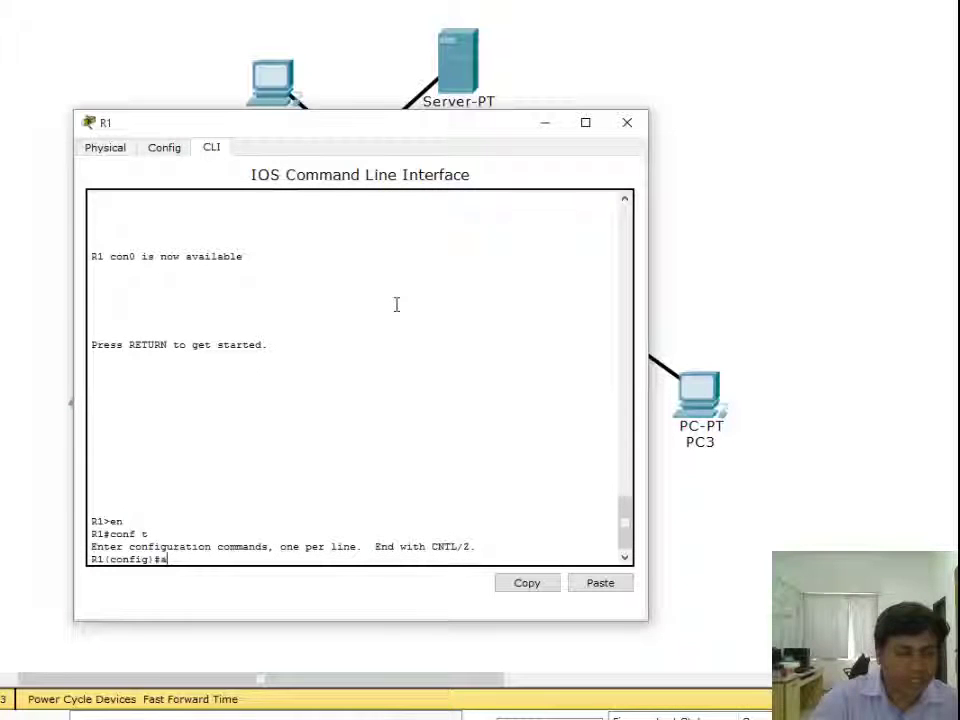
type("c")
key("Tab")
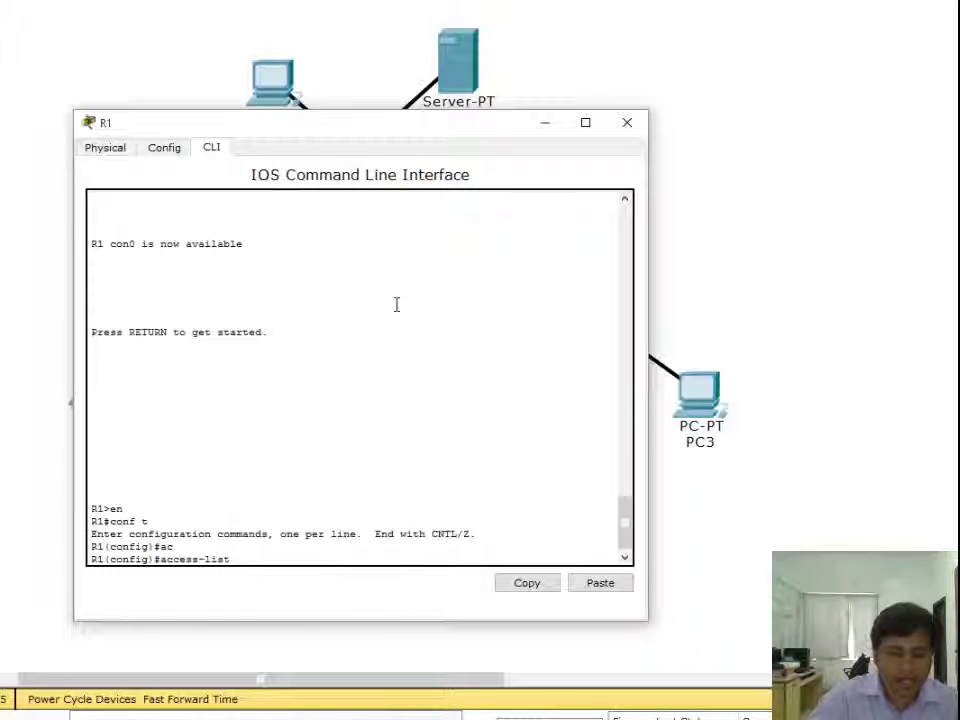
type("?")
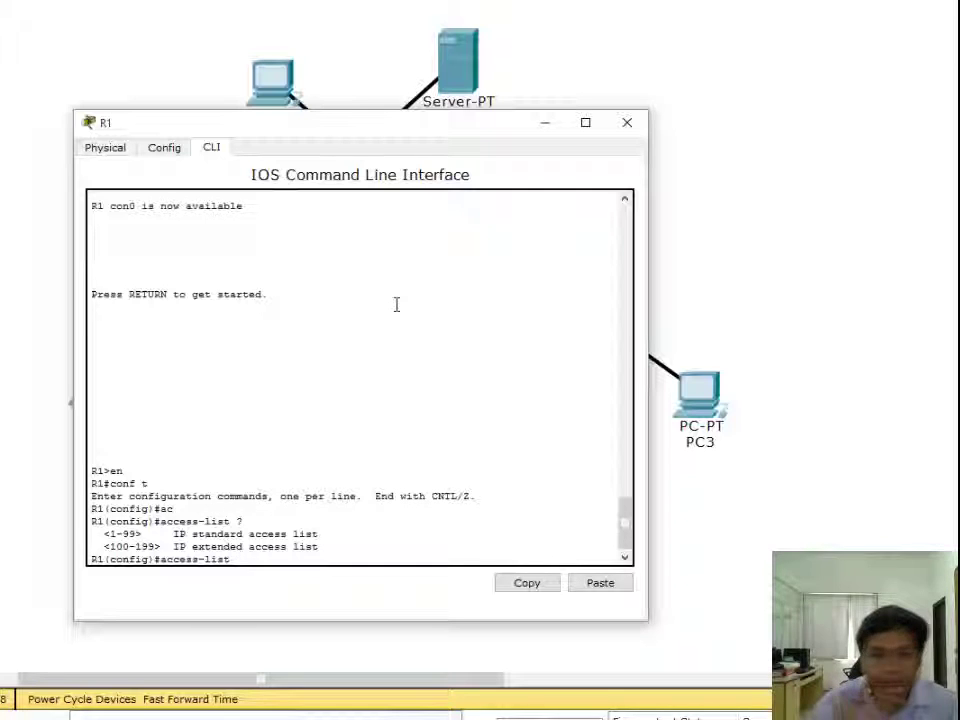
type("1")
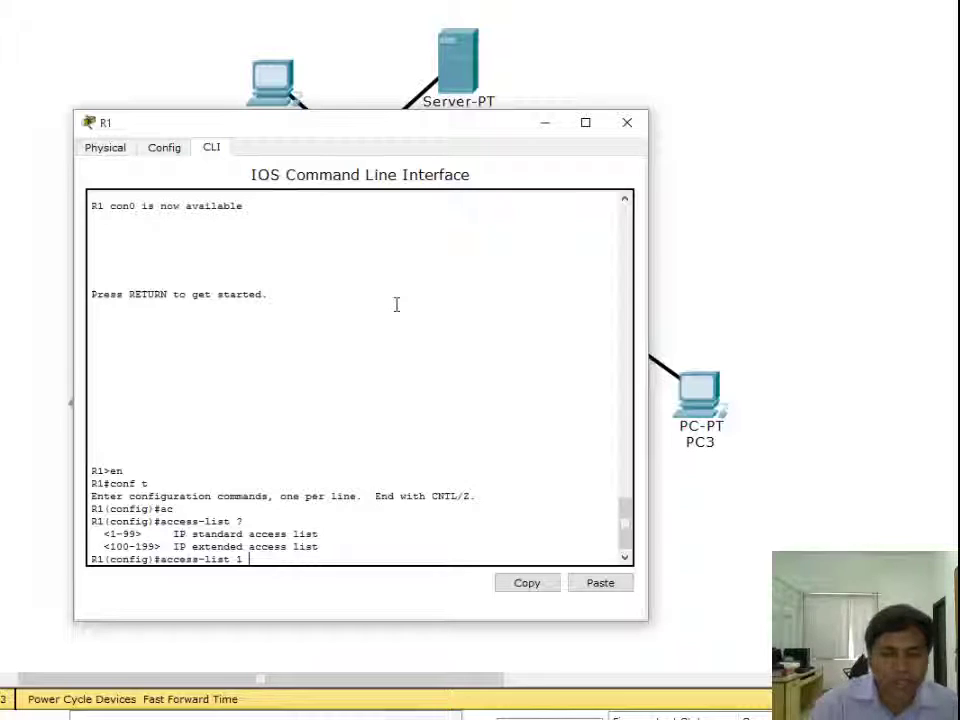
type("?")
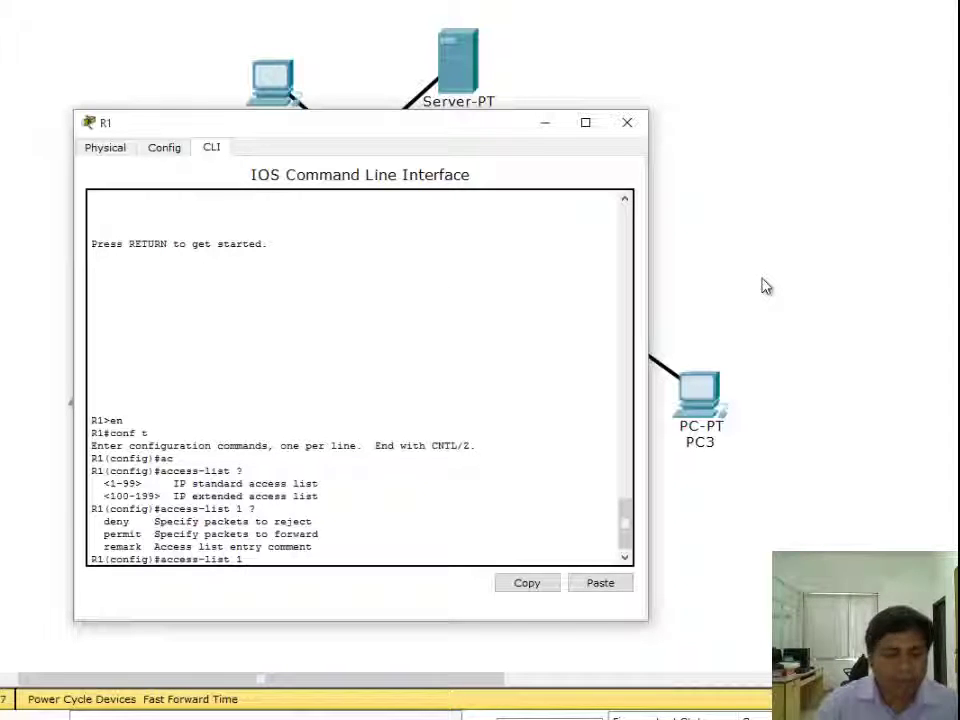
type("den")
key("Tab")
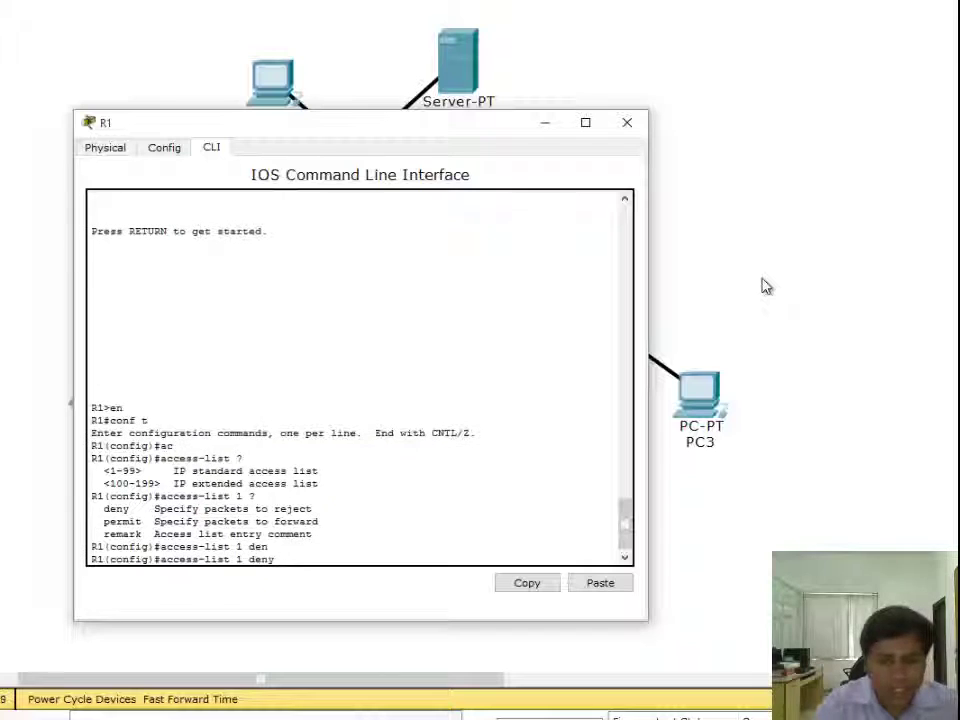
type("?")
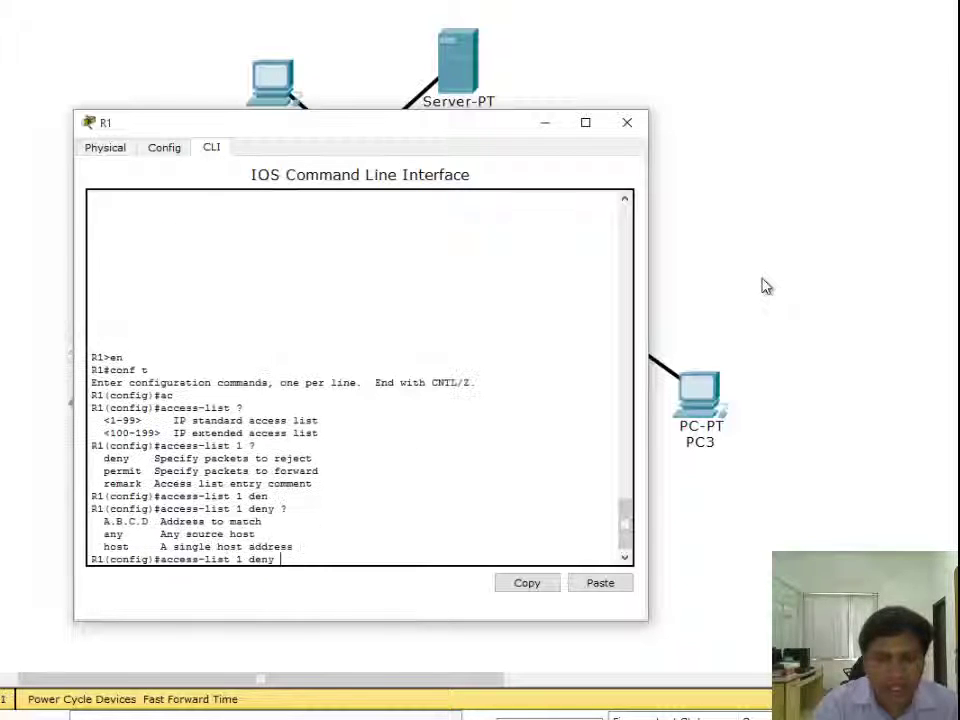
type("h")
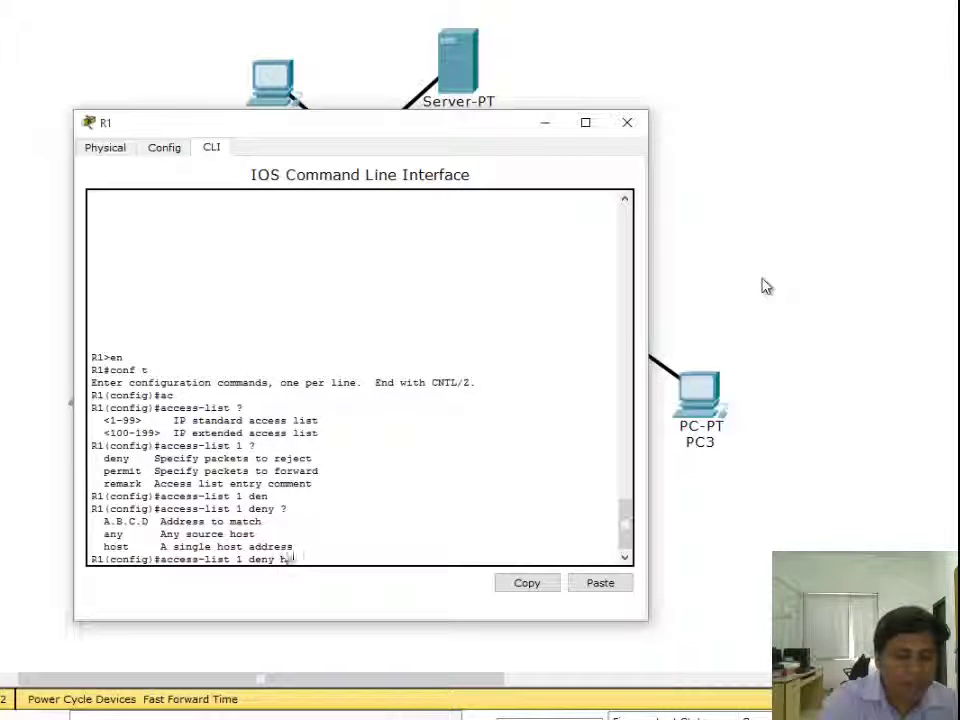
type("ost")
key("Tab")
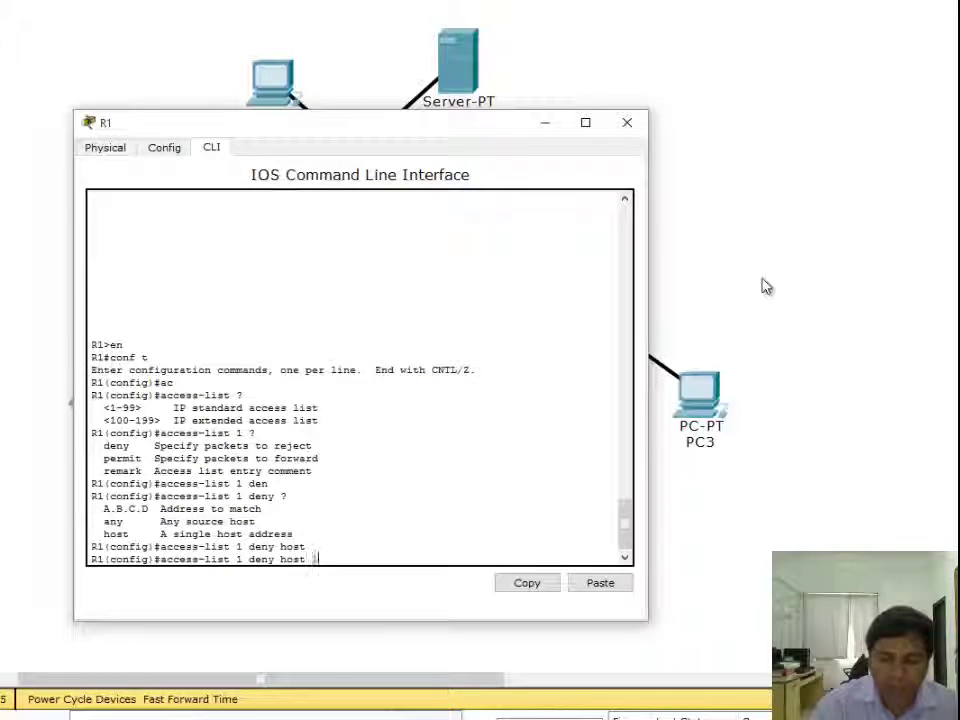
type("192.168")
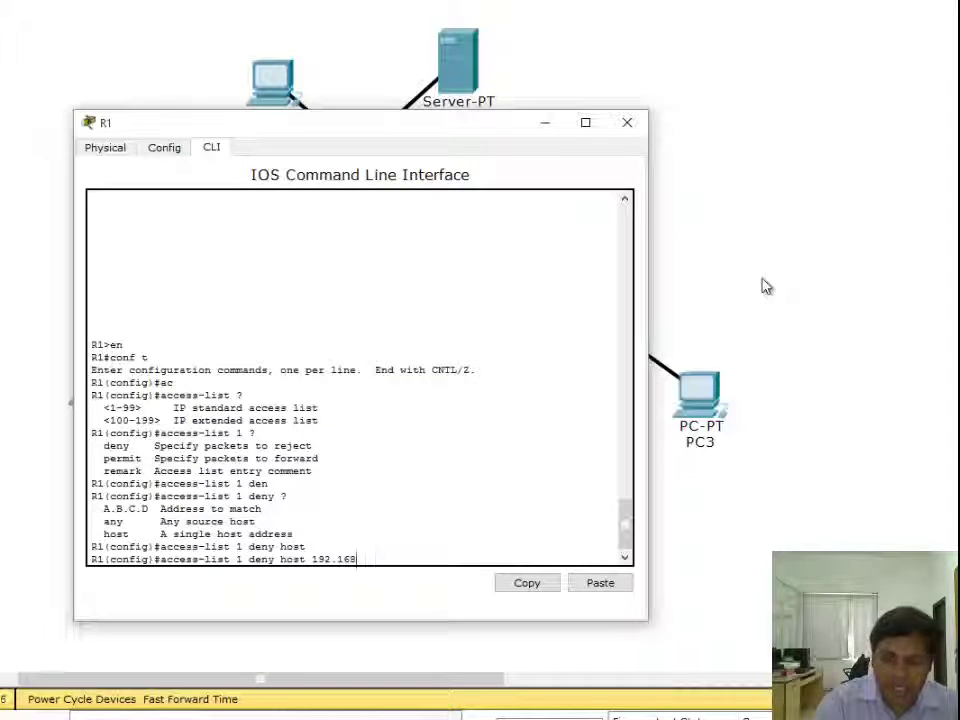
type(".1.")
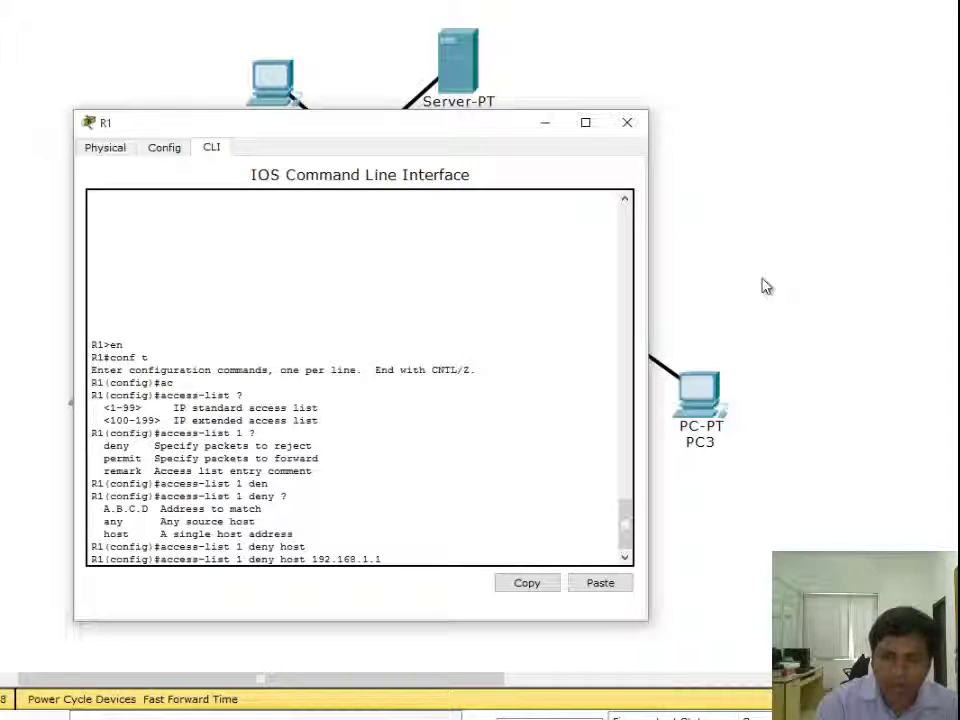
type("1 ?")
key("Return")
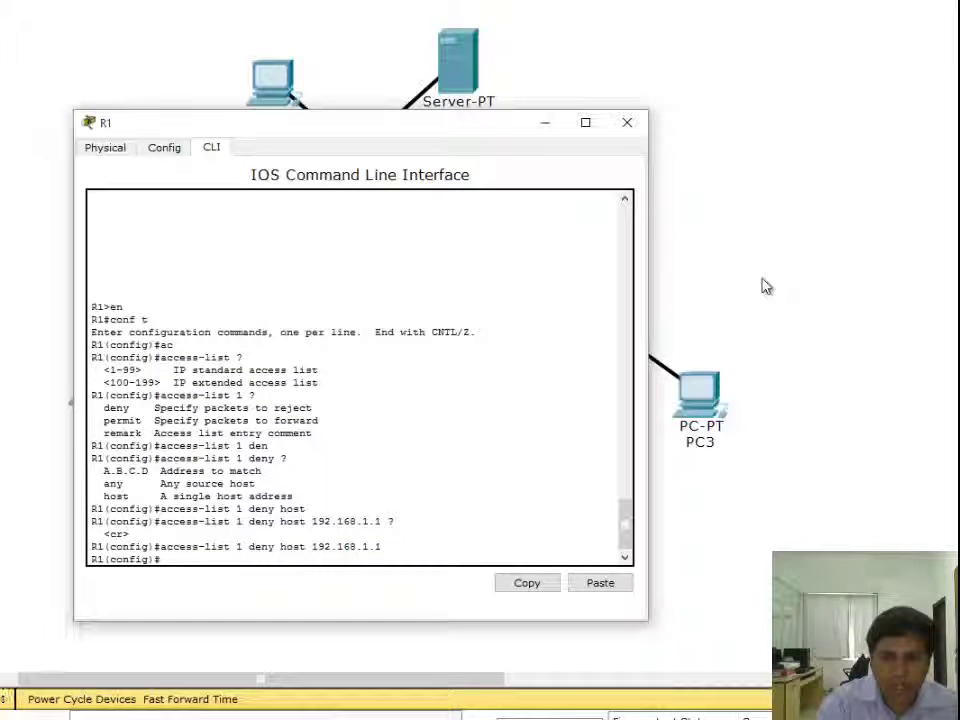
Add a permit any rule to access list 1 on R1, then close the R1 window.
key("Up")
key("BackSpace")
key("BackSpace")
key("BackSpace")
key("BackSpace")
key("BackSpace")
key("BackSpace")
key("BackSpace")
key("BackSpace")
key("BackSpace")
key("BackSpace")
key("BackSpace")
key("BackSpace")
key("BackSpace")
key("BackSpace")
key("BackSpace")
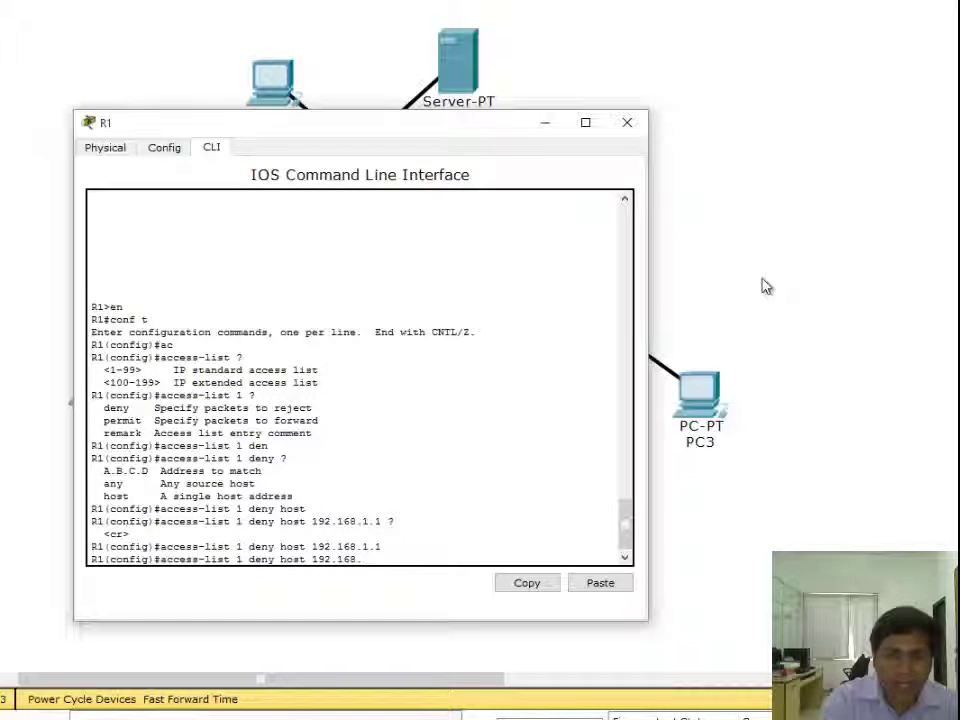
key("BackSpace")
key("BackSpace")
key("BackSpace")
key("BackSpace")
key("BackSpace")
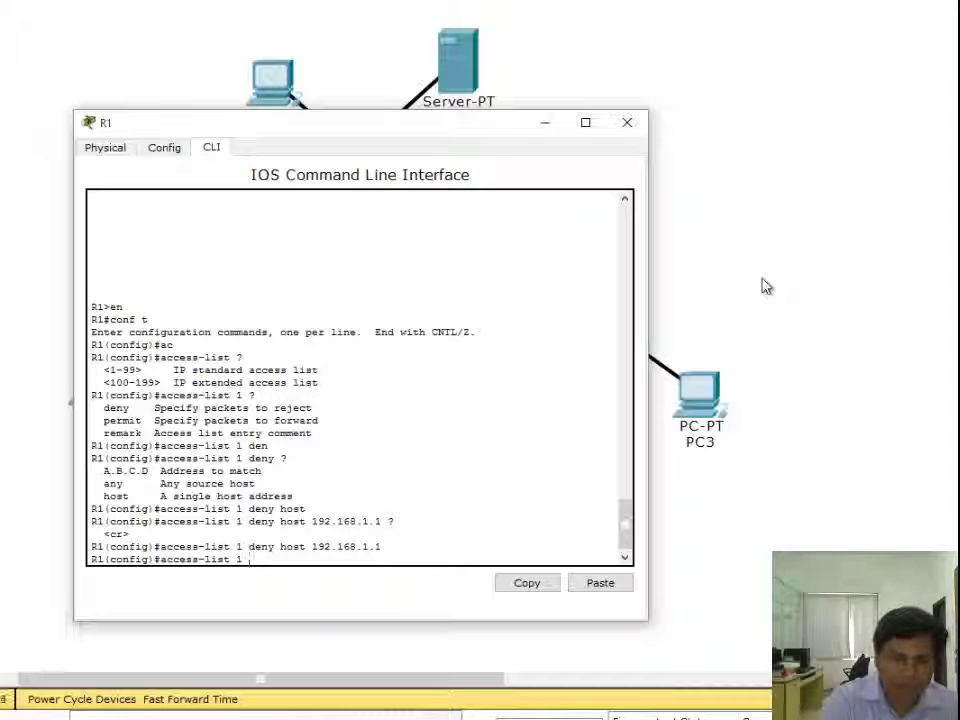
type("per")
key("Tab")
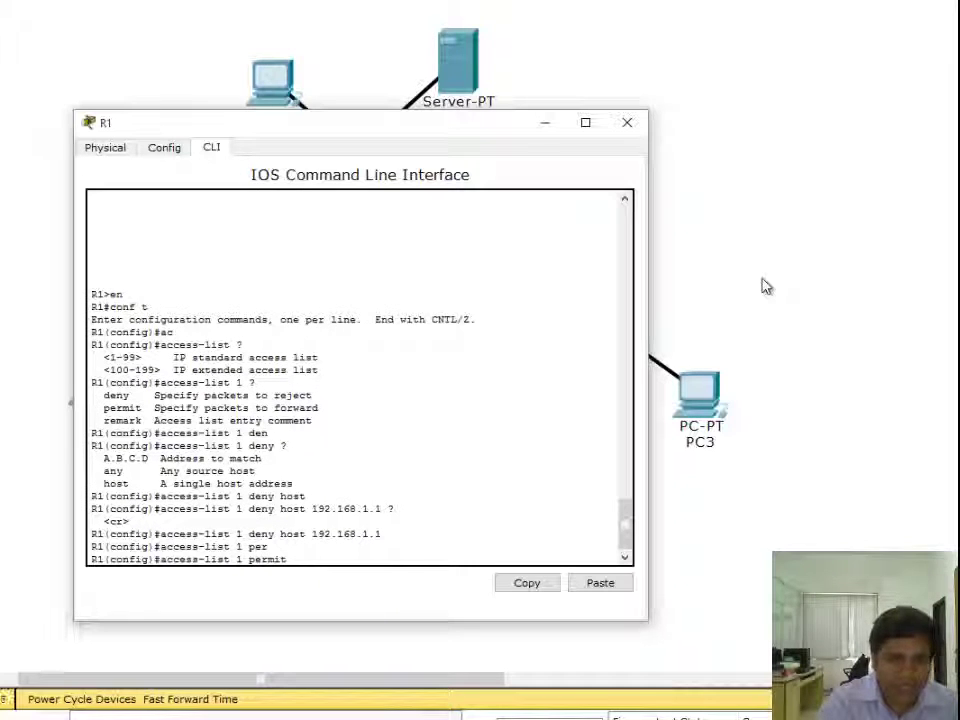
type("any")
key("Return")
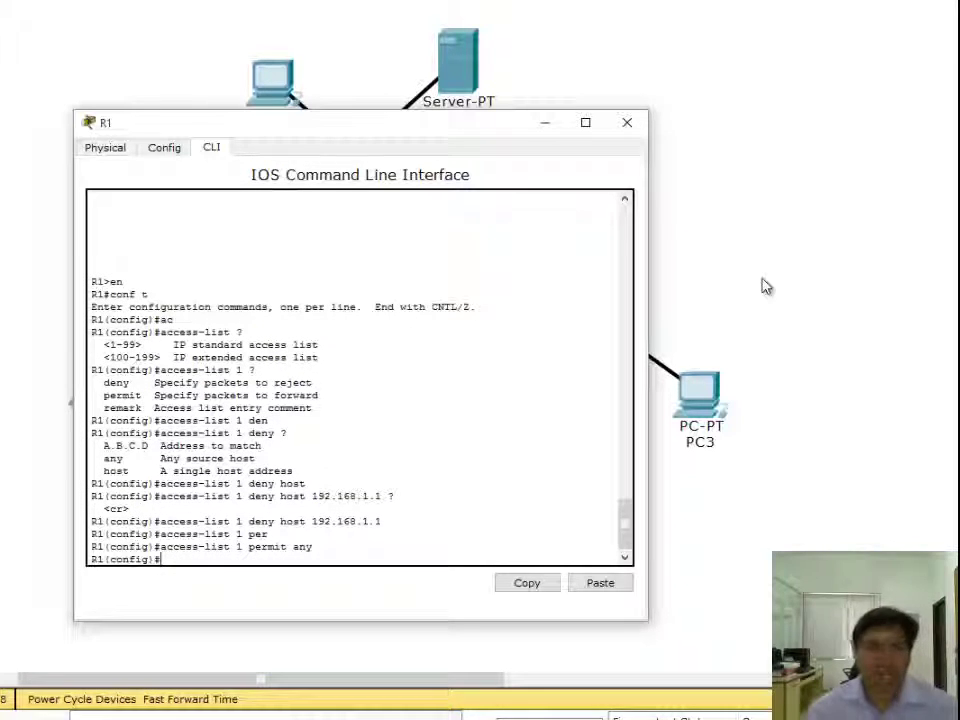
left_click(627, 123)
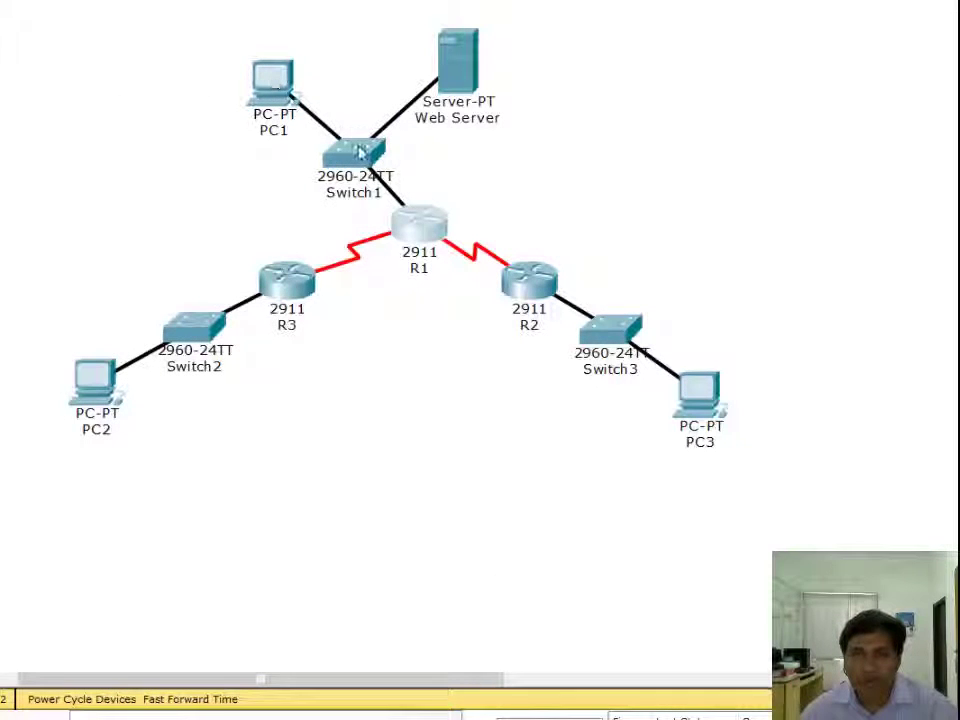
Ping 192.168.3.10 from PC1's command prompt.
left_click(284, 93)
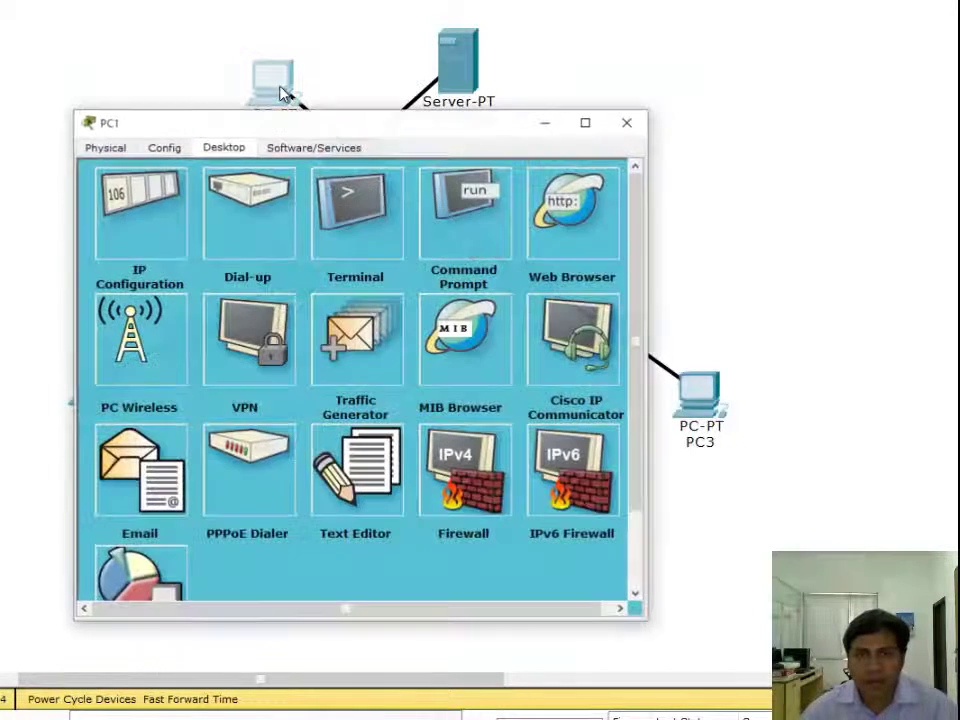
left_click(456, 272)
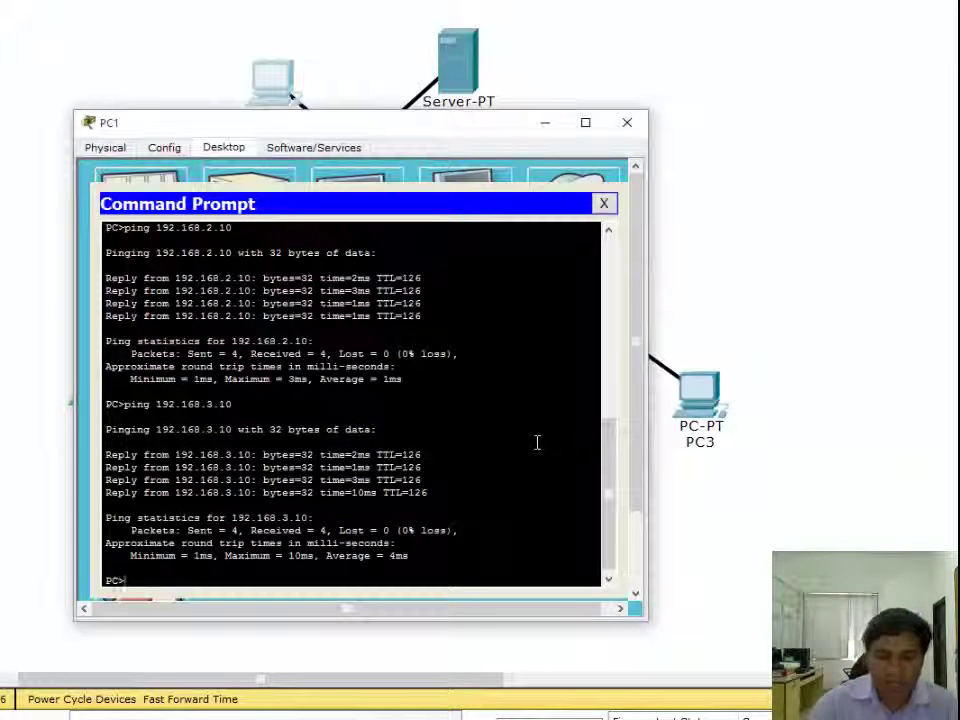
key("Up")
key("Return")
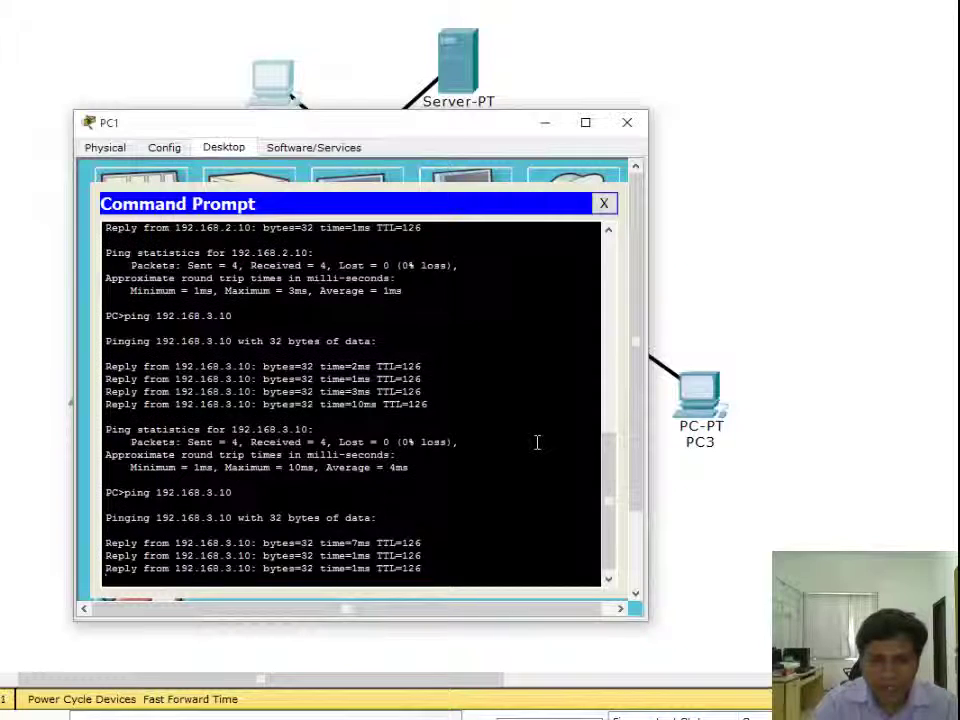
Ping 192.168.2.10 from PC1 by reusing the previous ping command, then close the PC1 window.
key("Up")
key("Left")
key("Left")
key("Left")
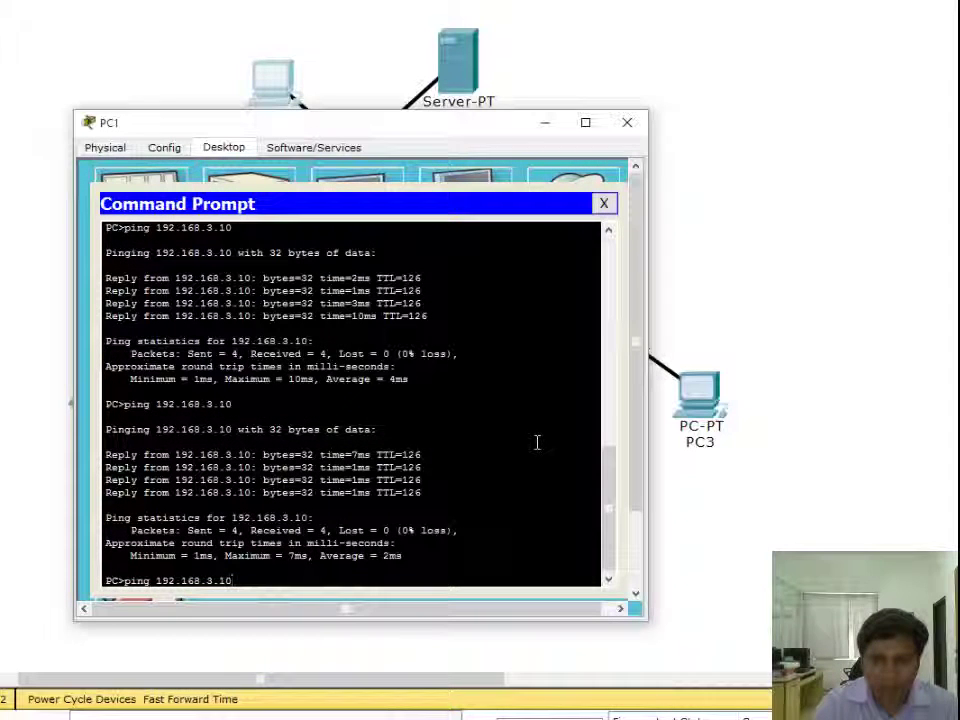
key("BackSpace")
type("2")
key("Return")
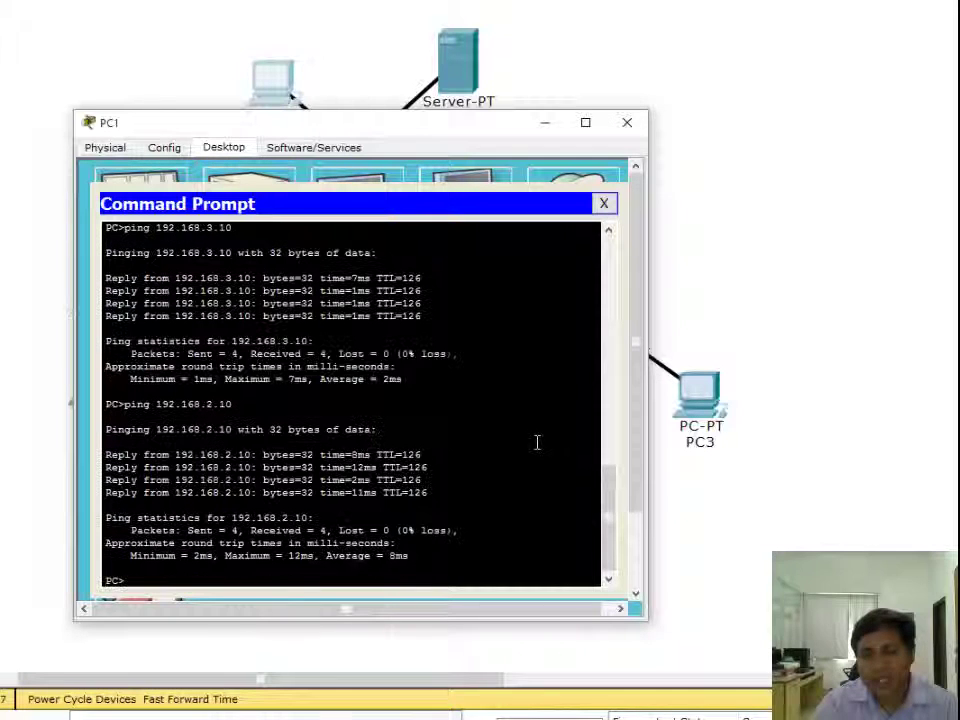
left_click(627, 122)
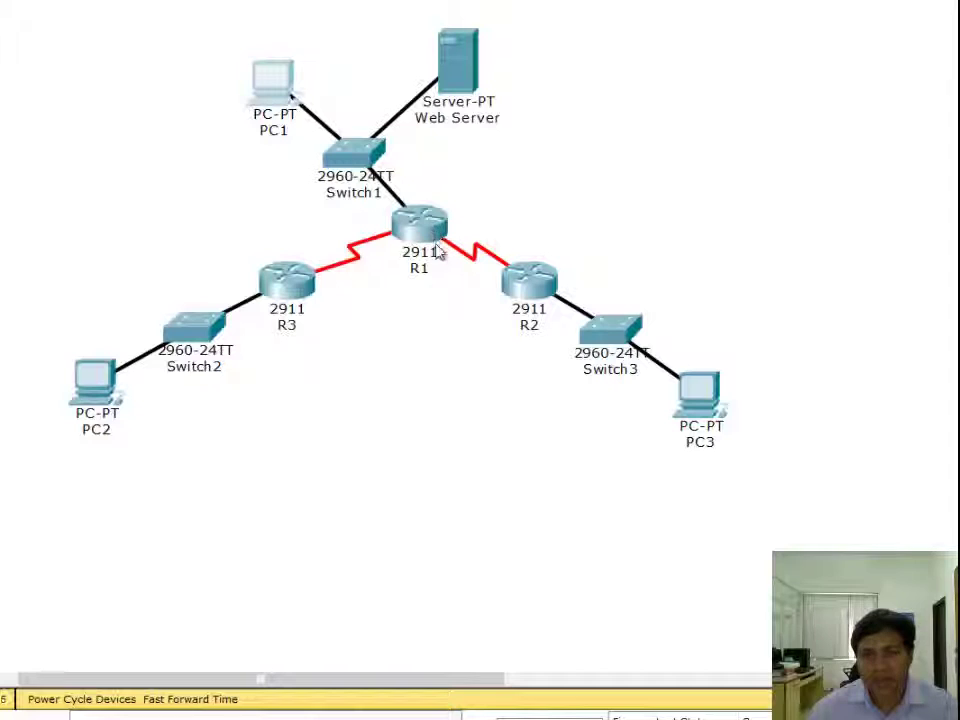
Select R1's Serial0/0/0 interface in its configuration and return to the command line in interface configuration mode.
left_click(437, 252)
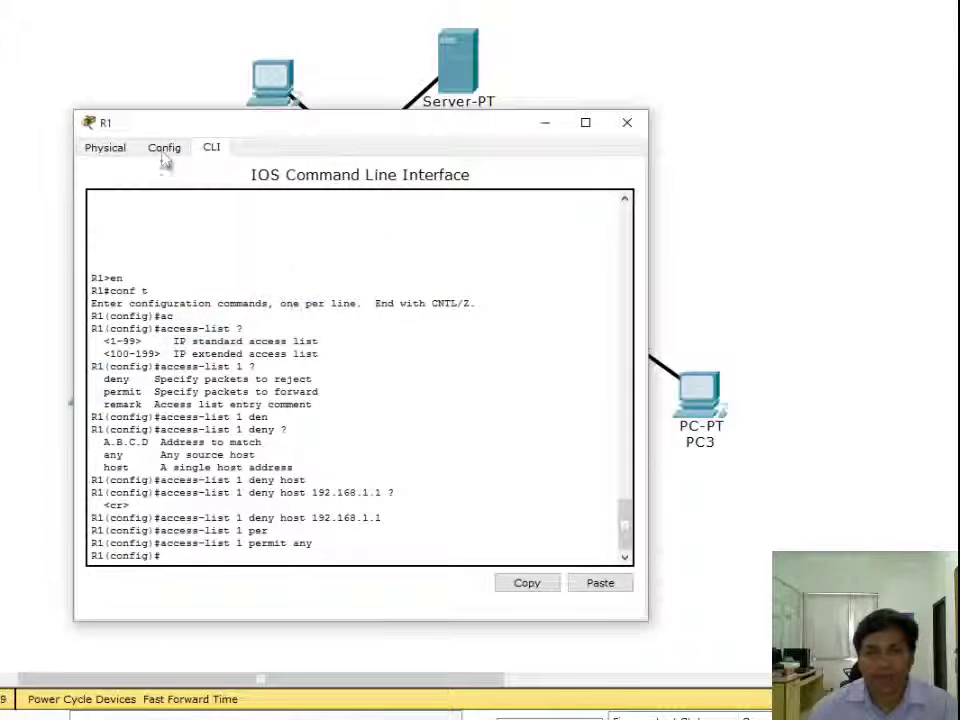
left_click(164, 148)
left_click(168, 386)
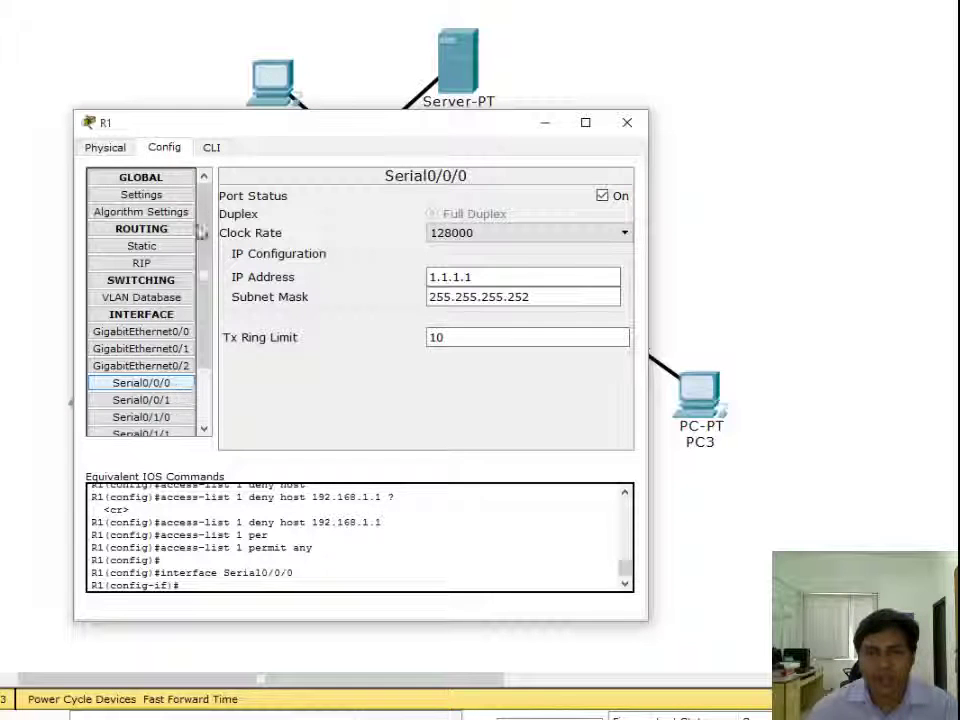
left_click(212, 148)
Apply access list 1 outbound on Serial0/0/0 with ip access-group 1 out, then close the R1 window.
type("ac")
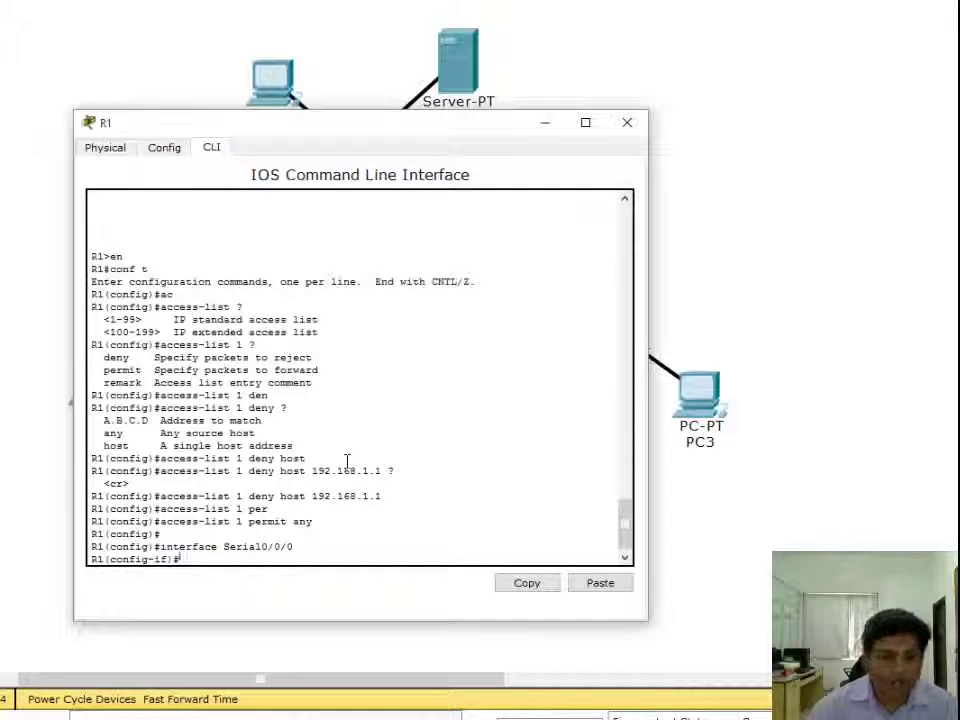
key("Tab")
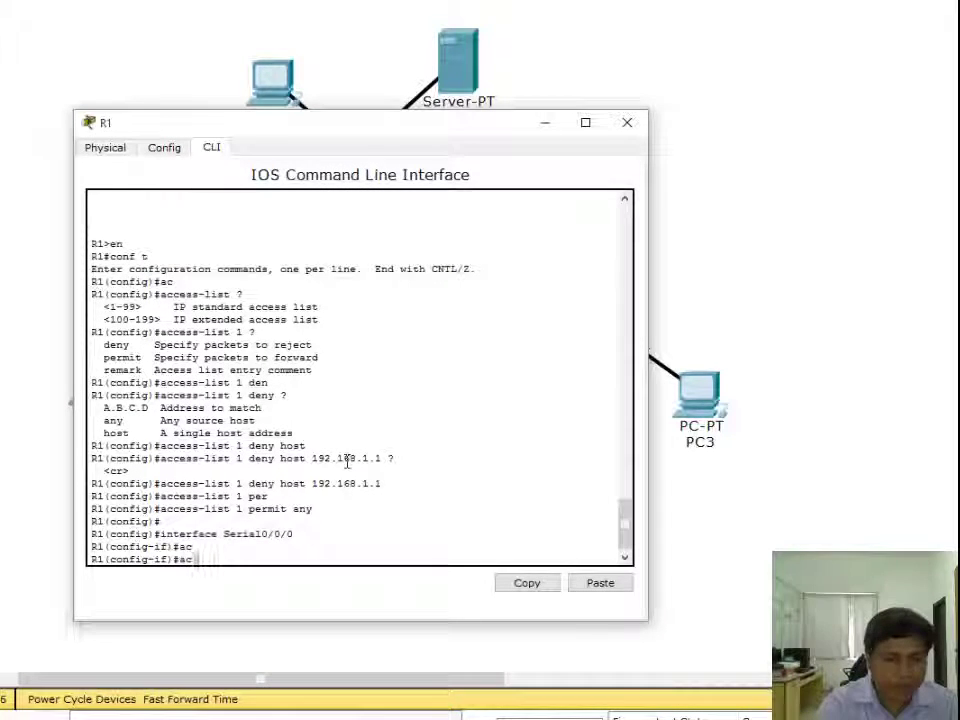
key("BackSpace")
key("BackSpace")
type("ip ac")
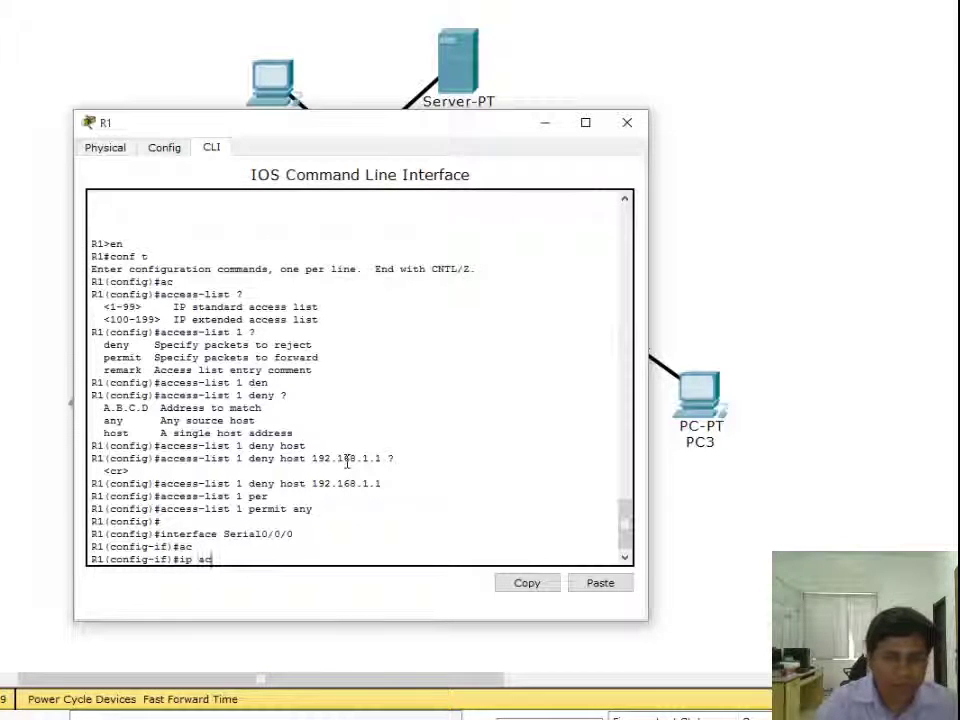
key("Tab")
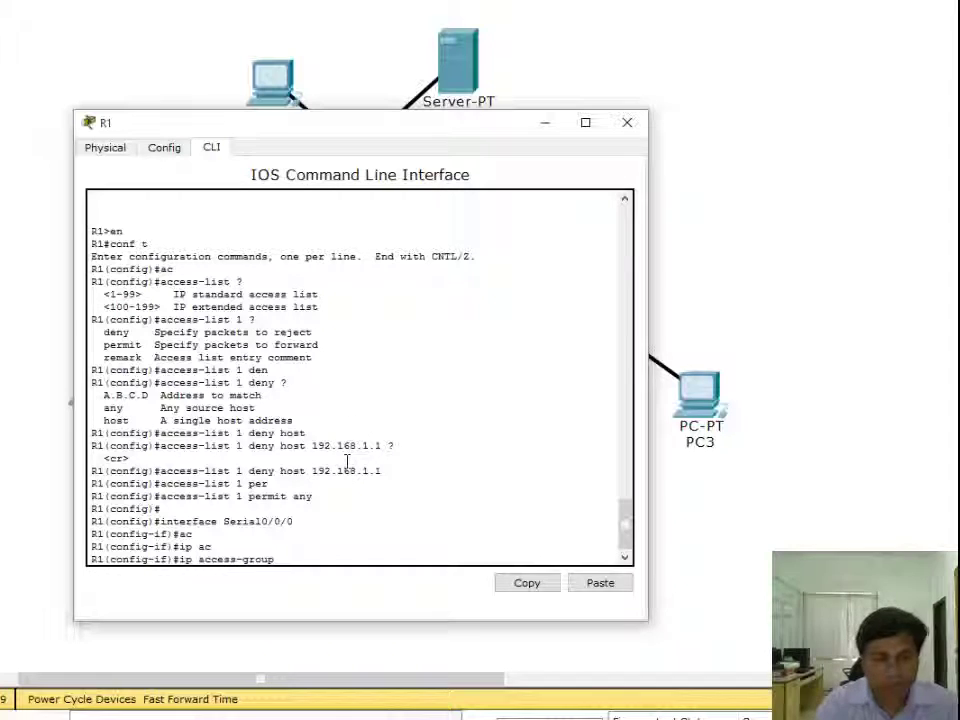
type("1 o")
key("Tab")
key("Return")
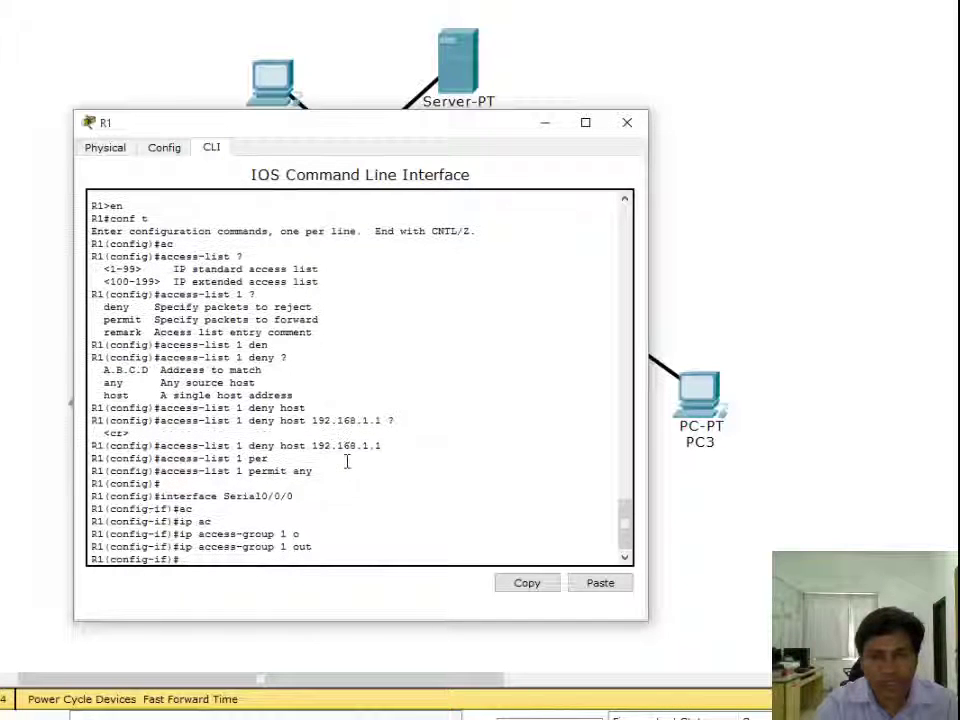
left_click(627, 123)
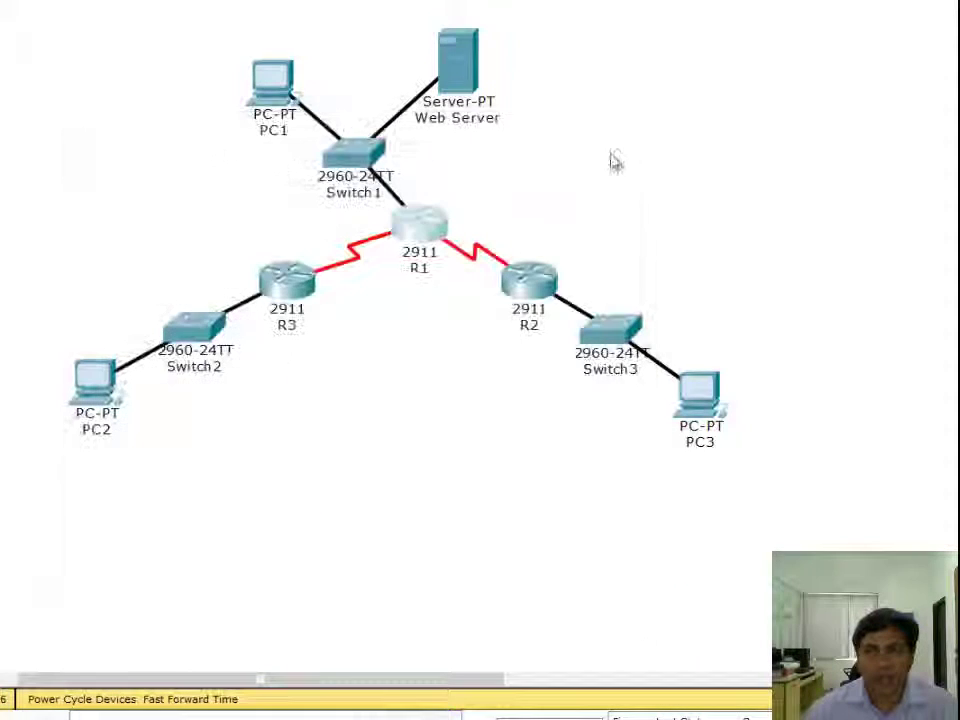
Repeat the ping to 192.168.2.10 from PC1's command prompt with the access list applied to R1.
left_click(278, 98)
left_click(463, 220)
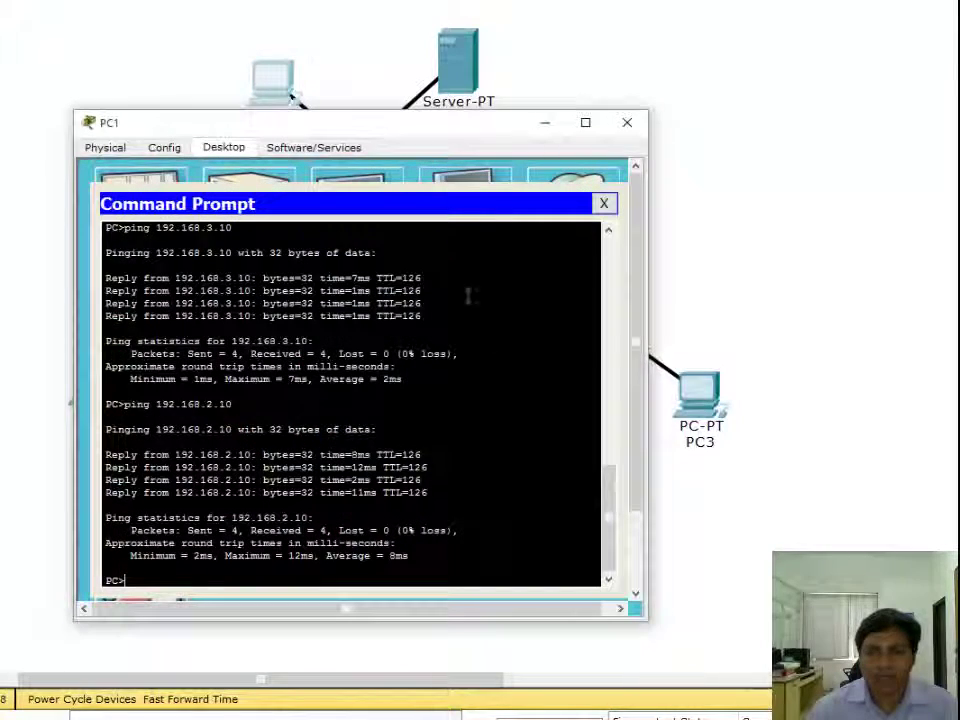
key("Up")
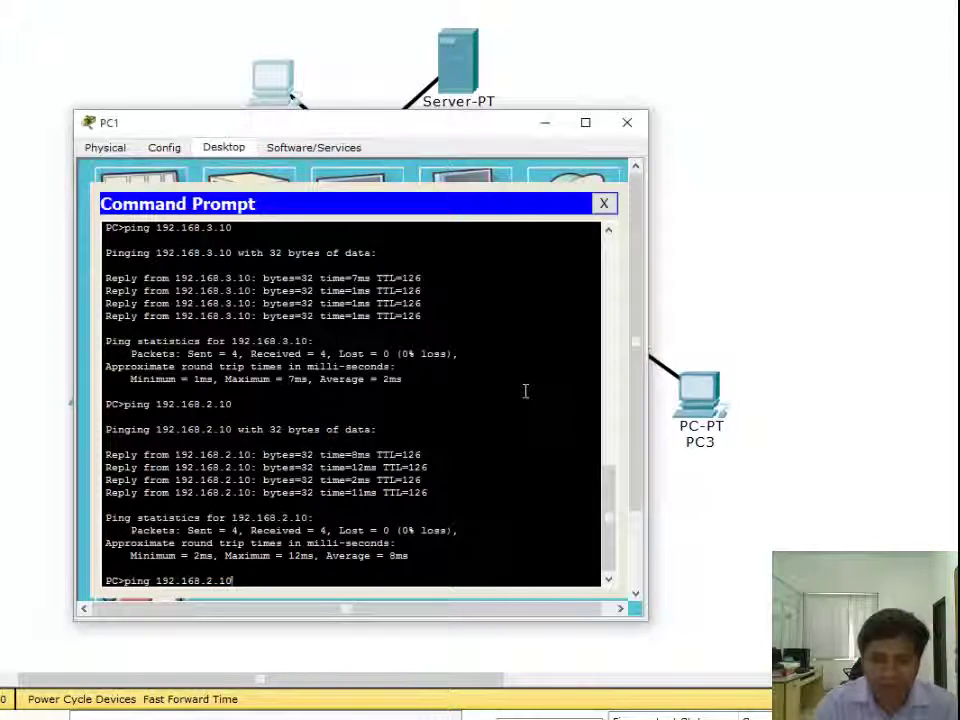
key("Return")
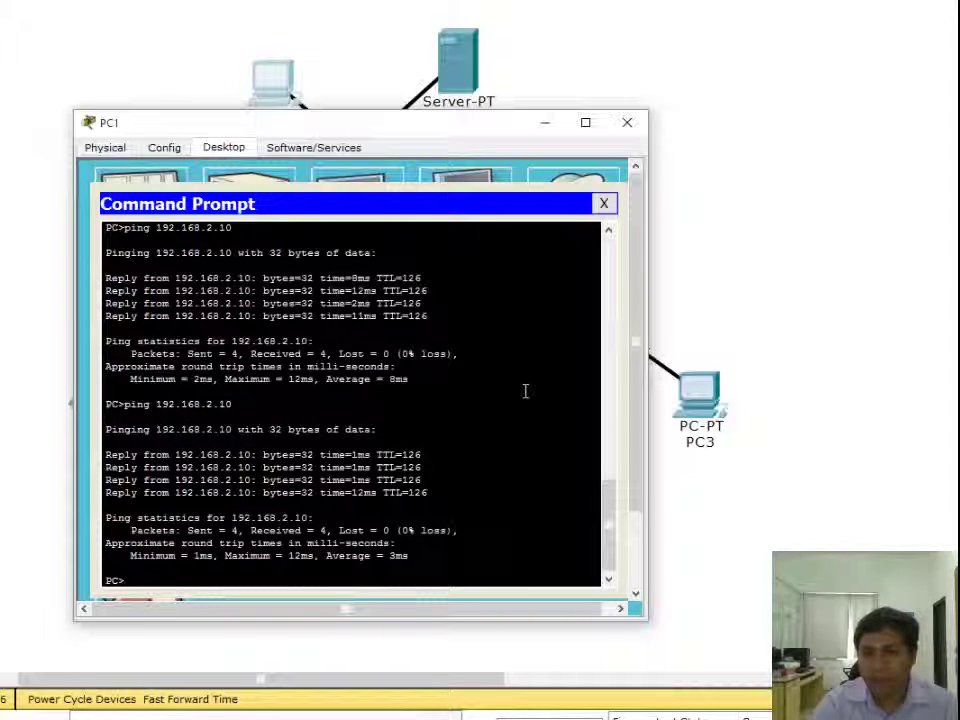
Ping 192.168.3.10 from PC1's command prompt by editing the previous ping command.
key("Up")
key("BackSpace")
key("BackSpace")
key("BackSpace")
key("BackSpace")
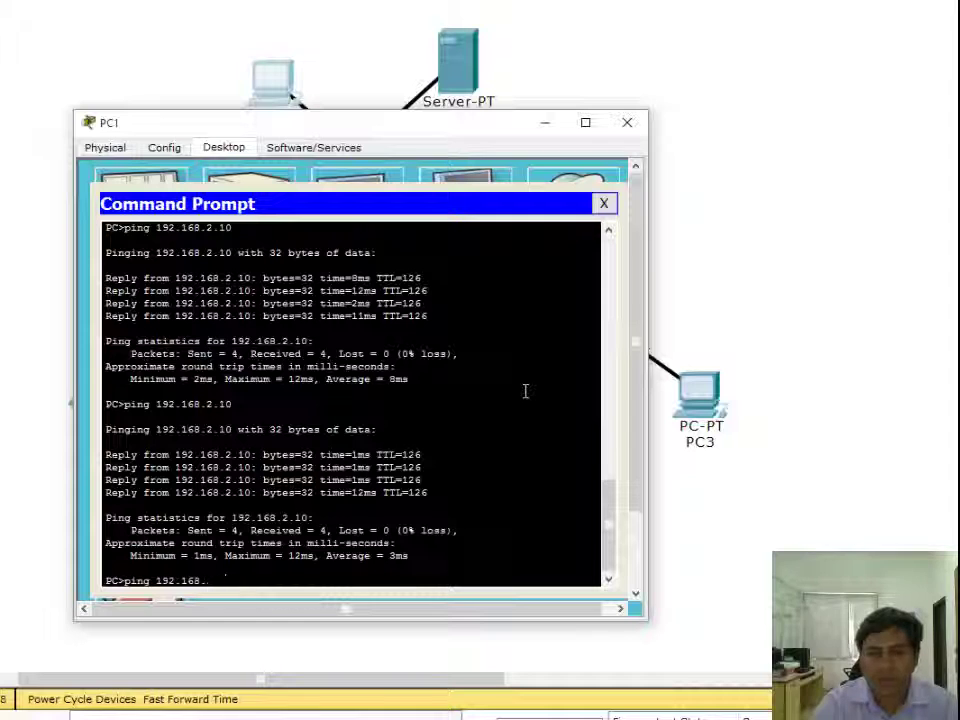
type("3.10")
key("Return")
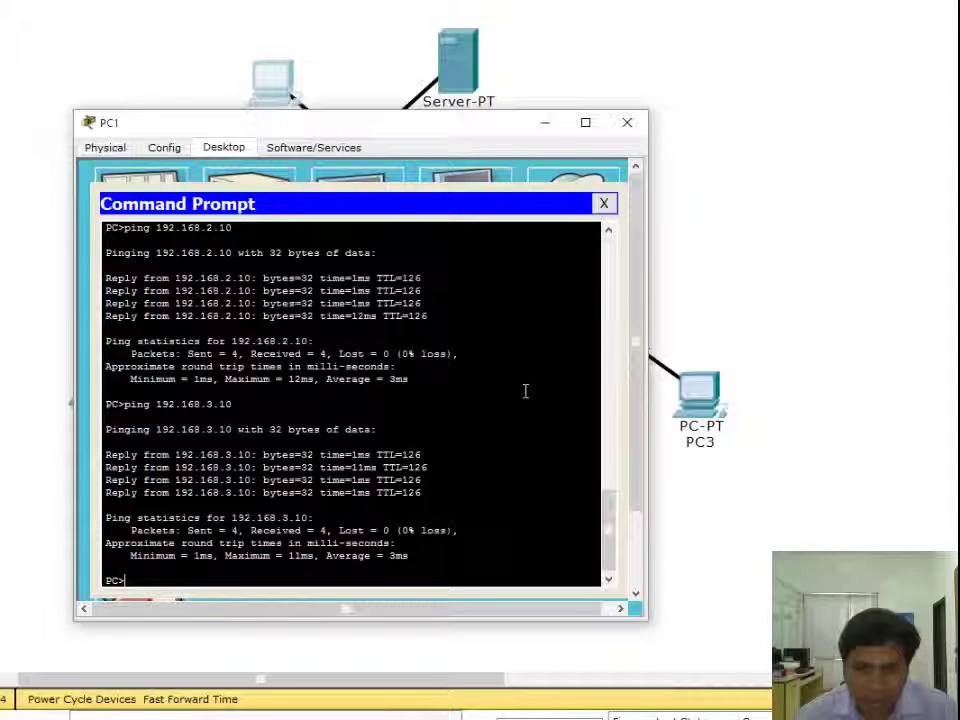
Return R1 to privileged EXEC mode and list its access lists with show access-lists, then close the R1 window.
left_click(768, 261)
left_click(428, 232)
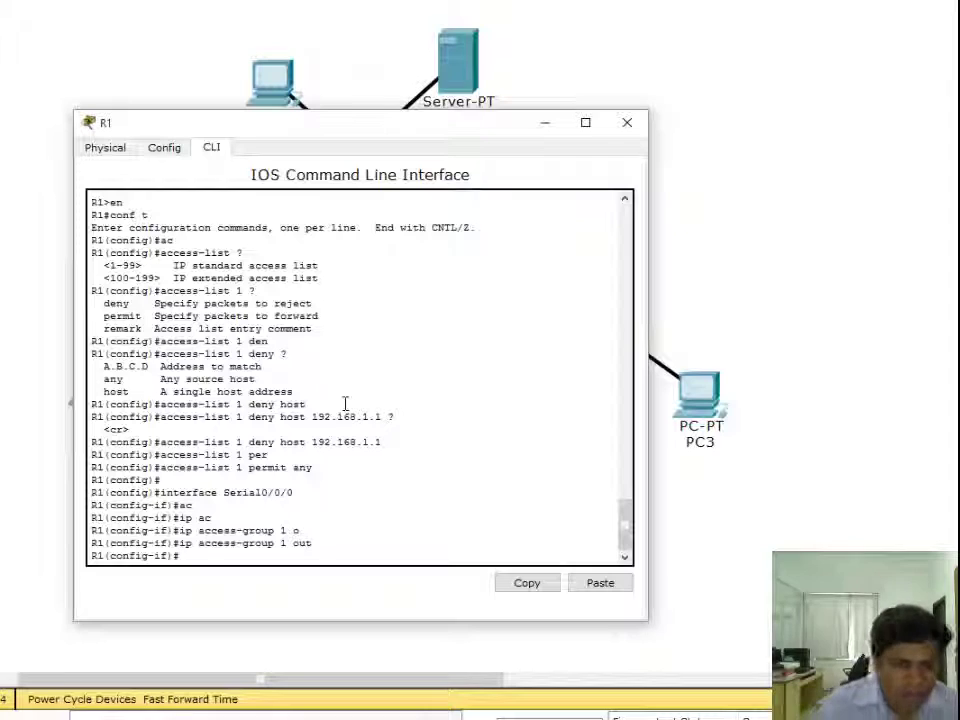
key("ctrl+z")
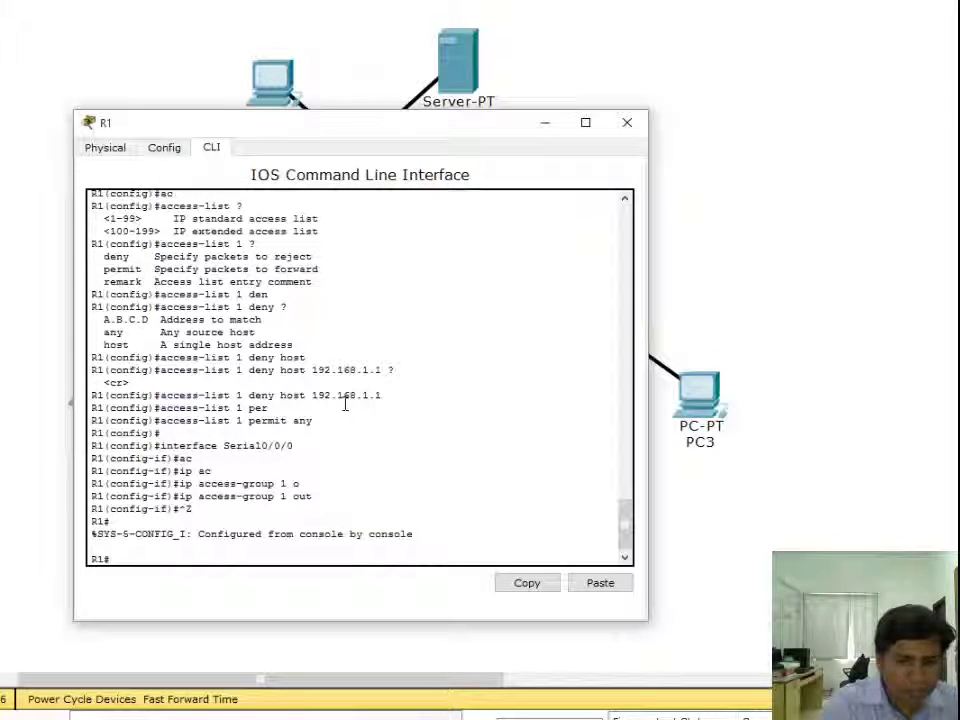
type("sh")
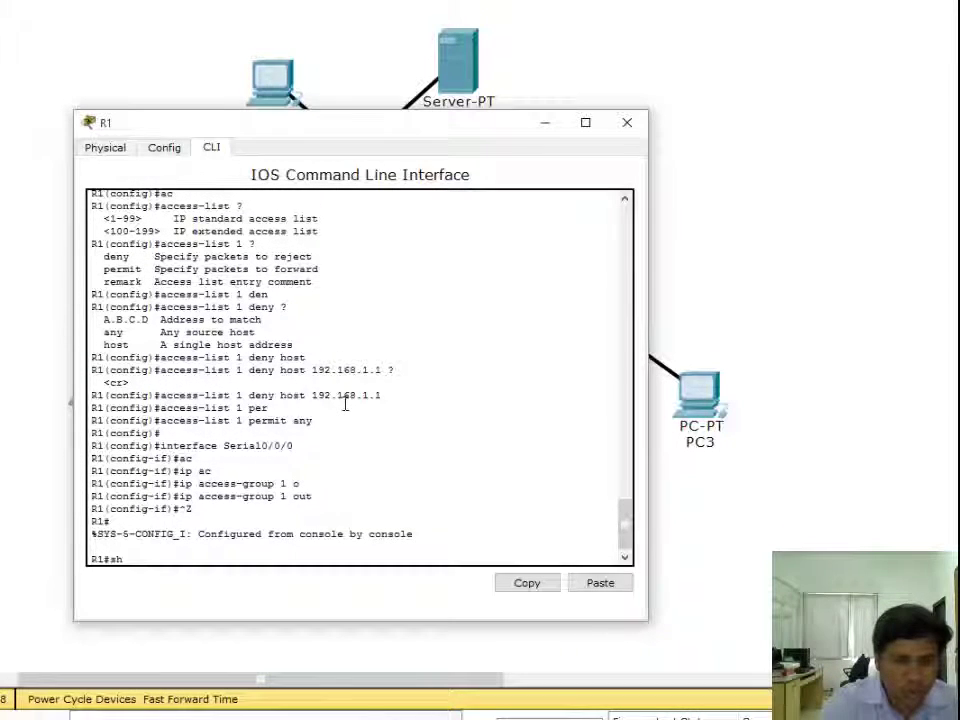
key("Tab")
type("ac")
key("Tab")
key("Return")
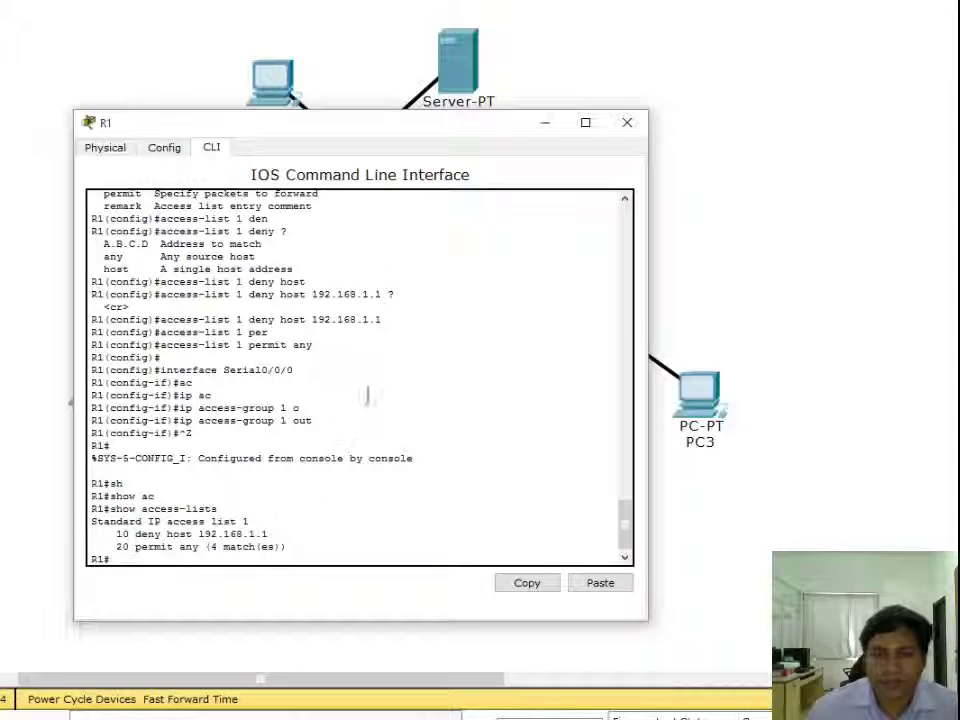
left_click(627, 124)
Reopen R1, select its Serial0/0/0 interface for configuration and return to the command line.
left_click(419, 222)
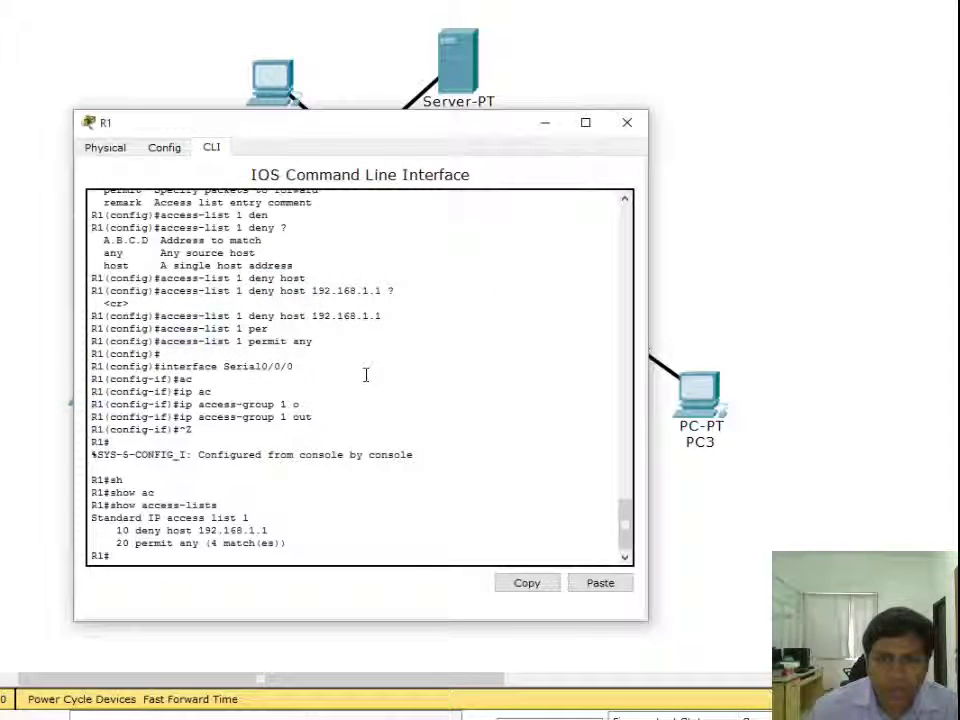
left_click(176, 148)
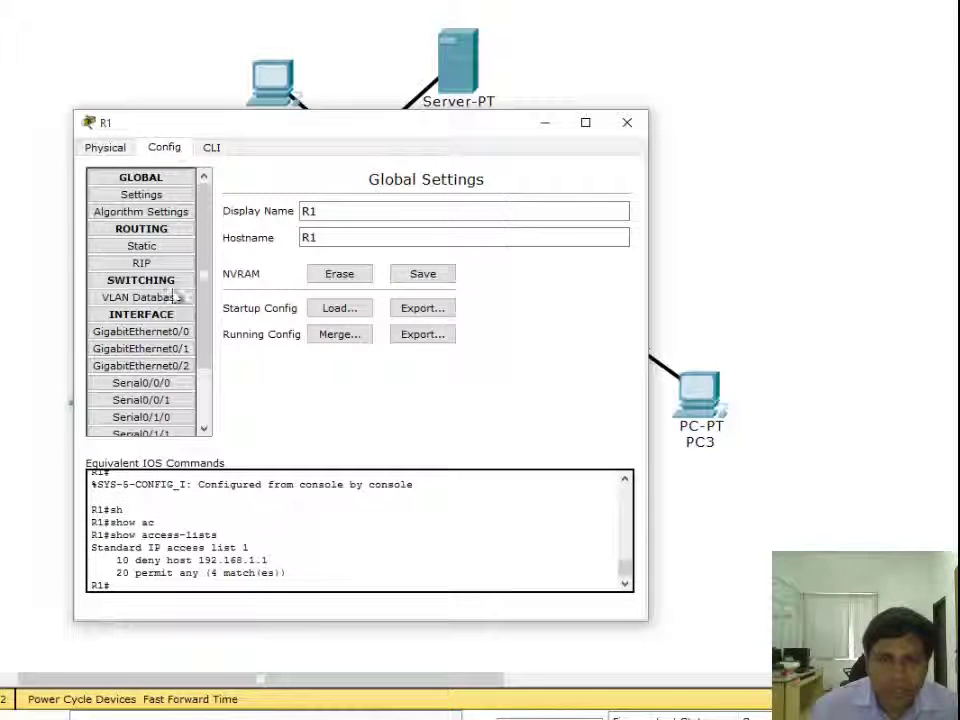
left_click(172, 383)
left_click(211, 148)
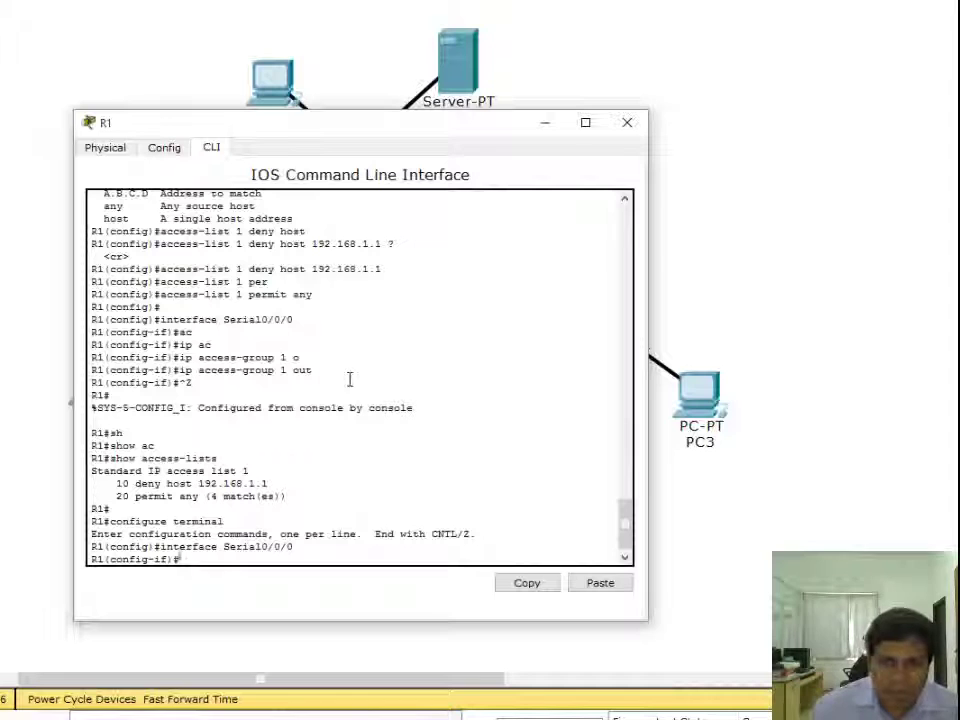
Remove the outbound access list 1 from Serial0/0/0 with no ip access-group 1 out.
type("no ")
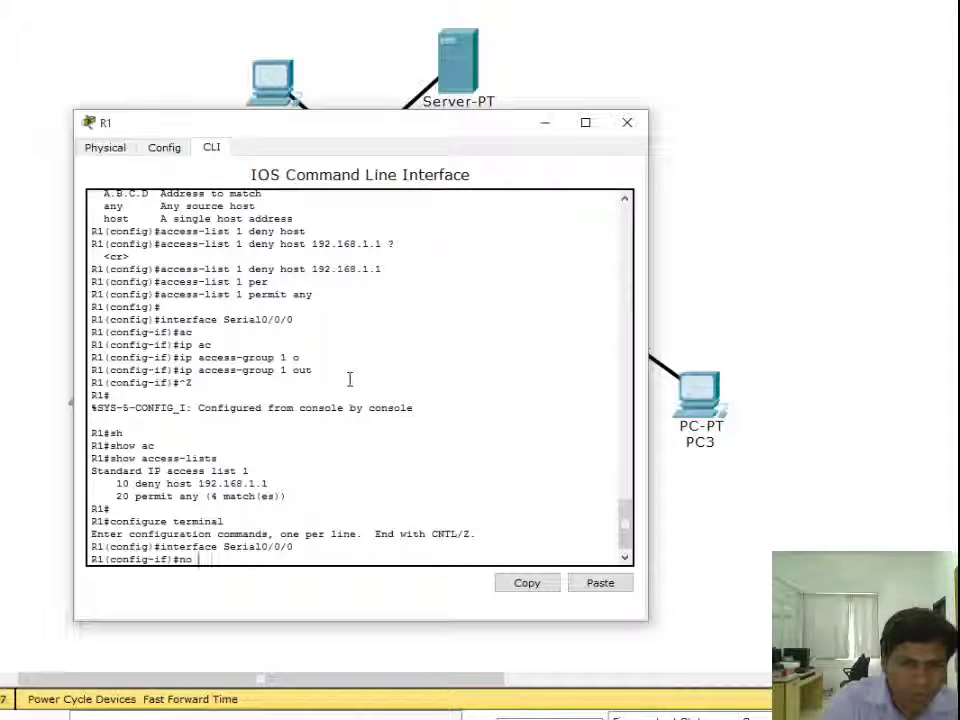
type("ip ac")
key("Tab")
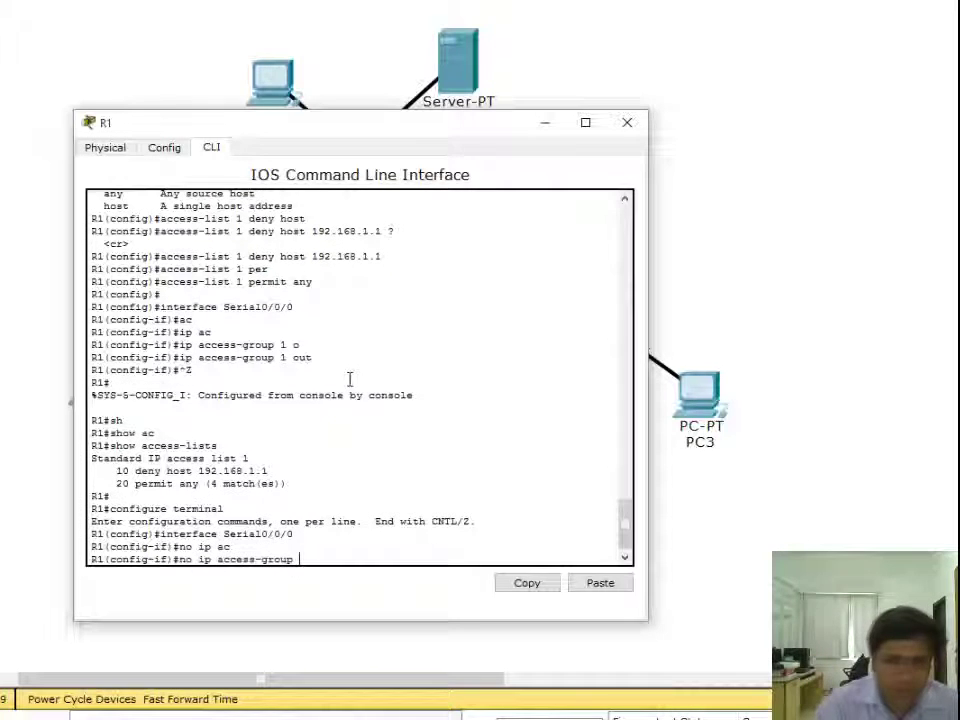
key("Return")
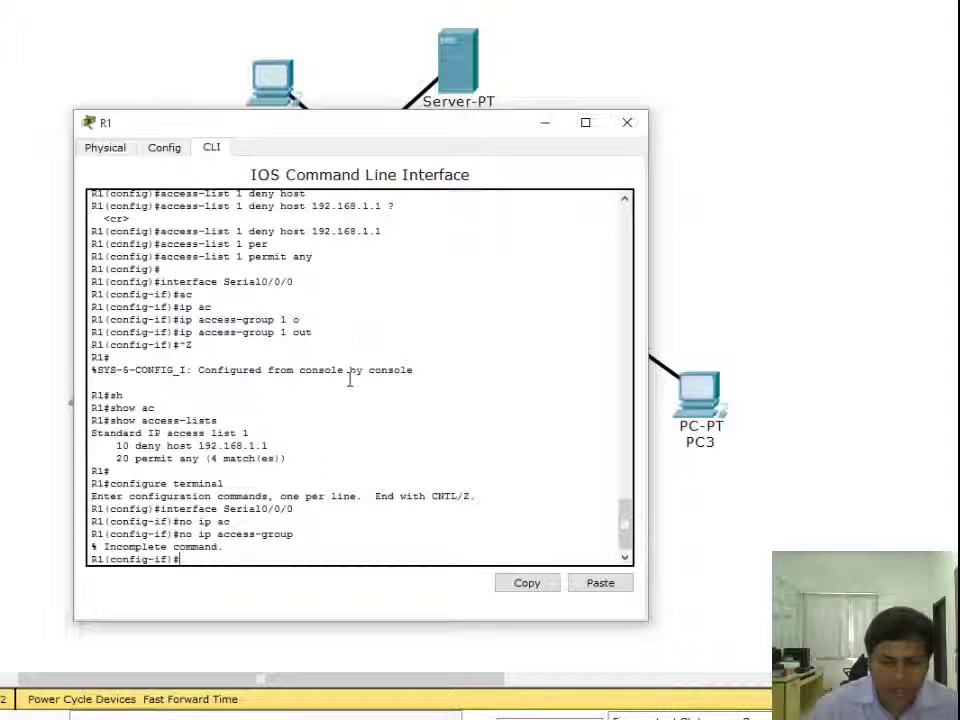
key("Up")
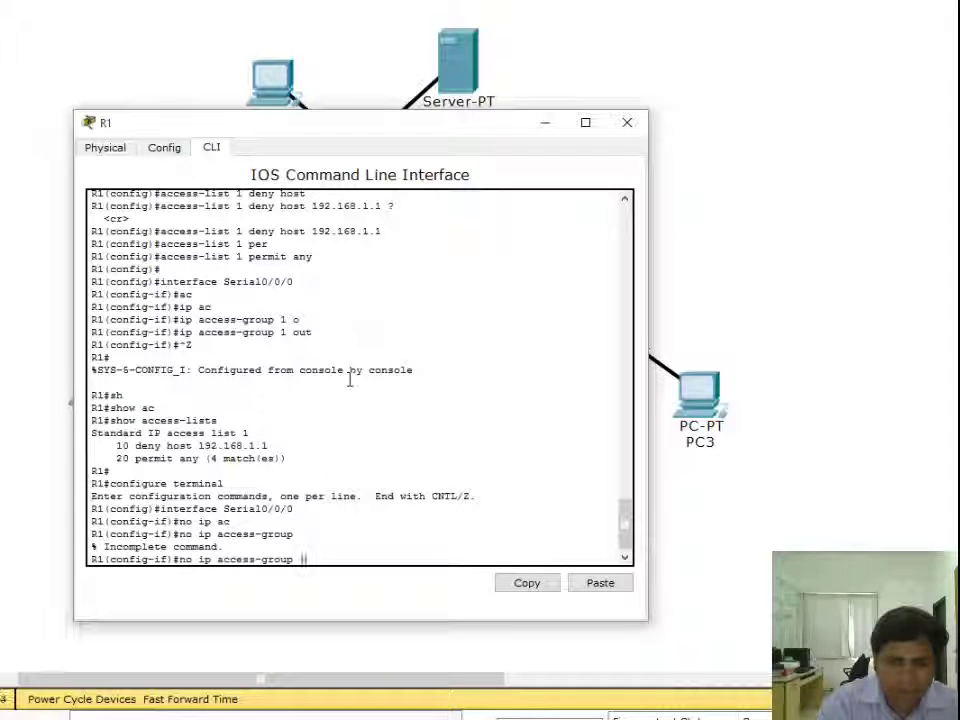
type("1")
key("Return")
key("Up")
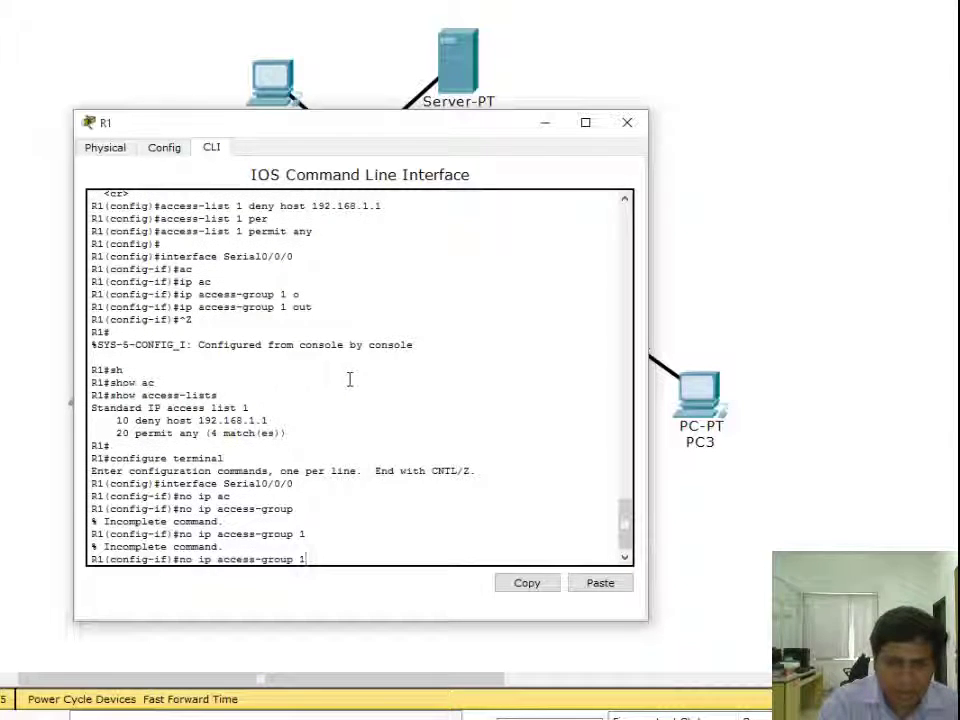
type("ou")
key("Tab")
key("Return")
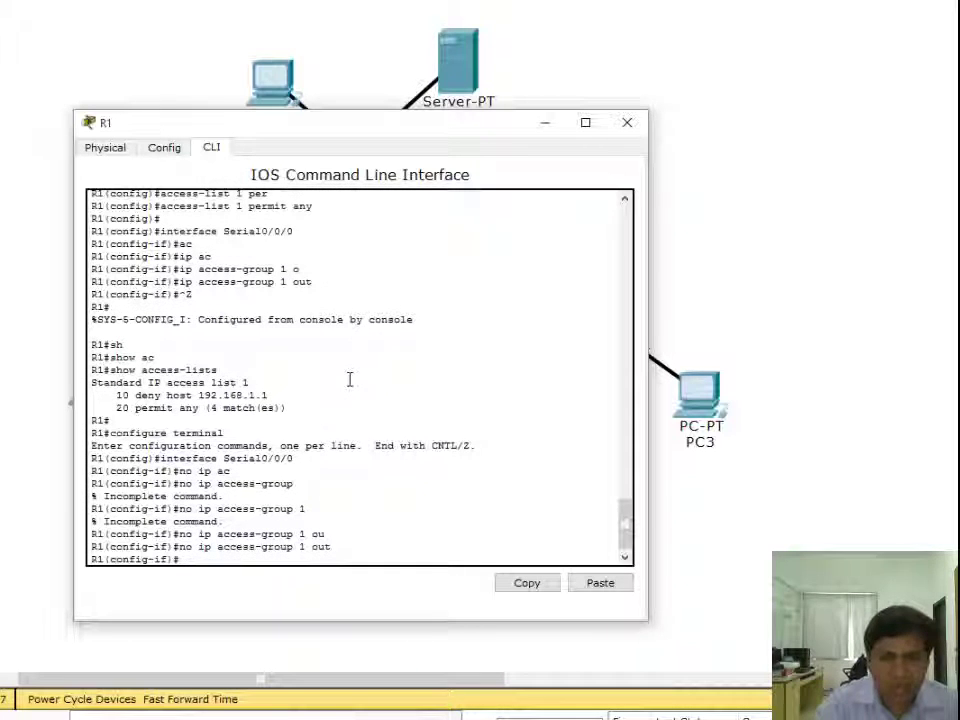
Select R1's GigabitEthernet0/0 interface and apply access list 1 inbound with ip access-group 1 in, then close the R1 window.
left_click(167, 148)
left_click(182, 333)
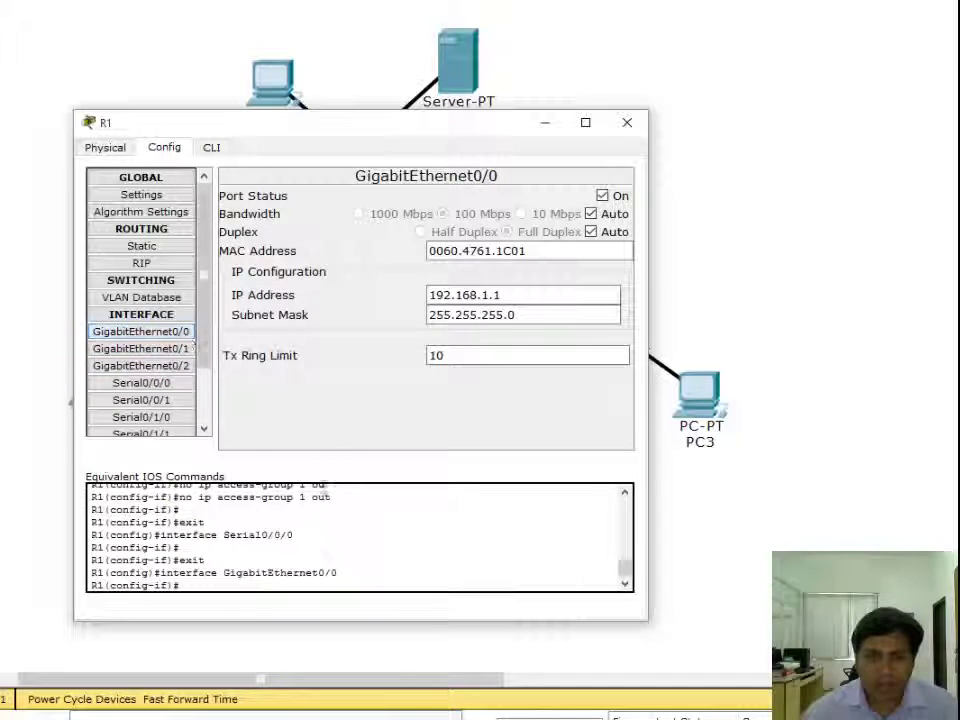
left_click(226, 148)
type("ip ac")
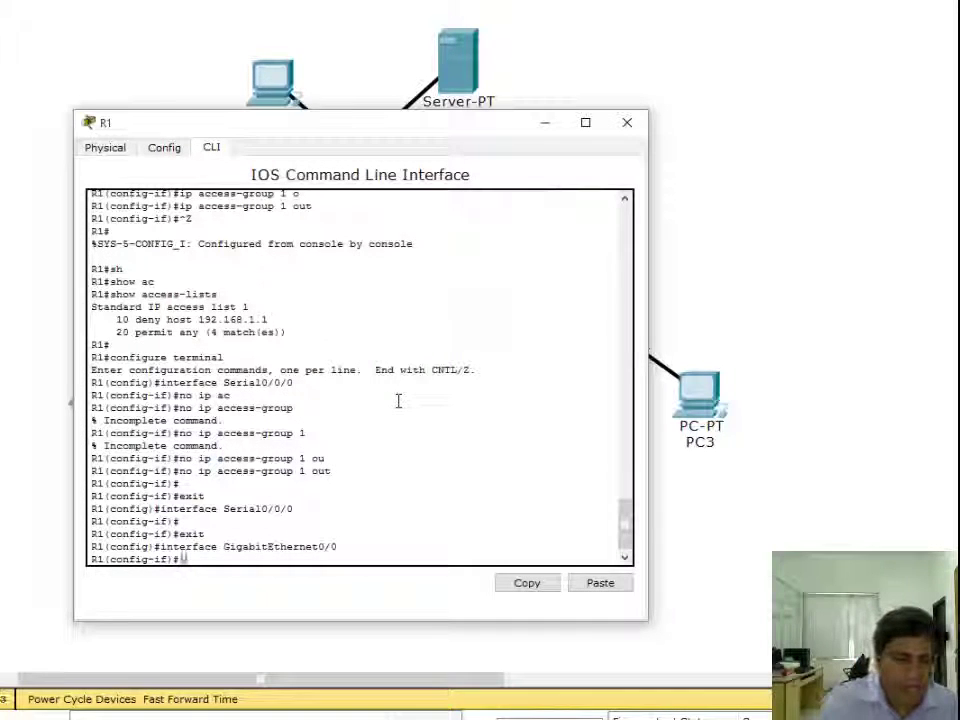
key("Tab")
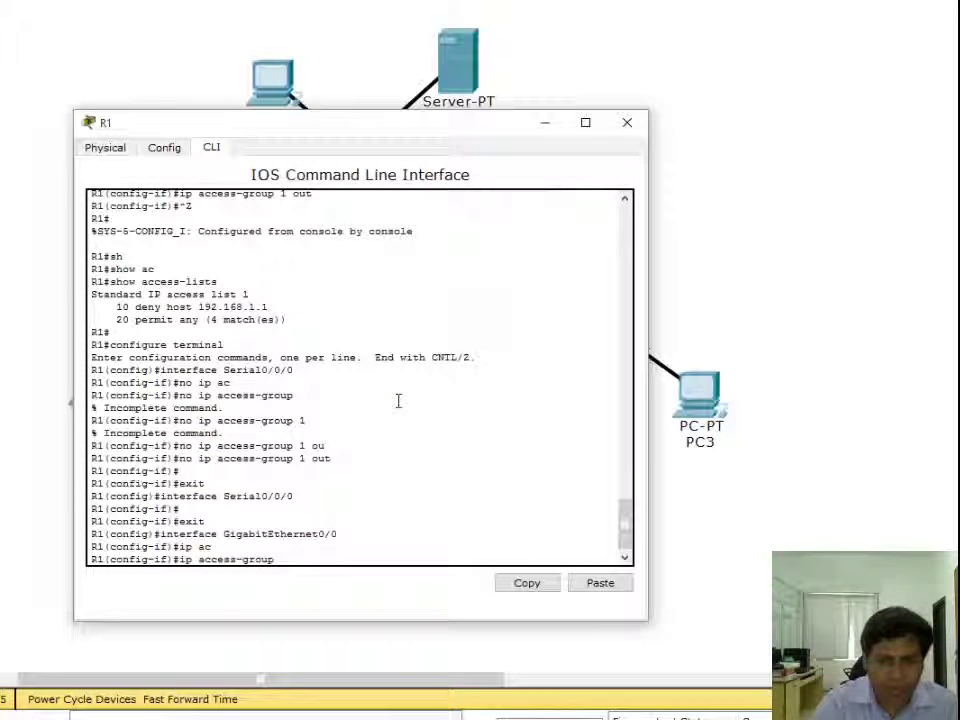
type("1 in")
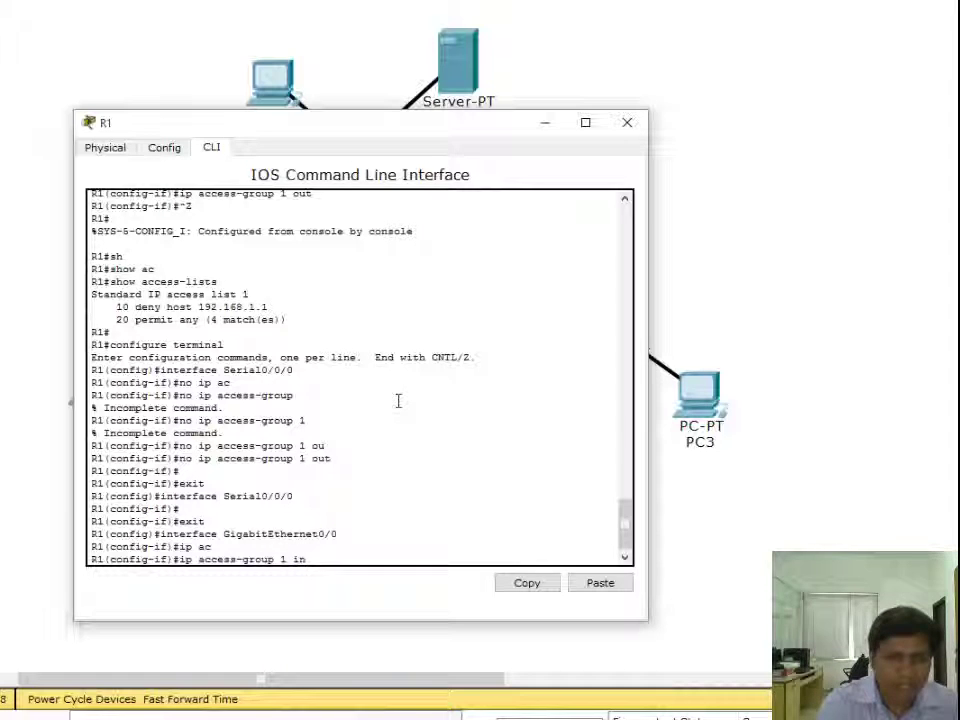
key("Return")
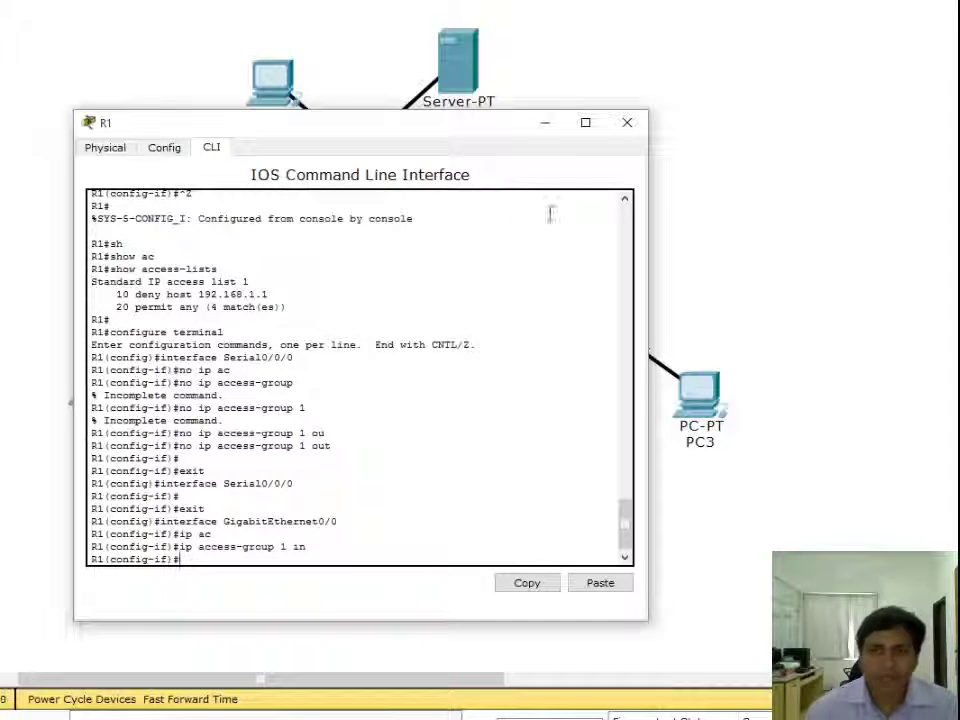
left_click(627, 122)
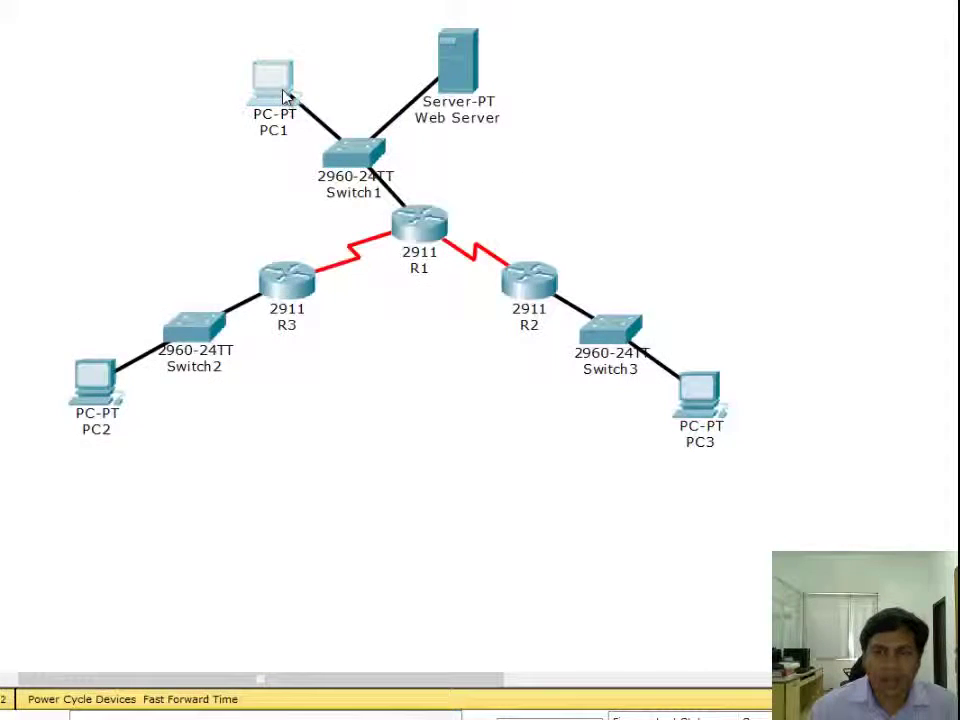
Ping 192.168.3.10 twice from PC1 to test the inbound access list, then close the PC1 window.
left_click(285, 94)
key("Up")
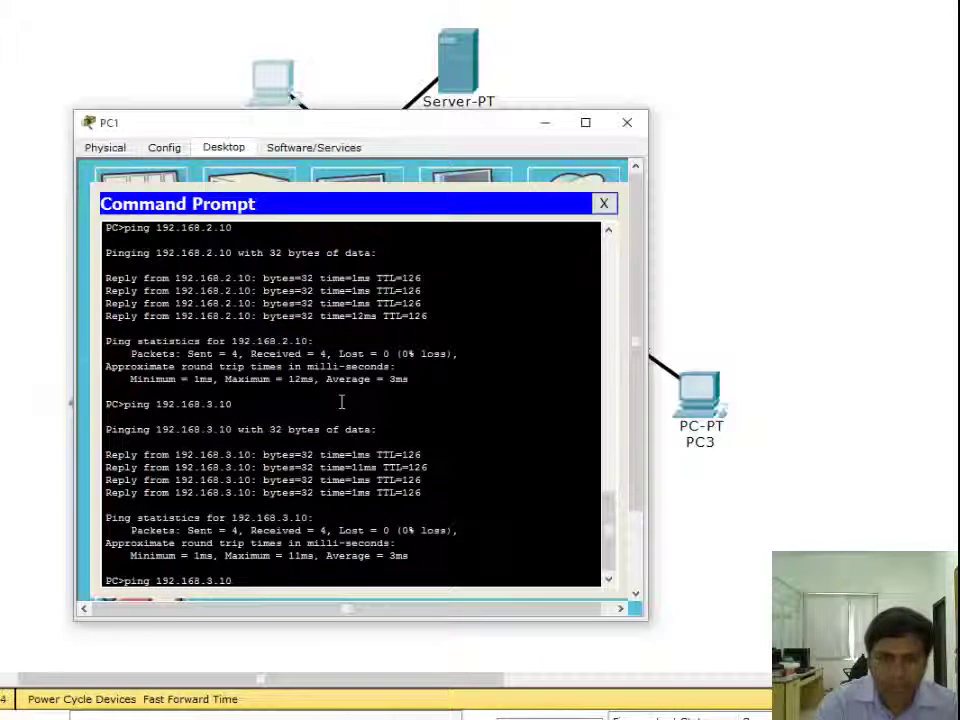
key("Return")
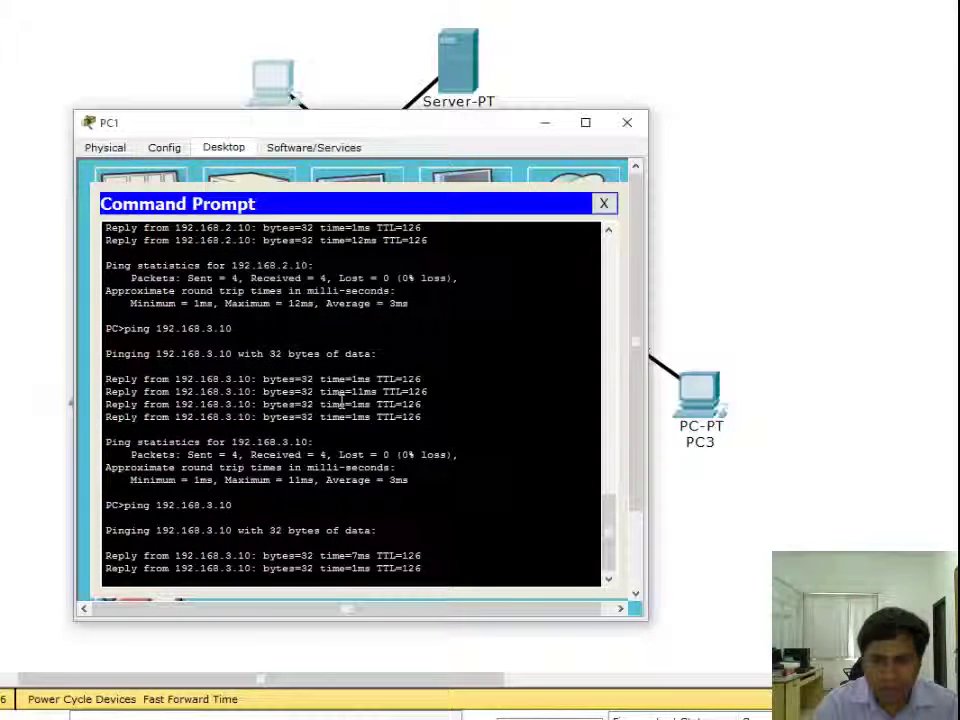
key("Up")
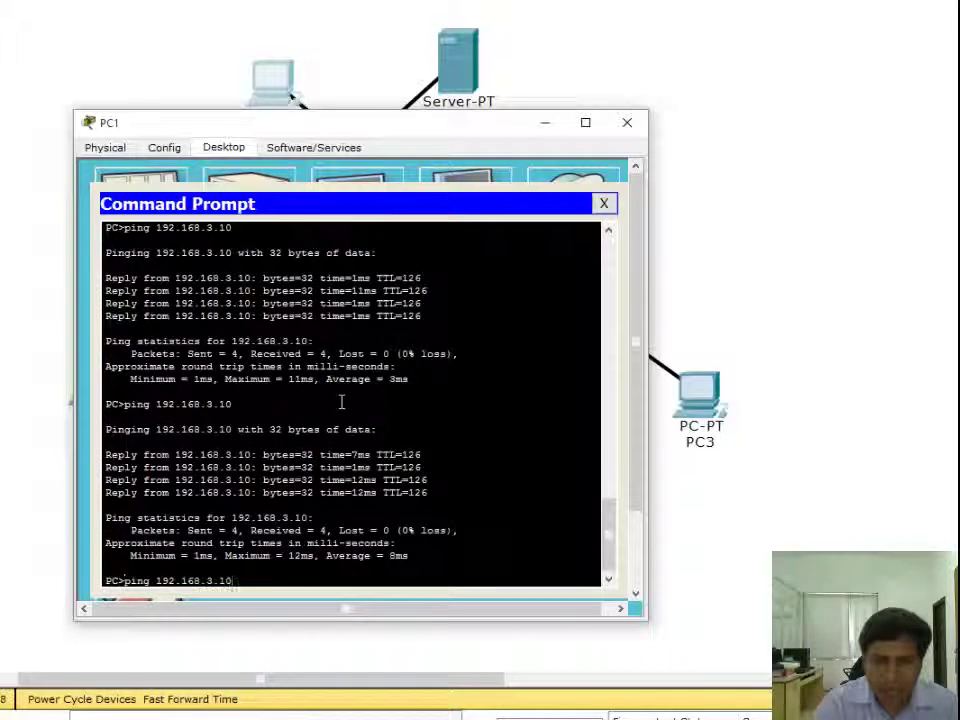
key("Return")
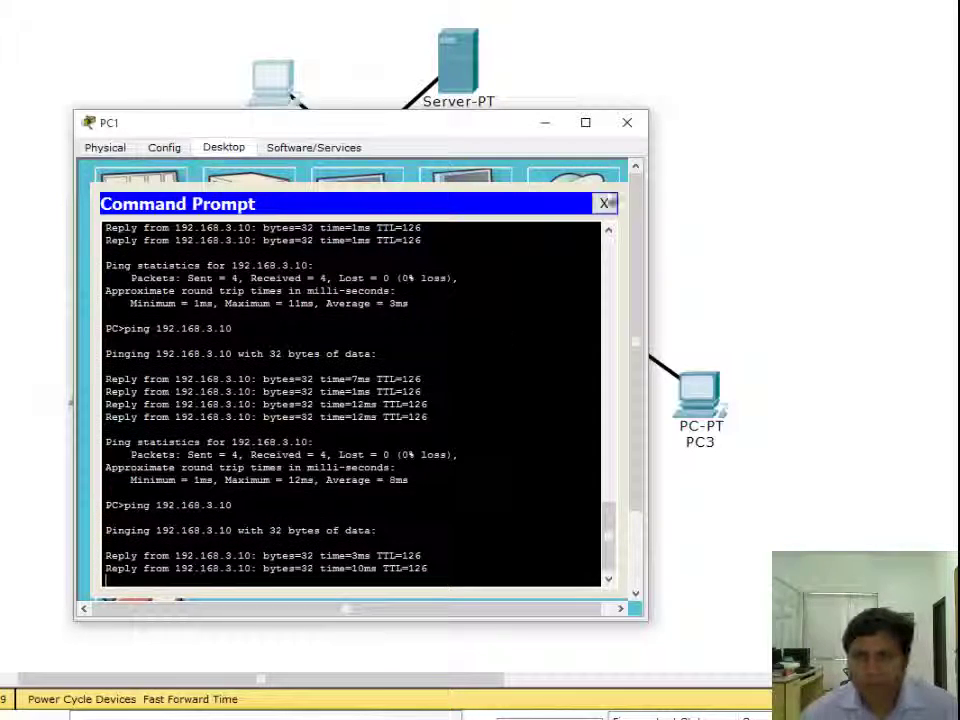
left_click(629, 124)
Display R1's access lists from interface configuration mode with do sh access-lists.
left_click(421, 228)
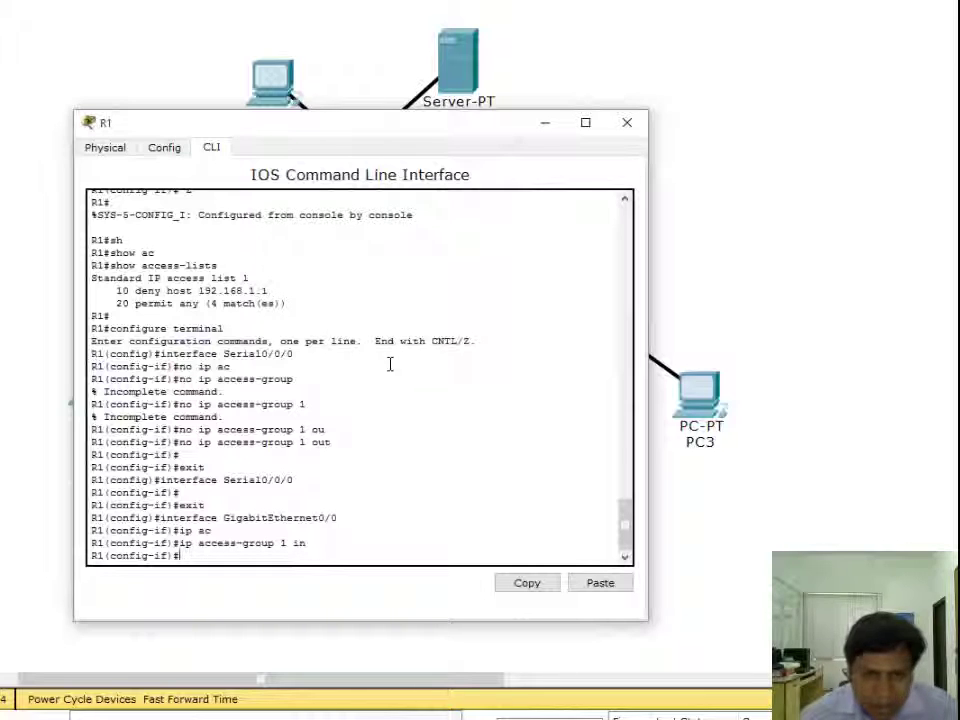
scroll(385, 362, "up", 4)
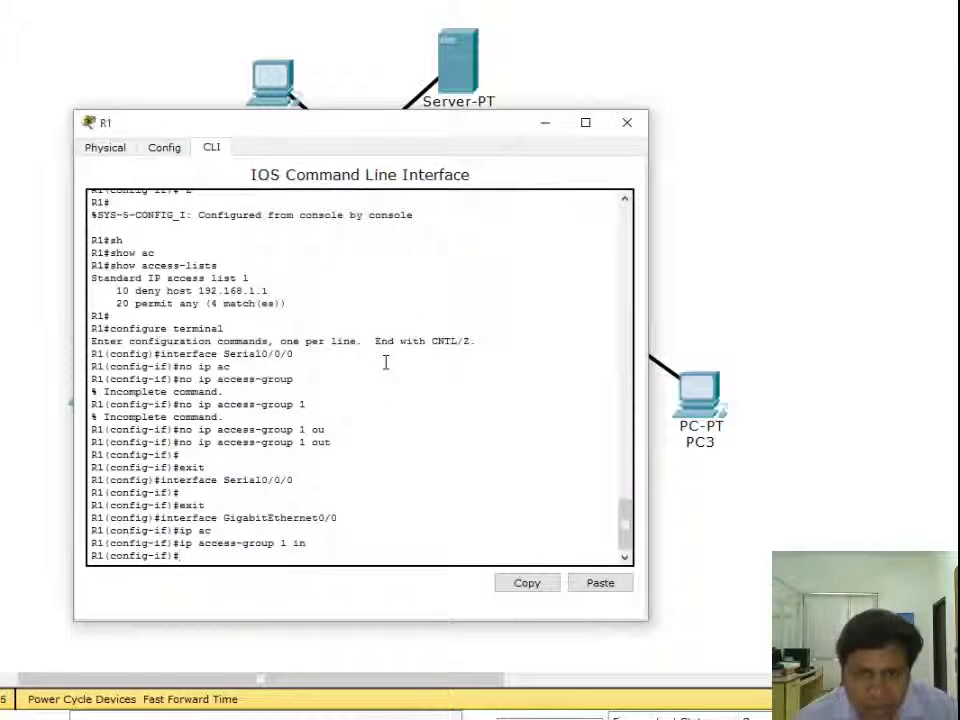
type("do ")
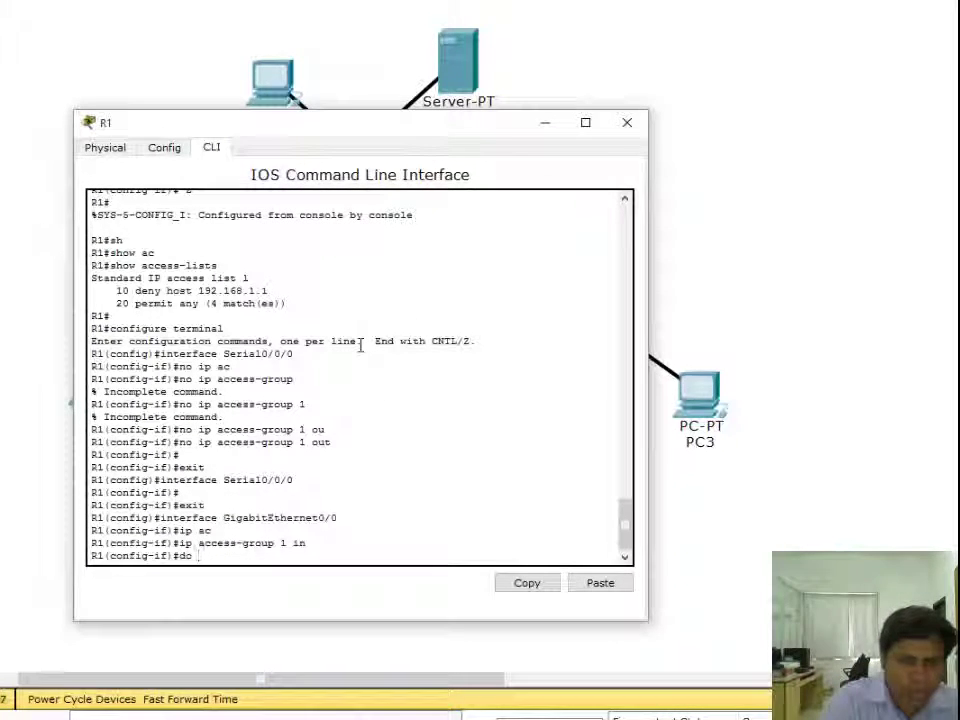
type("sh")
key("Tab")
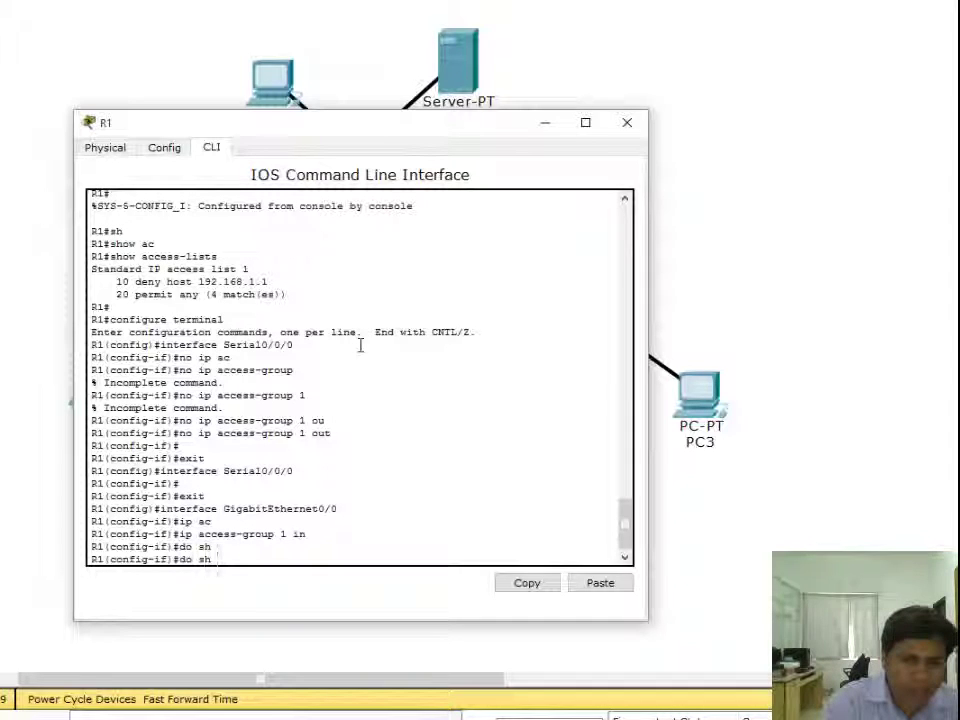
type("ip")
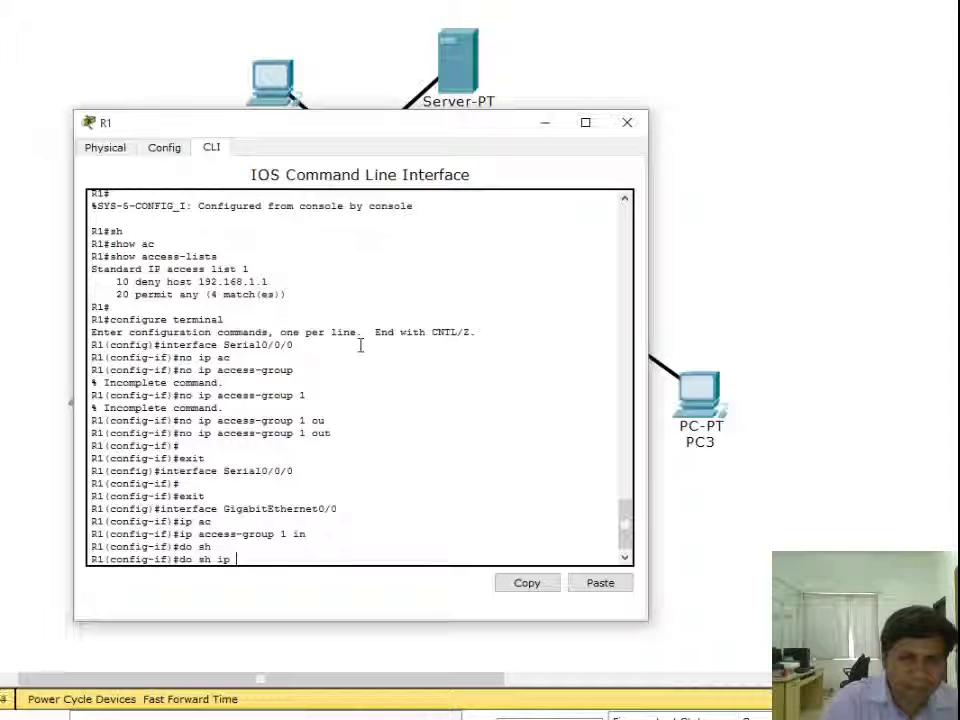
key("BackSpace")
key("BackSpace")
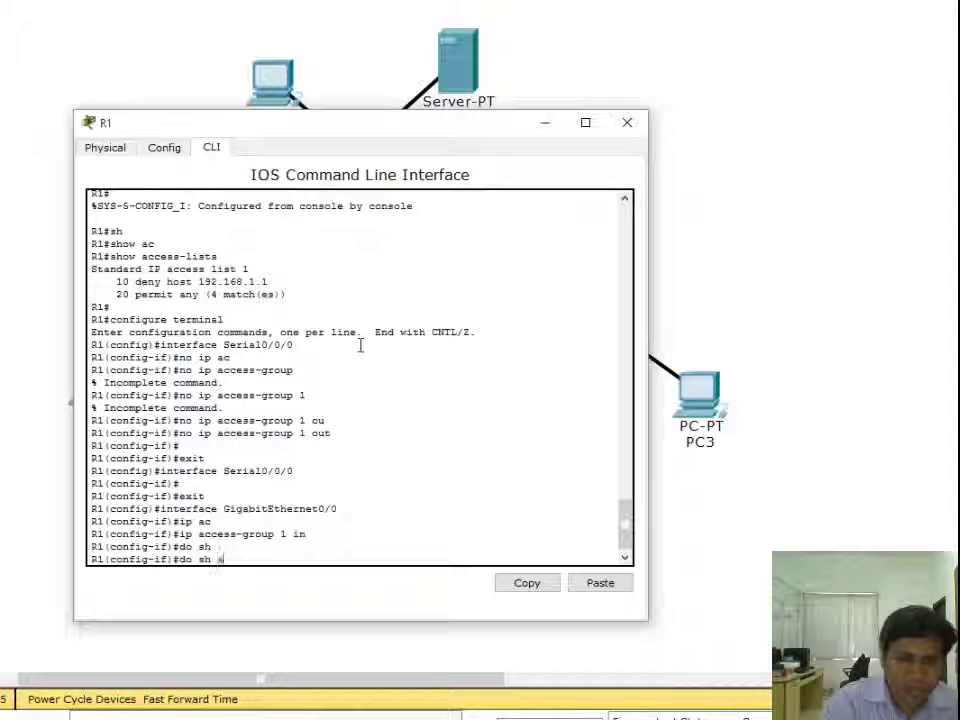
type("ac")
key("Tab")
type("c")
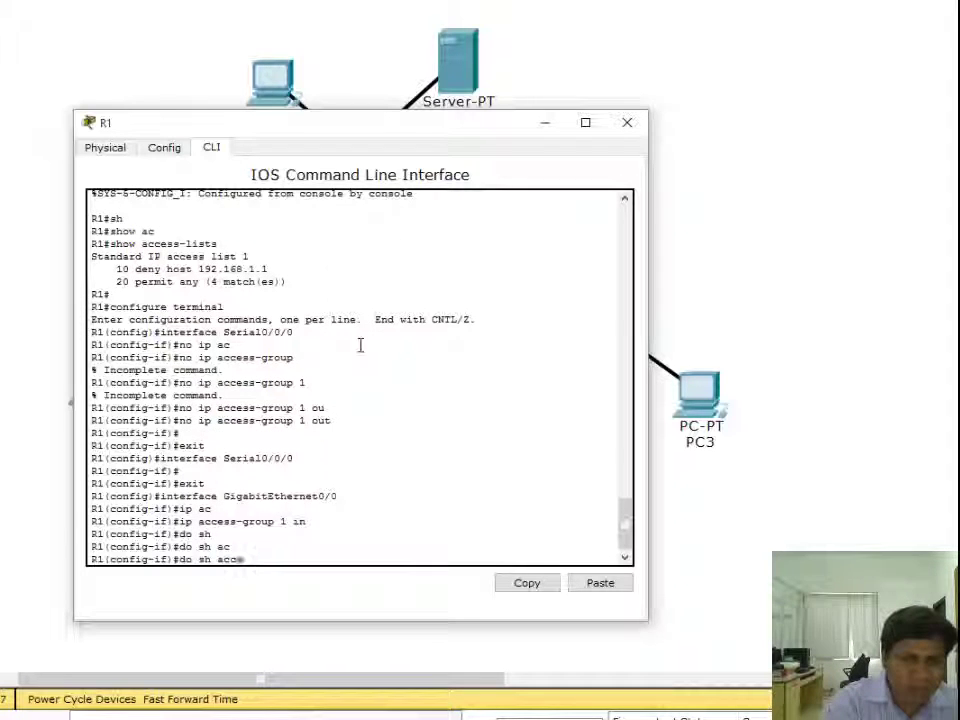
type("ess-")
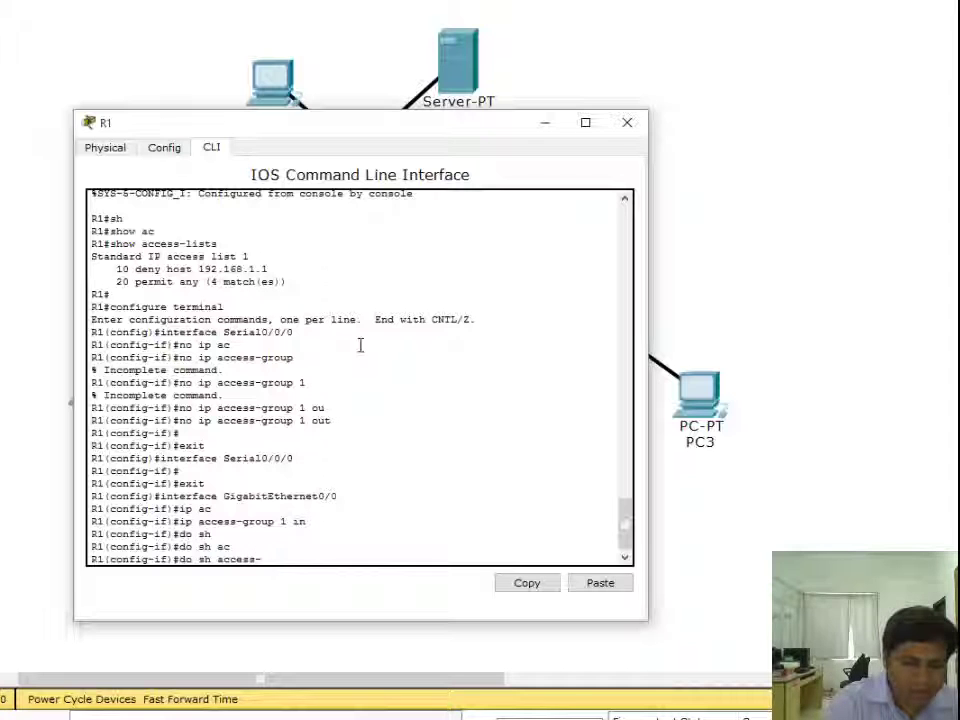
type("list")
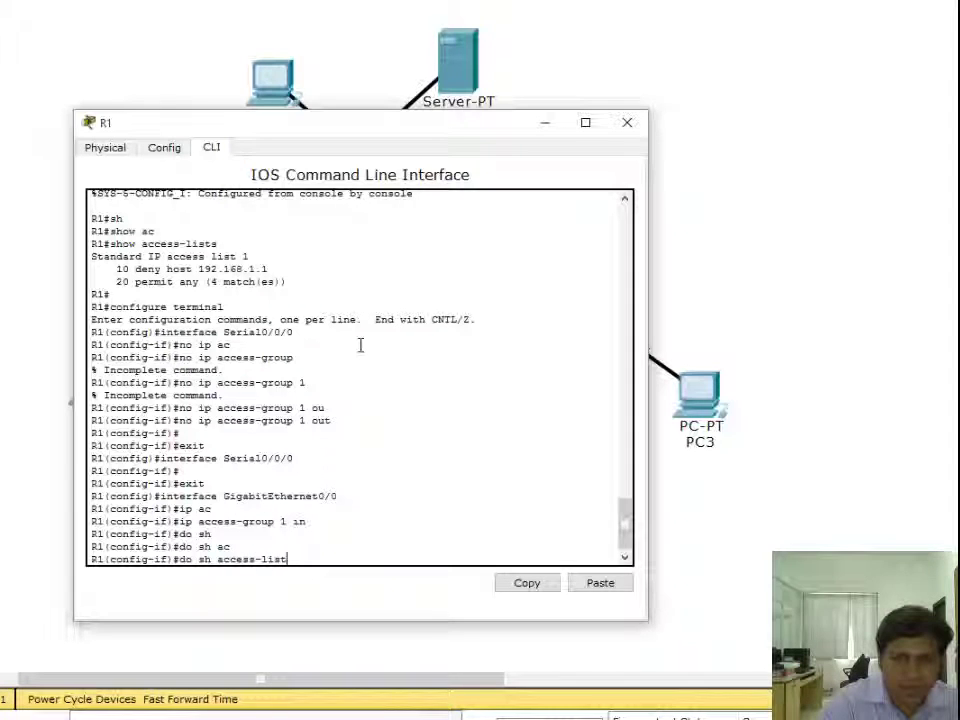
type("s")
key("Return")
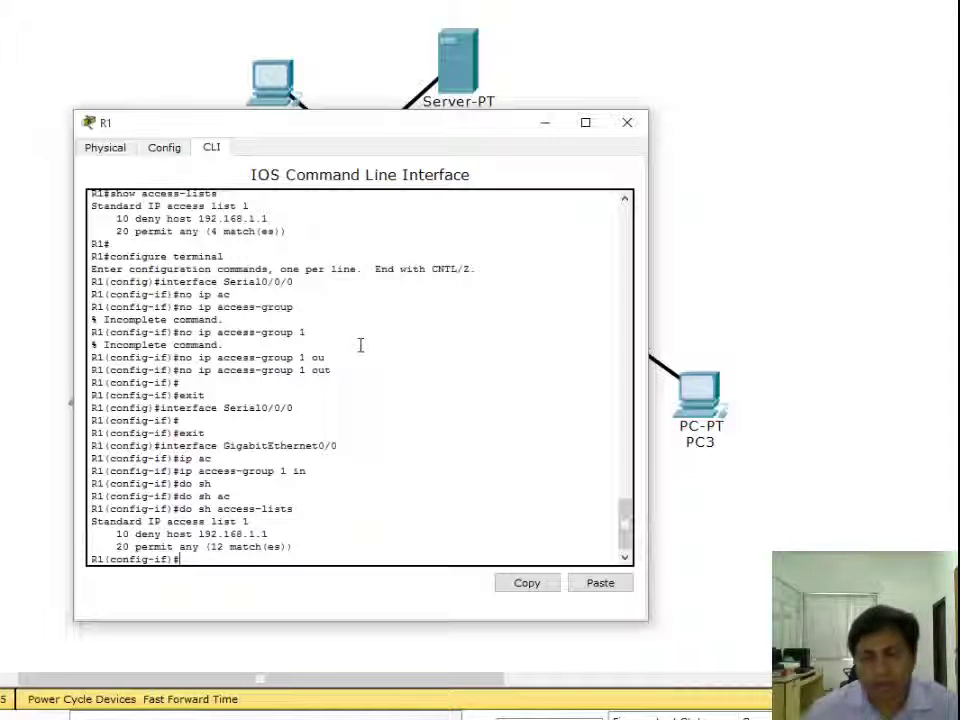
Check PC1's IP configuration, then close the PC1 window.
left_click(281, 80)
left_click(163, 219)
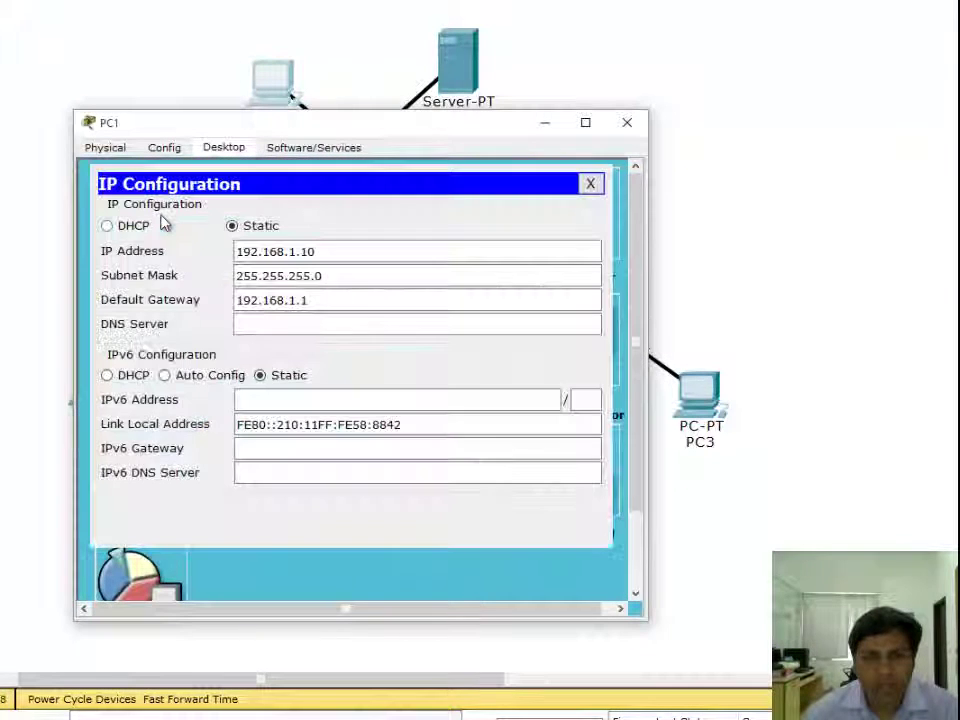
left_click(627, 123)
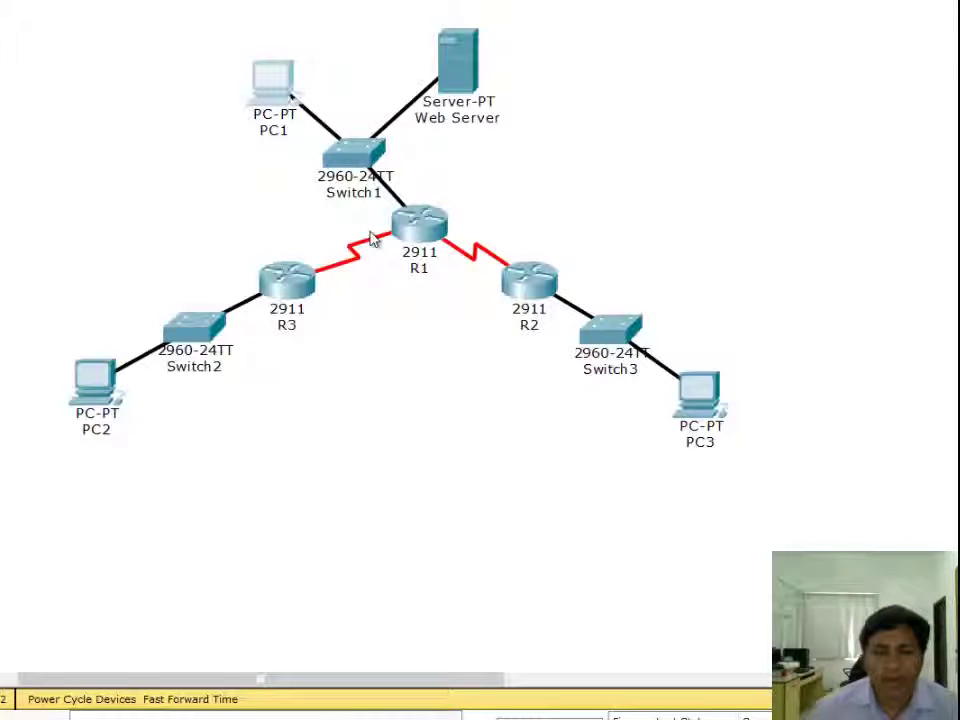
Reopen R1, review the earlier access list commands and exit interface configuration mode to global configuration mode.
left_click(405, 228)
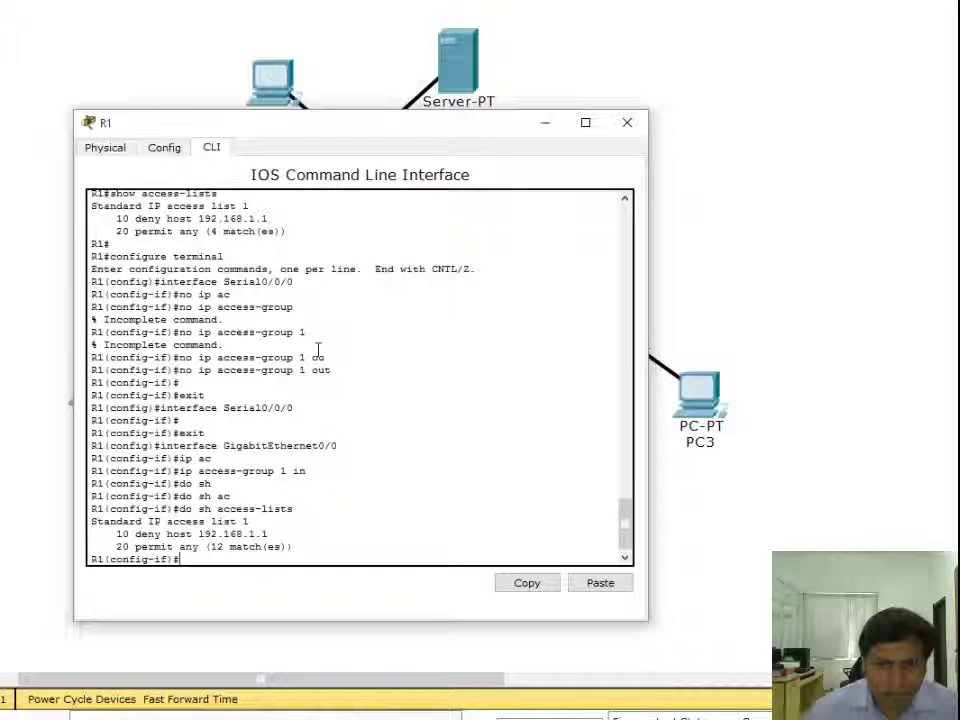
scroll(327, 349, "up", 4)
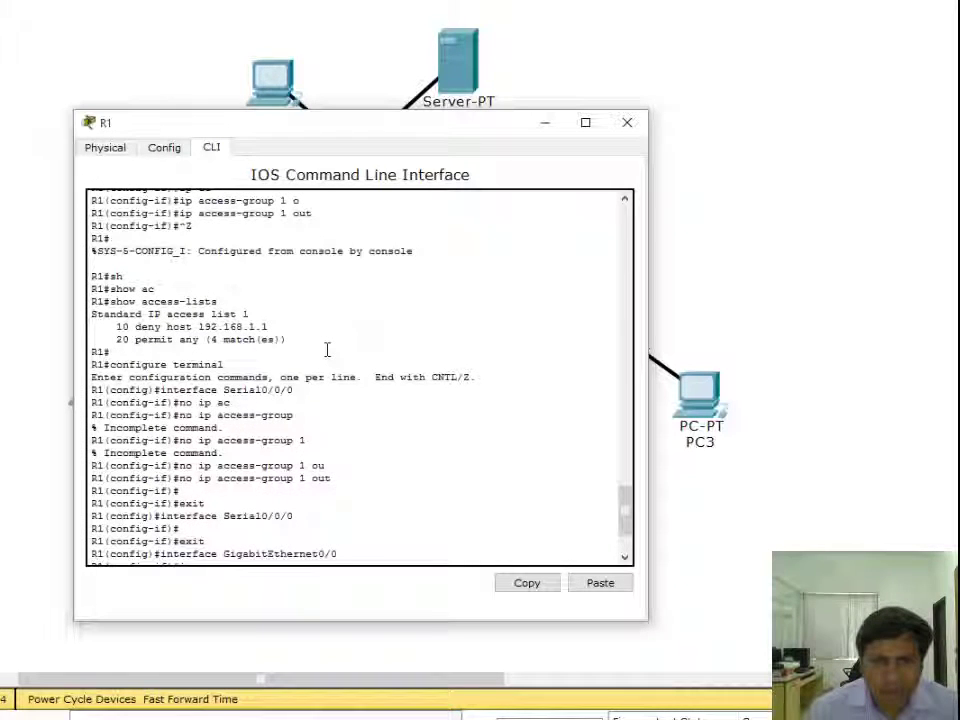
scroll(327, 349, "up", 3)
scroll(327, 349, "down", 8)
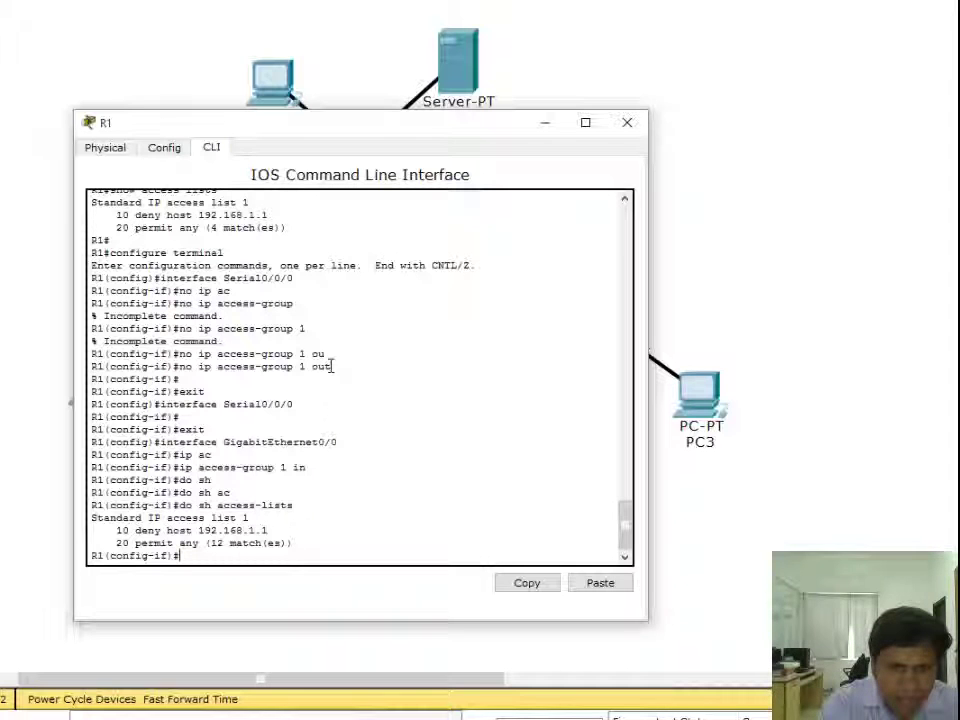
type("exit")
key("Return")
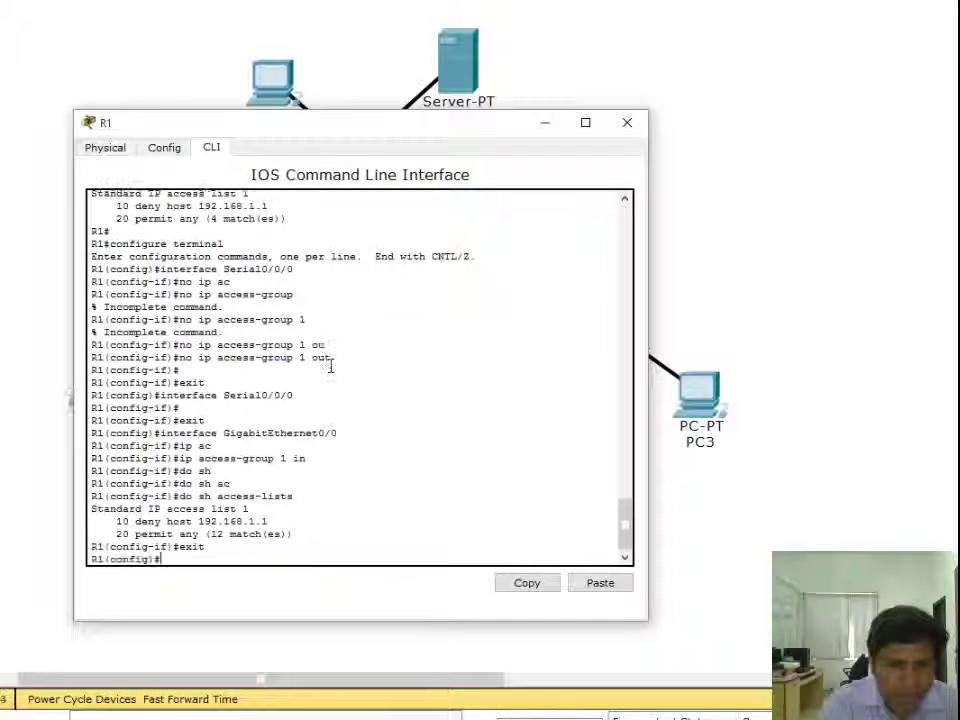
Display the help for the options of the ip access-list command on R1, then clear the unfinished command.
type("ip ac")
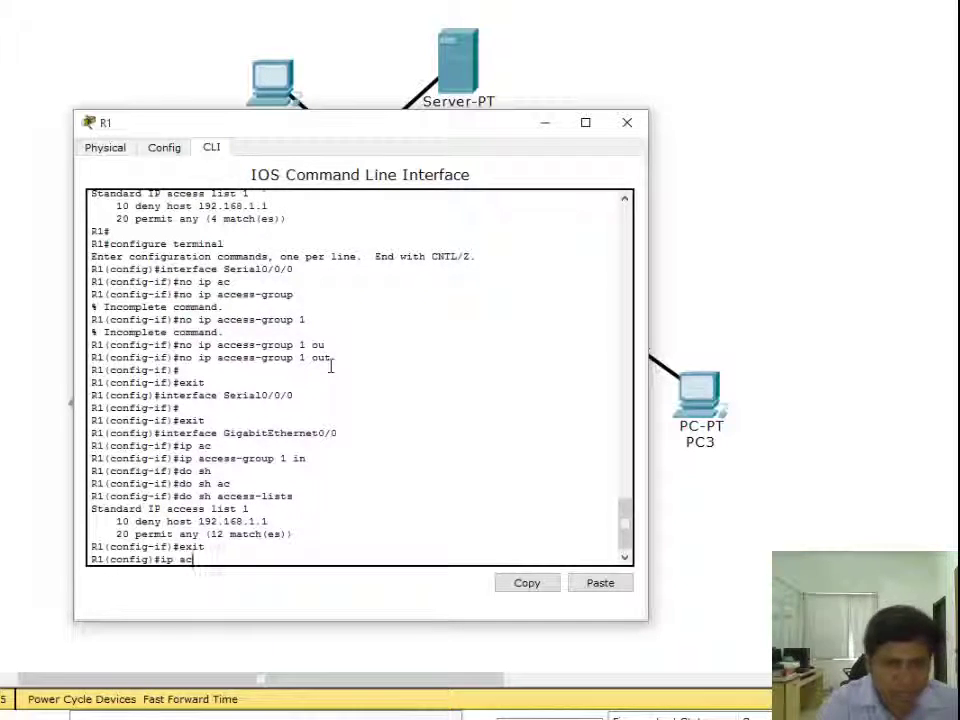
key("Tab")
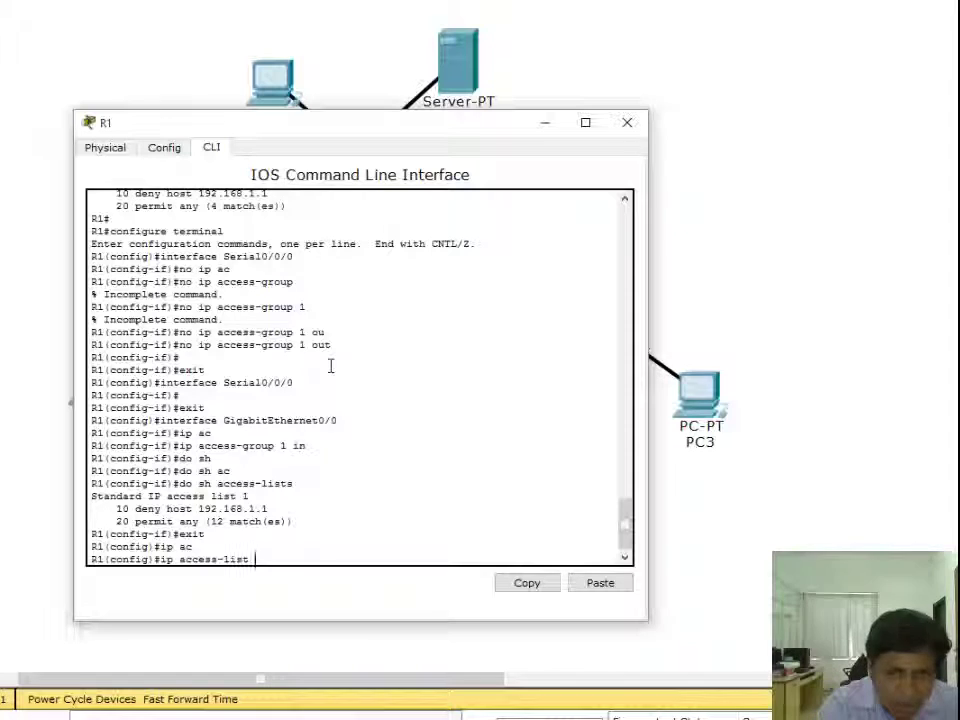
type("?")
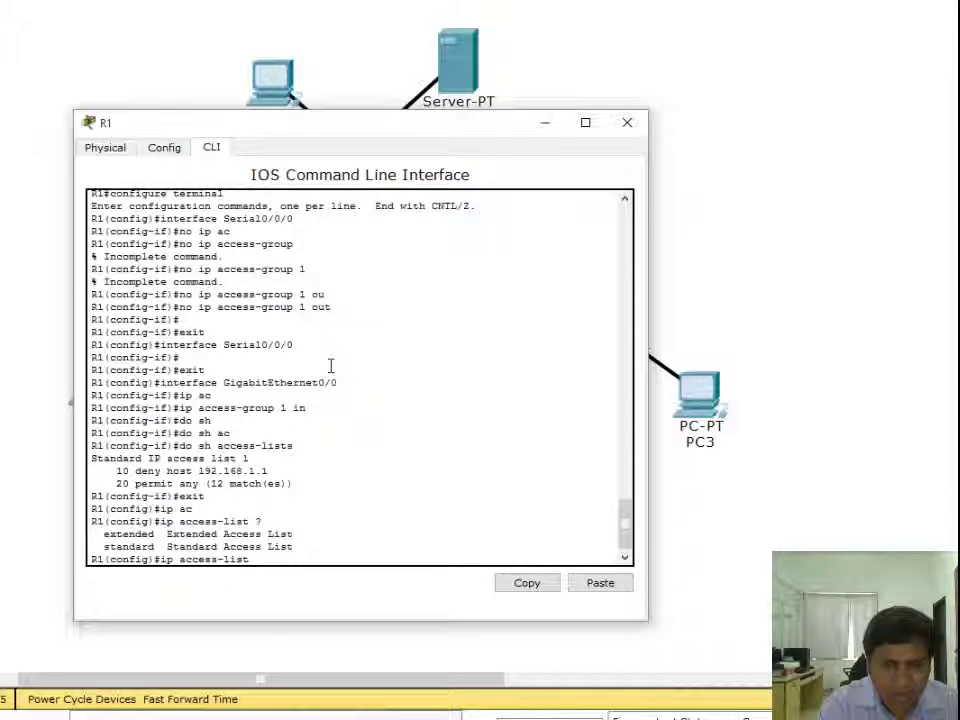
key("BackSpace")
key("BackSpace")
key("BackSpace")
key("BackSpace")
key("BackSpace")
key("BackSpace")
key("BackSpace")
key("BackSpace")
key("BackSpace")
key("BackSpace")
key("BackSpace")
key("BackSpace")
key("BackSpace")
key("BackSpace")
key("BackSpace")
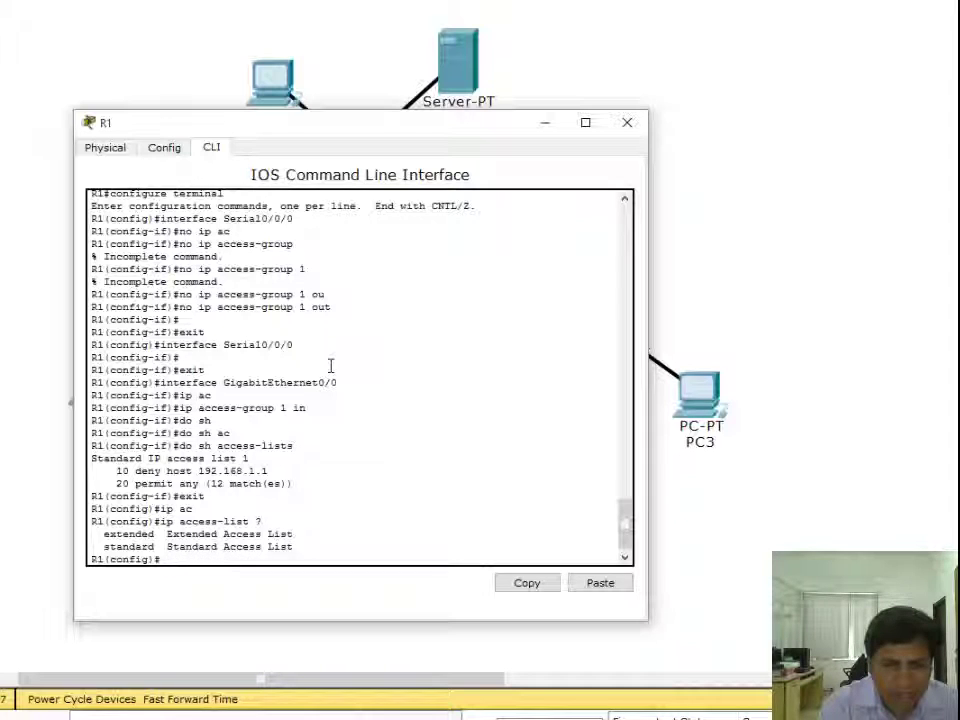
type("ac")
key("Tab")
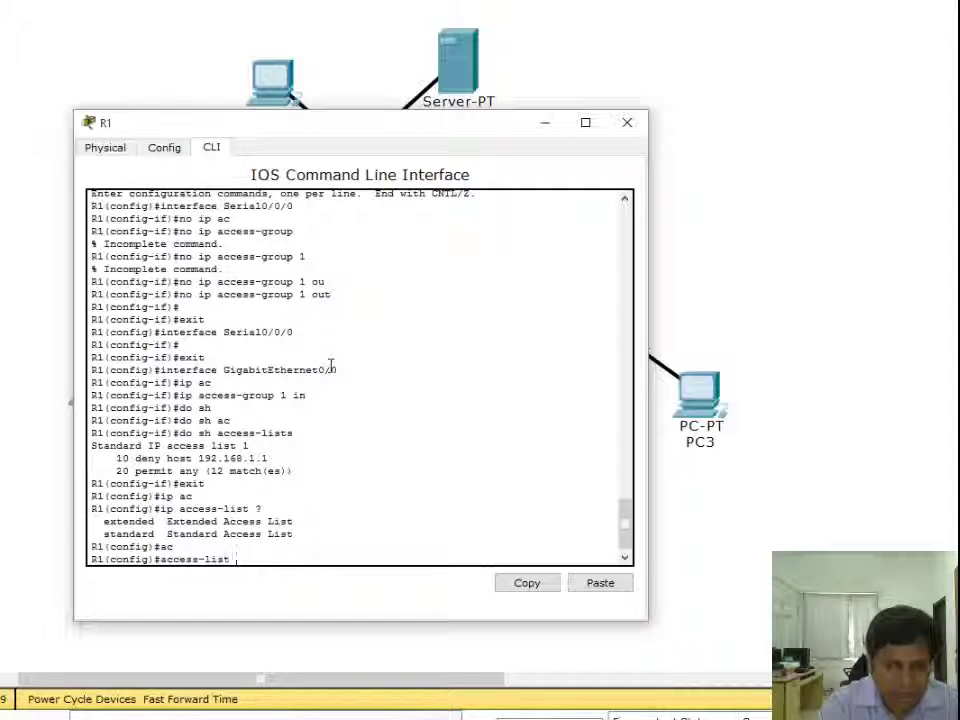
type("1")
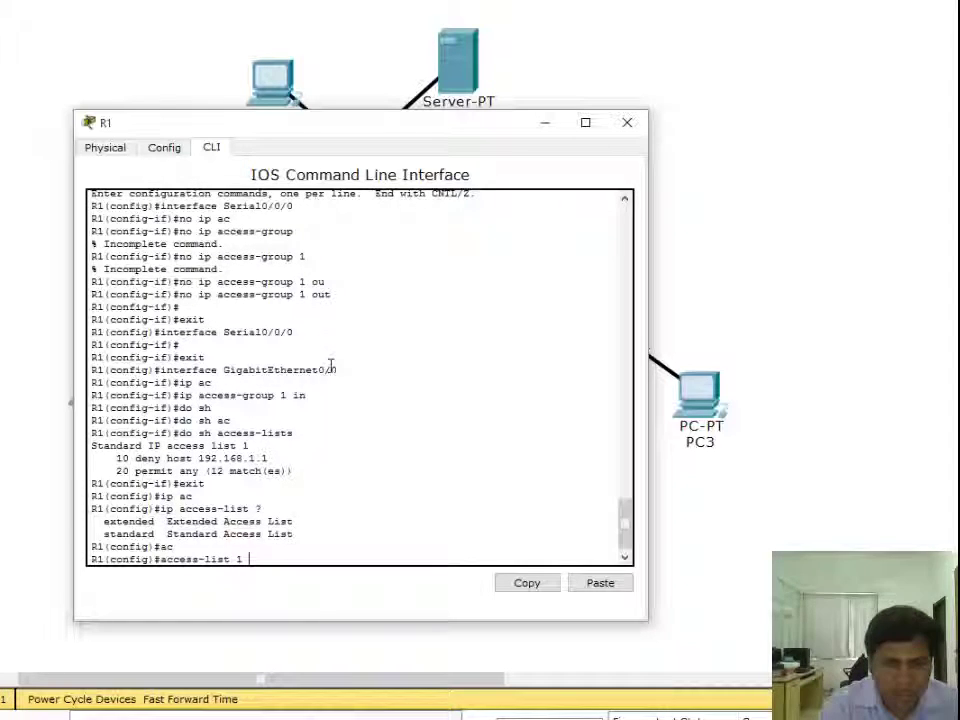
key("BackSpace")
key("BackSpace")
key("BackSpace")
key("BackSpace")
key("BackSpace")
key("BackSpace")
key("BackSpace")
key("BackSpace")
key("BackSpace")
key("BackSpace")
key("BackSpace")
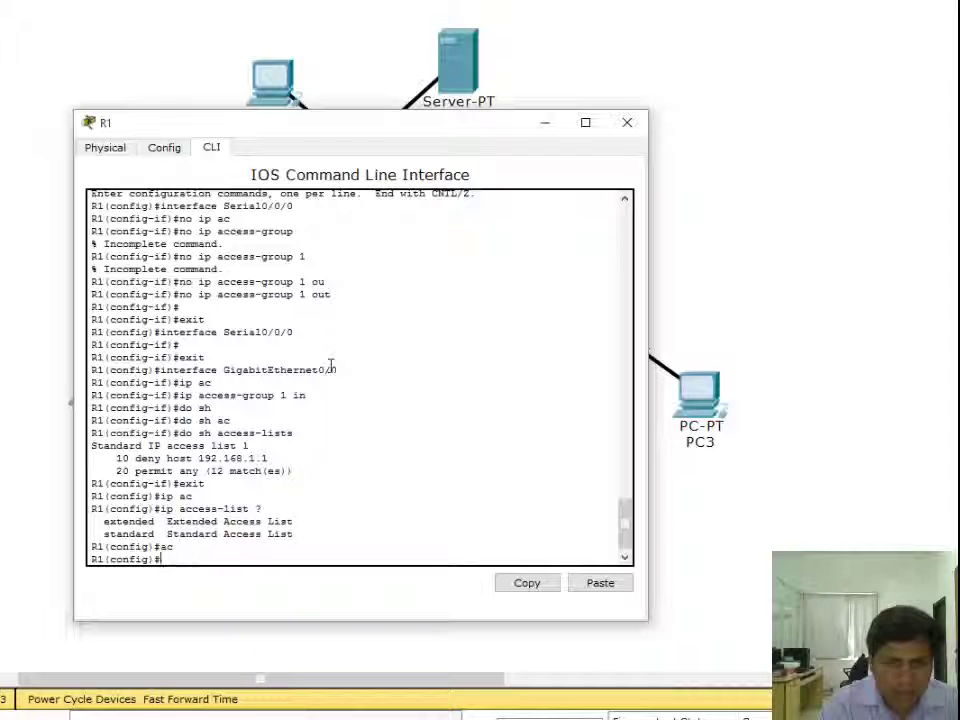
Delete access list 1 from R1 with no access-list 1.
type("no")
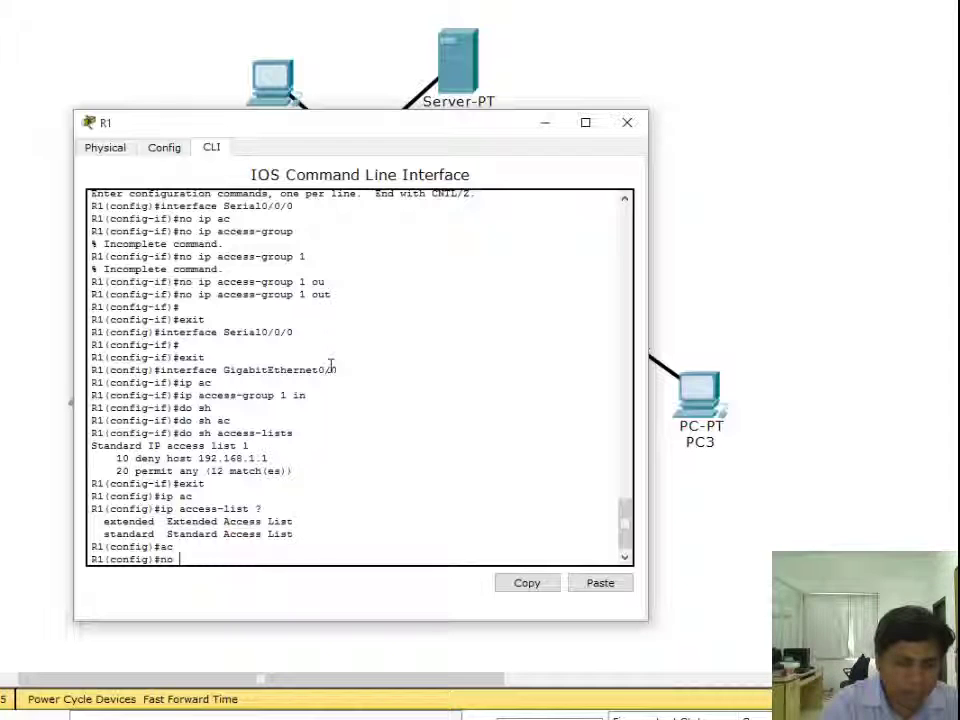
type(" i")
key("BackSpace")
type("ac")
key("Tab")
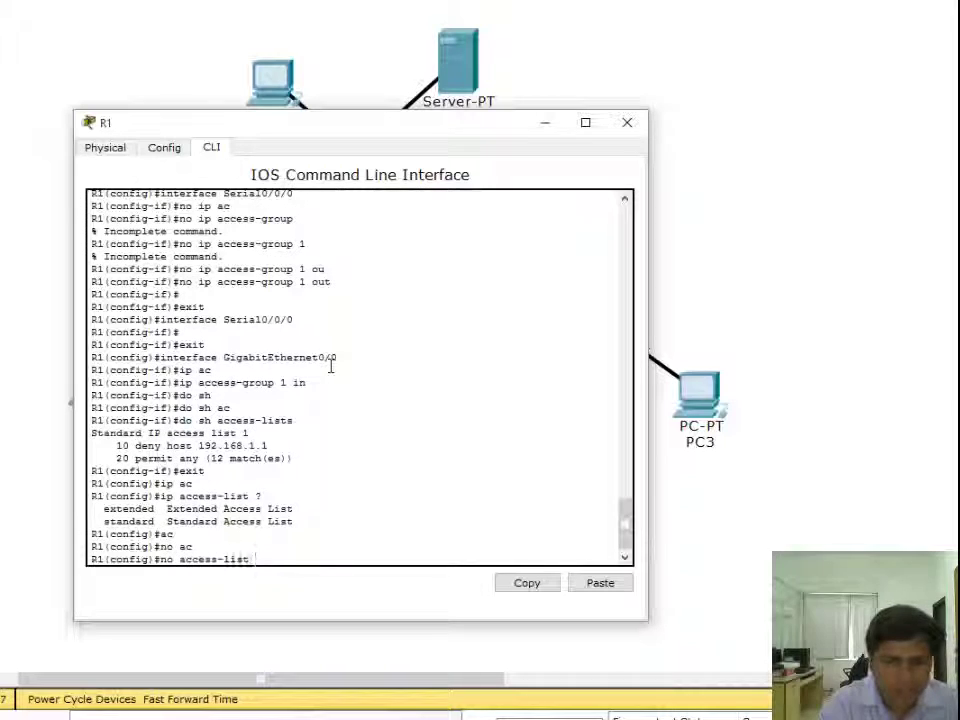
type("1")
key("Return")
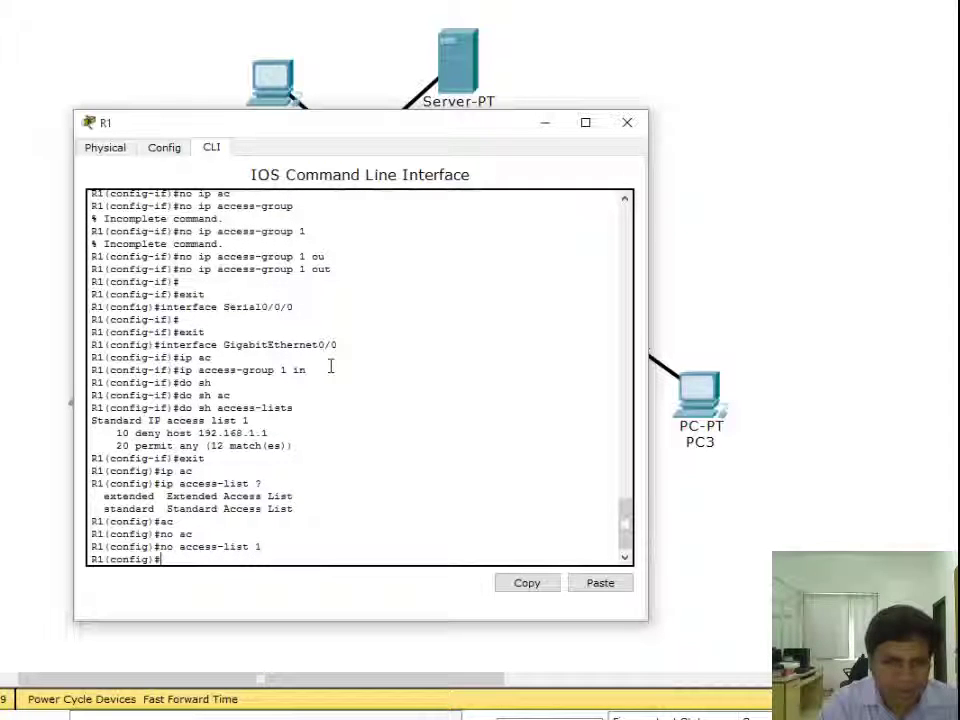
Return to privileged EXEC mode and read through R1's running configuration to its end with sh run.
key("ctrl+z")
key("Return")
type("sh ru")
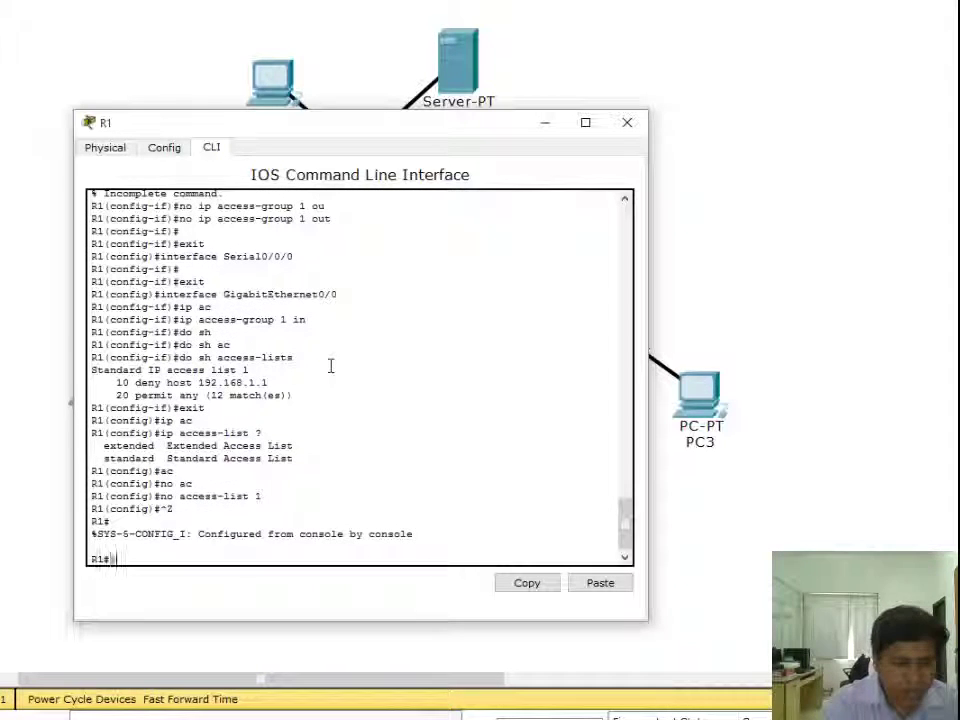
type("n")
key("Return")
key("space")
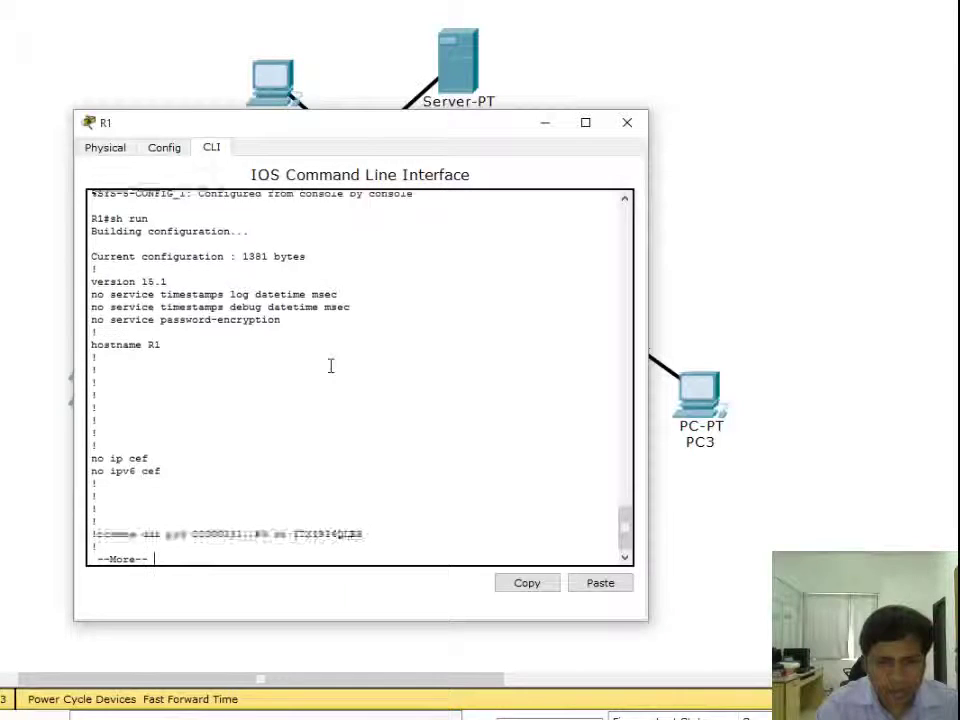
key("Return")
key("Return")
key("Return")
key("Return")
key("Return")
key("Return")
key("Return")
key("Return")
key("Return")
key("Return")
key("Return")
key("Return")
key("Return")
key("Return")
key("Return")
key("Return")
key("Return")
key("Return")
key("Return")
key("Return")
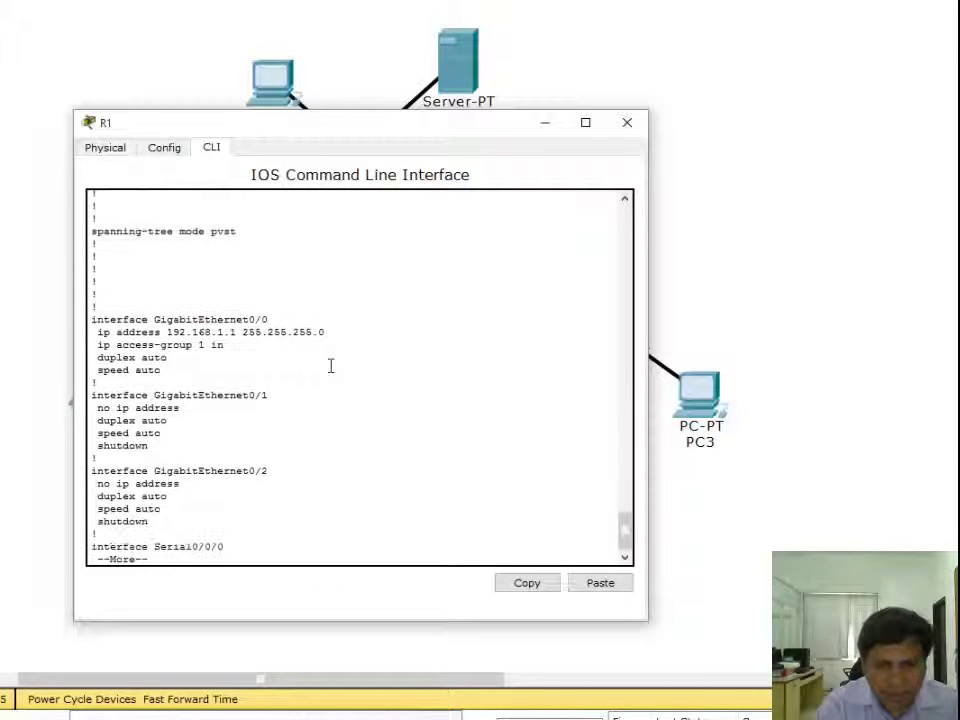
key("Return")
key("Return")
key("Return")
key("Return")
key("Return")
key("Return")
key("Return")
key("Return")
key("Return")
key("Return")
key("Return")
key("Return")
key("Return")
key("Return")
key("Return")
key("Return")
key("Return")
key("Return")
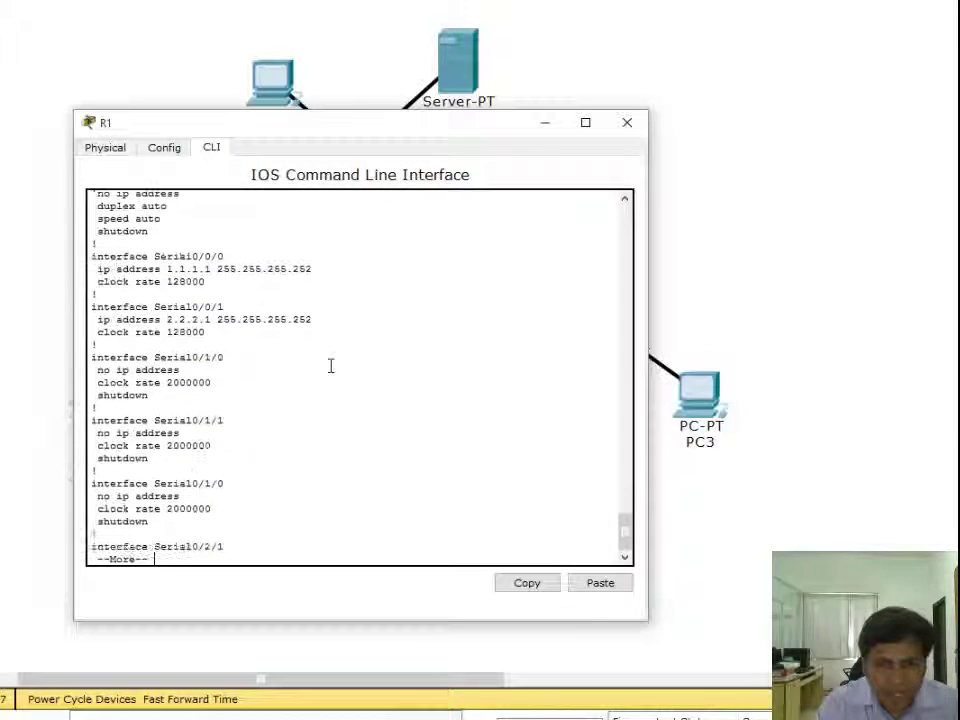
key("Return")
key("Return")
key("Return")
key("Return")
key("Return")
key("Return")
key("Return")
key("Return")
key("Return")
key("Return")
key("Return")
key("Return")
key("Return")
key("Return")
key("Return")
key("Return")
key("Return")
key("Return")
key("Return")
key("Return")
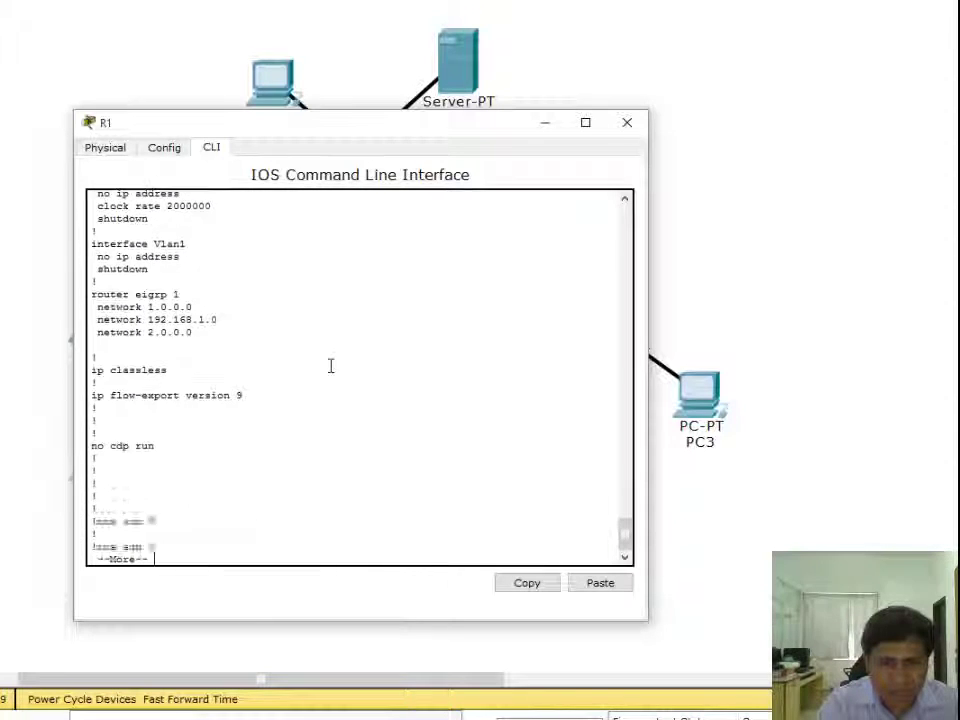
key("Return")
key("Return")
key("Return")
key("Return")
key("Return")
key("Return")
key("Return")
key("Return")
key("Return")
Enter R1's global configuration mode with conf t and block PC1 using access-list 1 deny host 192.168.1.10.
type("conf t")
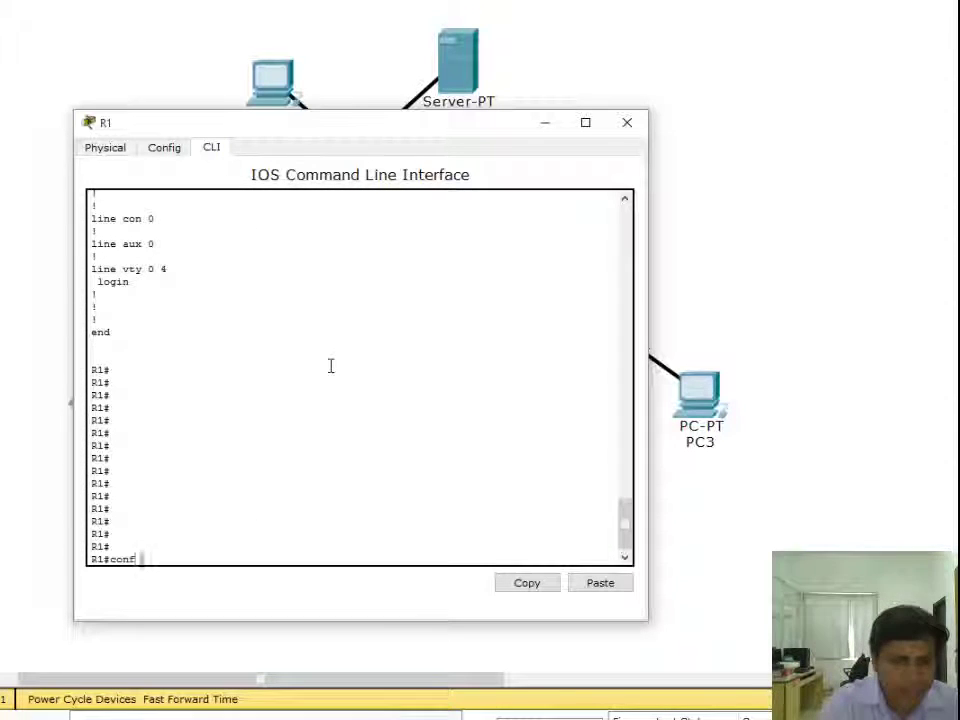
key("Return")
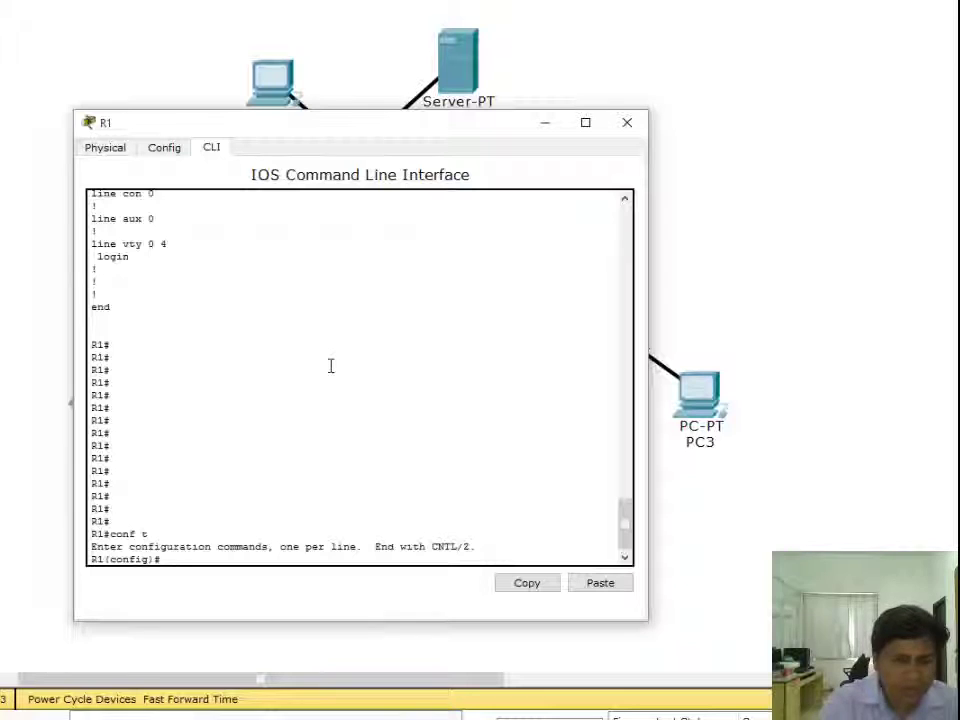
type("ac")
key("Tab")
type("1")
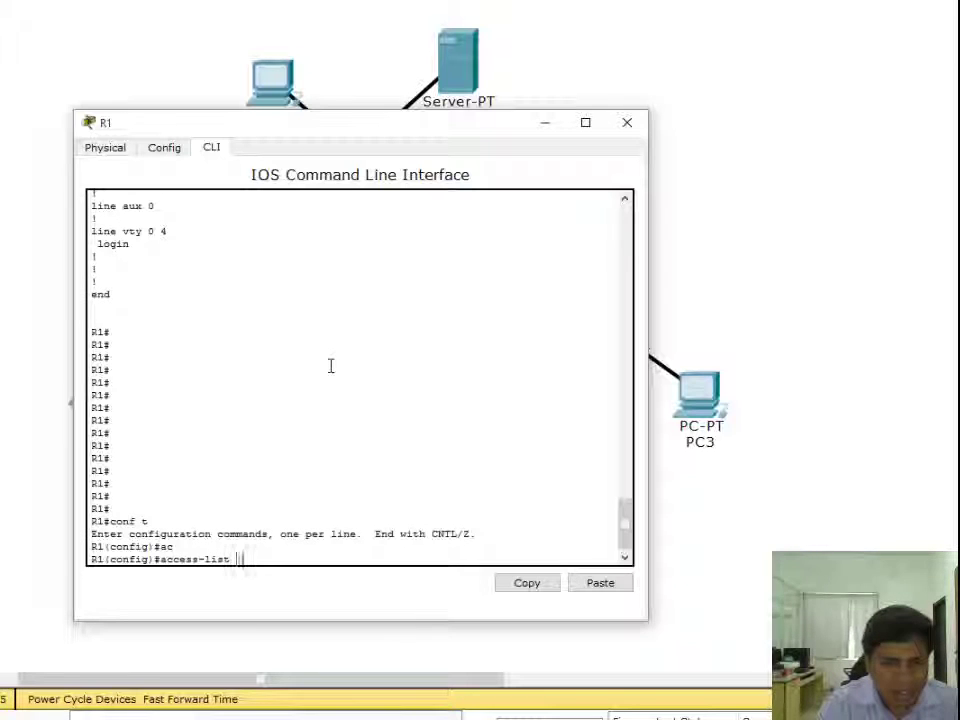
type(" de")
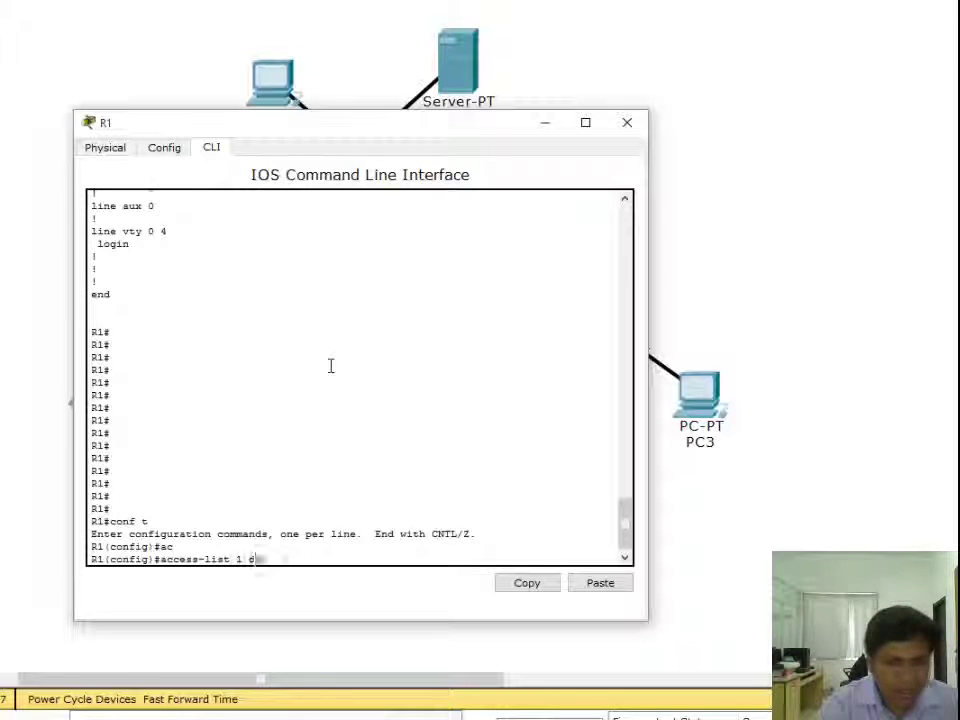
key("Tab")
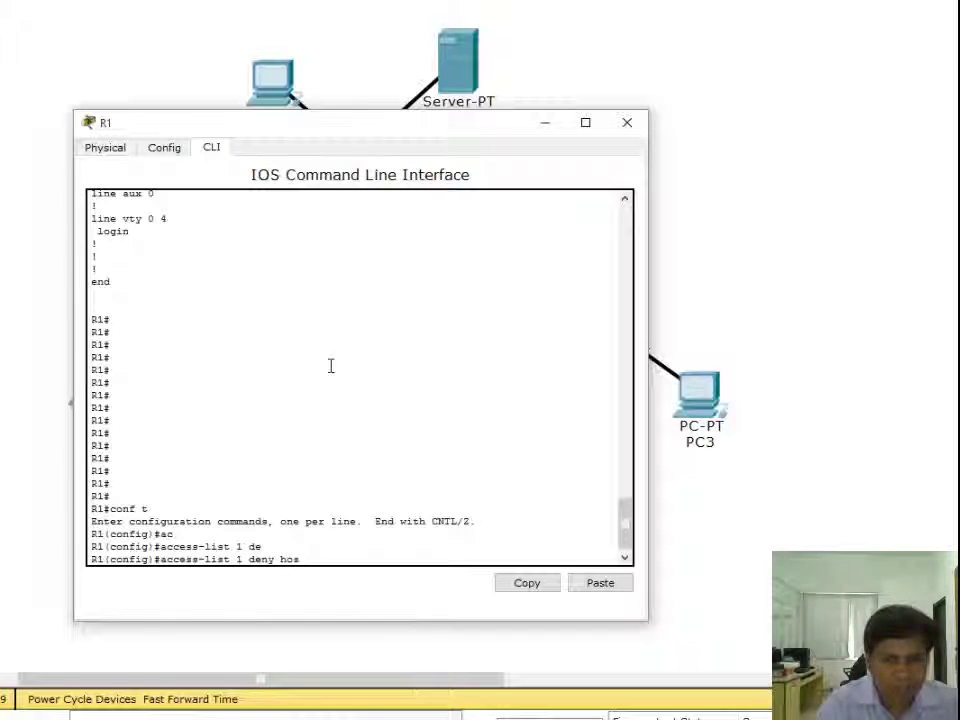
type("hos")
key("Tab")
type("192.1687")
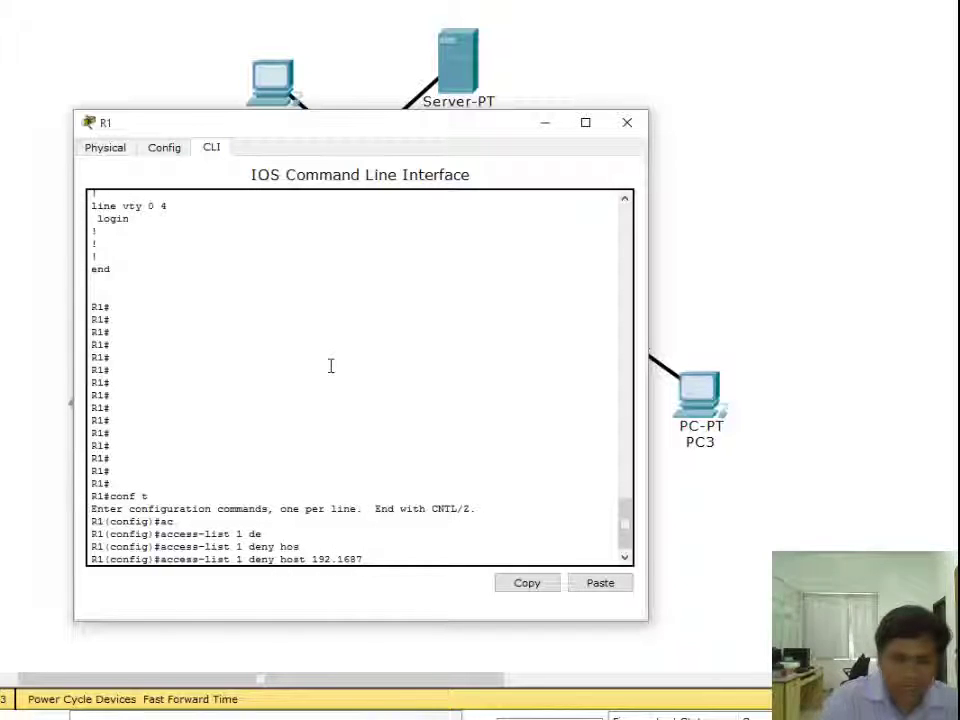
key("BackSpace")
type(".1.")
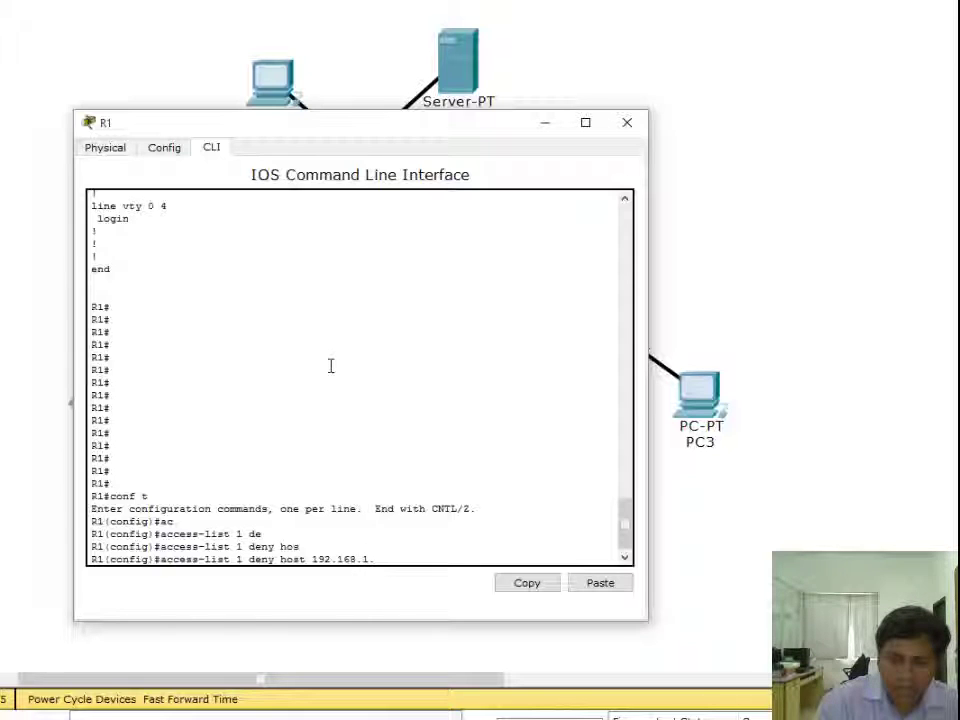
type("10")
key("Return")
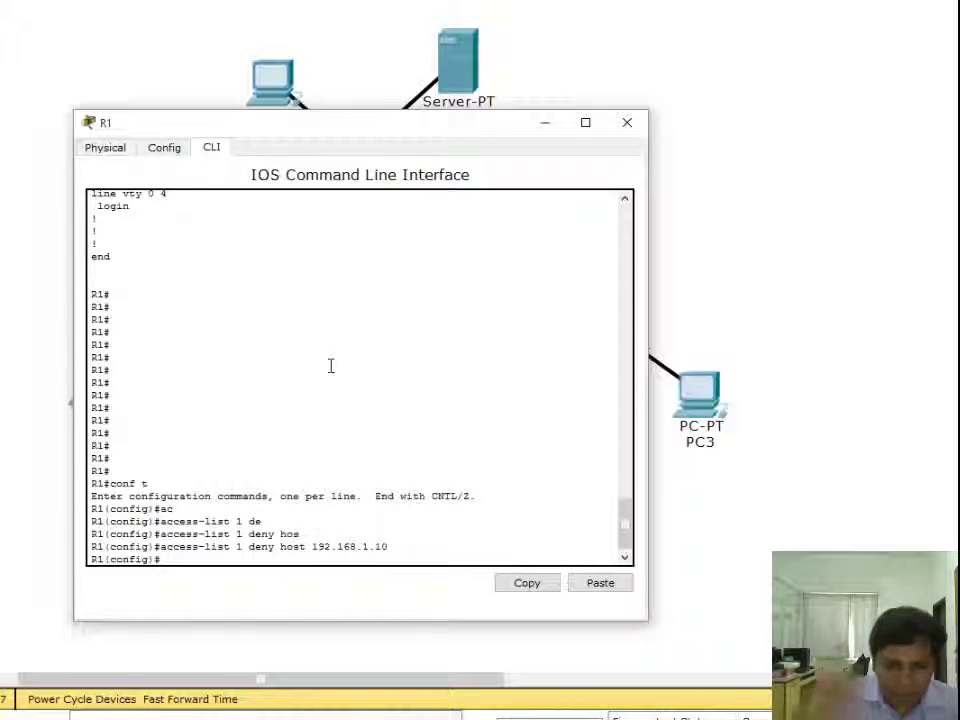
Allow all other traffic on R1 by adding access-list 1 permit any.
key("Up")
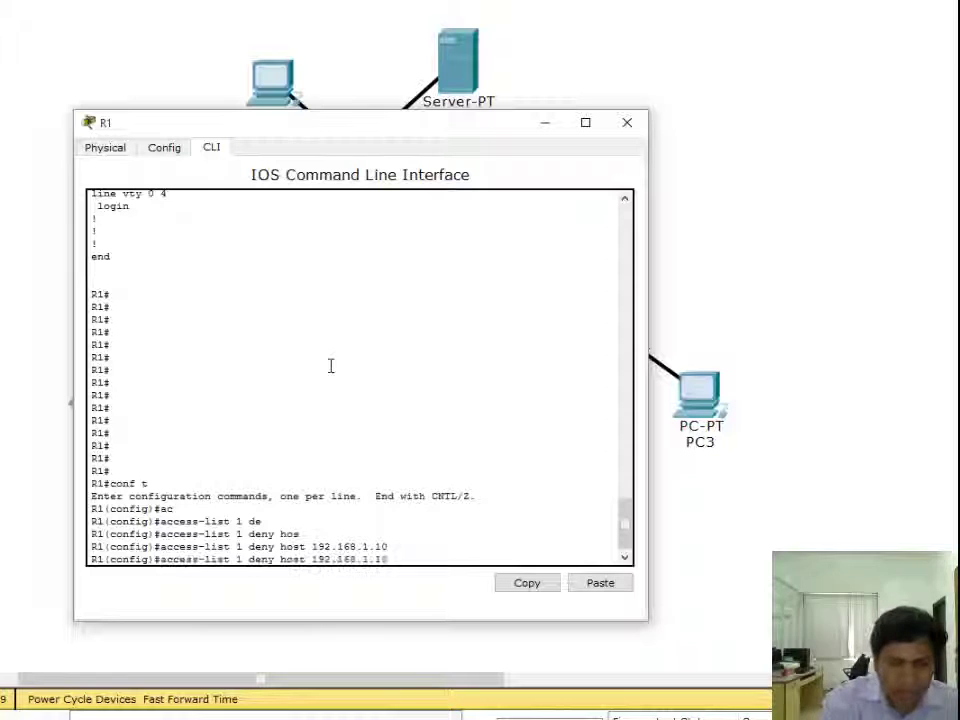
key("BackSpace")
key("BackSpace")
key("BackSpace")
key("BackSpace")
key("BackSpace")
key("BackSpace")
key("BackSpace")
key("BackSpace")
key("BackSpace")
key("BackSpace")
key("BackSpace")
key("BackSpace")
key("BackSpace")
key("BackSpace")
key("BackSpace")
key("BackSpace")
key("BackSpace")
key("BackSpace")
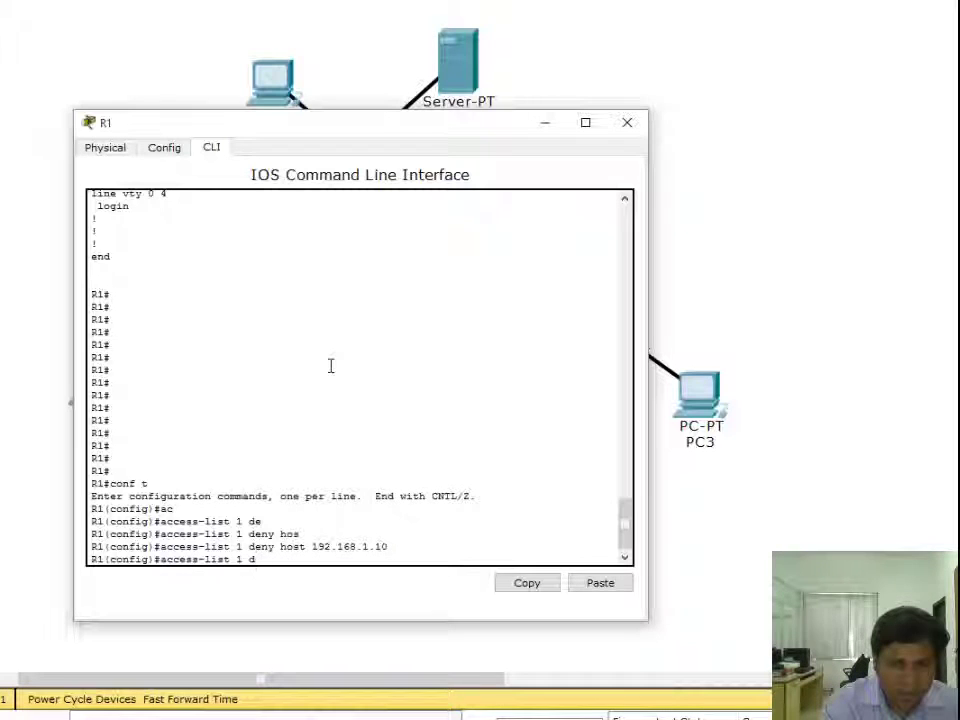
type("per")
key("Tab")
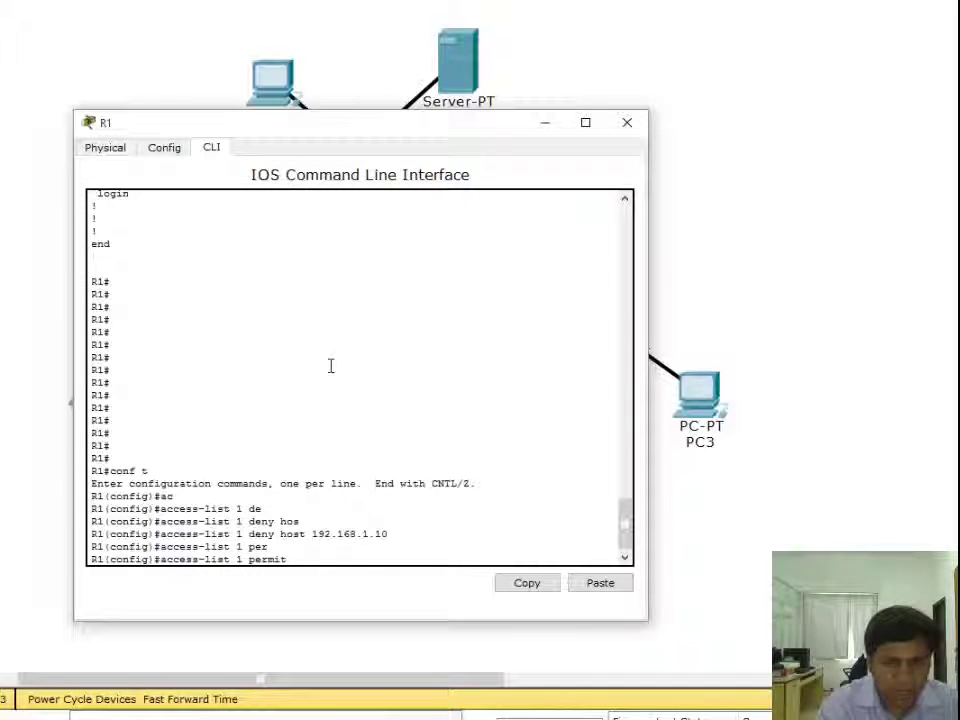
type("an")
key("Tab")
key("Return")
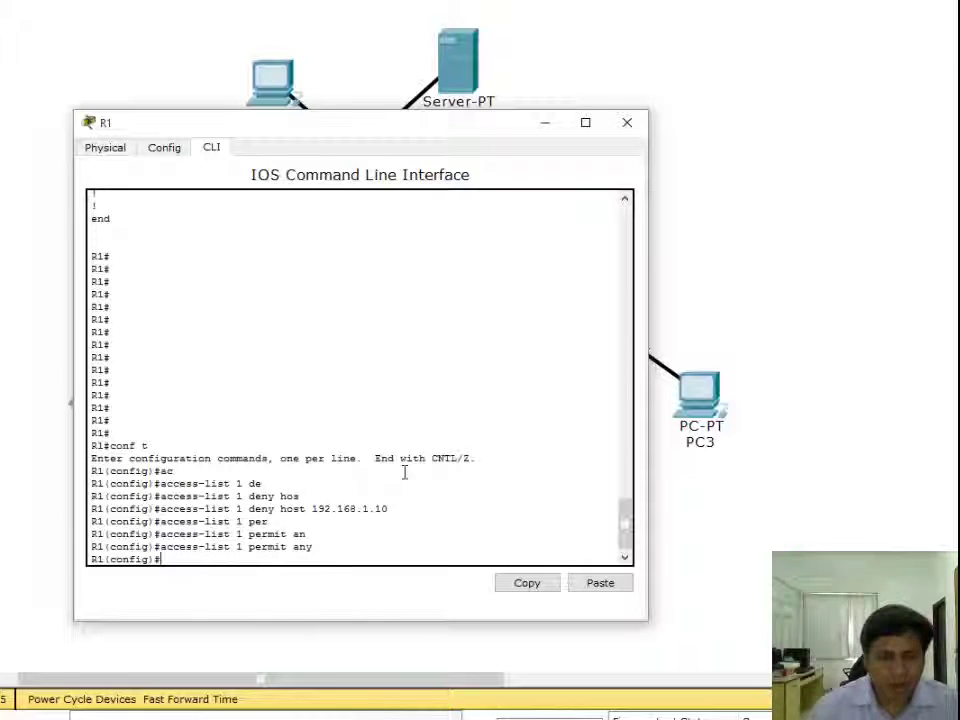
Return R1 to privileged EXEC mode and close its window.
key("ctrl+z")
key("Return")
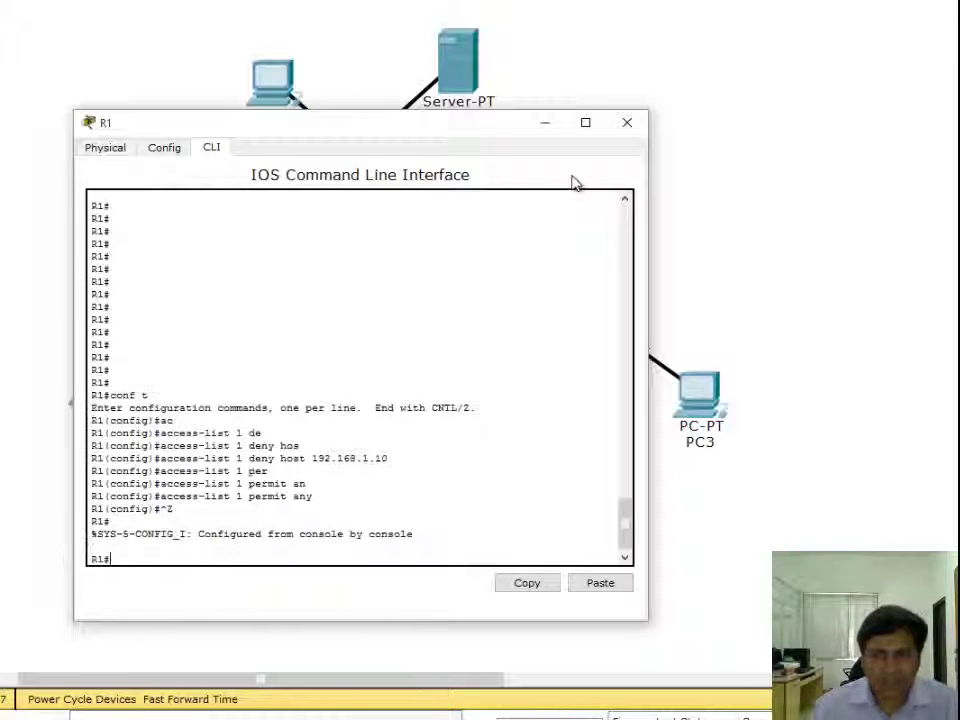
left_click(630, 123)
Test PC1's connectivity with ping 192.168.3.10 from its Command Prompt, and close the PC1 window.
left_click(275, 85)
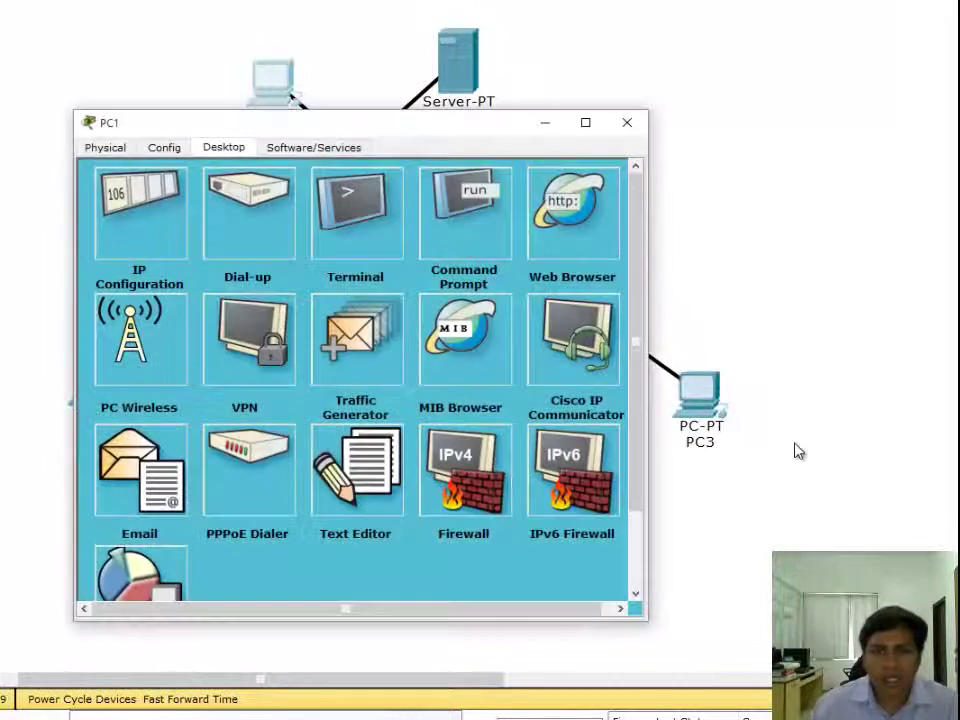
left_click(458, 240)
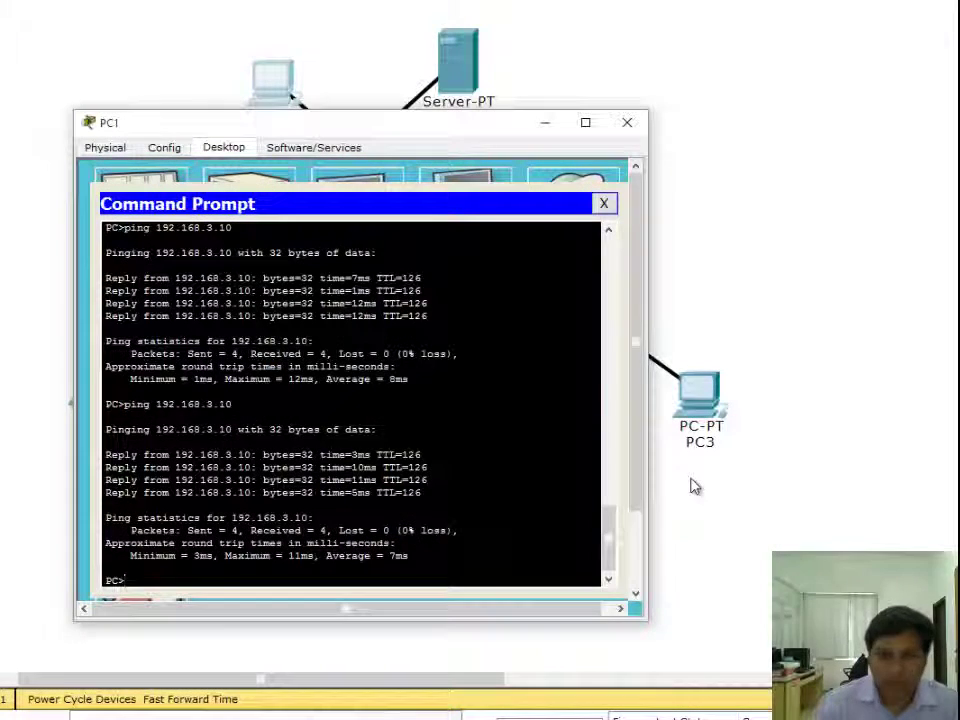
key("Up")
key("Return")
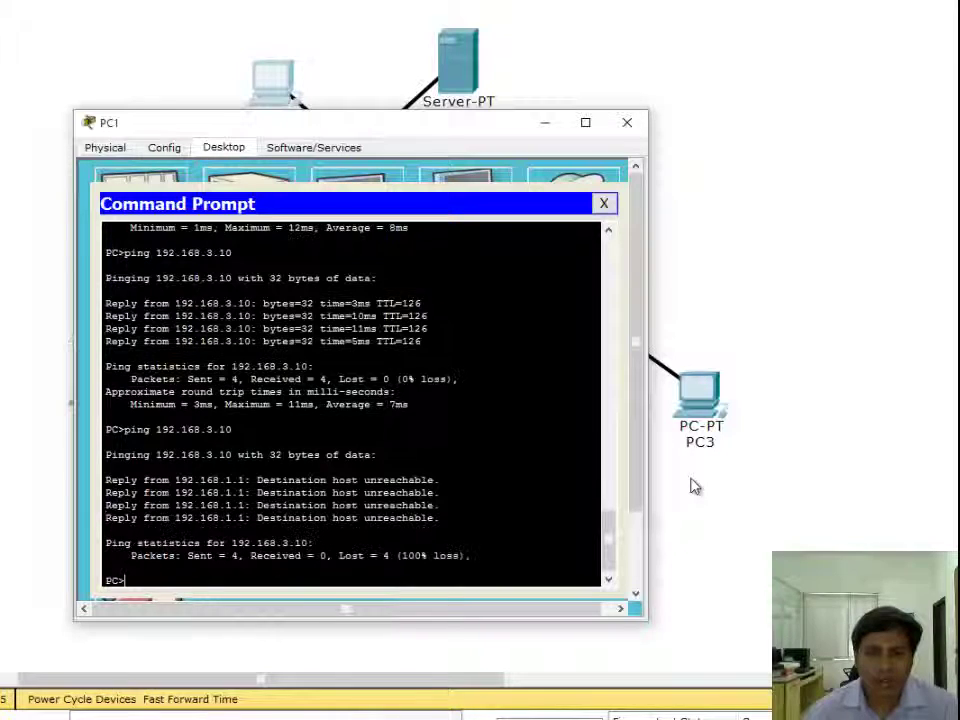
left_click(628, 123)
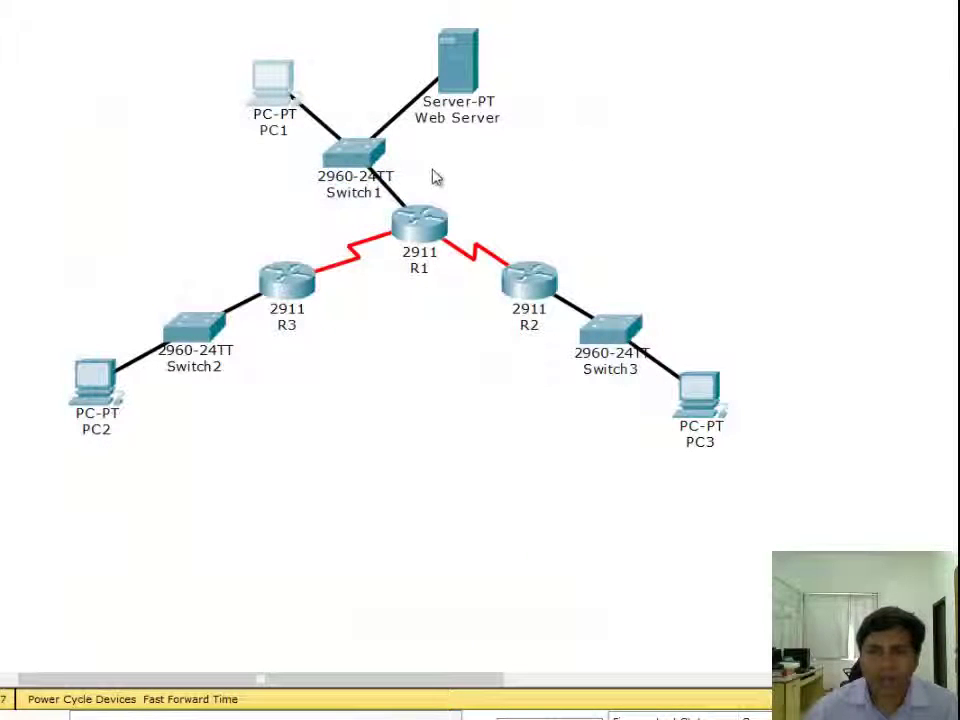
Reopen R1 and enter interface configuration mode for GigabitEthernet0/0 in its CLI.
left_click(422, 221)
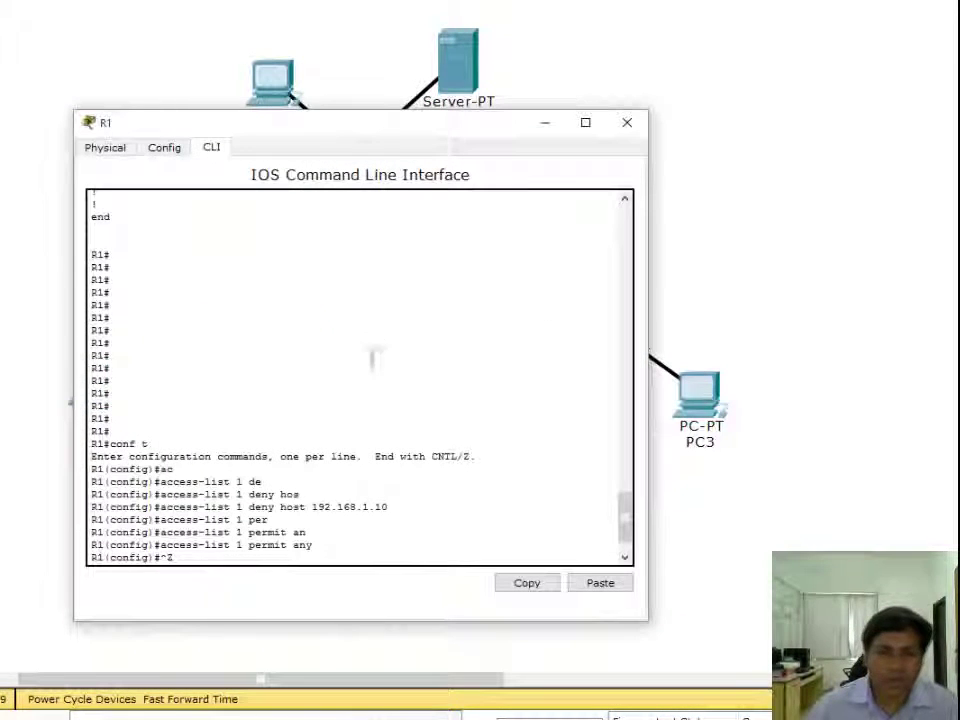
key("Return")
key("Return")
key("Return")
key("Return")
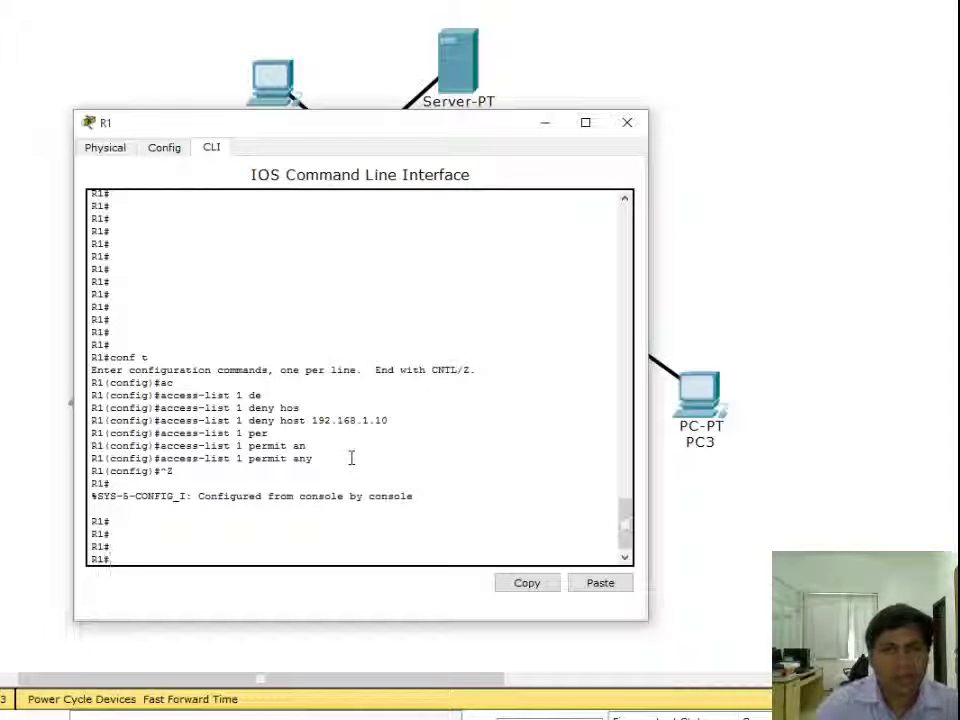
left_click(165, 148)
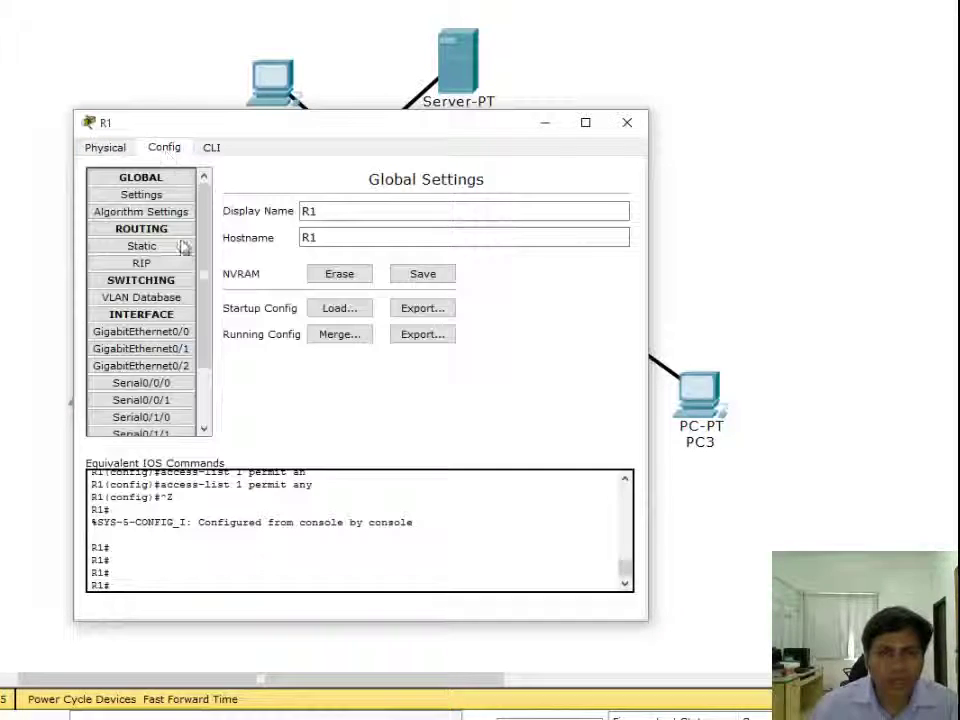
left_click(180, 333)
left_click(213, 148)
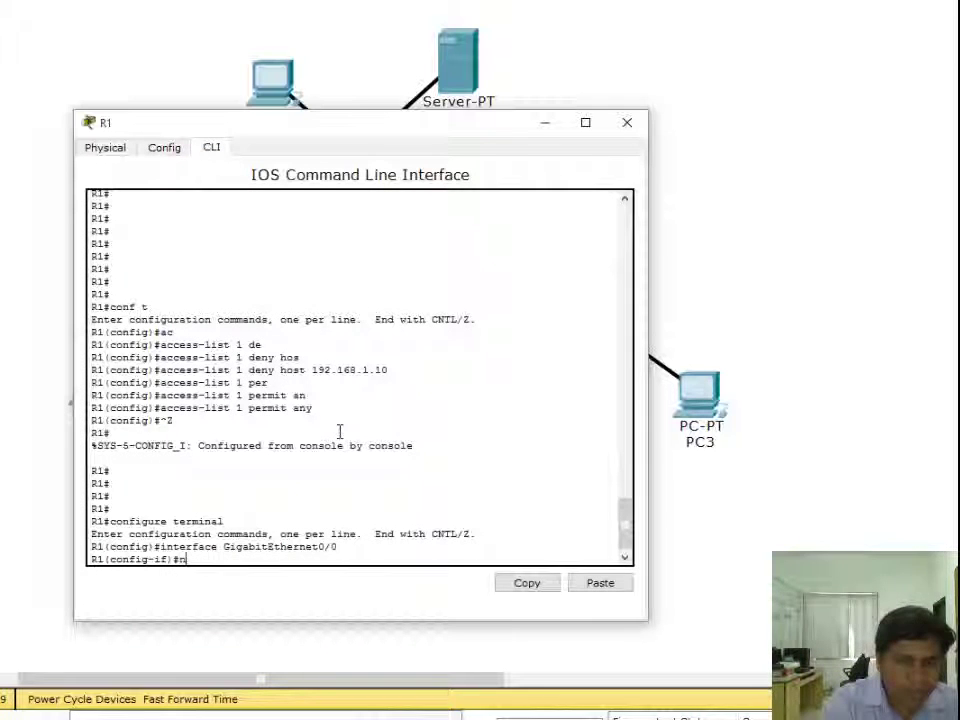
Remove the inbound ACL from R1's GigabitEthernet0/0 with no ip access-group 1 in, leave configuration mode and close R1.
type("no ip ")
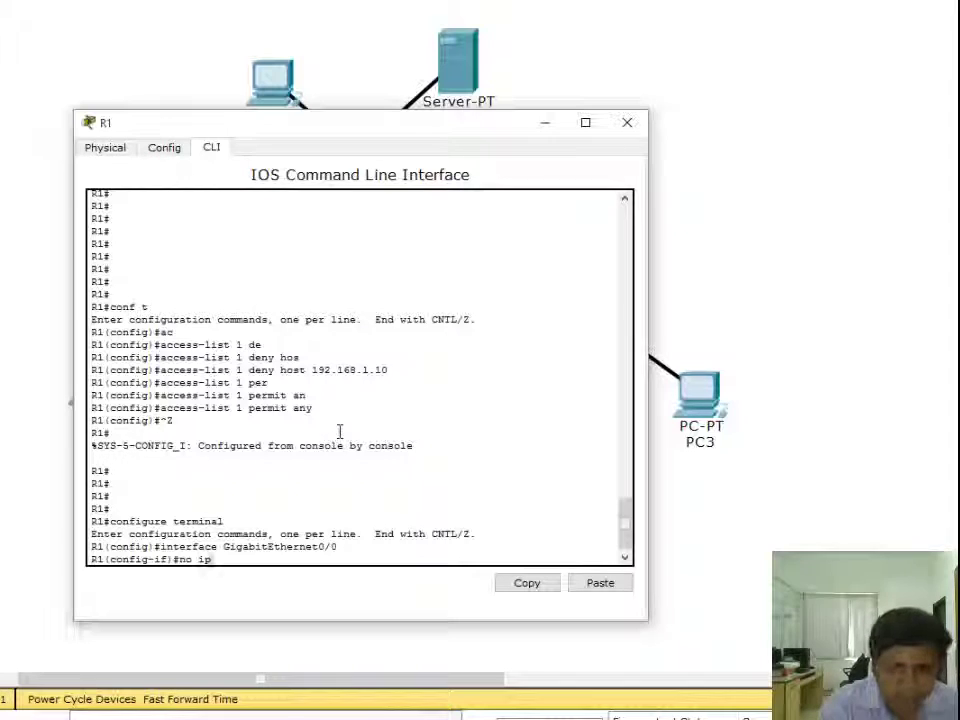
type("ac")
key("Tab")
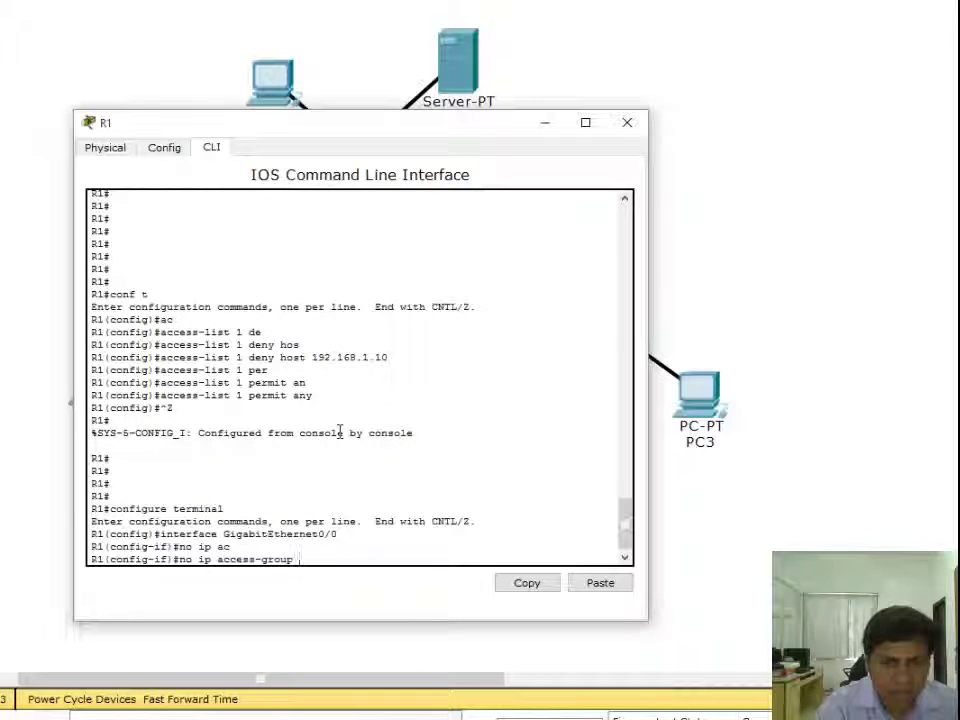
type("1")
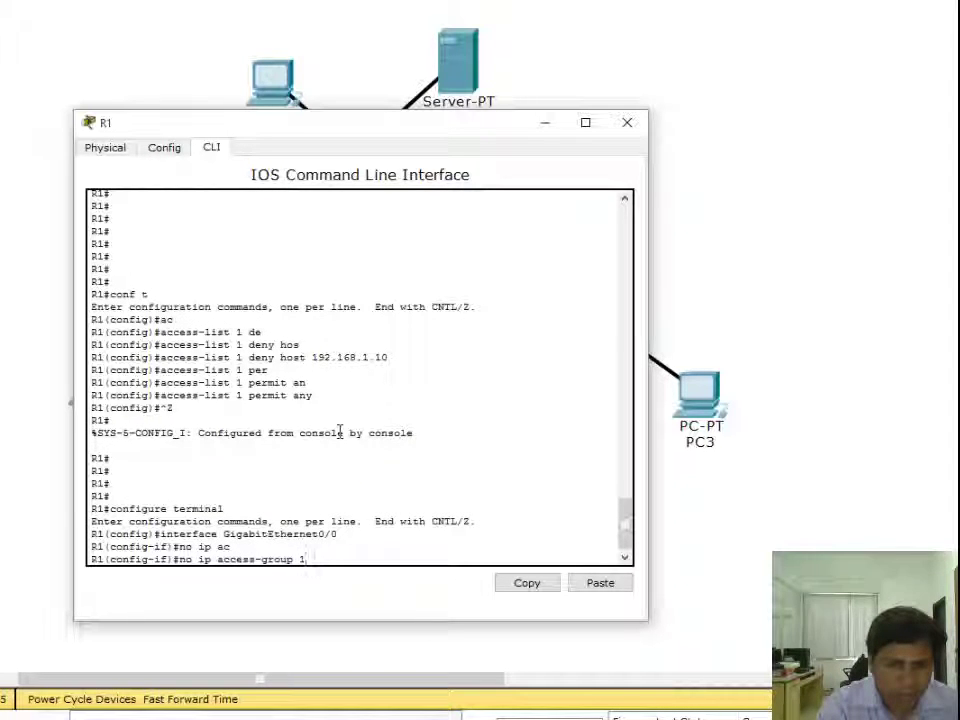
type(" in")
key("Return")
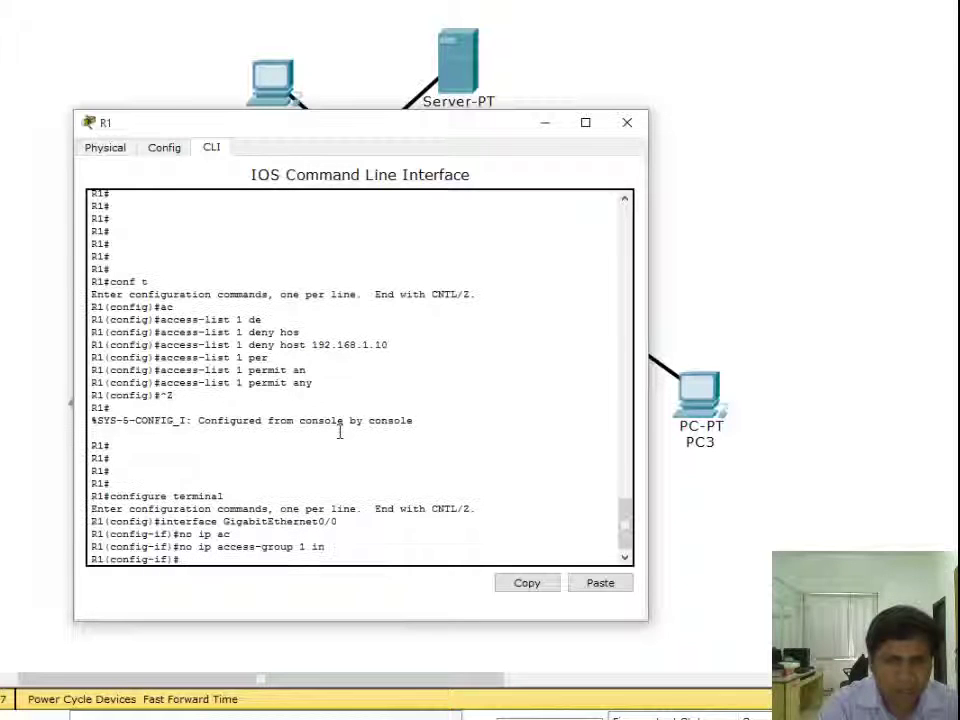
key("ctrl+z")
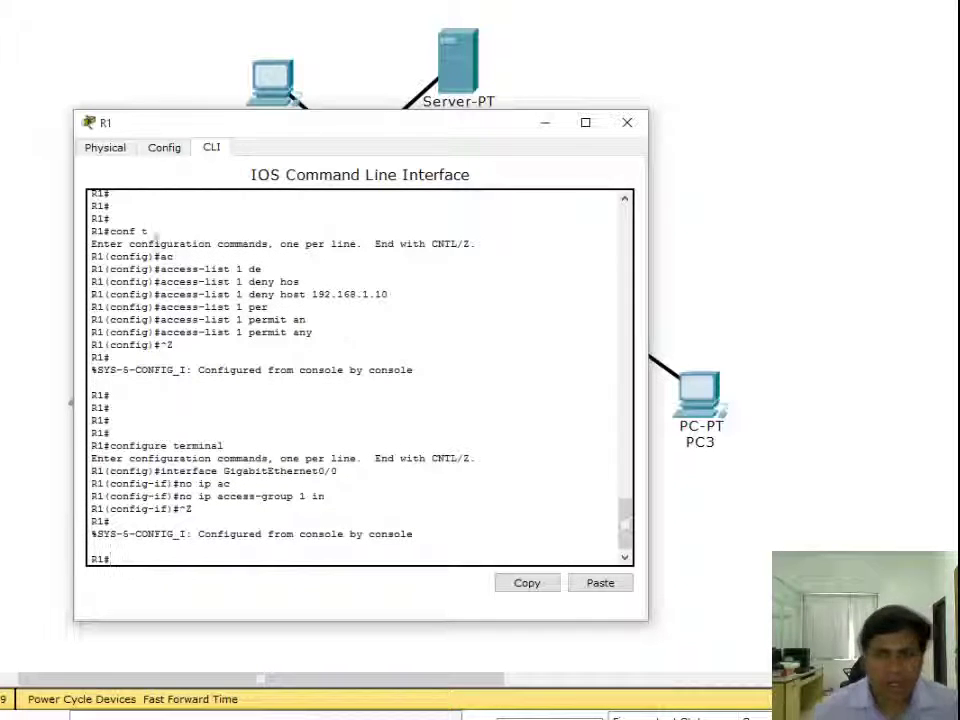
left_click(626, 122)
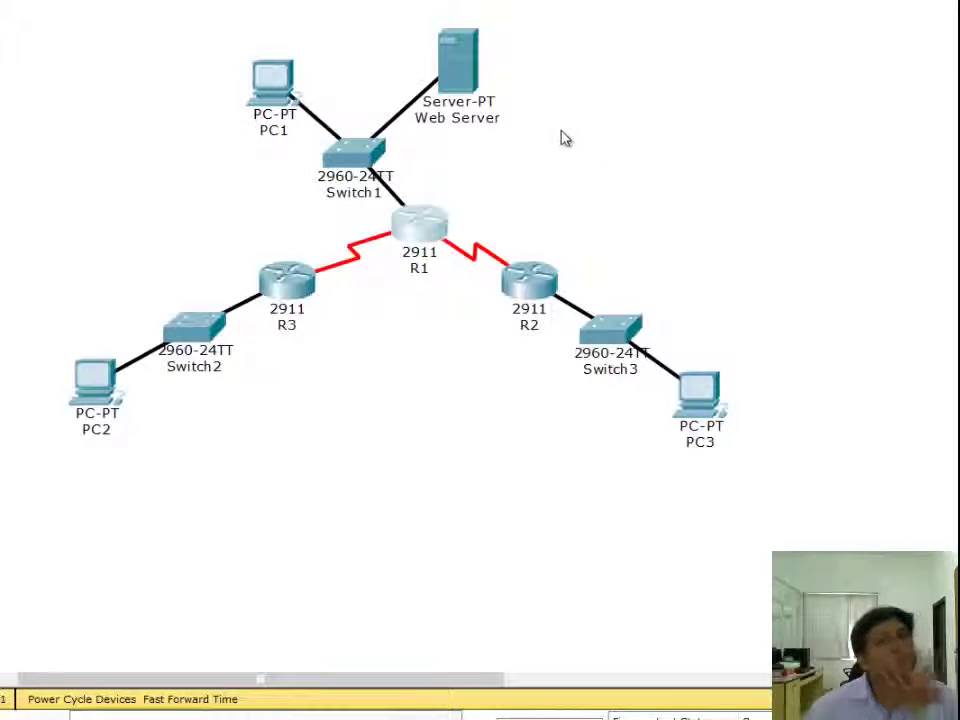
Repeat ping 192.168.3.10 from PC1's Command Prompt with the ACL removed from GigabitEthernet0/0, and close the PC1 window.
left_click(284, 96)
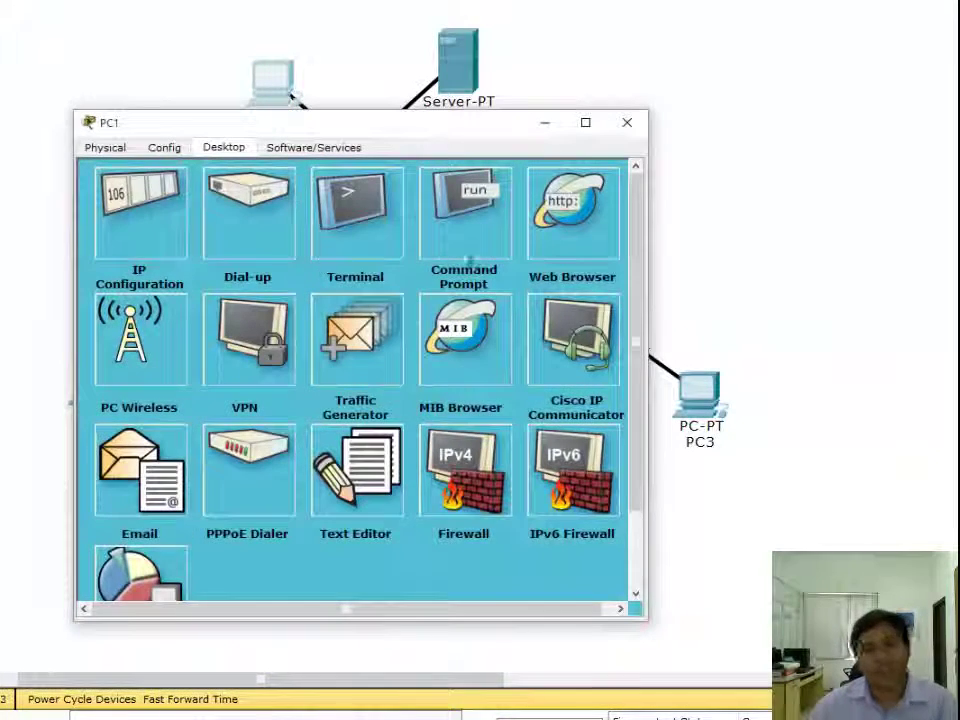
left_click(463, 210)
key("Up")
key("Return")
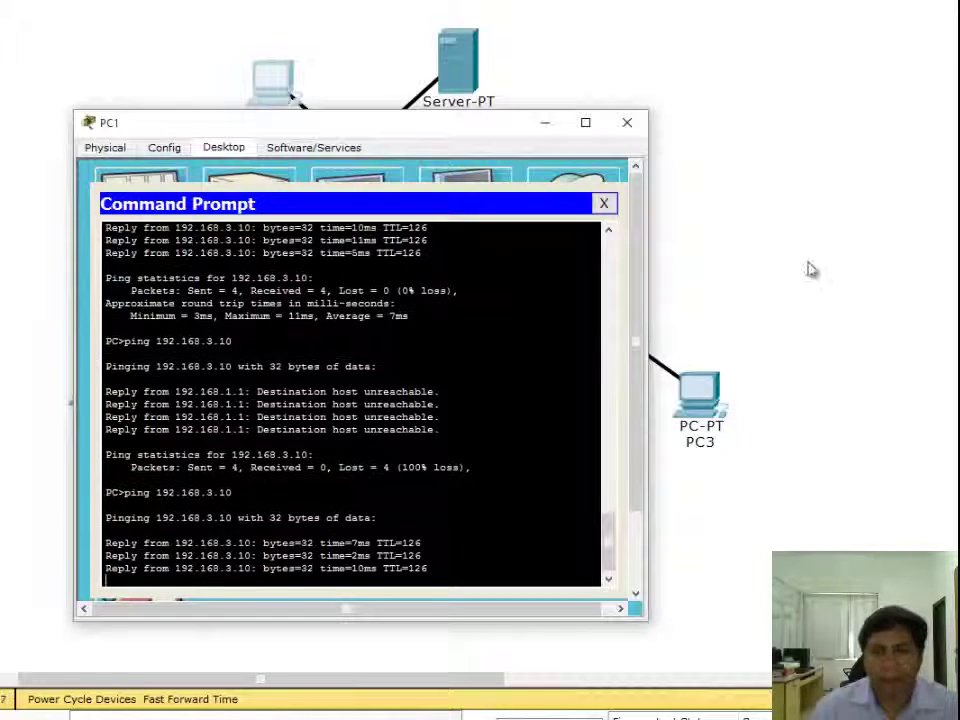
left_click(640, 133)
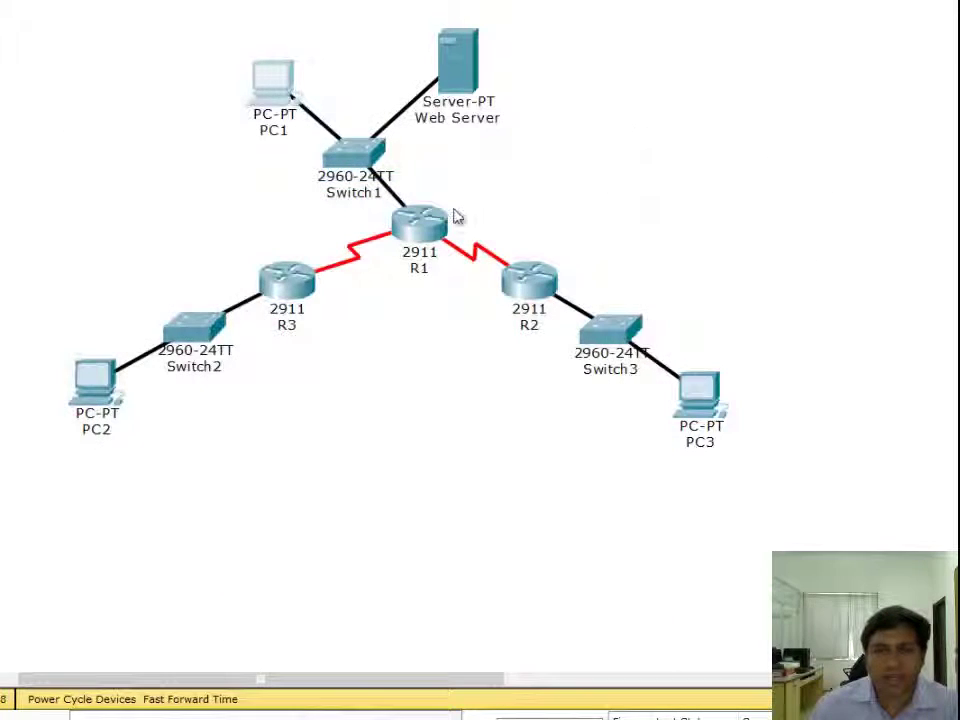
Reopen R1 and enter interface configuration mode for Serial0/0/0 in its CLI.
left_click(425, 218)
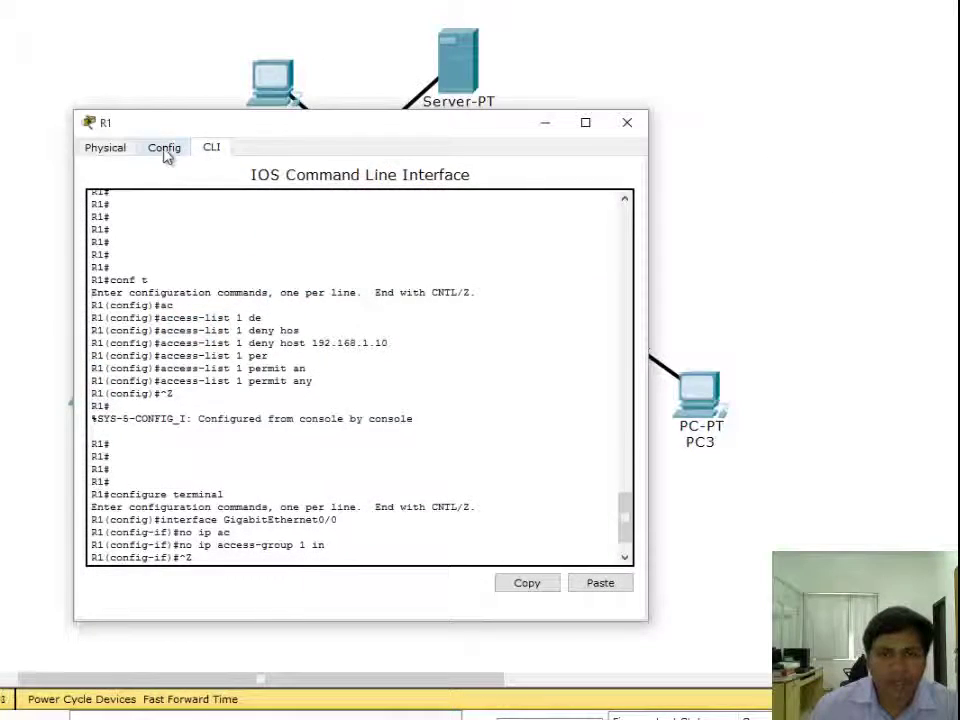
left_click(164, 150)
left_click(168, 384)
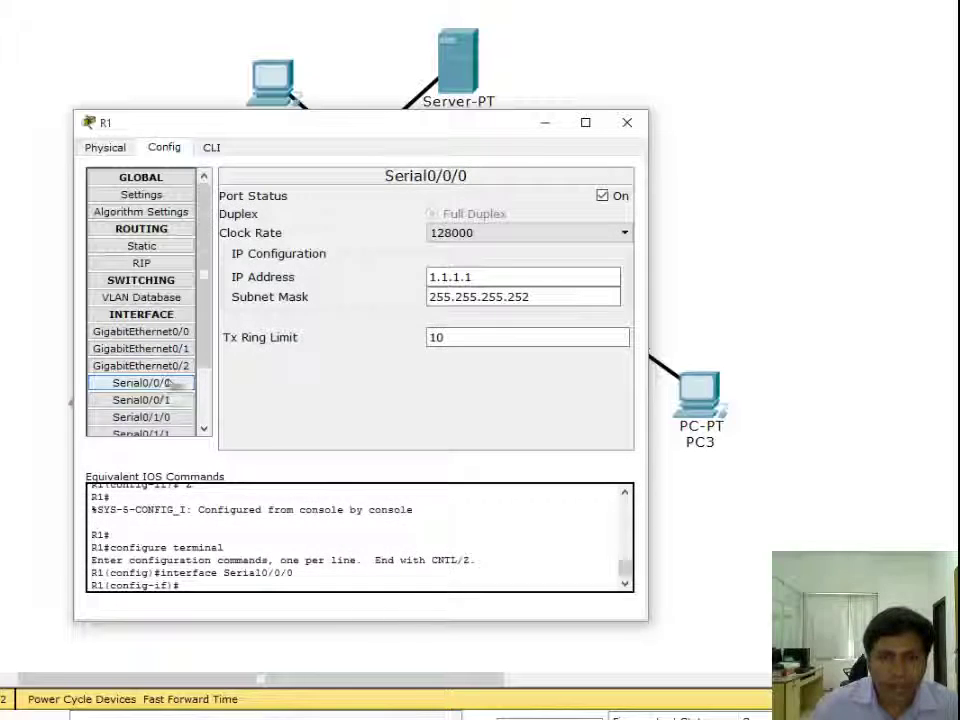
left_click(214, 148)
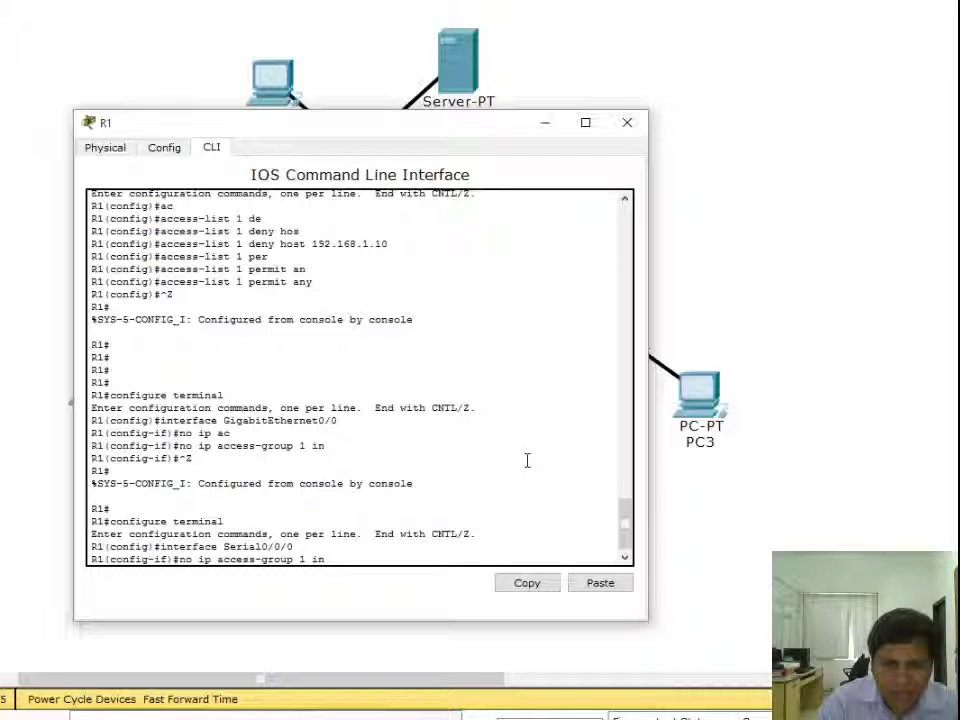
Apply access list 1 outbound on R1's Serial0/0/0 with ip access-group 1 out, and close R1.
key("ctrl+a")
key("Delete")
key("Delete")
key("Delete")
key("Right")
key("Right")
key("Right")
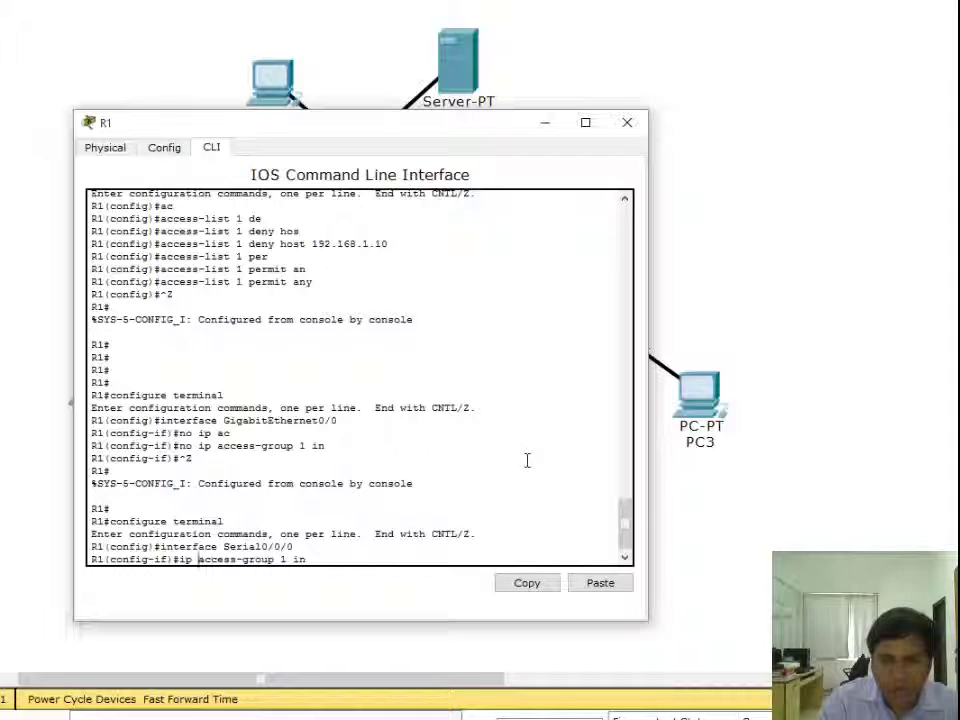
key("Right")
key("Right")
key("Right")
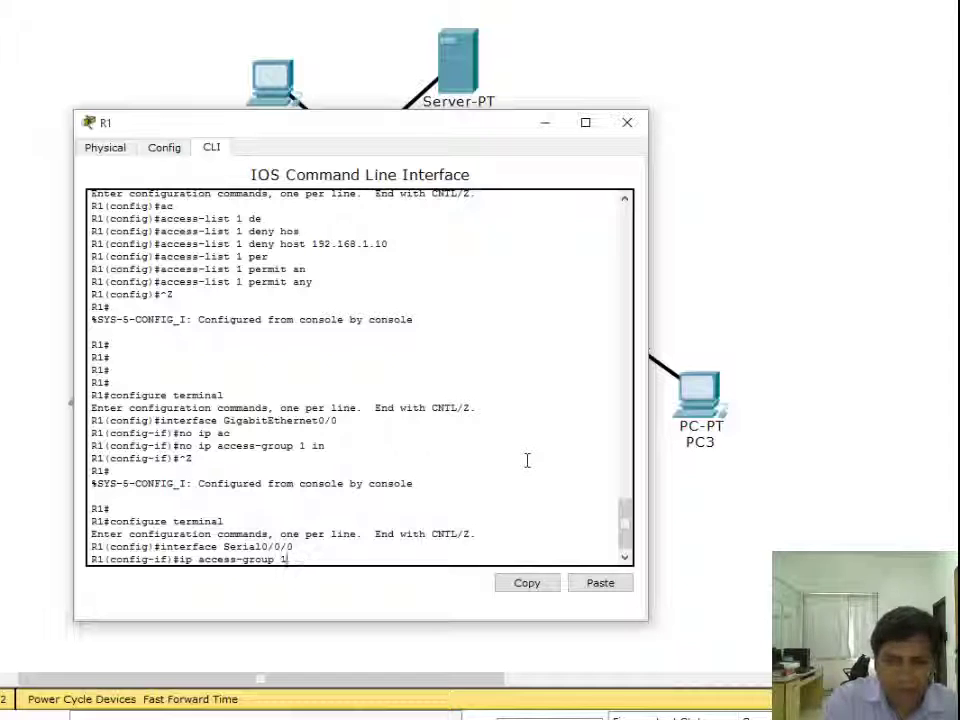
type("out")
key("Return")
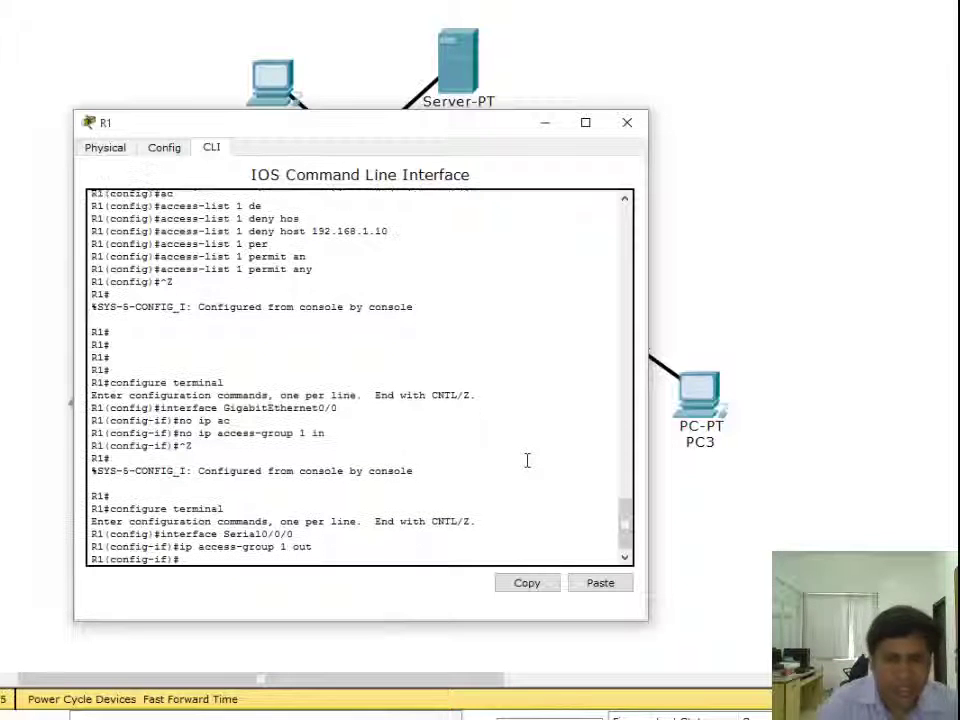
left_click(627, 122)
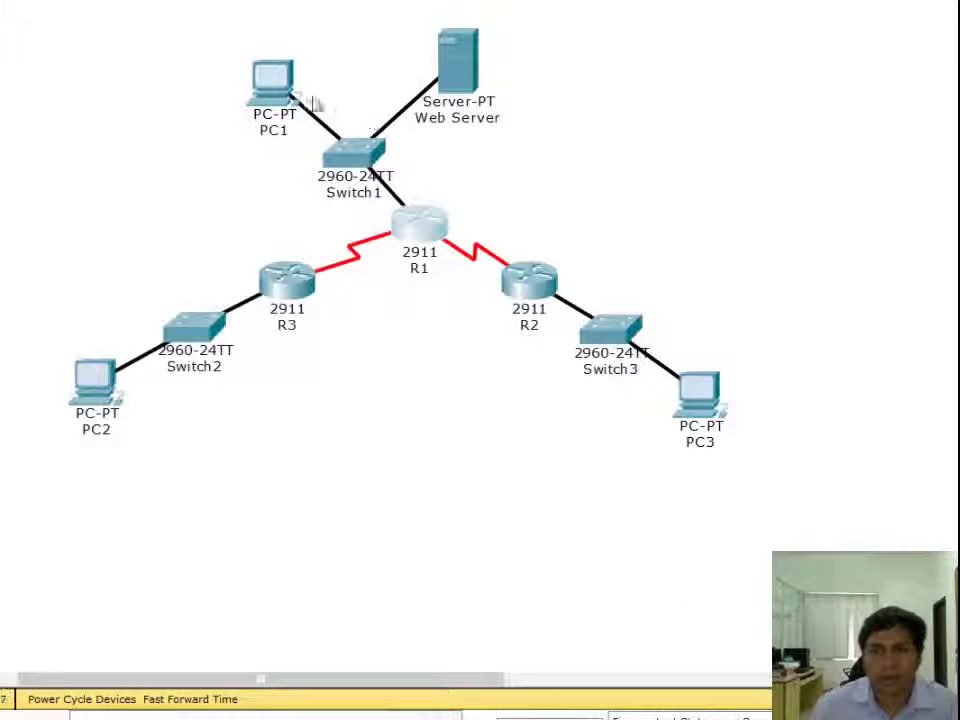
Run ping 192.168.3.10 again from PC1's Command Prompt to test the outbound ACL on Serial0/0/0.
left_click(276, 84)
left_click(462, 200)
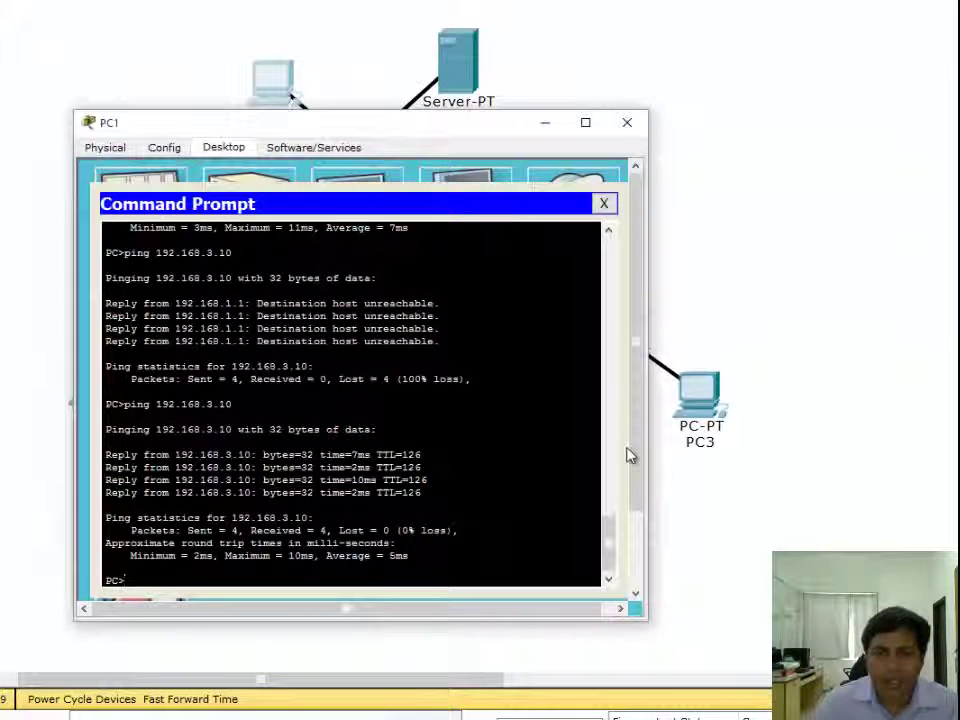
key("Up")
key("Return")
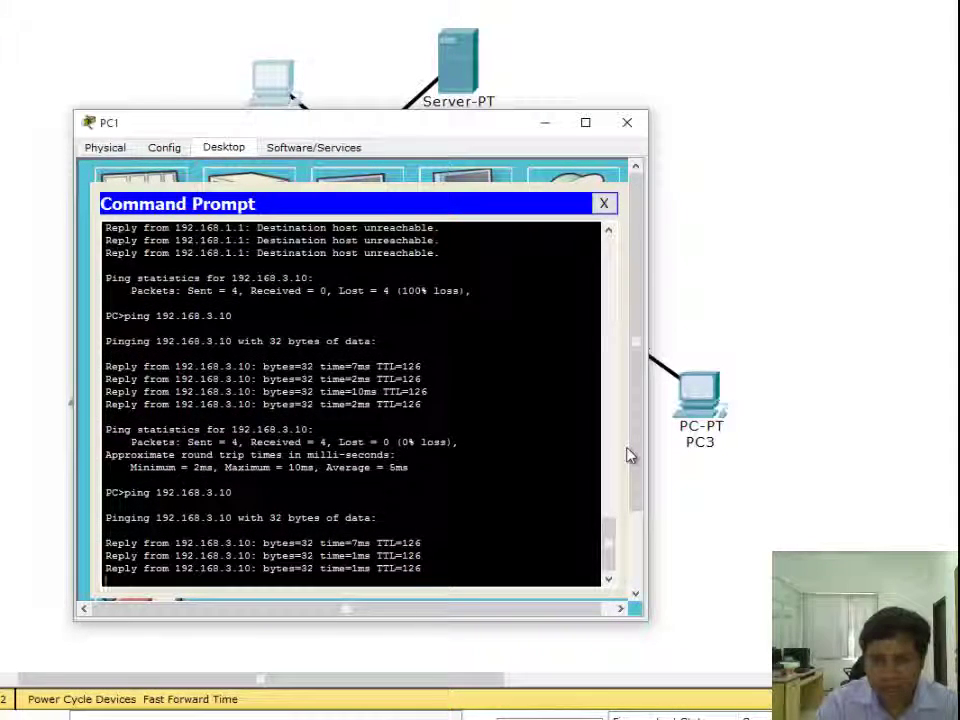
Ping 192.168.2.10 from PC1's command prompt.
type("ping 192.168.3.1")
key("BackSpace")
key("BackSpace")
key("BackSpace")
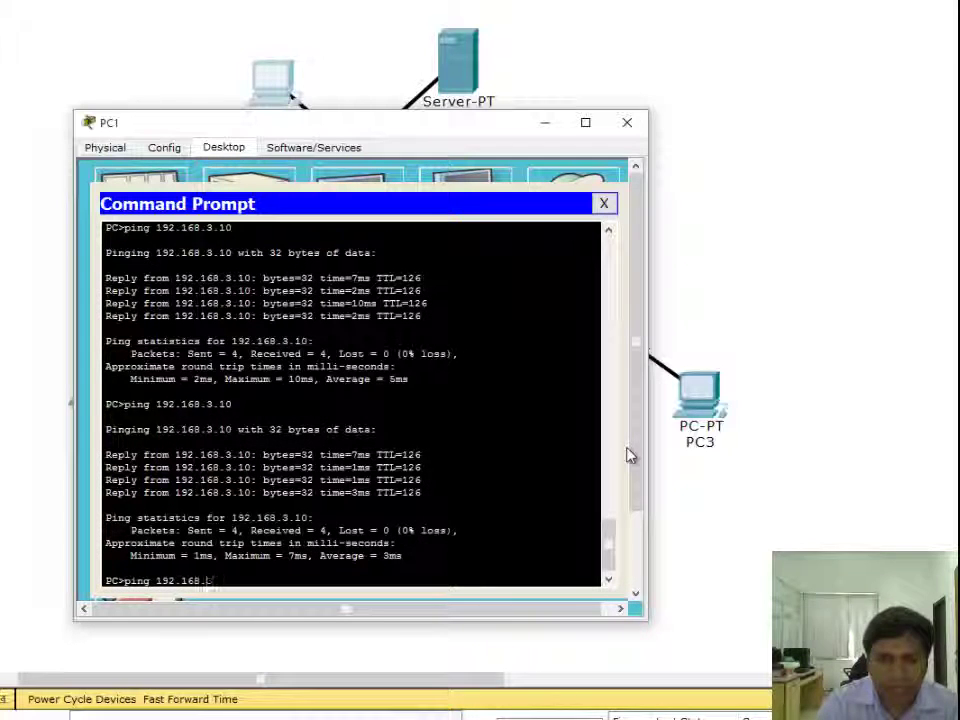
type("2.10")
key("Return")
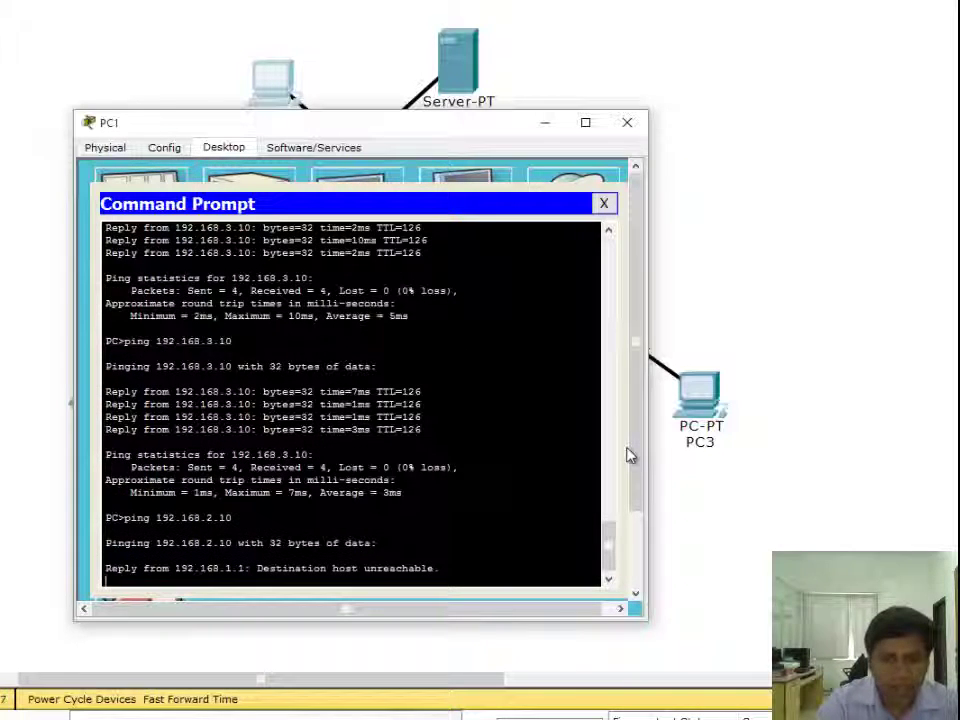
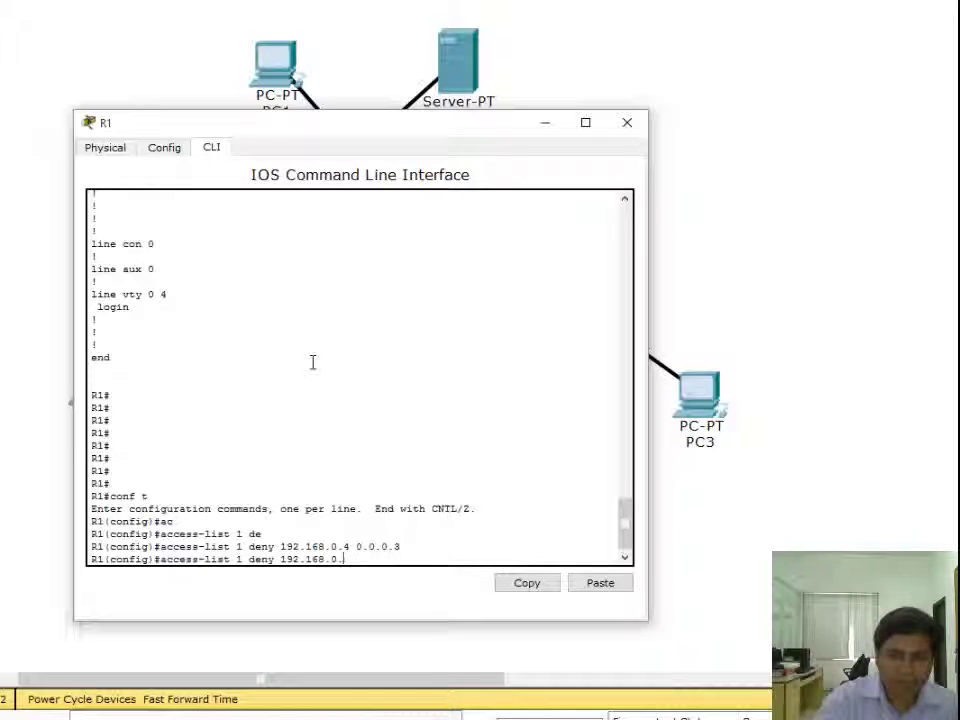
Add a permit any entry to access list 1 on router R1 and close the router's window.
type("per")
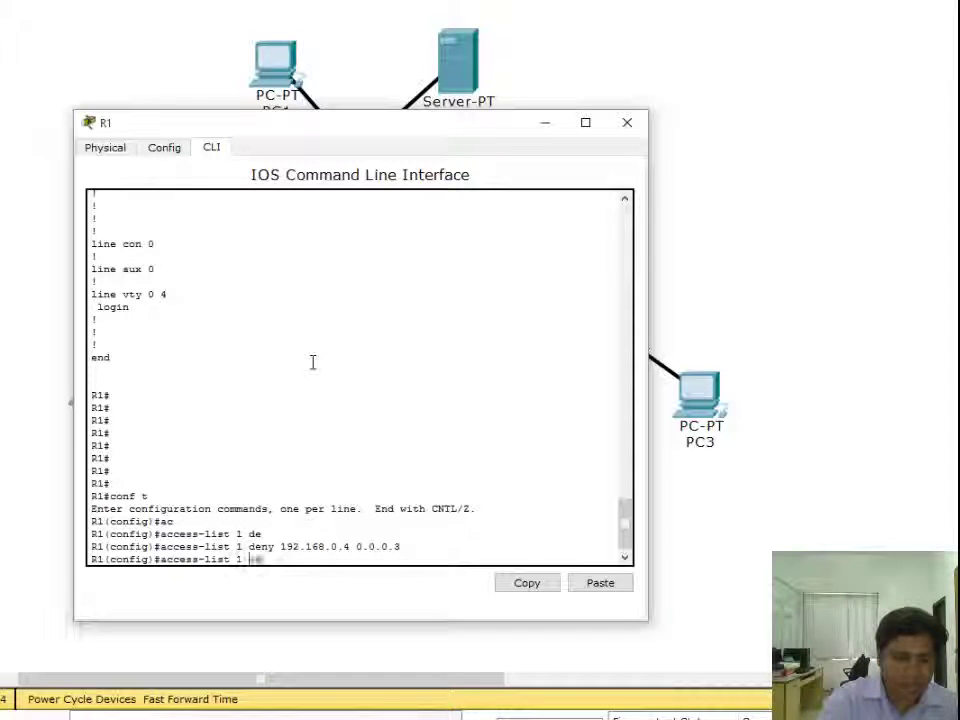
type("mit any")
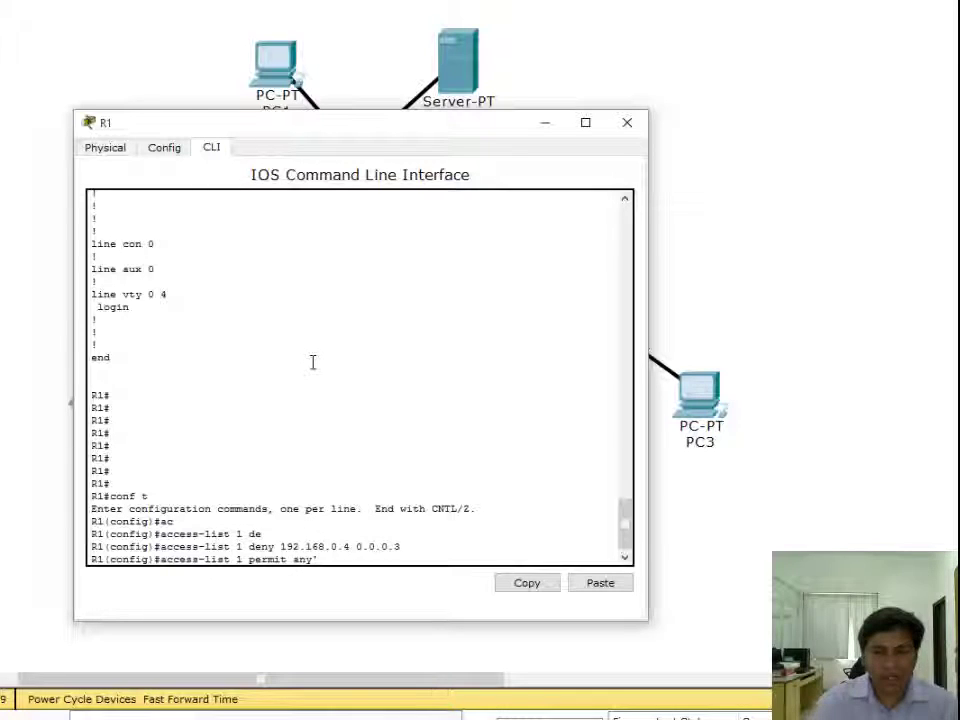
key("Return")
left_click(626, 123)
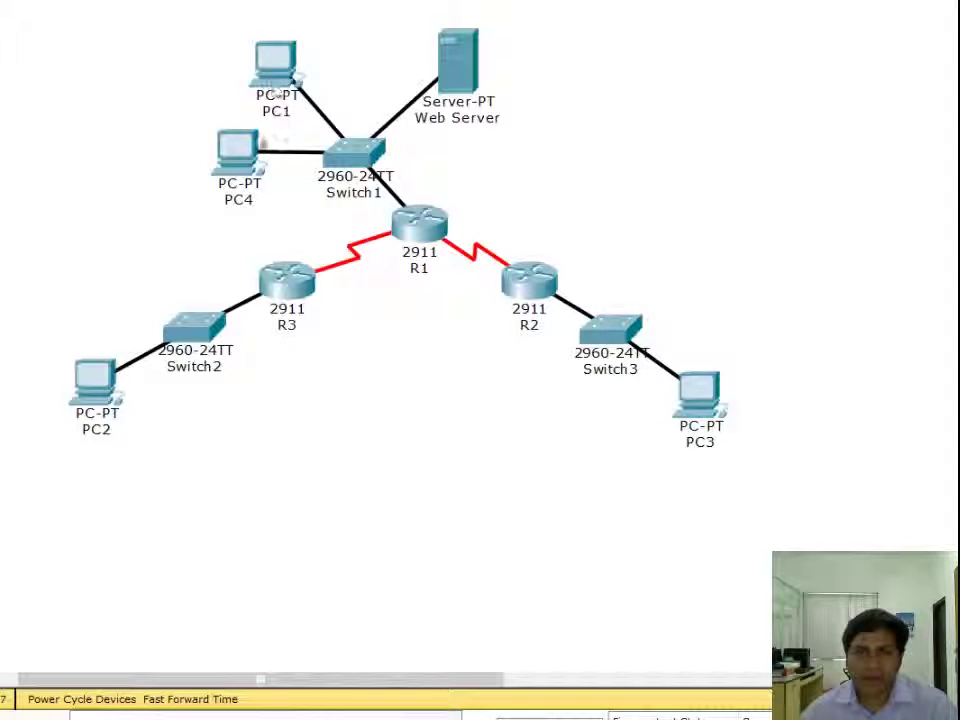
Open the command prompt on PC4 and ping 192.168.3.10.
left_click(243, 157)
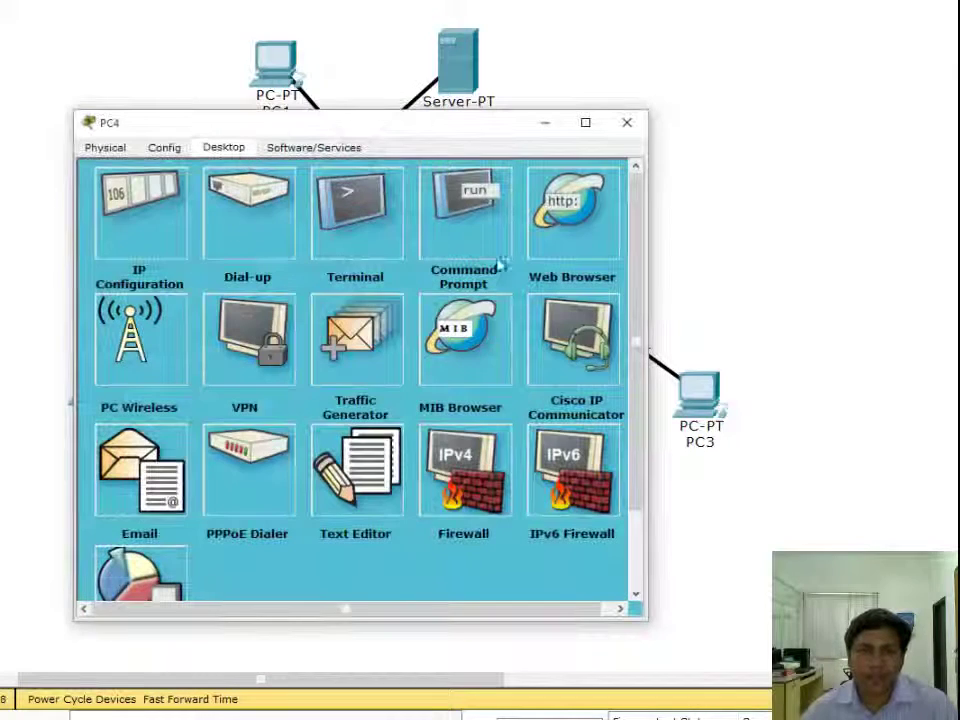
left_click(490, 252)
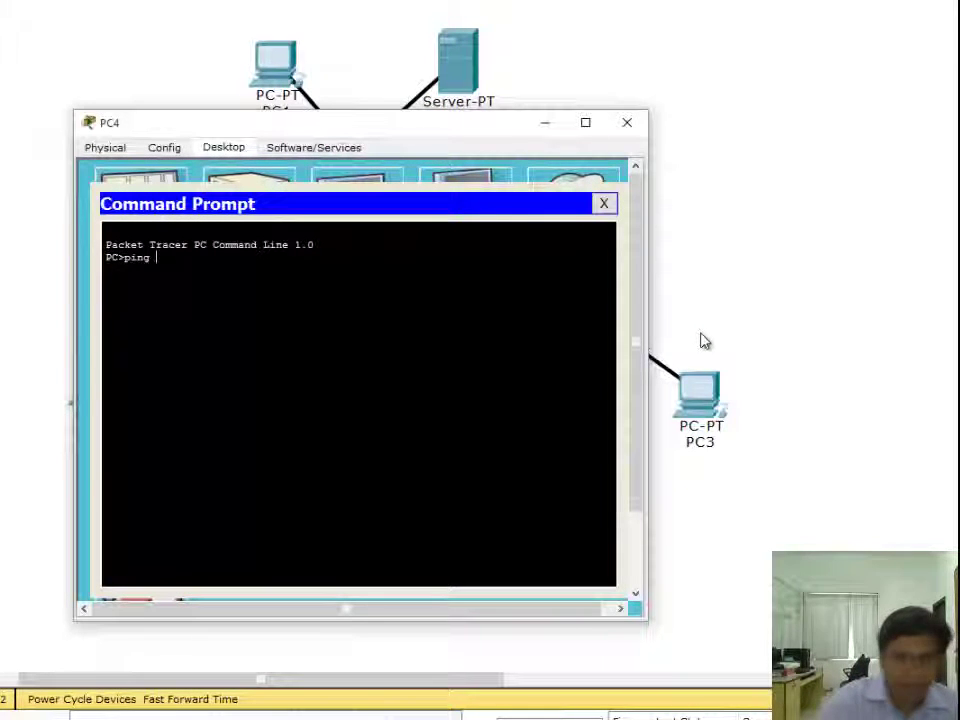
type("ping 192.168.")
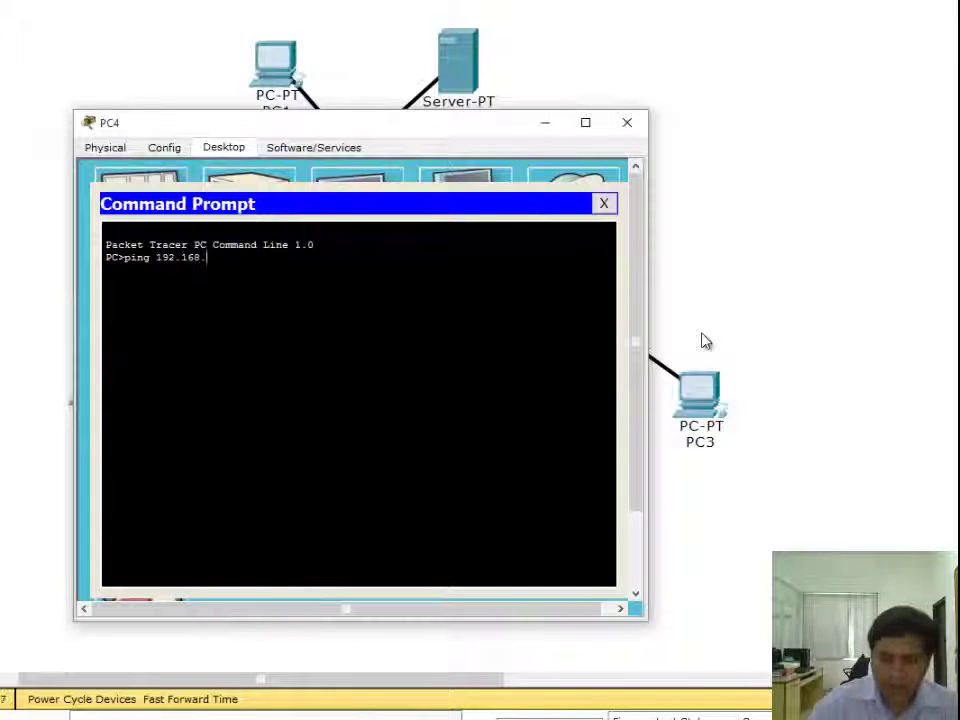
type("0.10")
key("Return")
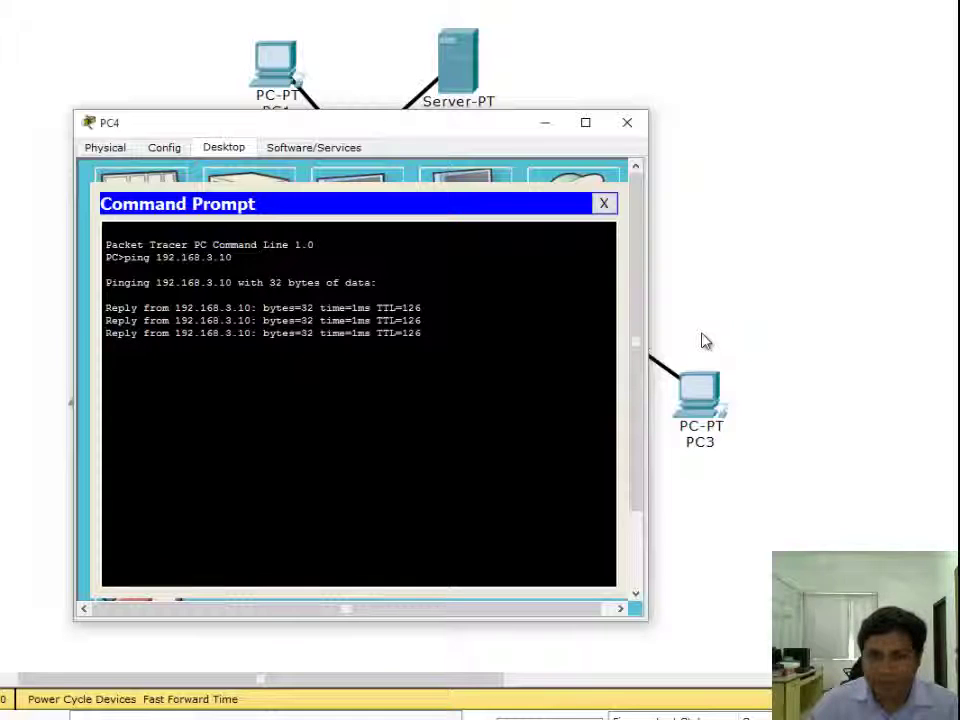
Ping 192.168.2.10 from PC4, close its window, and reopen PC4 to check its IP configuration.
key("Up")
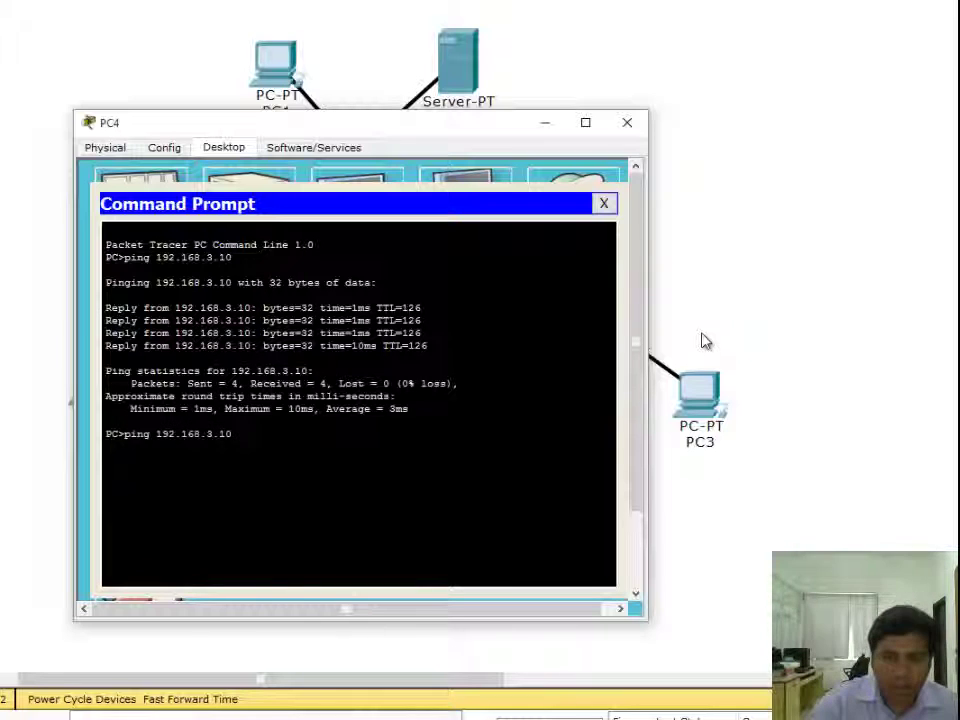
key("BackSpace")
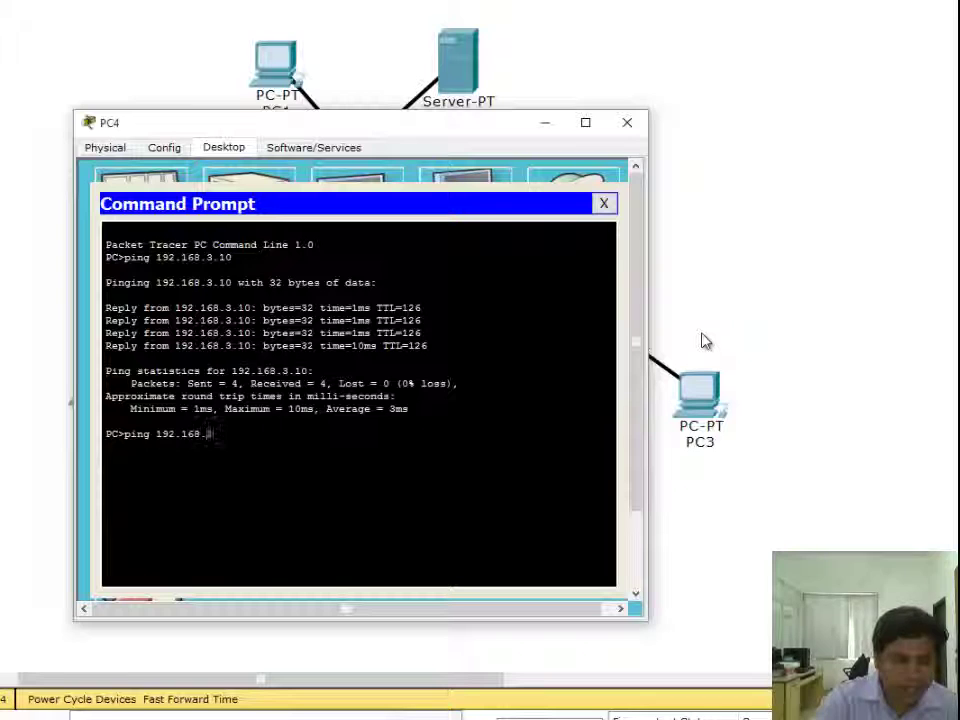
key("Return")
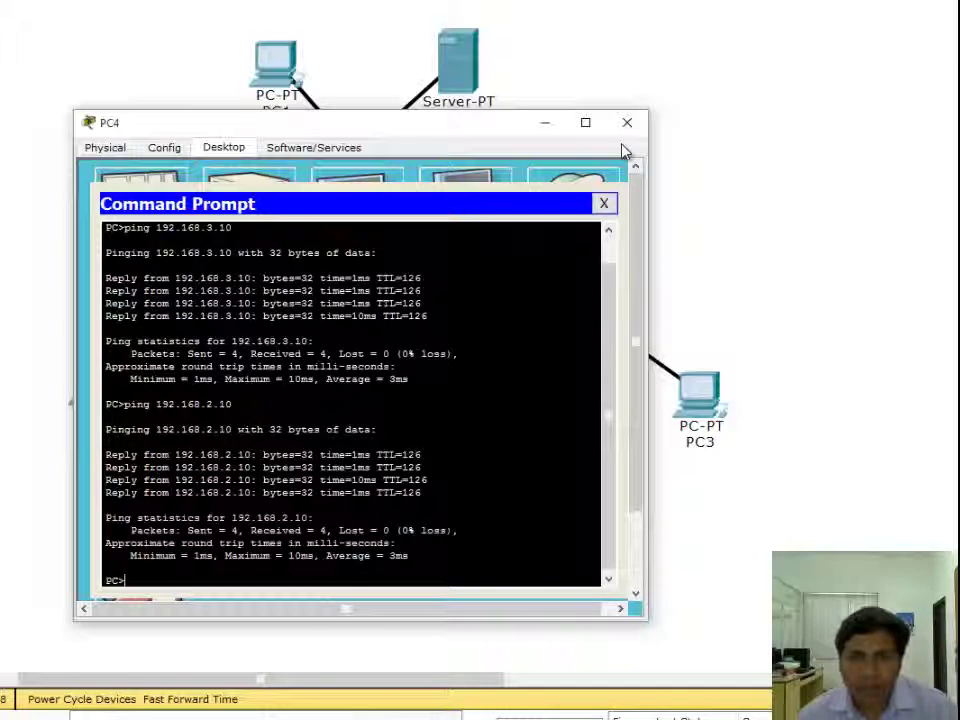
left_click(627, 122)
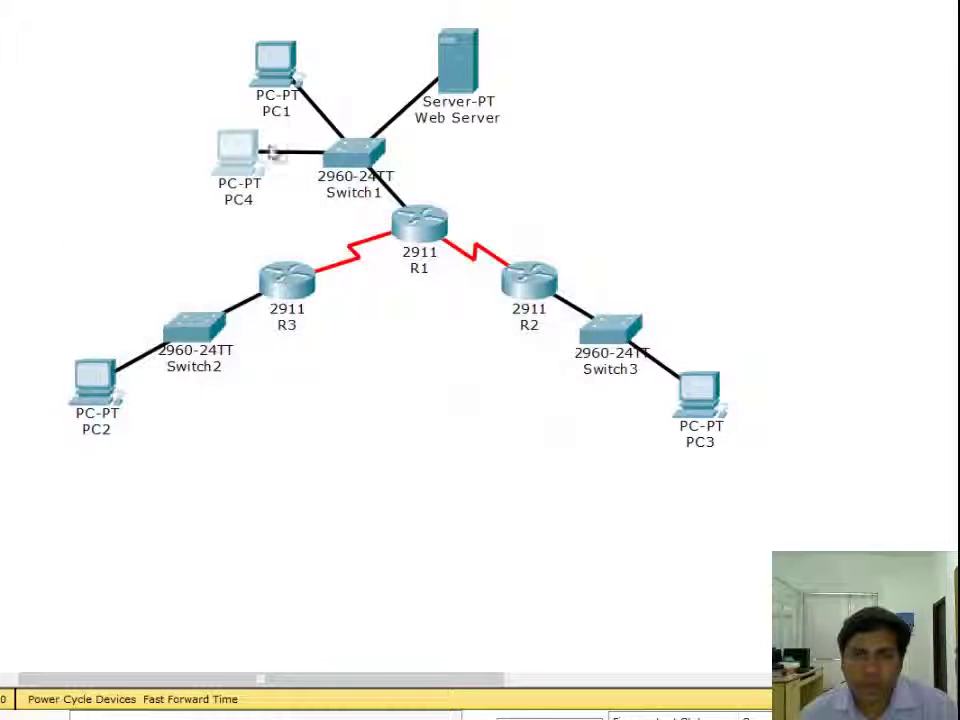
left_click(238, 158)
left_click(129, 214)
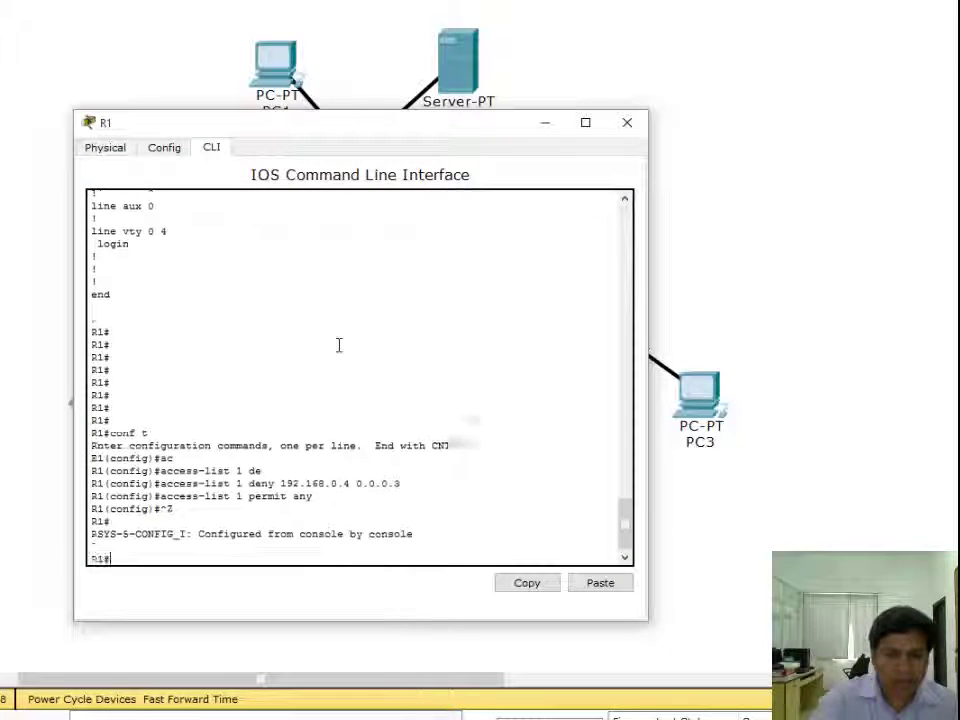
Display the access lists configured on router R1, then close its window.
key("Return")
key("Return")
type("sh ac")
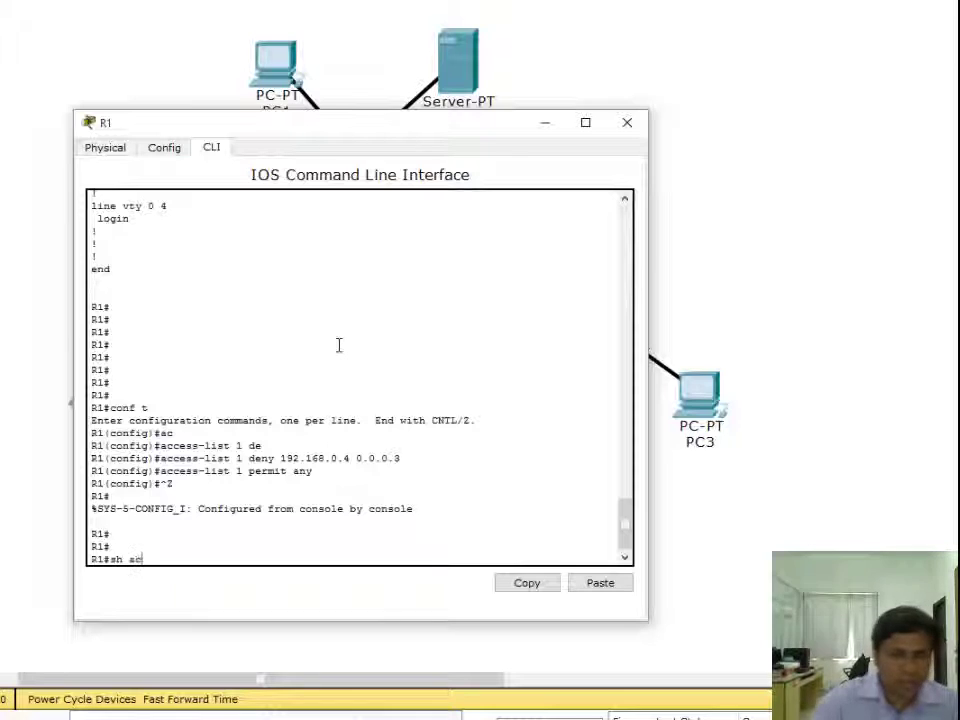
key("Tab")
key("Return")
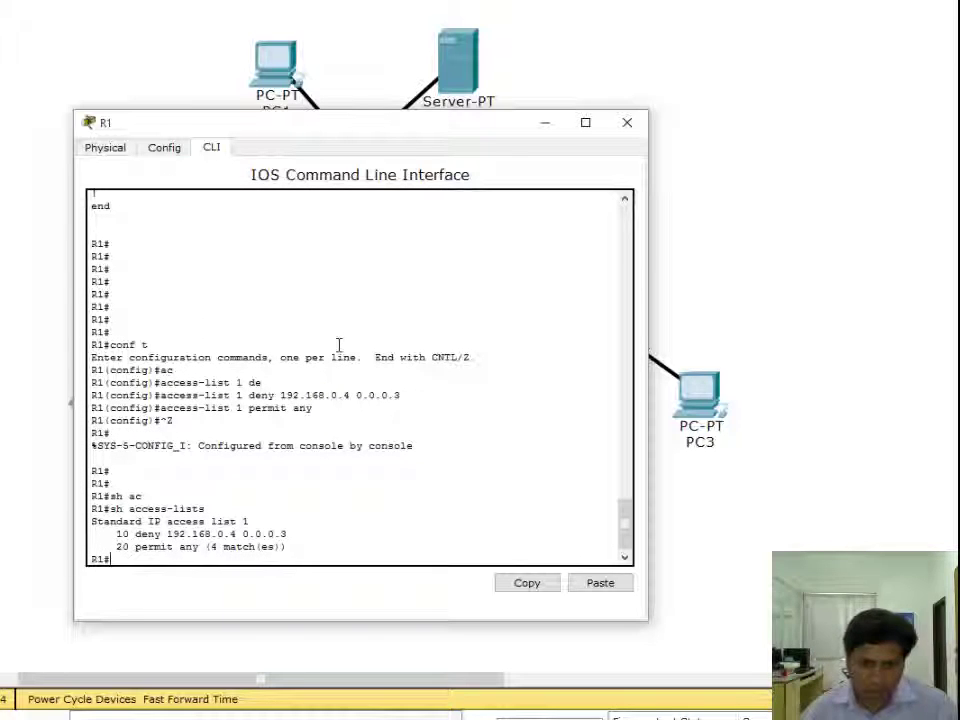
left_click(627, 122)
Reopen PC4's command prompt and repeat the ping to 192.168.2.10.
left_click(229, 163)
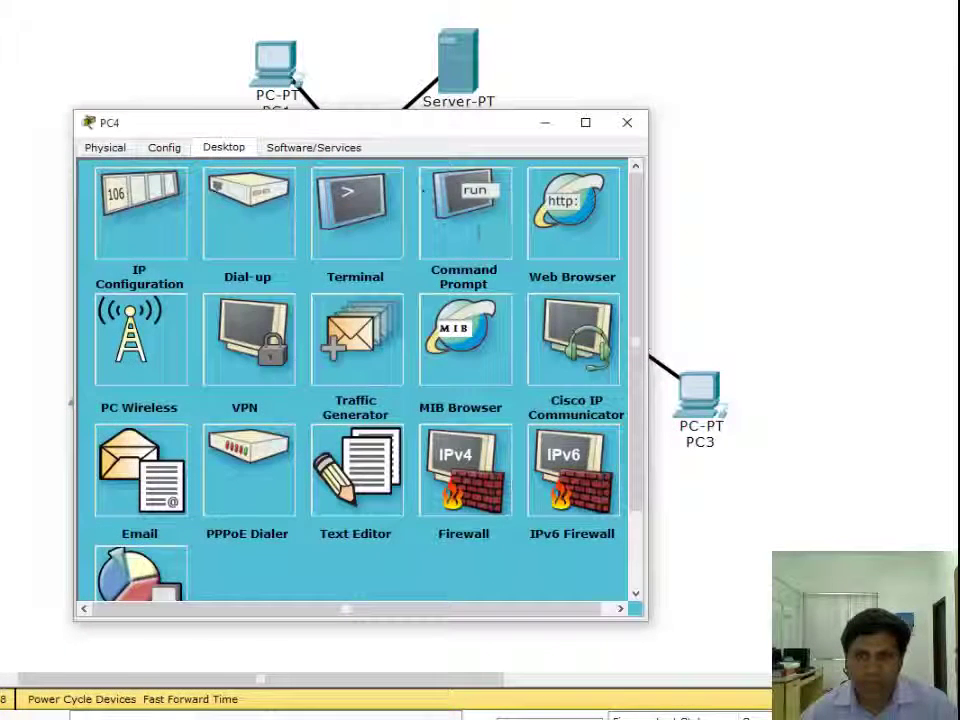
left_click(458, 195)
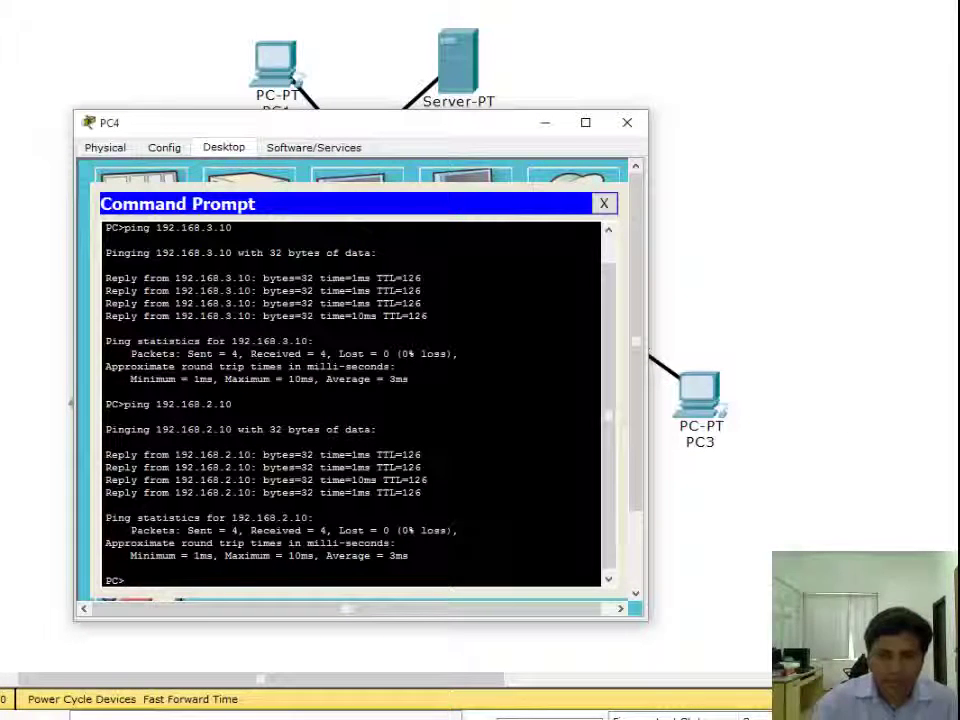
key("Up")
key("Return")
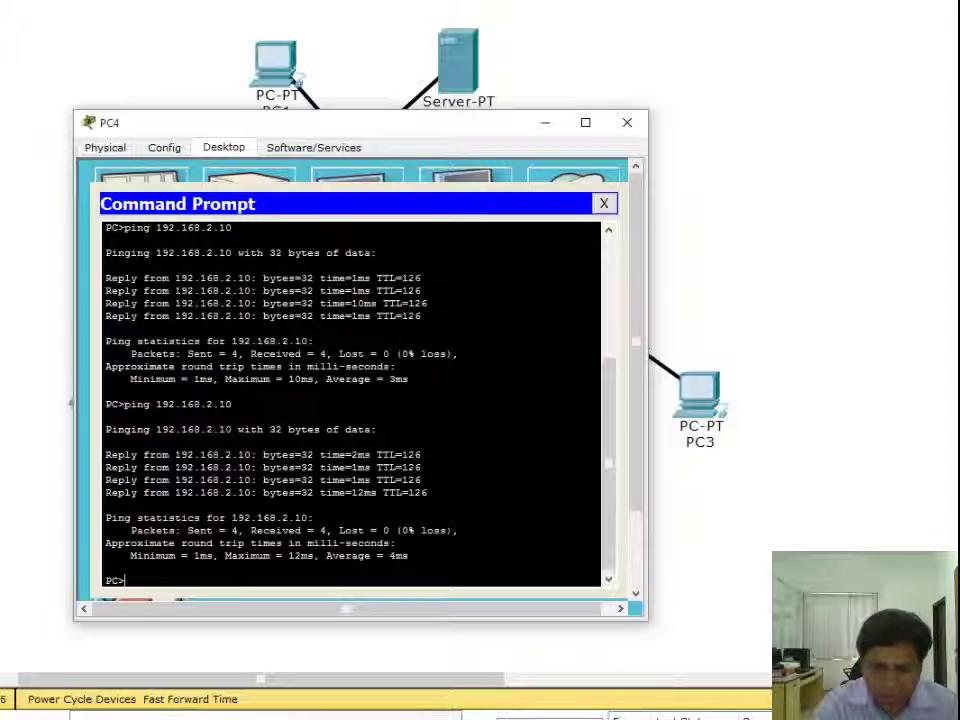
Repeat the ping from PC4 to 192.168.3.10 and close the PC4 window.
key("Up")
key("BackSpace")
key("BackSpace")
key("BackSpace")
key("BackSpace")
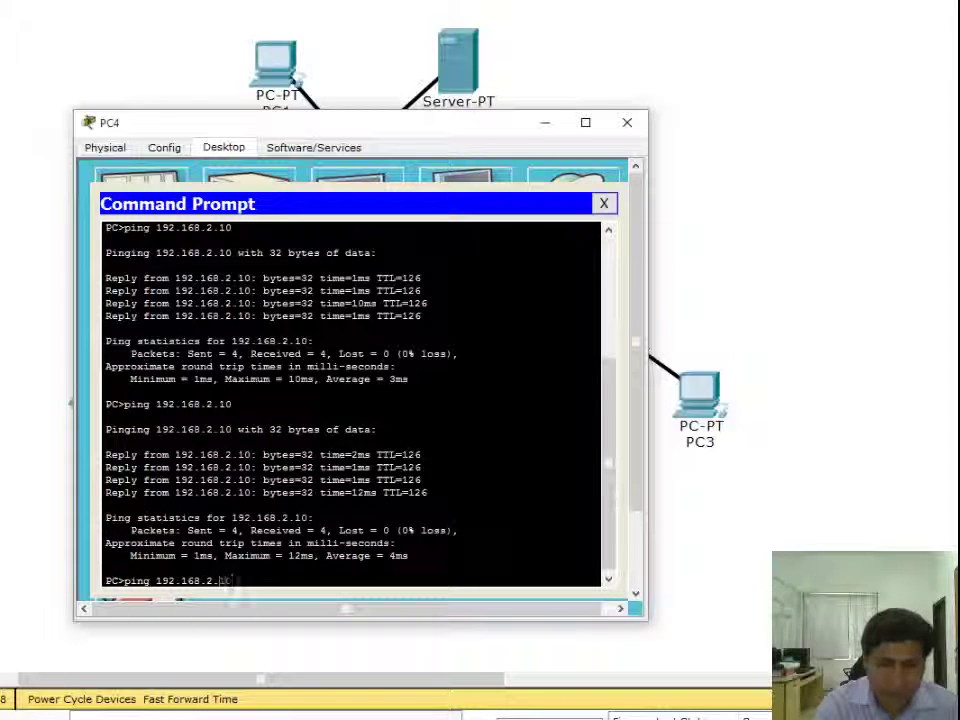
type("3.10")
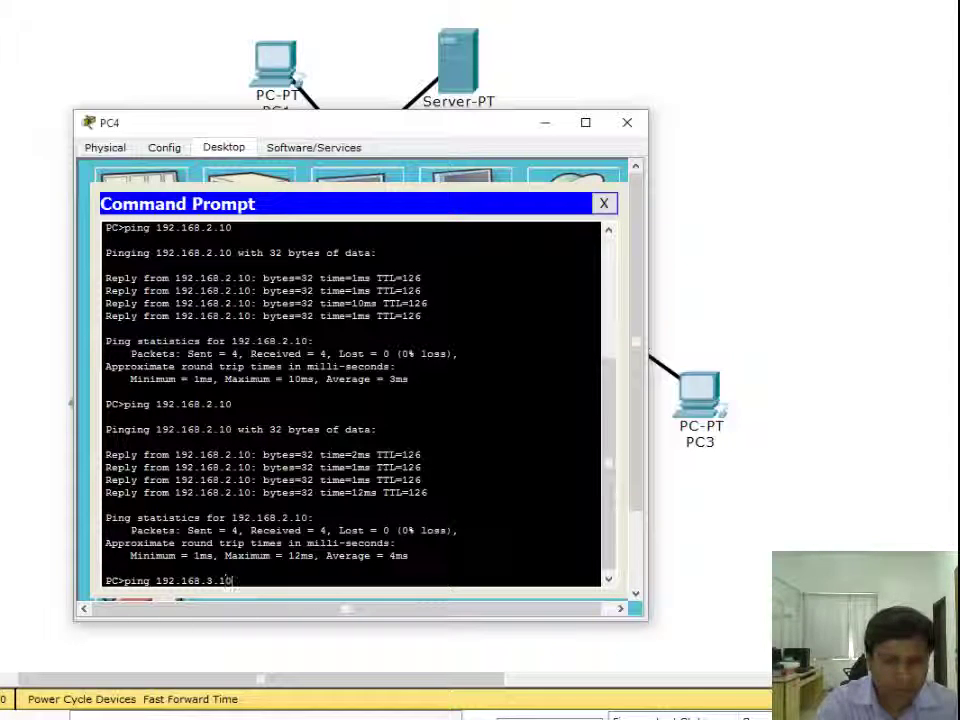
key("Return")
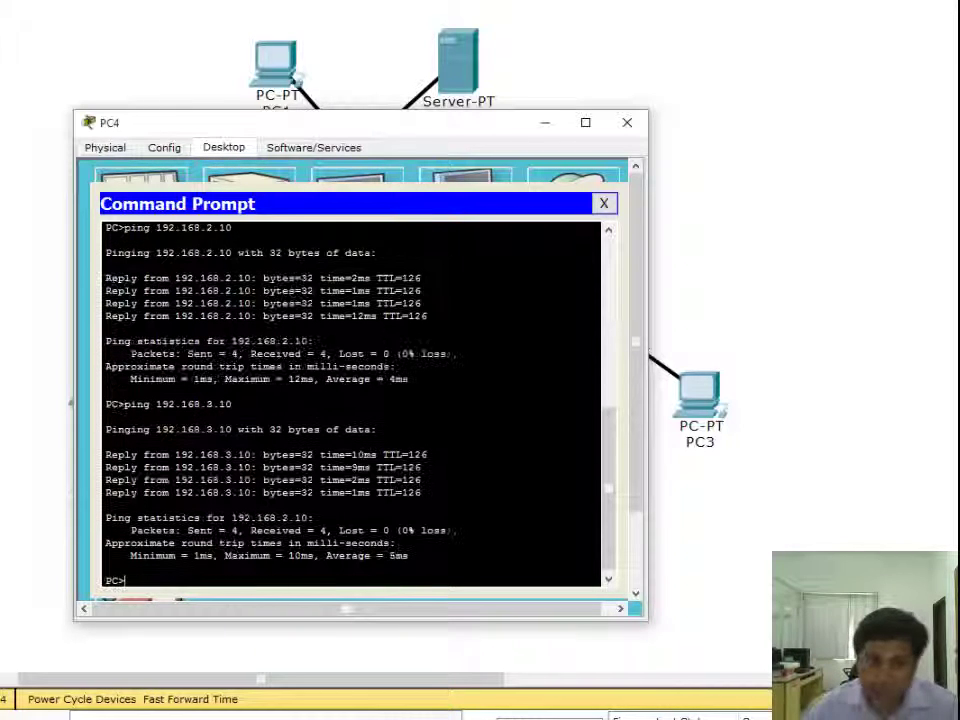
left_click(637, 125)
Open router R1's command line and enter global configuration mode.
left_click(419, 222)
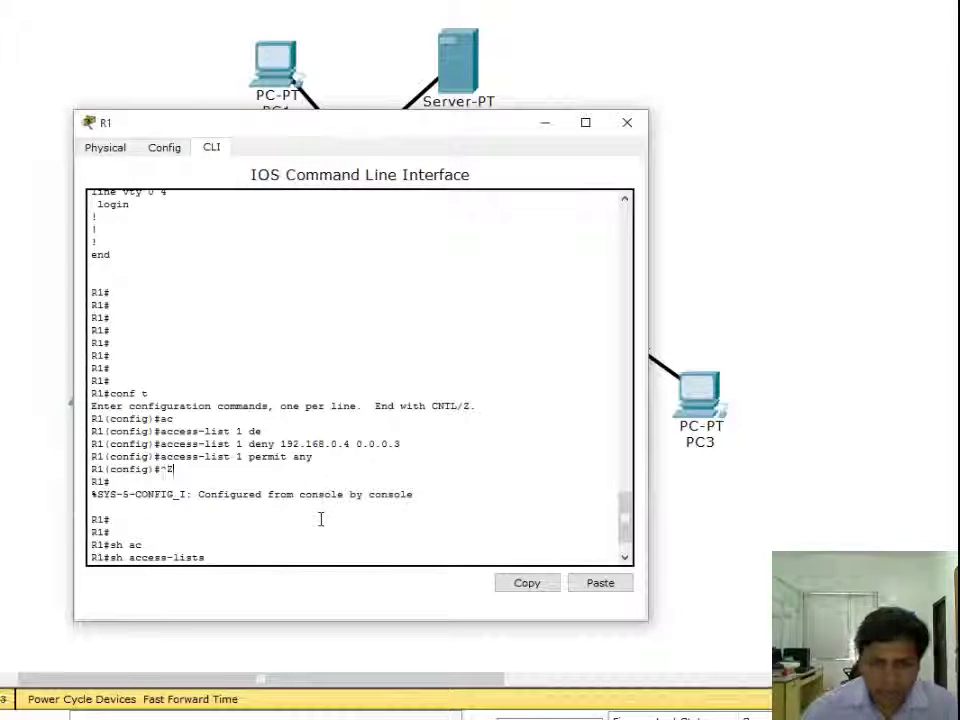
key("Return")
key("Return")
key("Return")
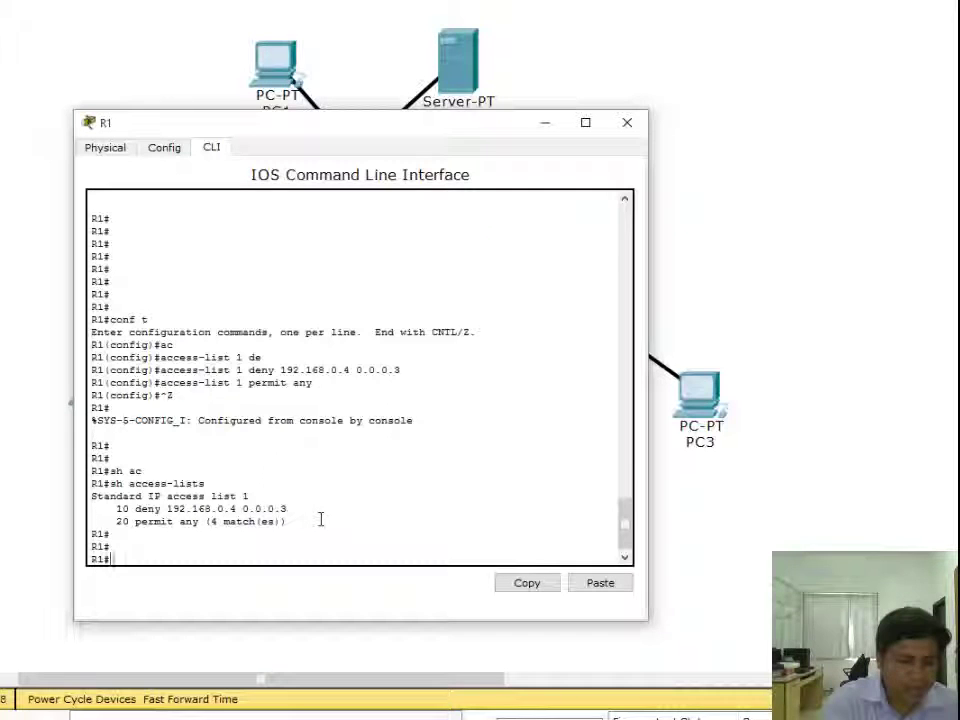
type("conf t")
key("Return")
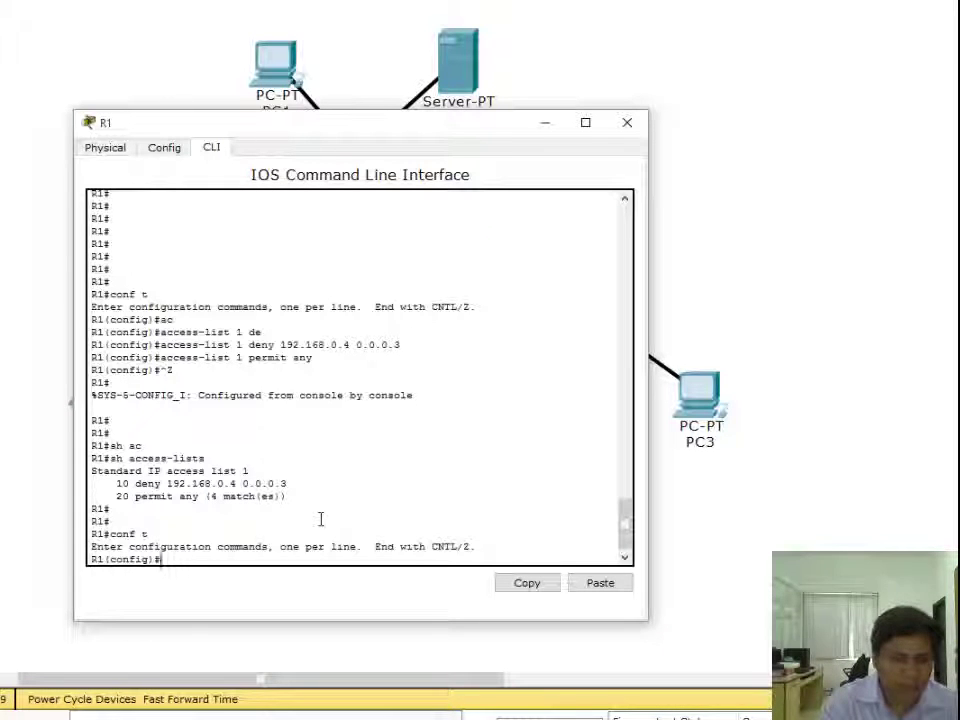
type("ac")
key("Tab")
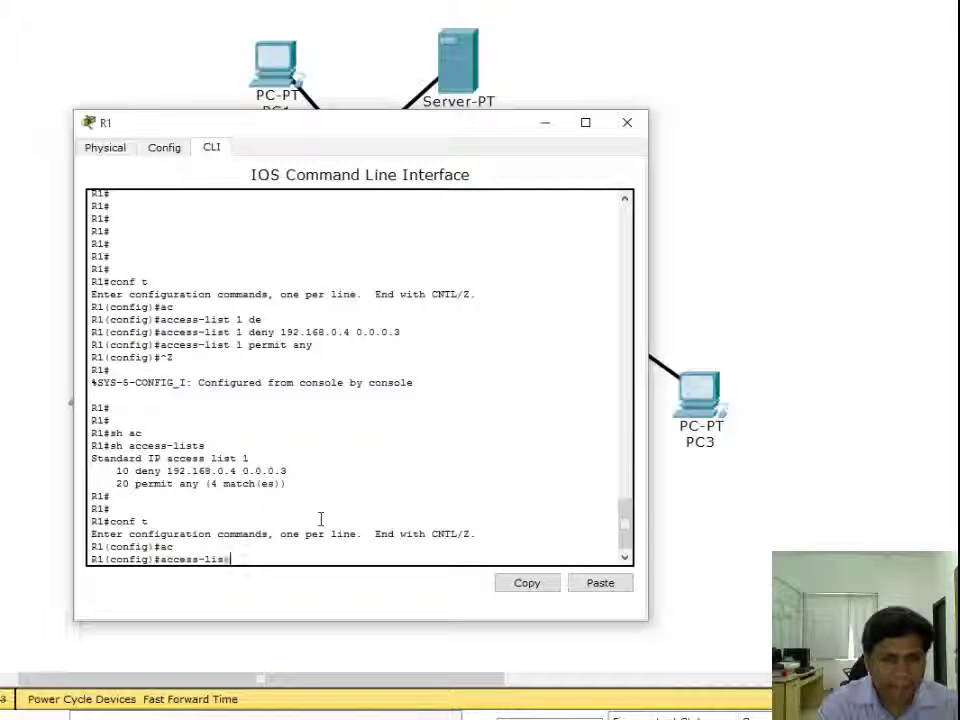
key("BackSpace")
key("BackSpace")
key("BackSpace")
key("BackSpace")
key("BackSpace")
key("BackSpace")
key("BackSpace")
key("BackSpace")
key("BackSpace")
key("BackSpace")
Remove access list 1 from router R1 with no access-list 1.
type("no a")
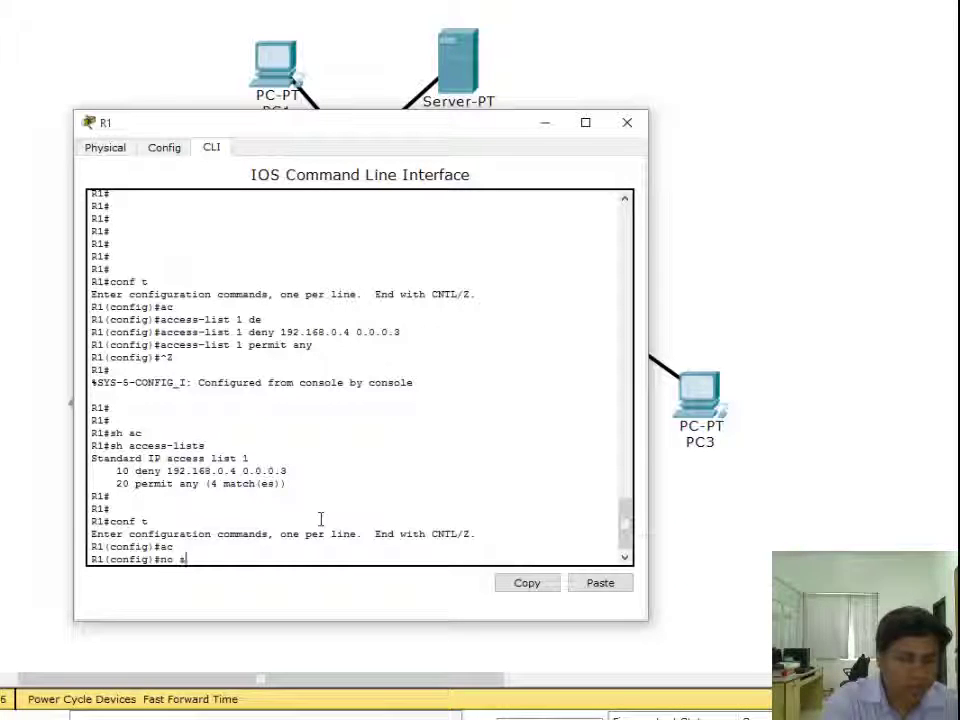
type("c")
key("Tab")
type("1")
key("Return")
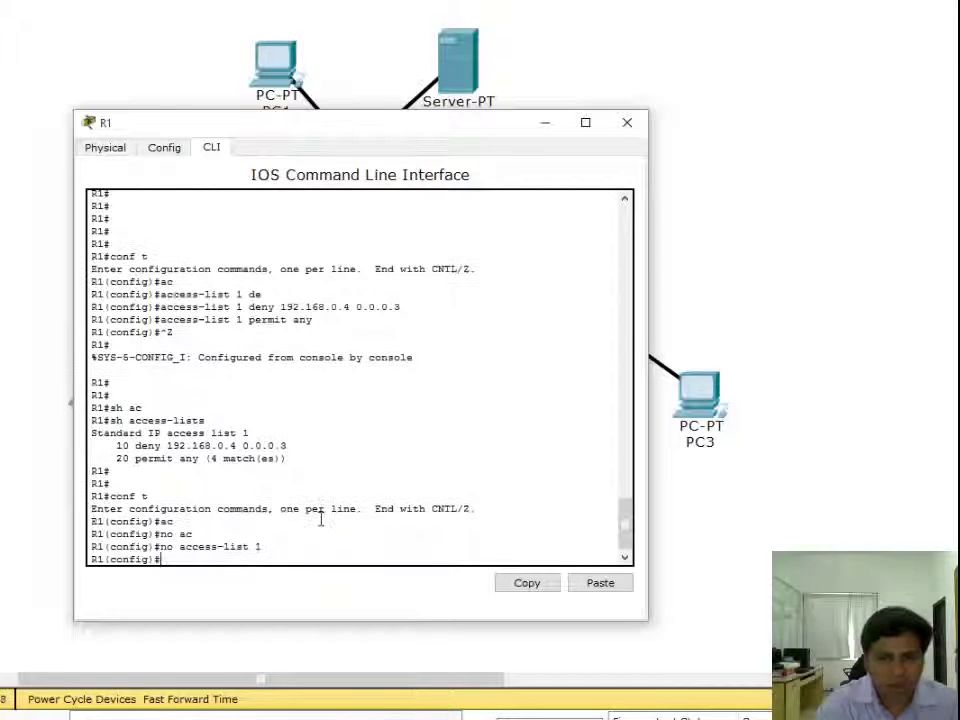
type("ac")
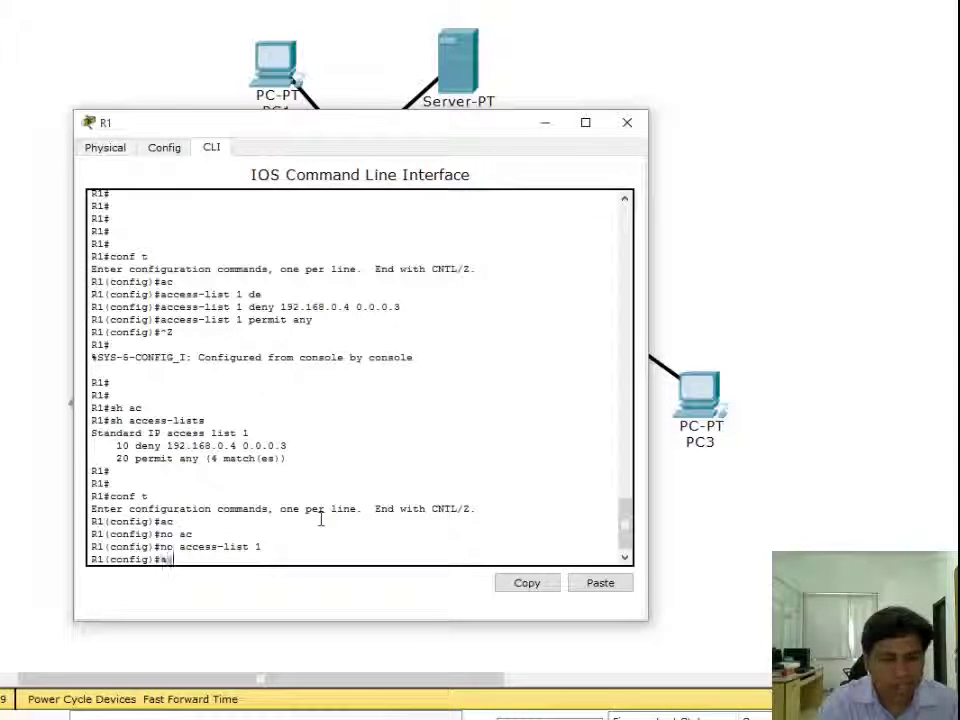
key("Tab")
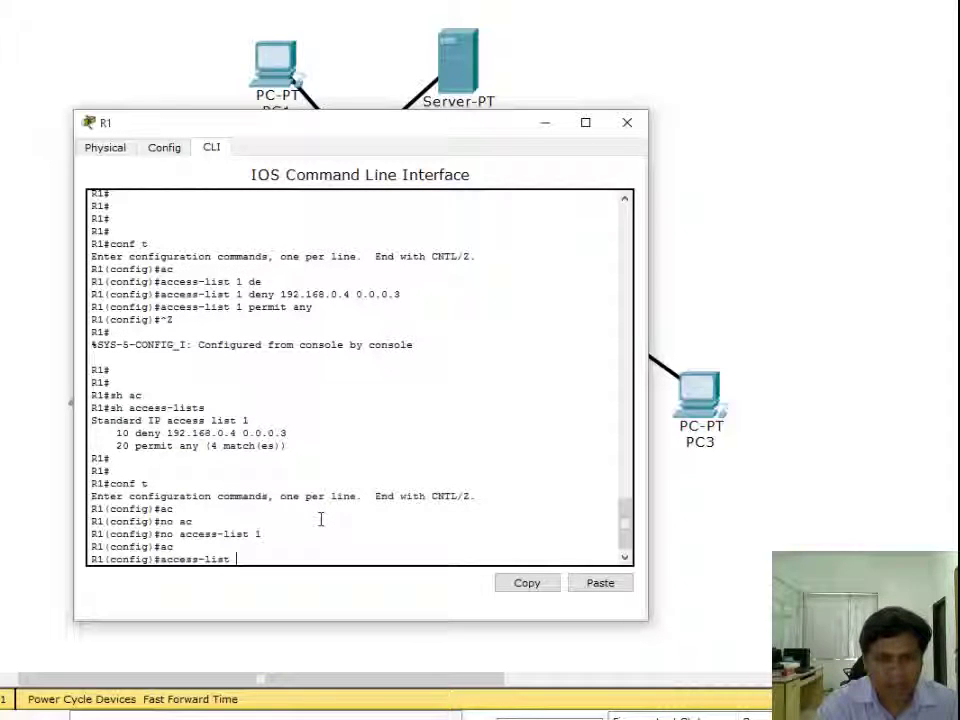
type("1 deny 19")
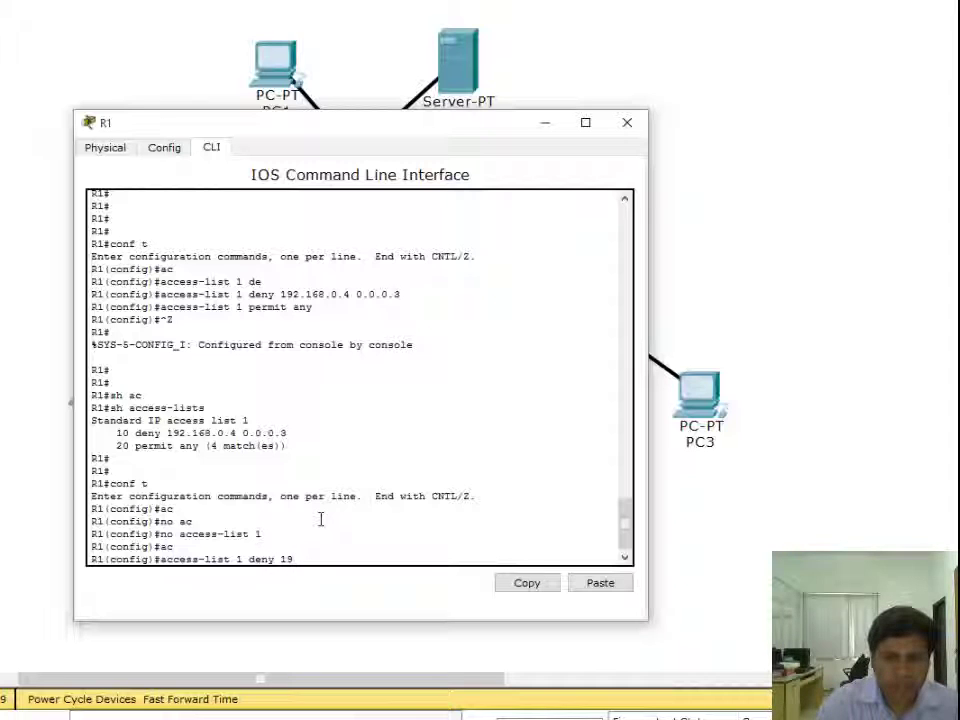
key("BackSpace")
key("BackSpace")
key("BackSpace")
key("BackSpace")
key("BackSpace")
key("BackSpace")
key("BackSpace")
key("BackSpace")
key("BackSpace")
key("BackSpace")
key("BackSpace")
key("BackSpace")
key("BackSpace")
key("BackSpace")
key("BackSpace")
key("BackSpace")
key("BackSpace")
key("BackSpace")
key("BackSpace")
key("BackSpace")
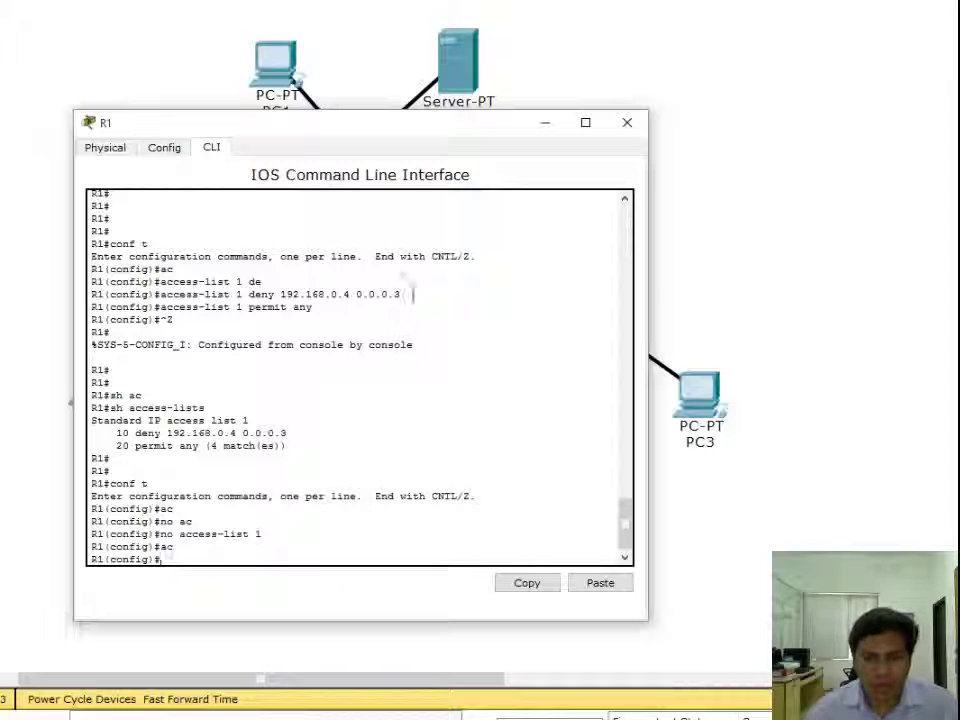
Copy the earlier access-list 1 deny 192.168.0.4 0.0.0.3 command and run it again on R1.
left_click_drag(400, 294, 159, 295)
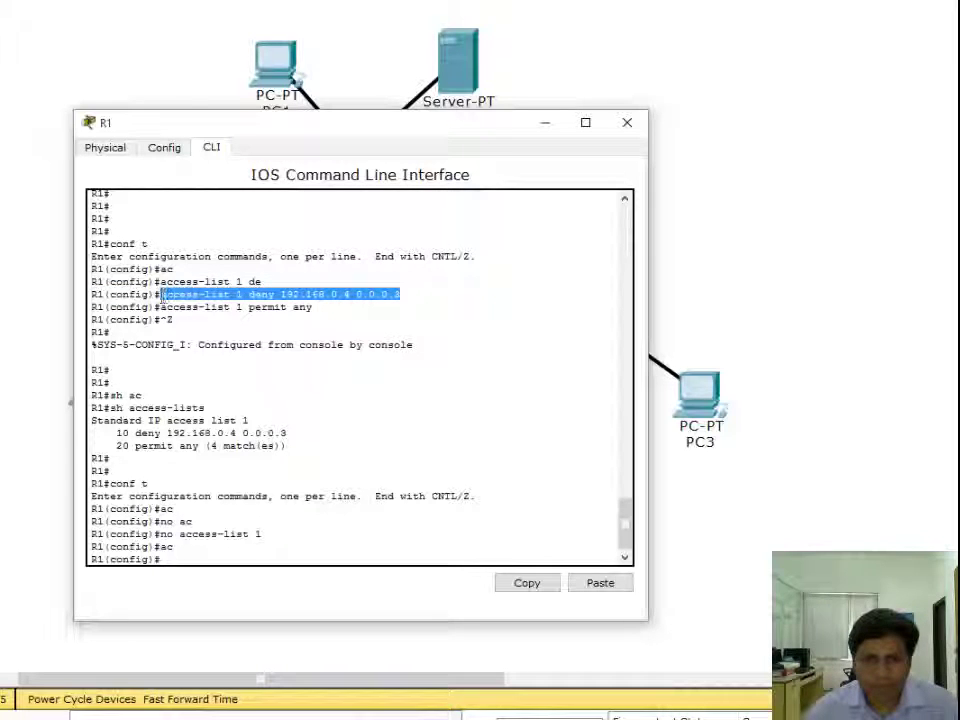
left_click(527, 583)
left_click(600, 583)
key("Return")
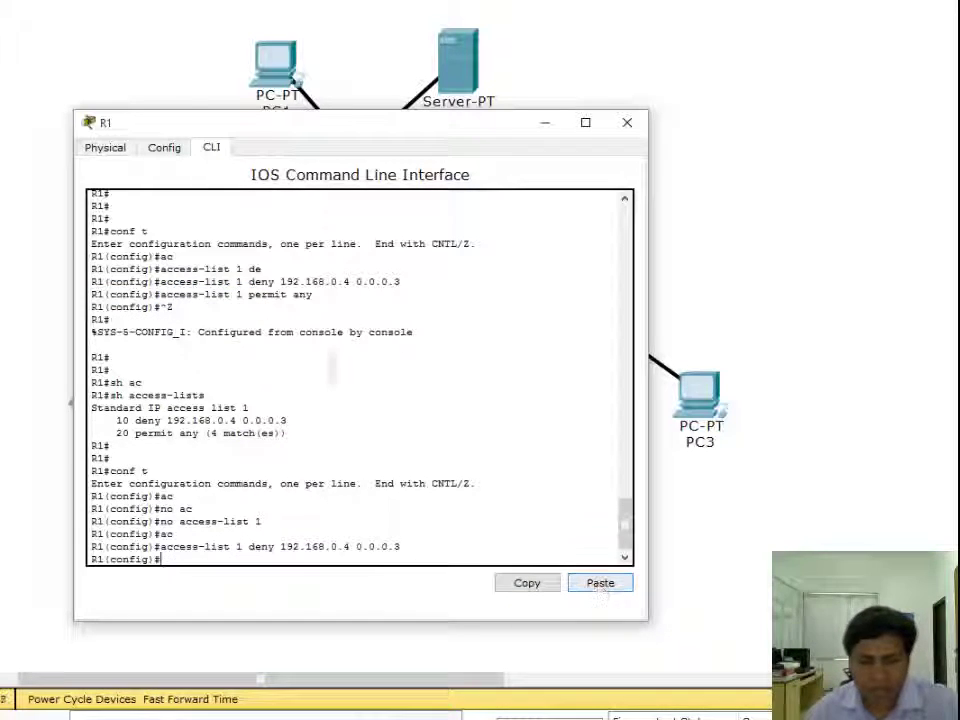
Copy the earlier access-list 1 permit any command and run it again on R1.
left_click_drag(315, 294, 158, 295)
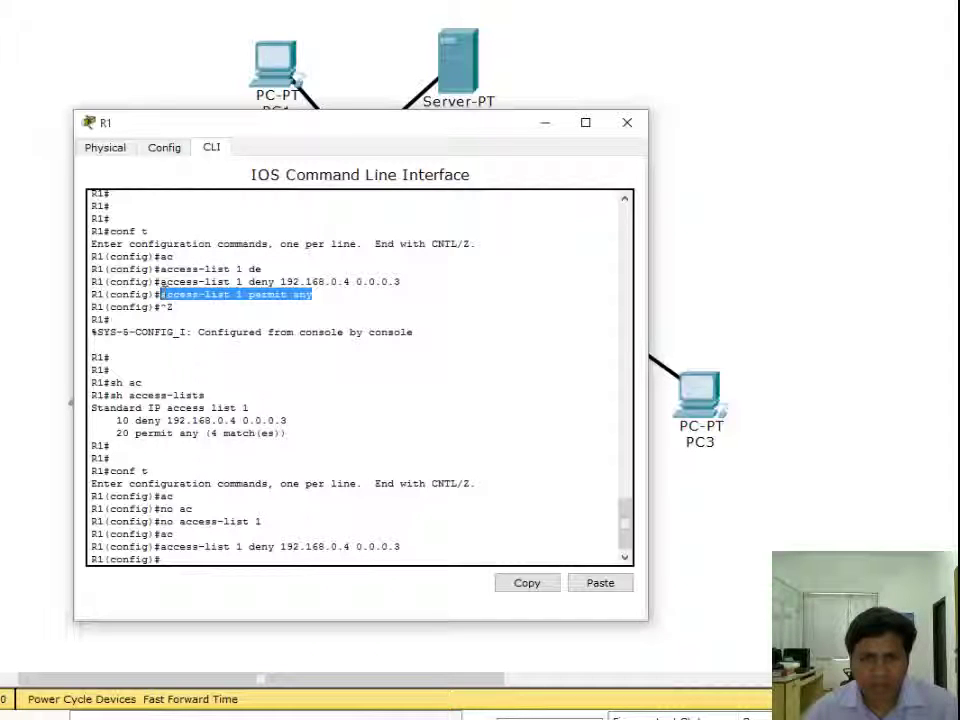
left_click(504, 583)
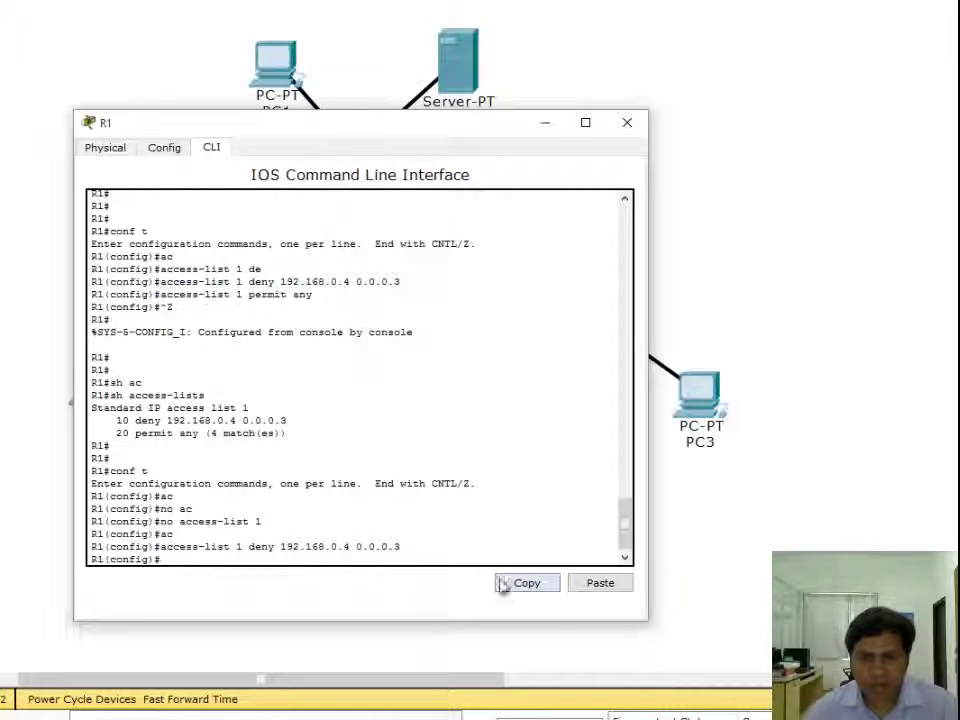
left_click(595, 586)
key("Return")
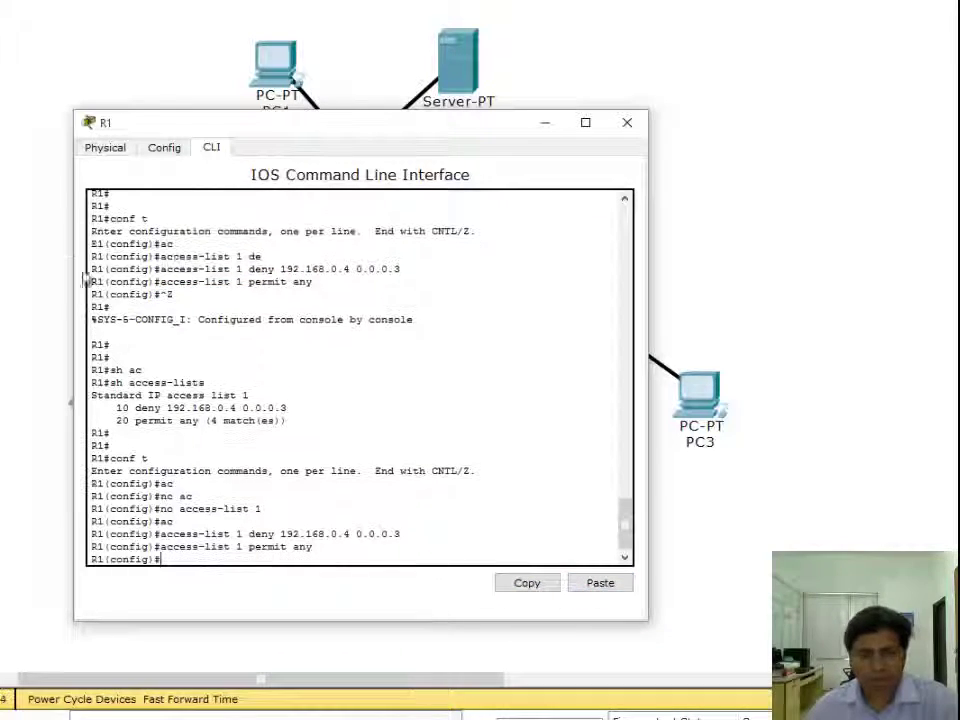
Apply access list 1 inbound on R1's GigabitEthernet0/0 with ip access-group 1 in, exit configuration mode and close the R1 window.
left_click(160, 148)
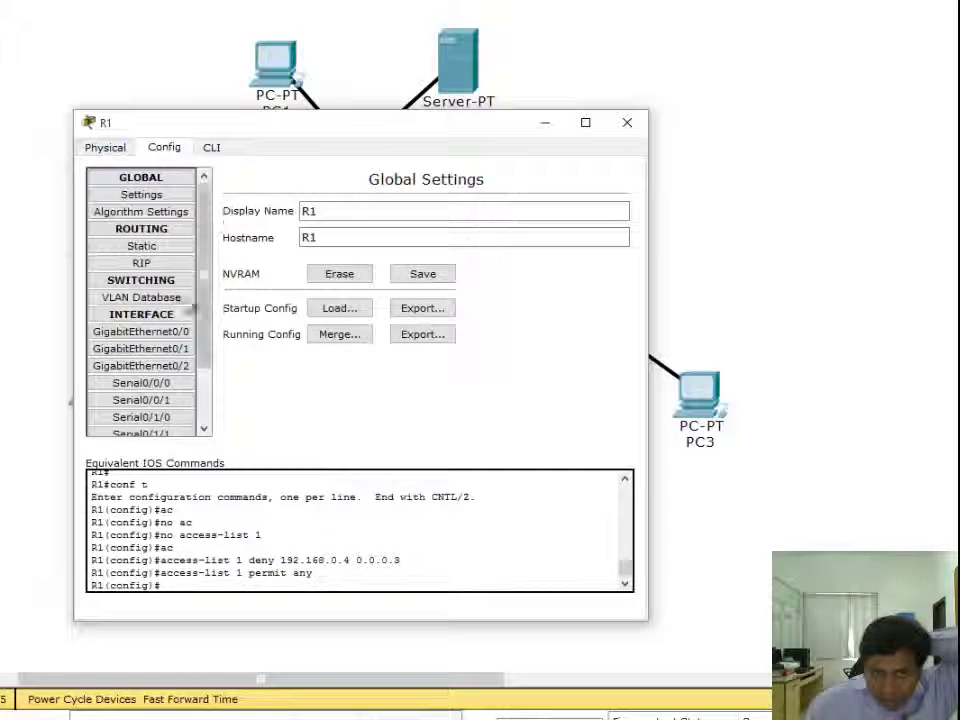
left_click(168, 332)
left_click(213, 148)
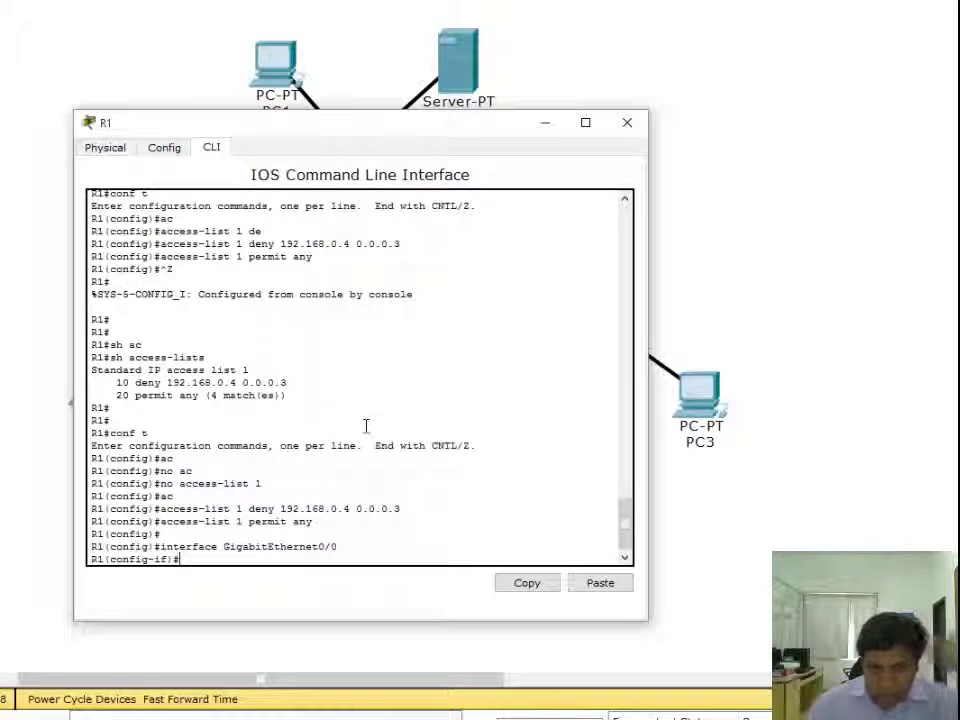
type("ipa")
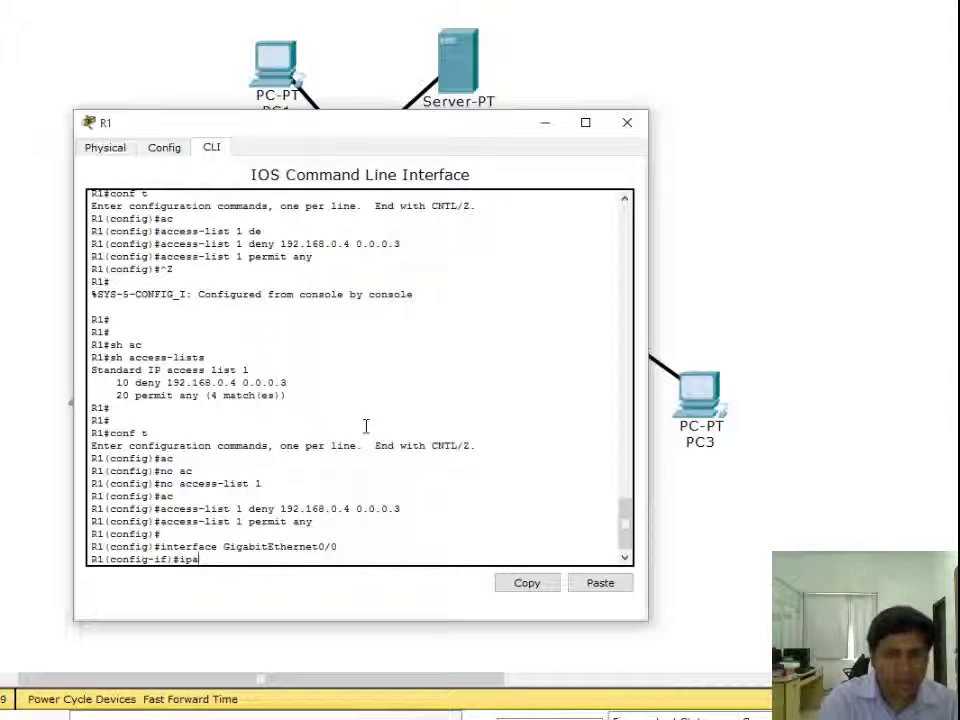
type(" ac")
key("Tab")
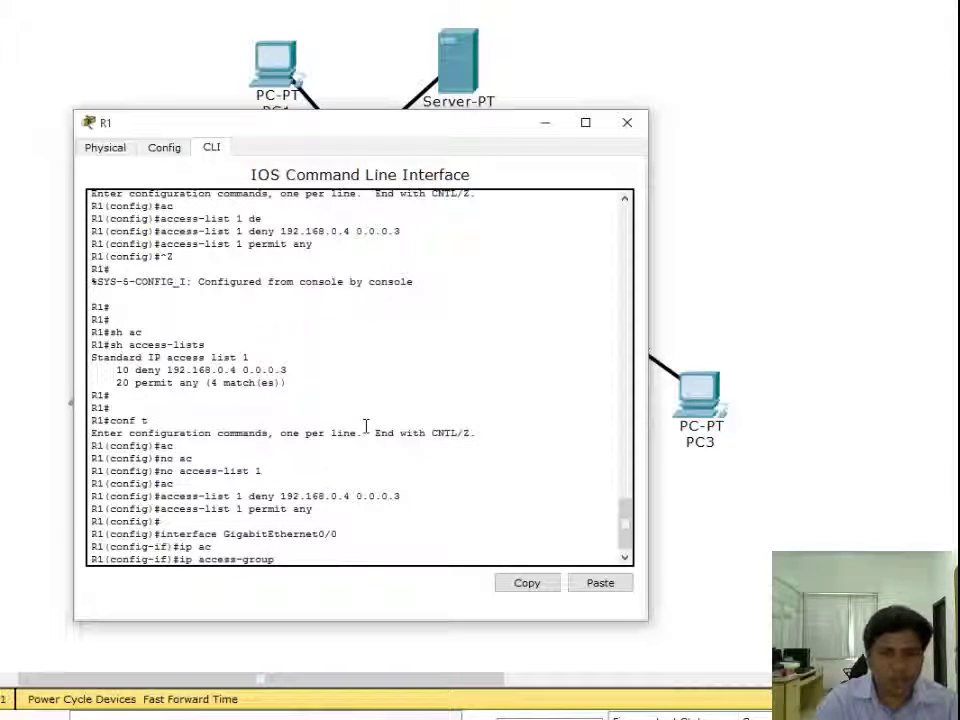
type("1")
type(" in")
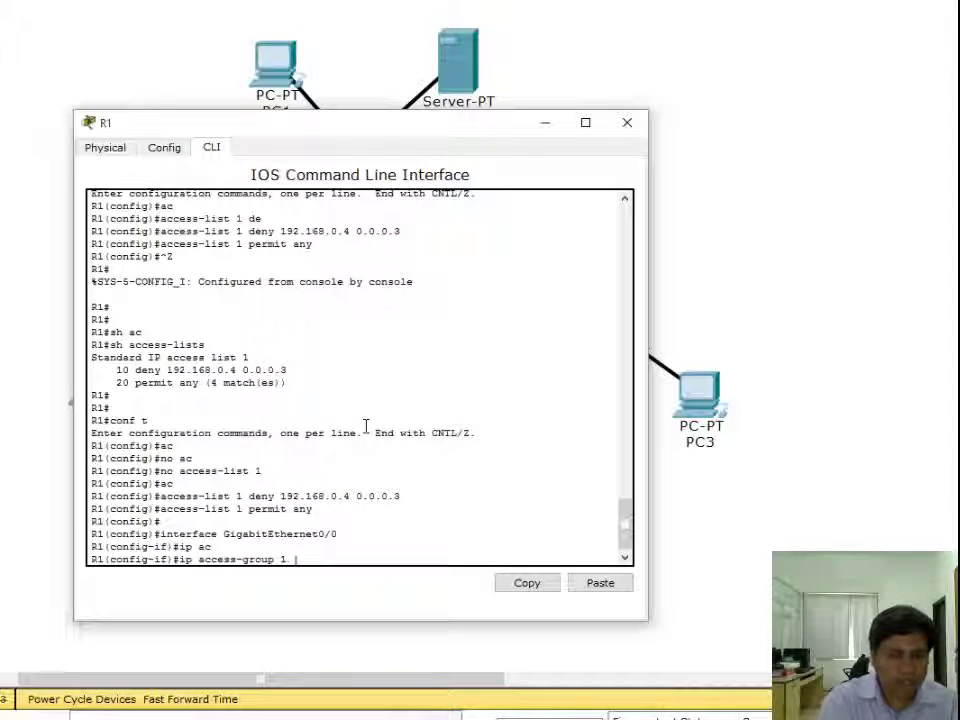
key("Return")
key("ctrl+z")
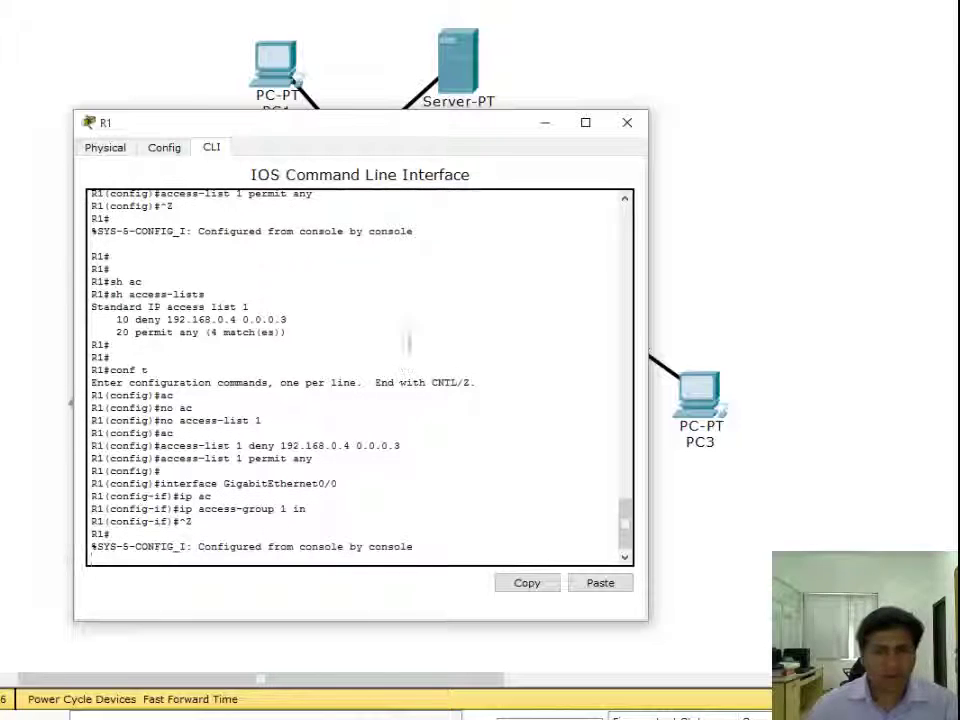
key("Return")
left_click(627, 122)
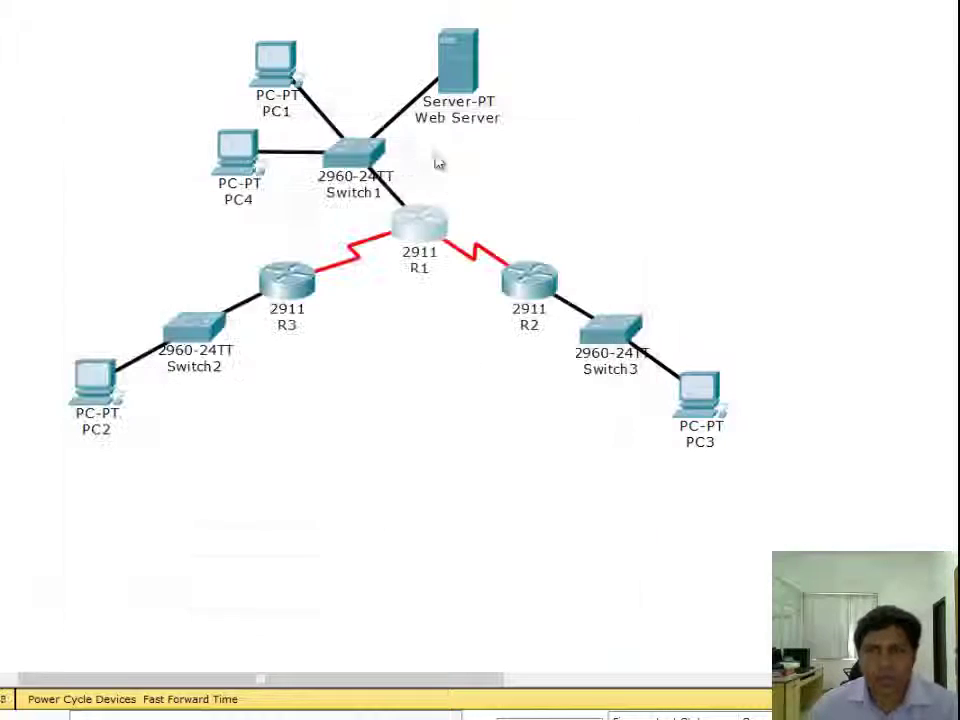
From PC4's command prompt, ping 192.168.3.10 and 192.168.2.10, and close the PC4 window.
left_click(236, 150)
left_click(464, 215)
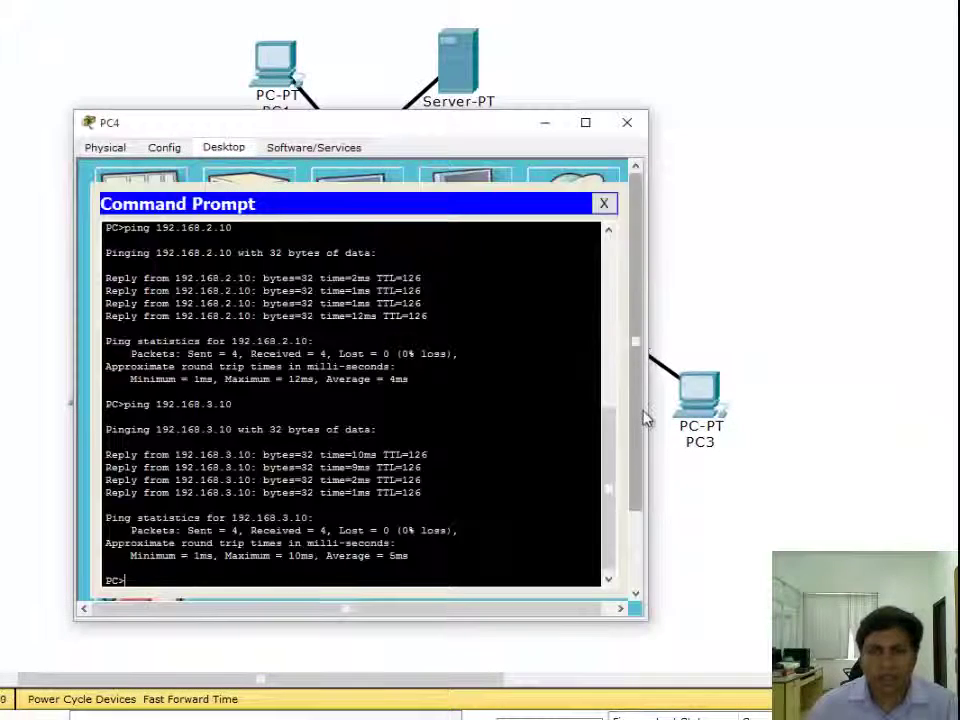
key("Up")
key("Return")
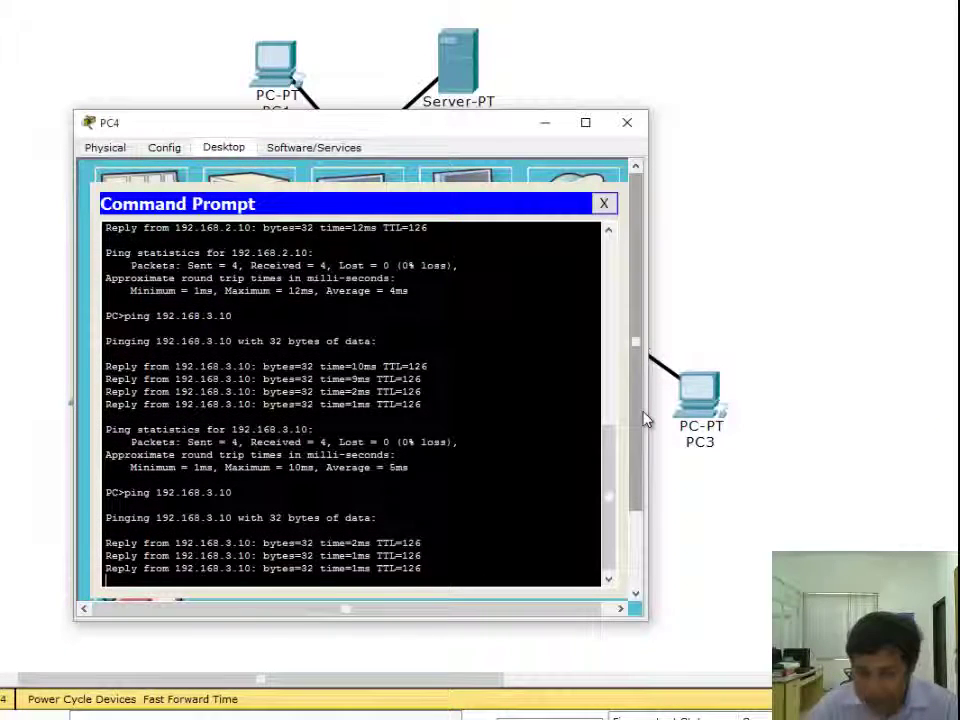
key("Up")
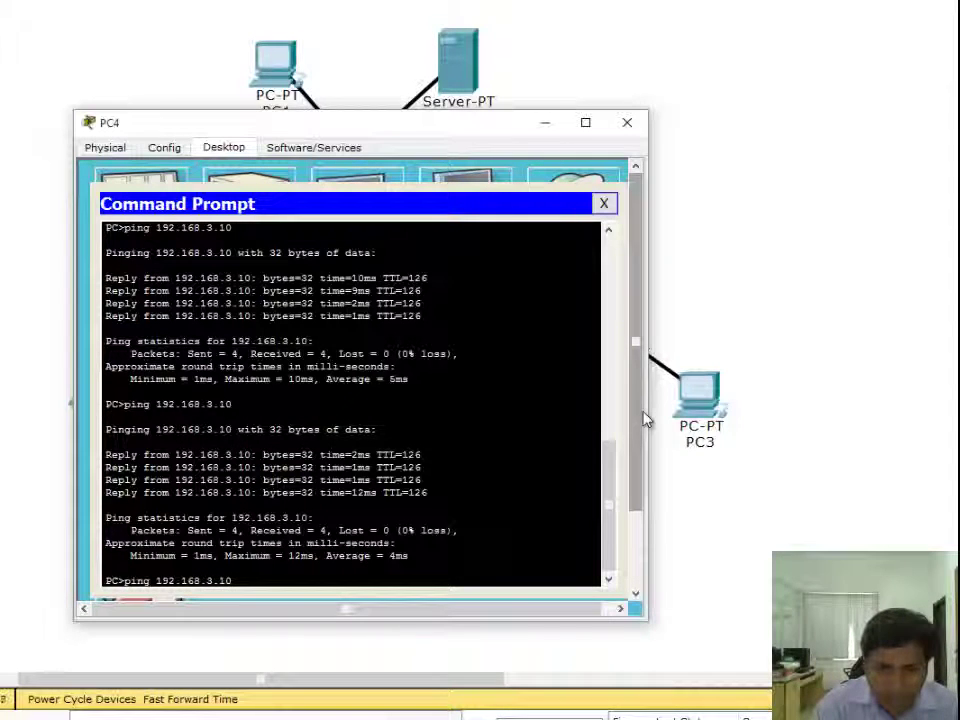
key("Return")
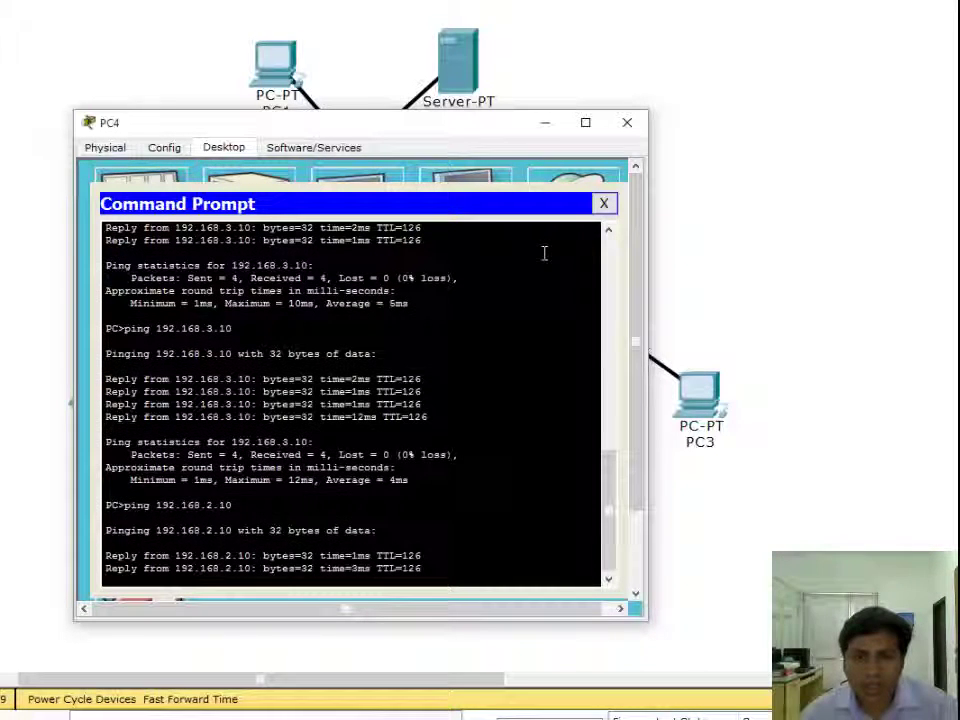
left_click(627, 123)
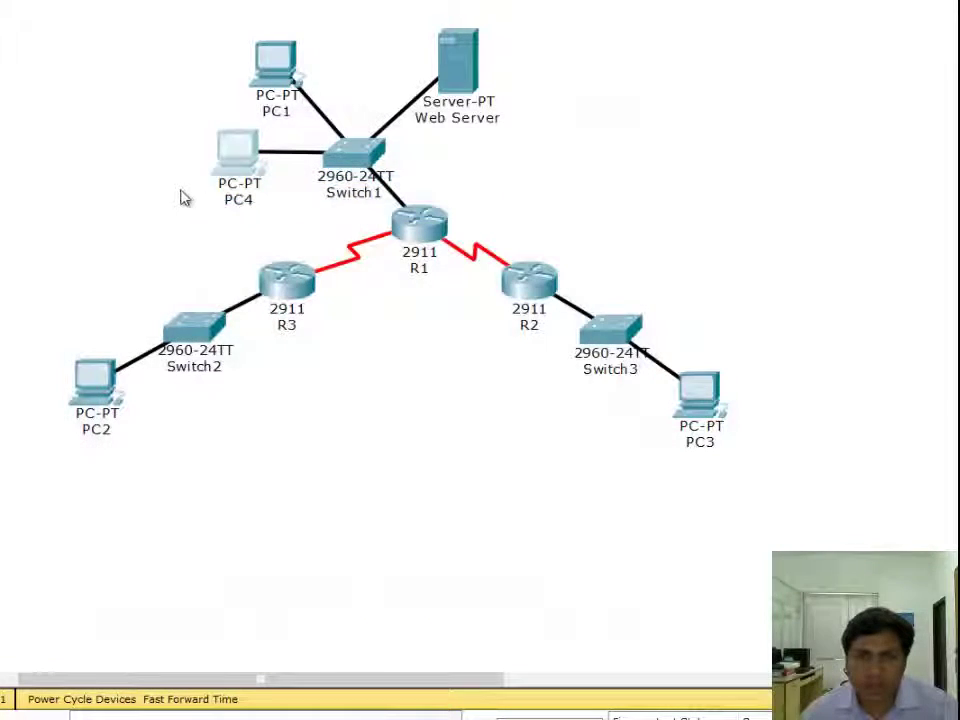
Open PC4's IP configuration, re-enter 192.168.1.5 as the IP address and close the PC4 window.
left_click(238, 150)
left_click(161, 231)
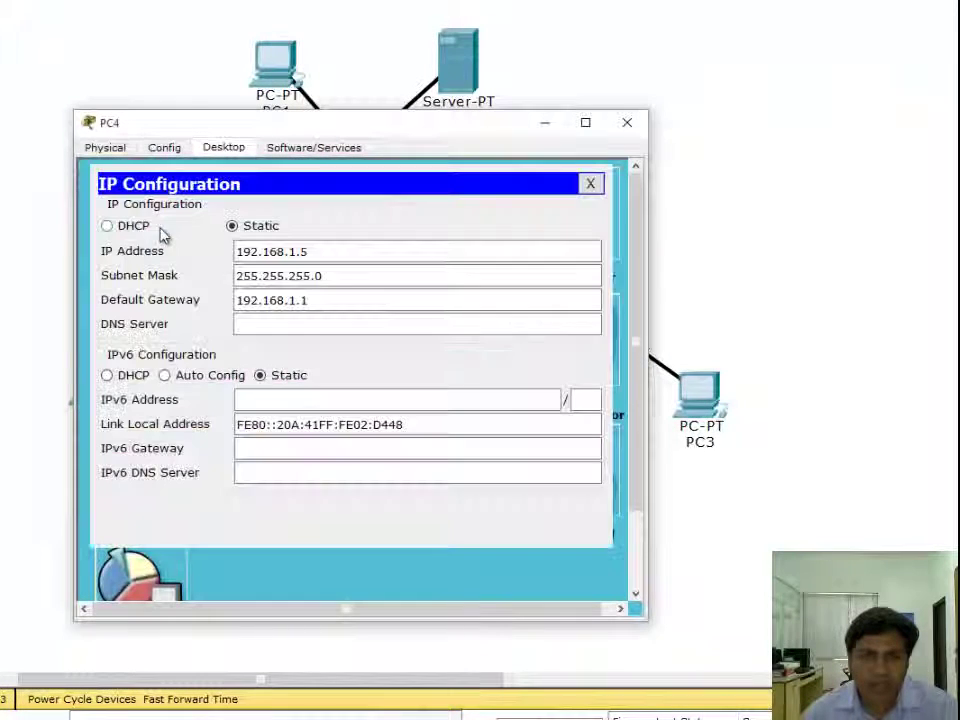
left_click(301, 251)
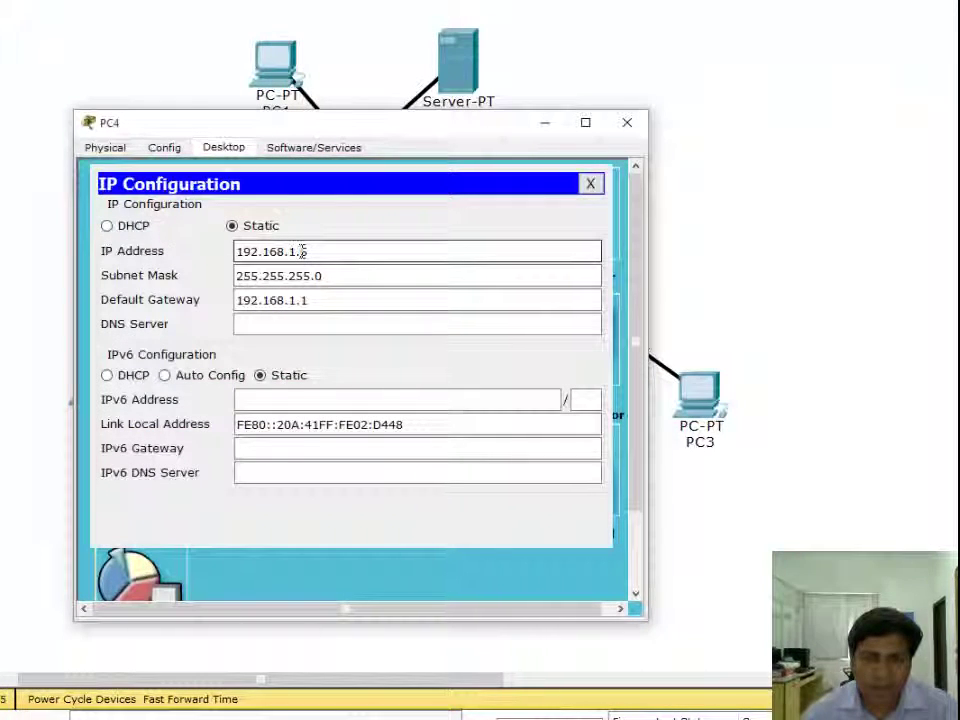
type("5")
left_click(326, 325)
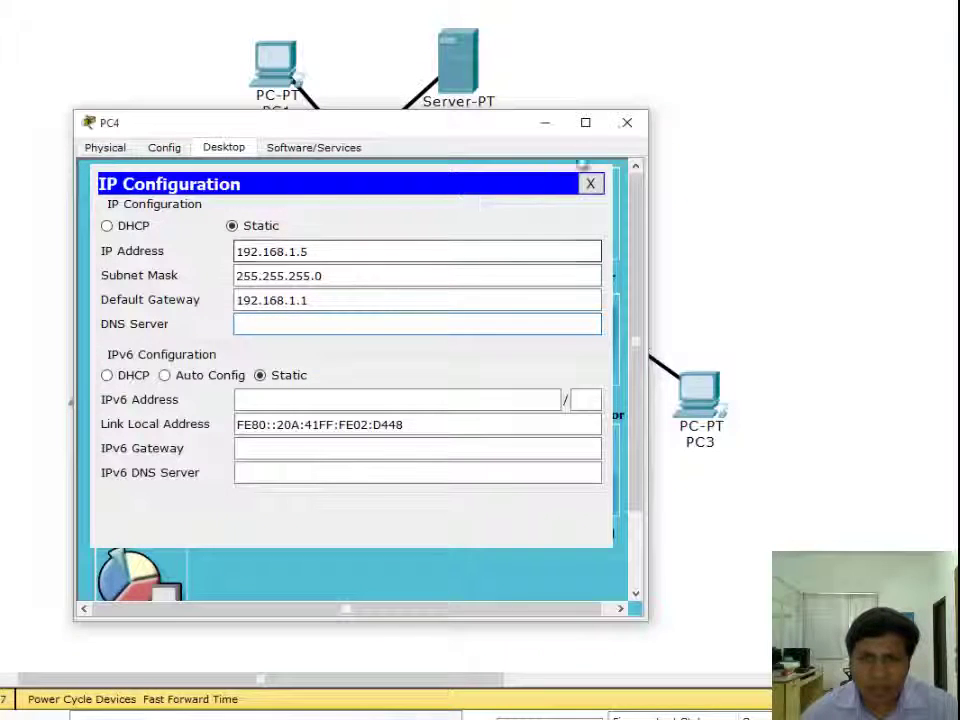
left_click(627, 123)
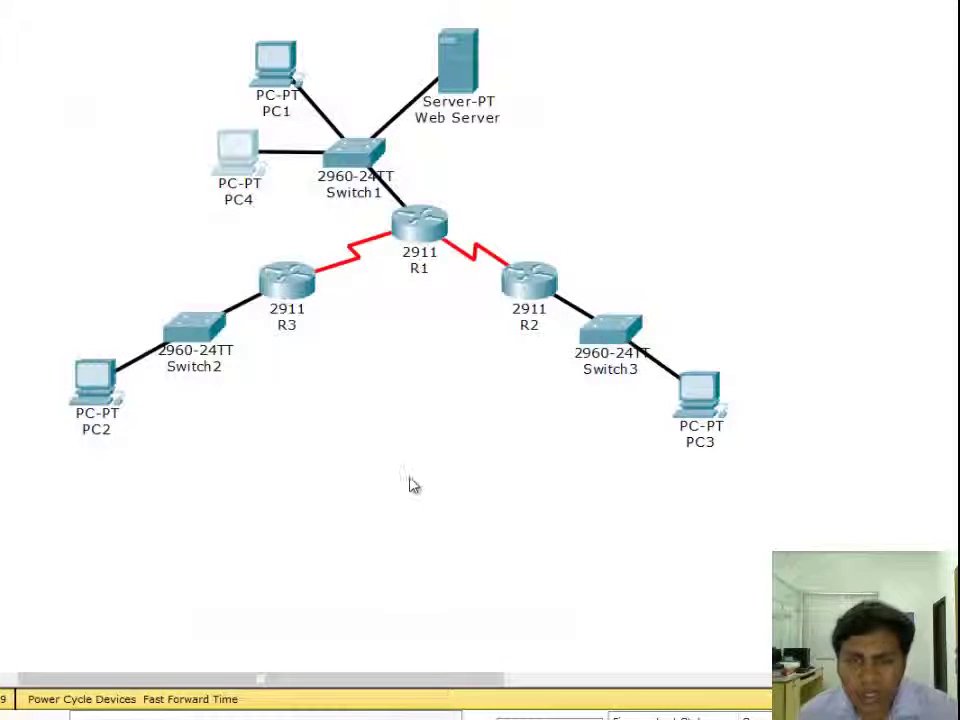
Open router R1's command line and enter global configuration mode.
left_click(415, 230)
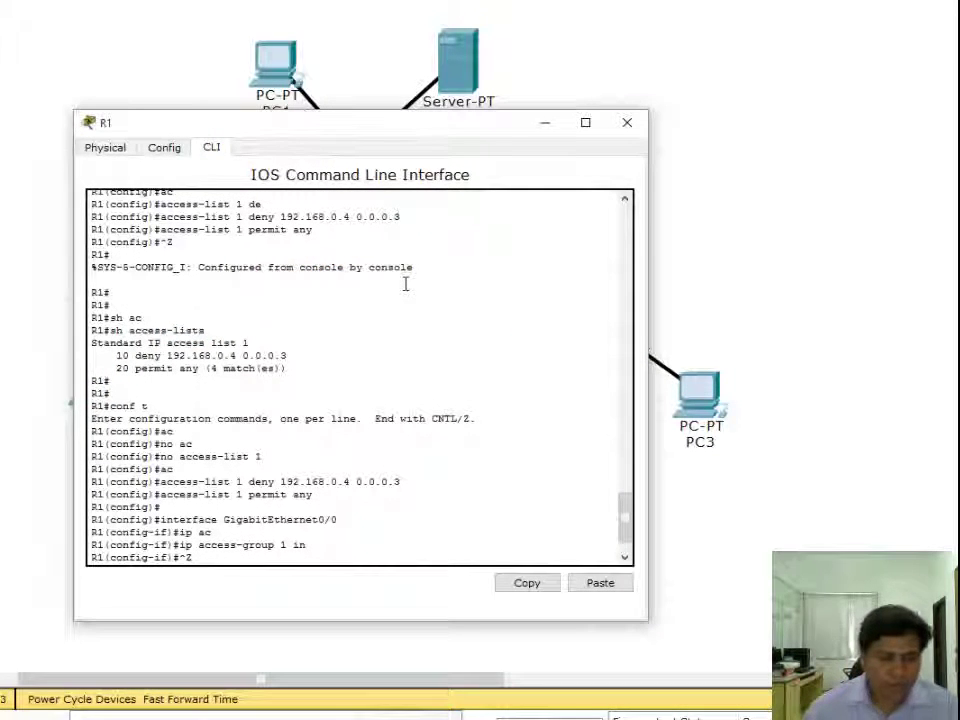
key("ctrl+z")
key("Return")
key("Return")
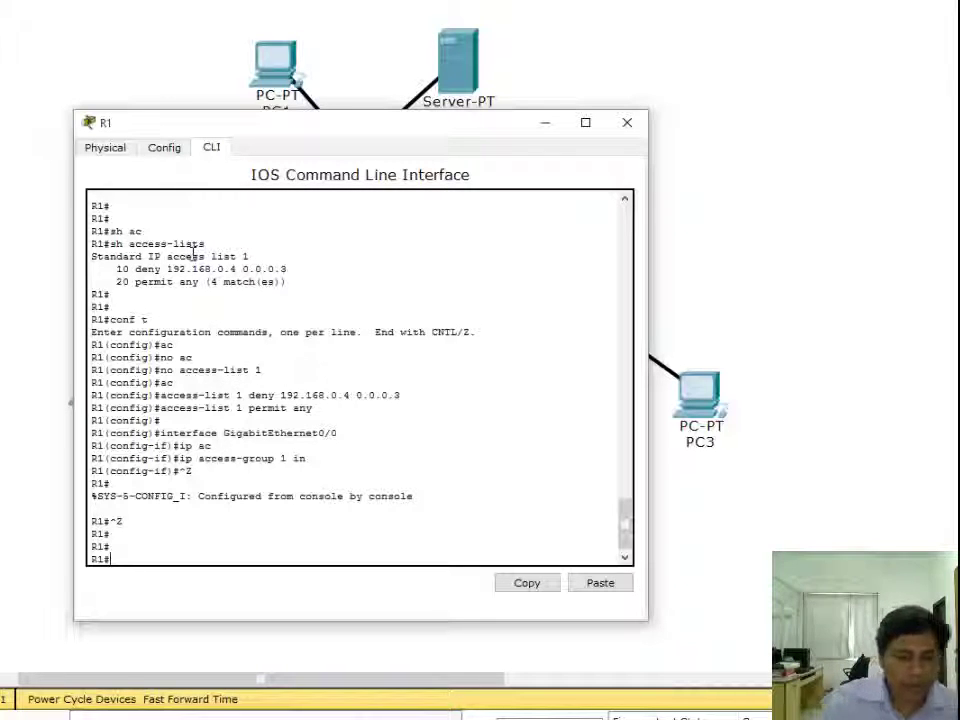
key("BackSpace")
key("BackSpace")
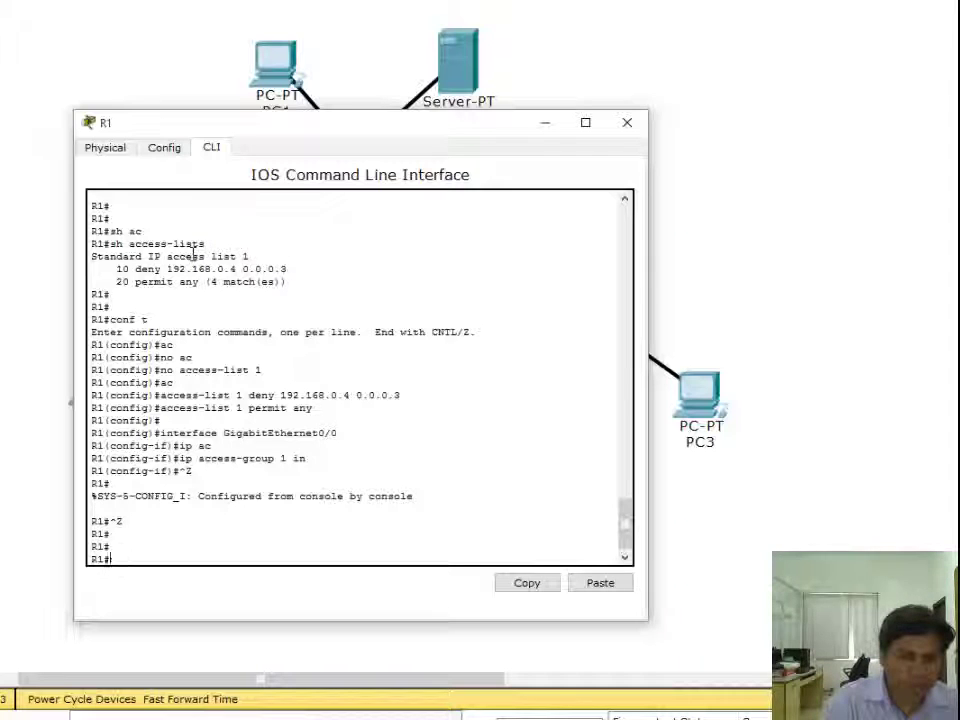
type("con")
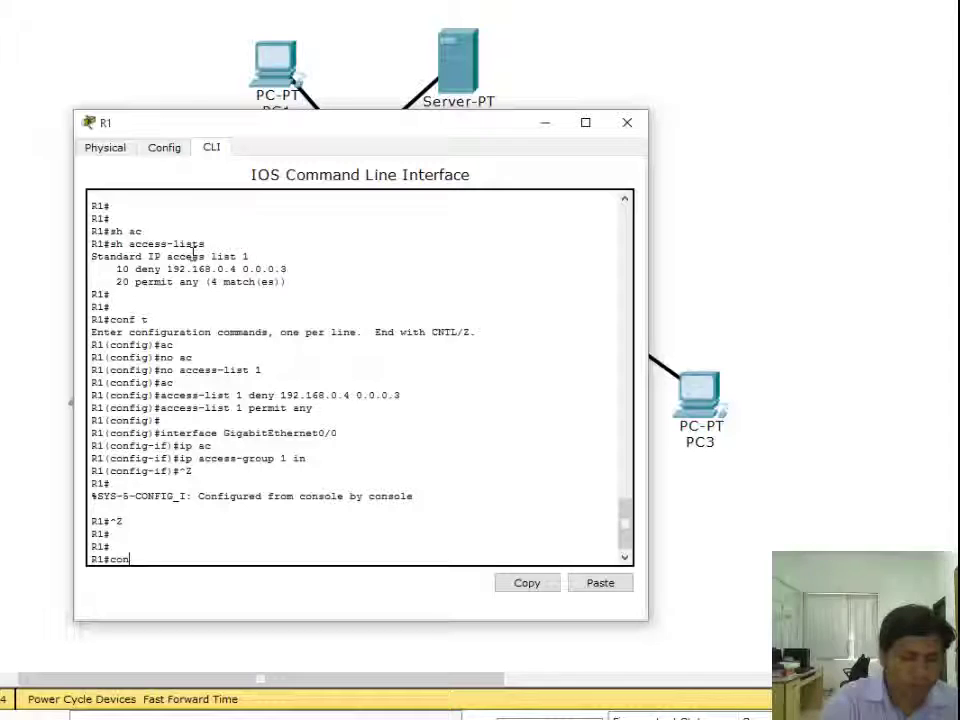
type("f t")
key("Return")
Delete access list 1 from R1 with the no access-list 1 command.
type("no ac")
key("Tab")
key("Return")
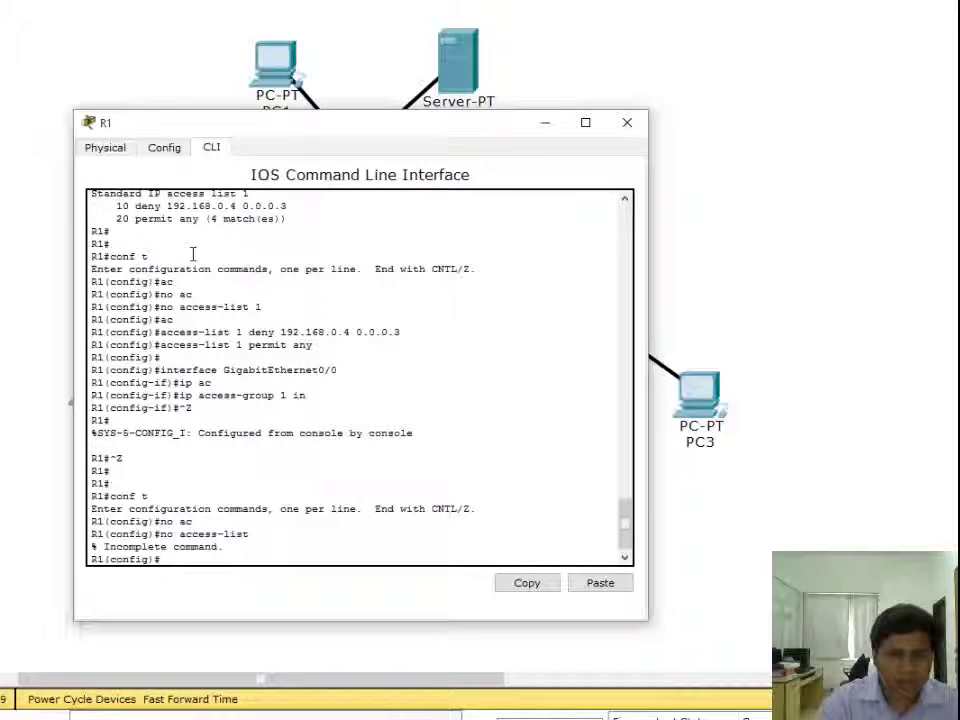
key("Up")
type("1")
key("Return")
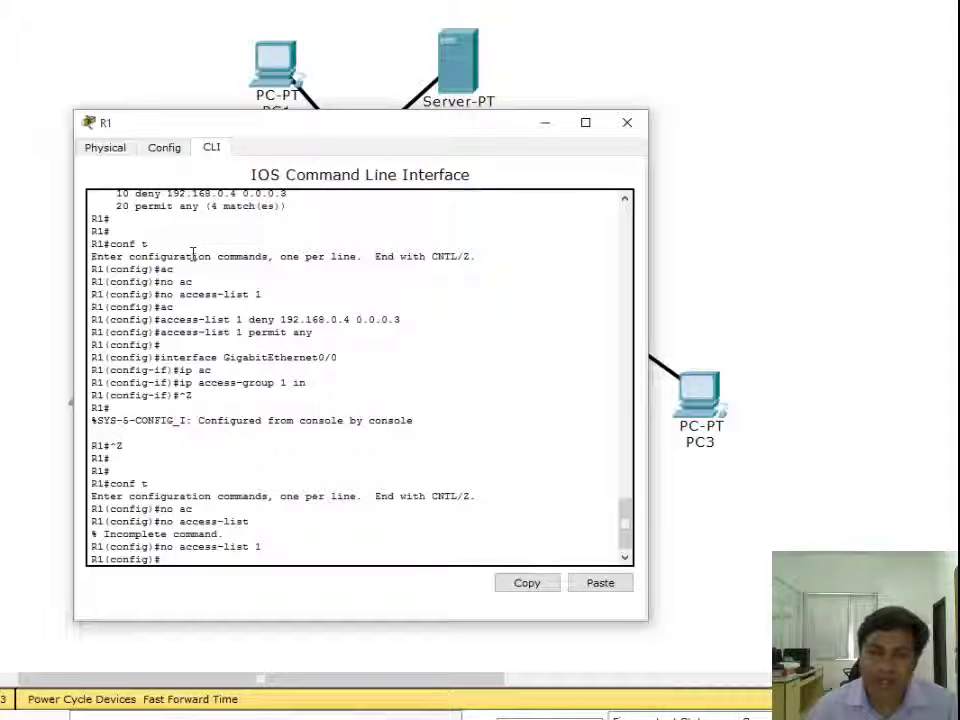
Remove the inbound access group from R1's GigabitEthernet0/0 by reusing the earlier command as no ip access-group 1 in.
left_click_drag(309, 382, 181, 384)
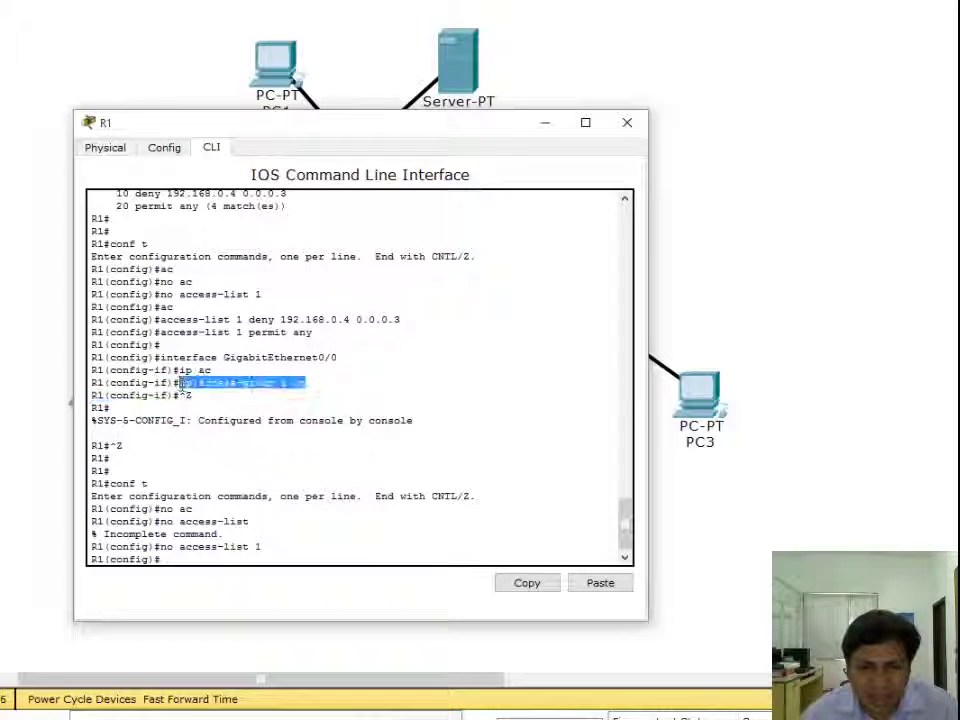
left_click(525, 583)
left_click(164, 147)
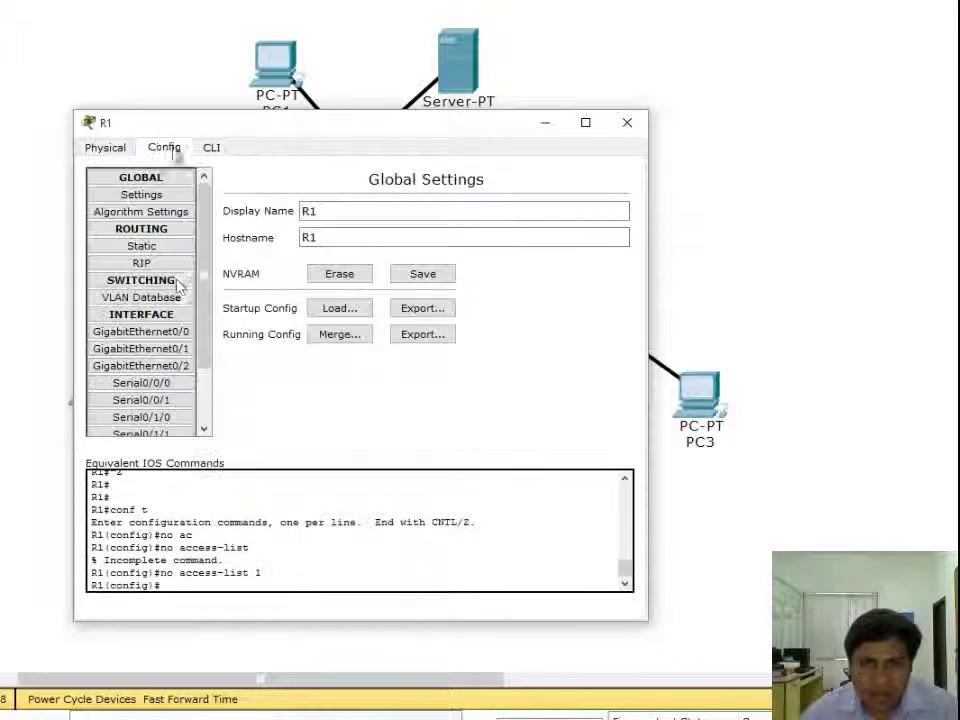
left_click(180, 331)
left_click(213, 150)
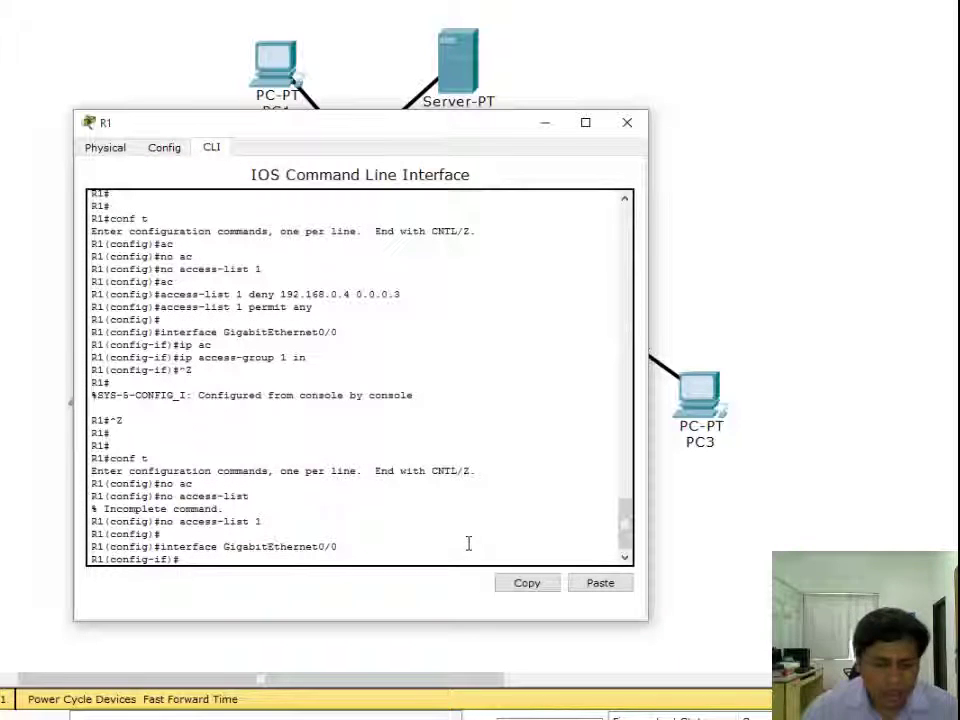
left_click(603, 583)
key("Return")
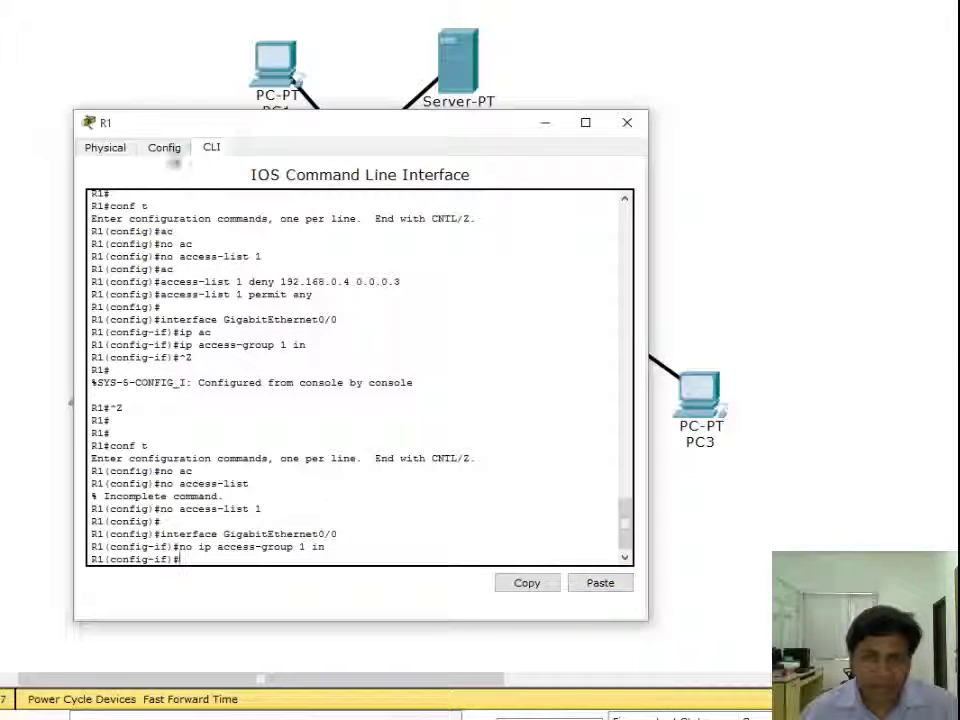
Apply access list 1 outbound on R1's Serial0/0/0 with ip access-group 1 out and exit configuration mode.
left_click(164, 149)
left_click(150, 383)
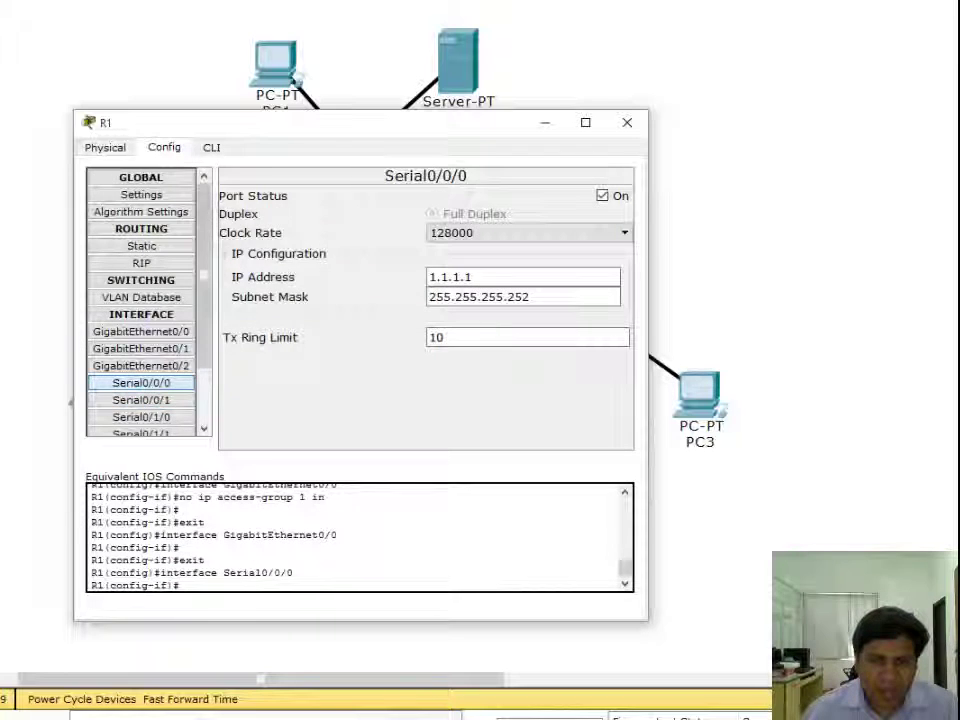
left_click(212, 147)
left_click(600, 583)
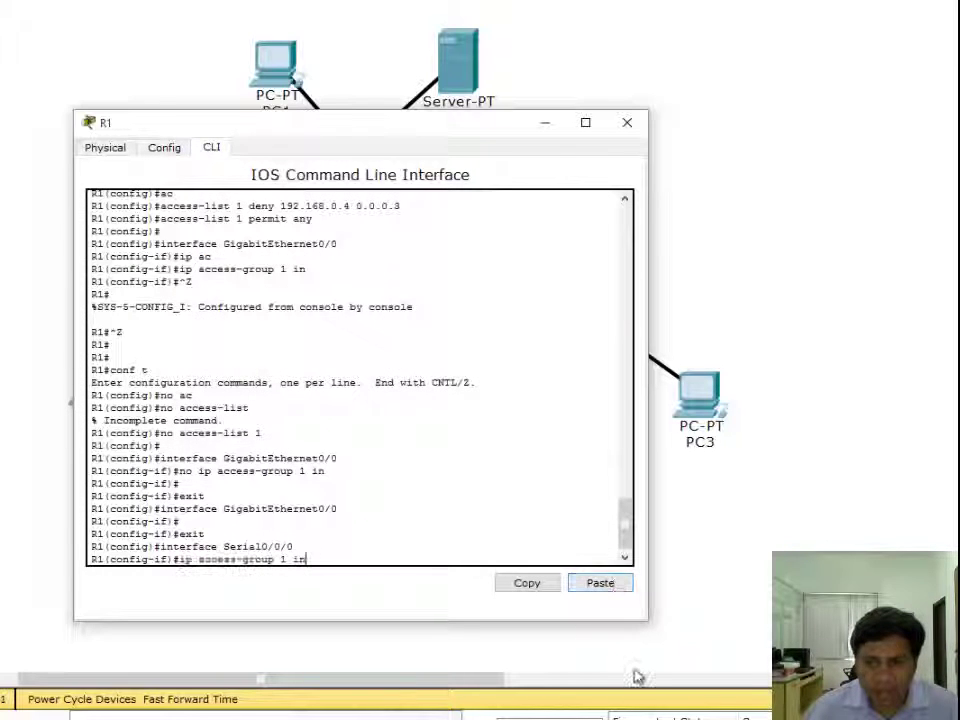
key("BackSpace")
key("BackSpace")
key("BackSpace")
type("o")
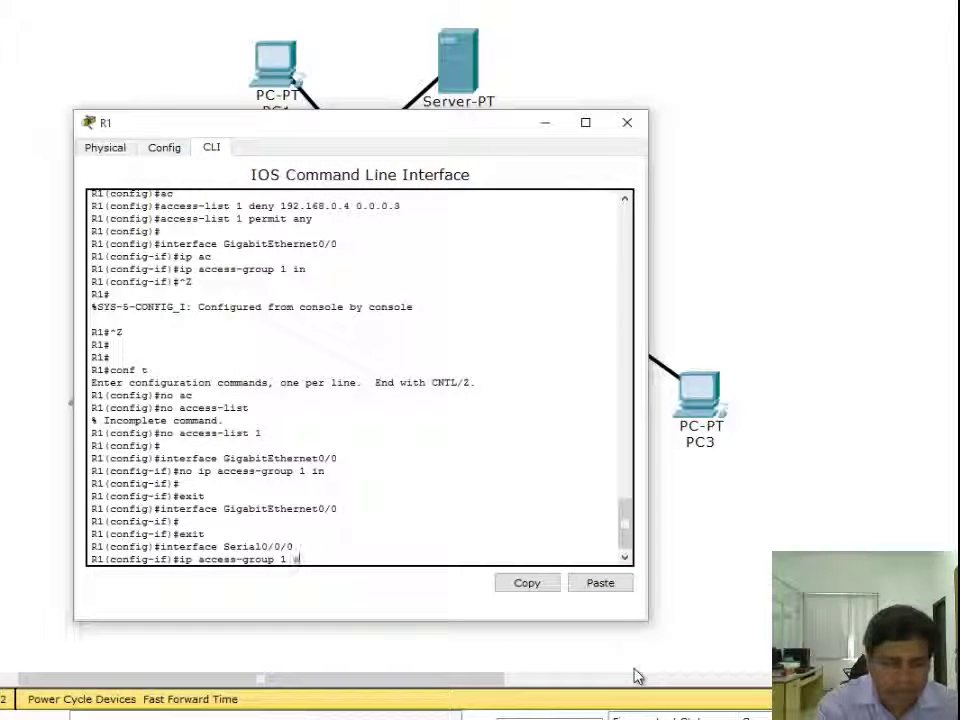
key("Return")
key("Up")
type("ut")
key("Return")
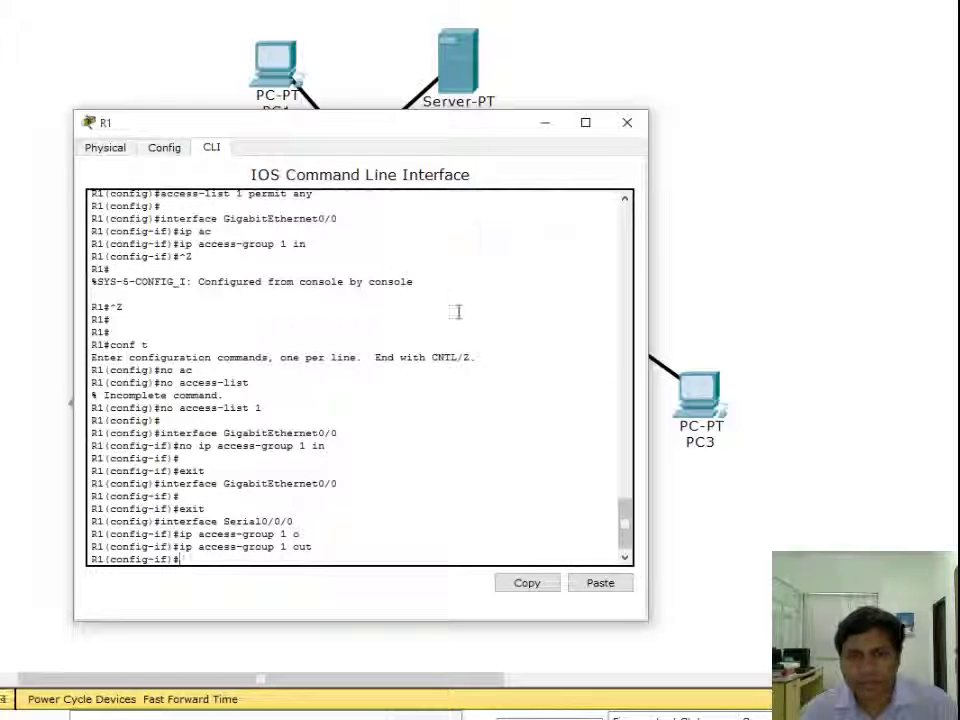
key("ctrl+z")
key("Return")
Show R1's running configuration with sh run and examine the access-group settings on its GigabitEthernet0/0 and Serial0/0/0 interfaces.
type("sh")
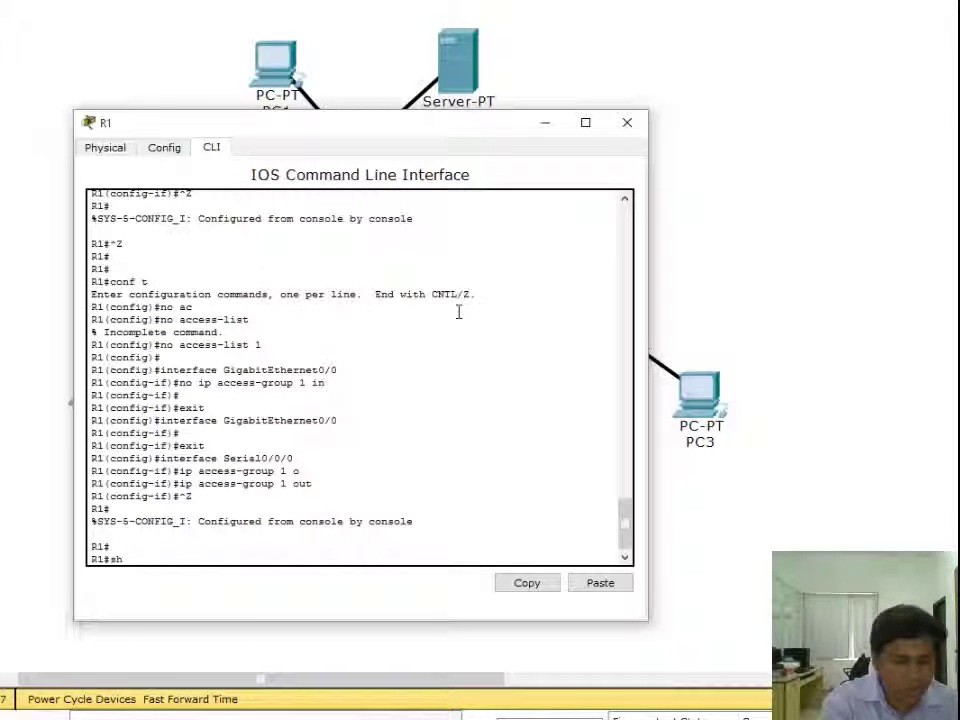
type(" run")
key("Return")
key("Return")
key("Return")
key("Return")
key("Return")
key("Return")
key("Return")
key("Return")
key("Return")
key("Return")
key("Return")
key("Return")
key("Return")
key("Return")
key("Return")
key("Return")
key("Return")
key("Return")
key("Return")
key("Return")
key("Return")
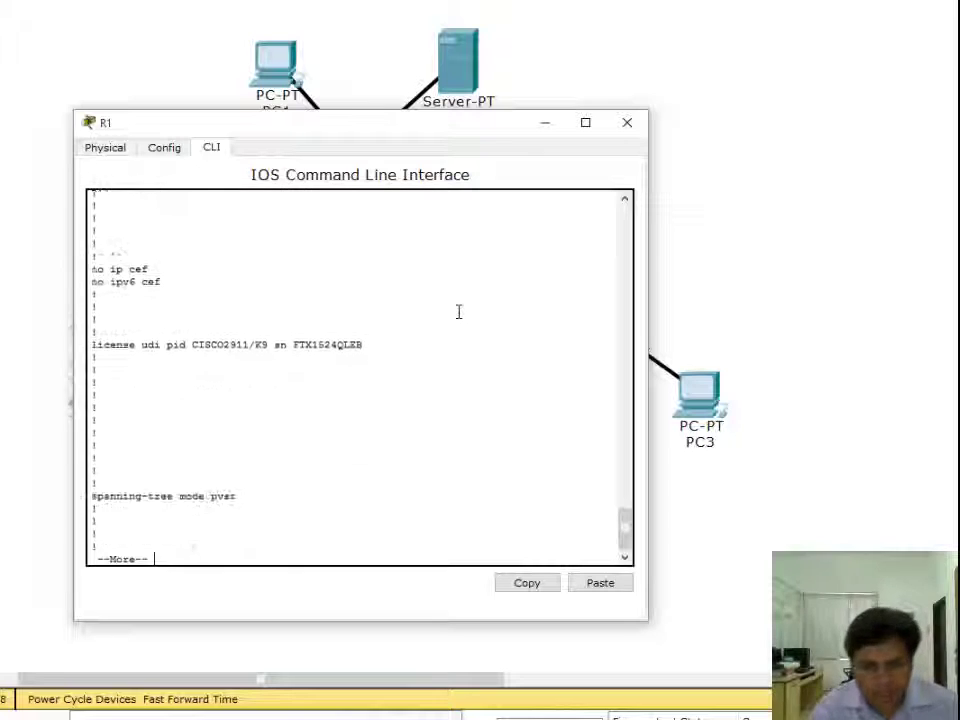
key("Return")
key("Return")
key("Return")
key("Return")
key("Return")
key("Return")
key("Return")
key("Return")
key("Return")
key("Return")
key("Return")
key("Return")
key("Return")
key("Return")
key("Return")
key("Return")
key("Return")
key("Return")
key("Return")
key("Return")
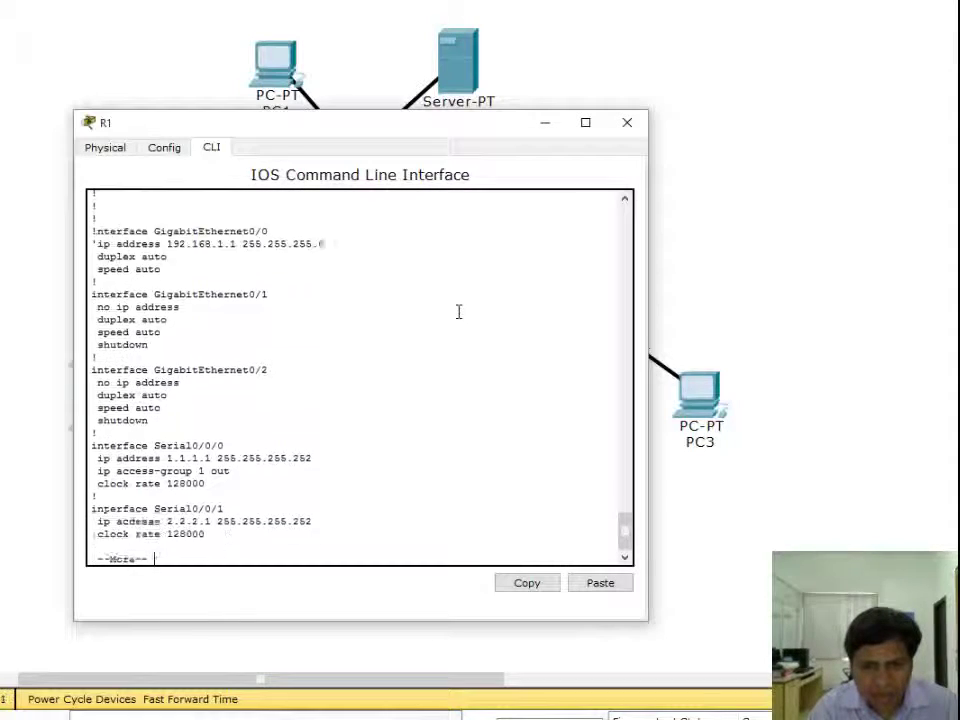
key("Return")
key("Return")
key("Return")
key("Return")
key("Return")
key("Return")
key("Return")
key("Return")
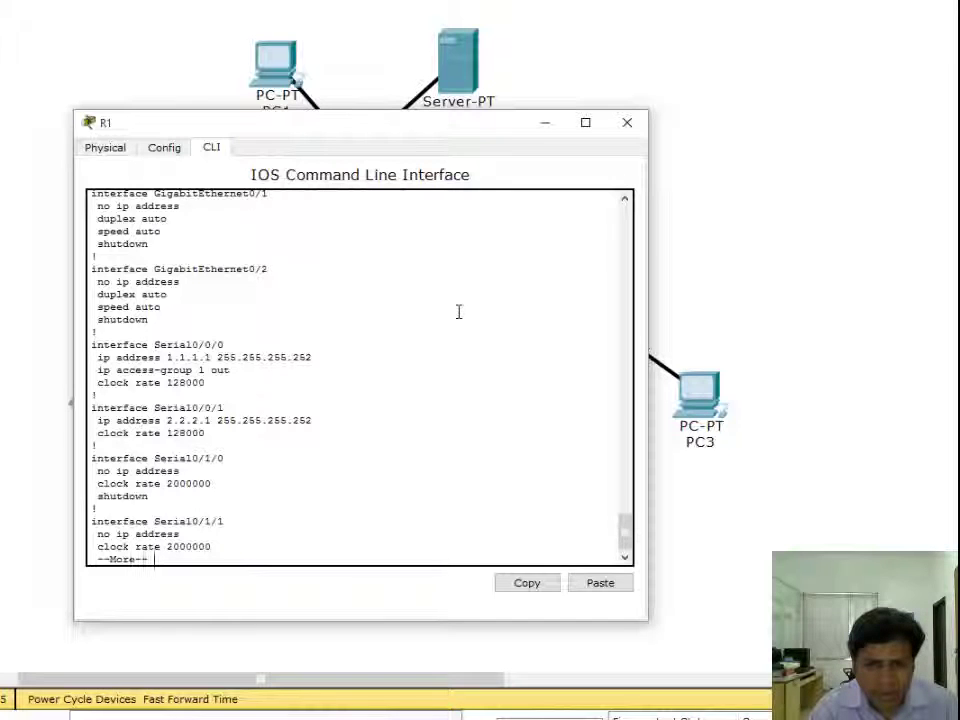
key("Return")
key("Return")
key("Return")
key("Return")
key("Return")
key("Return")
key("Return")
key("Return")
key("Return")
key("Return")
key("Return")
key("Return")
key("Return")
key("Return")
key("Return")
key("Return")
key("Return")
key("Return")
key("Return")
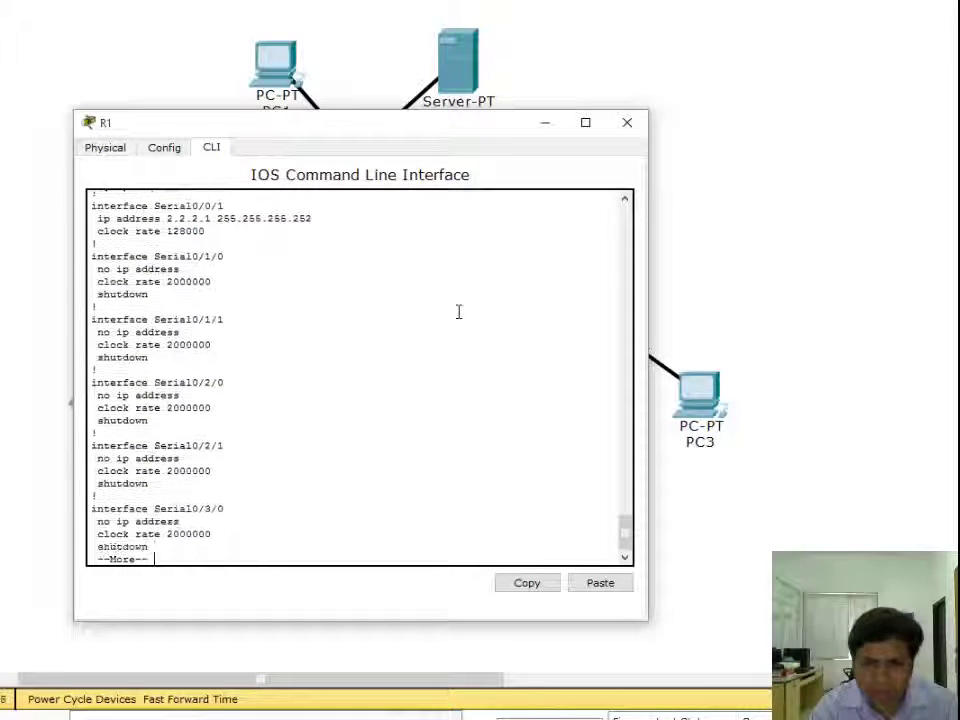
scroll(432, 299, "up", 4)
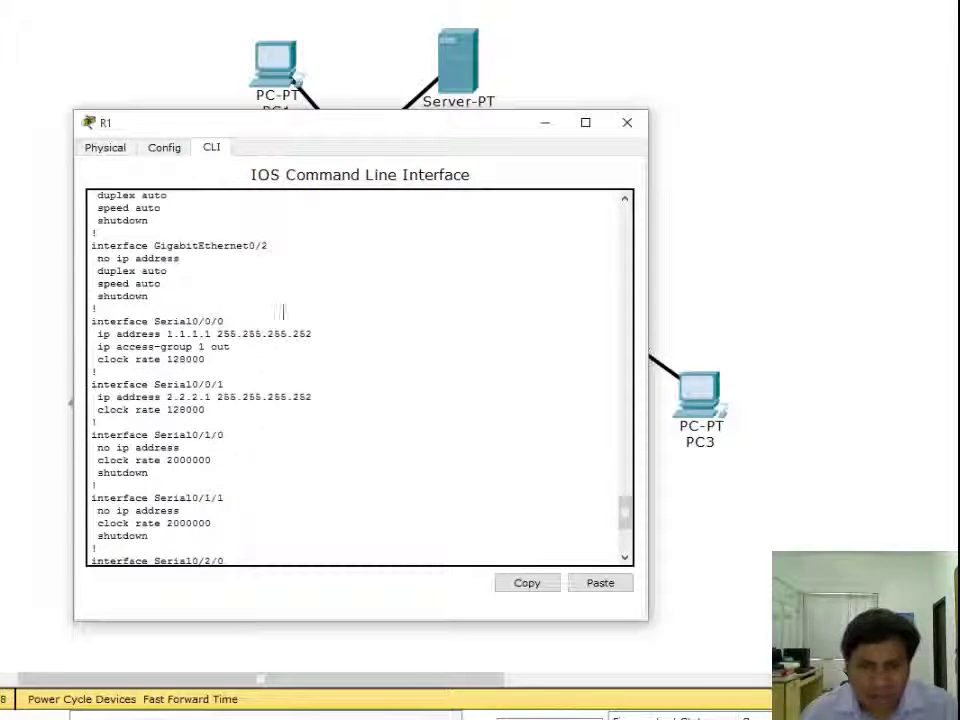
Remove the outbound access group from R1's Serial0/0/0 by reusing the earlier command as no ip access-group 1 out.
left_click(164, 148)
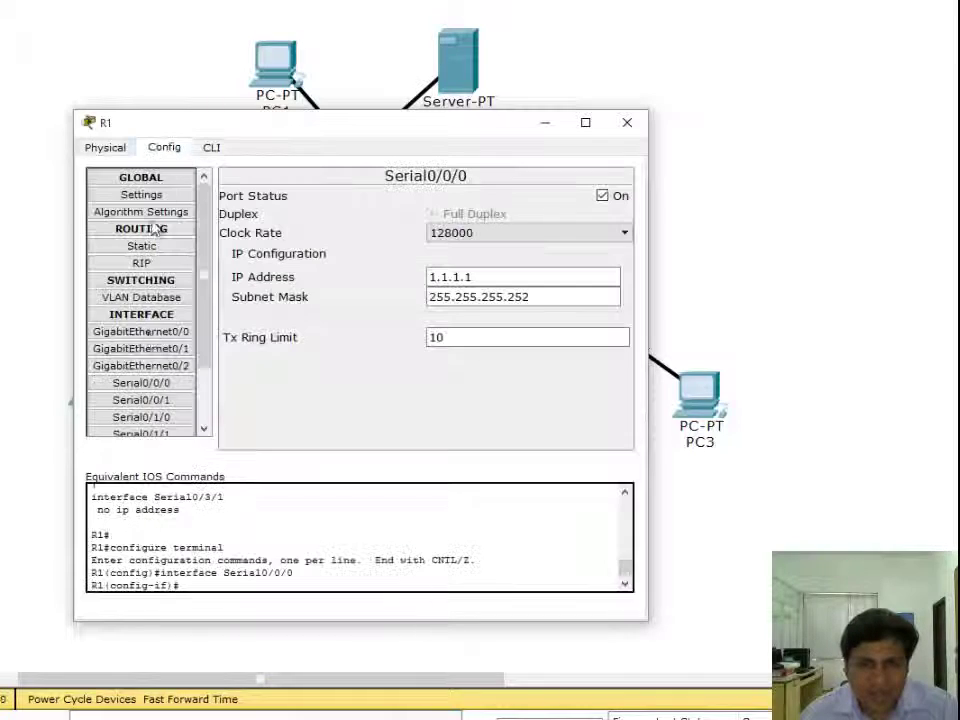
left_click(178, 385)
left_click(212, 148)
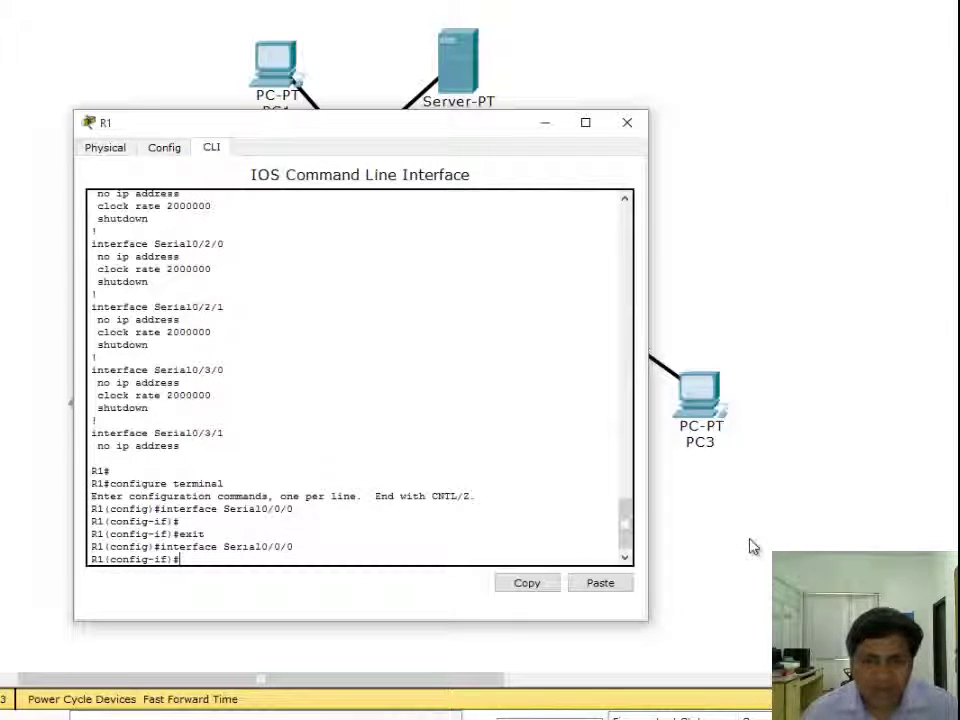
key("Up")
key("Up")
key("Down")
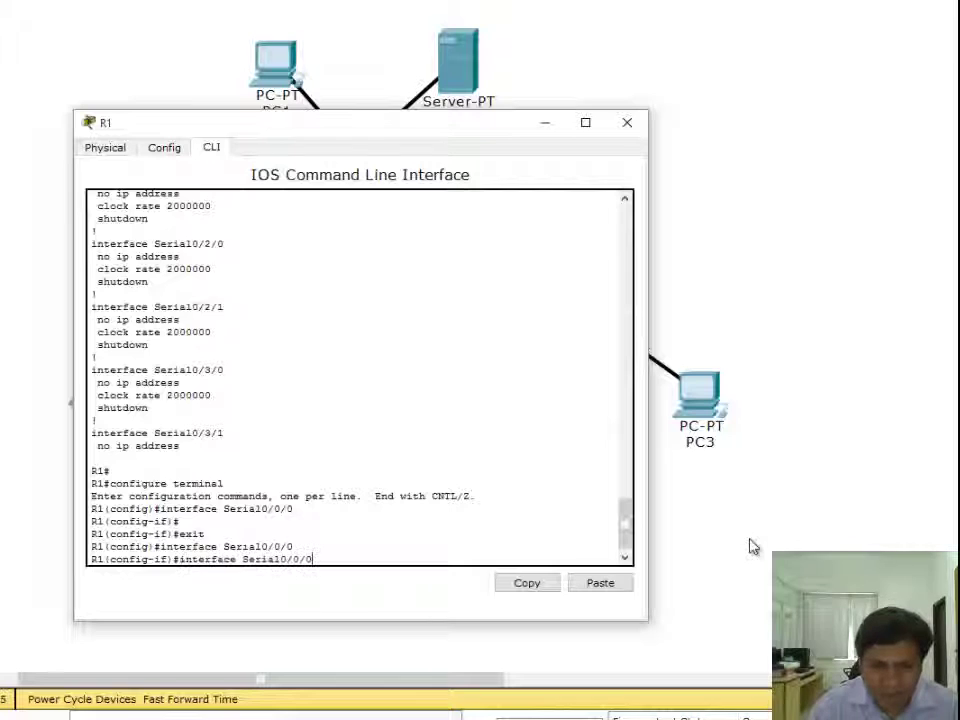
key("Up")
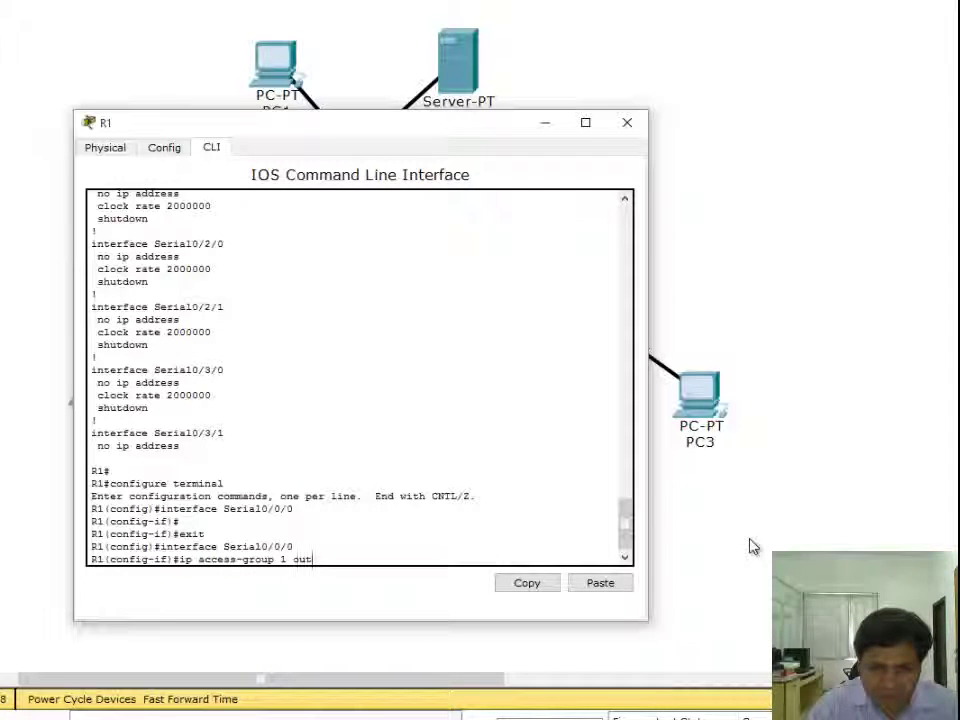
key("Left")
key("Left")
key("Left")
key("Left")
key("Left")
key("Left")
key("Left")
key("Left")
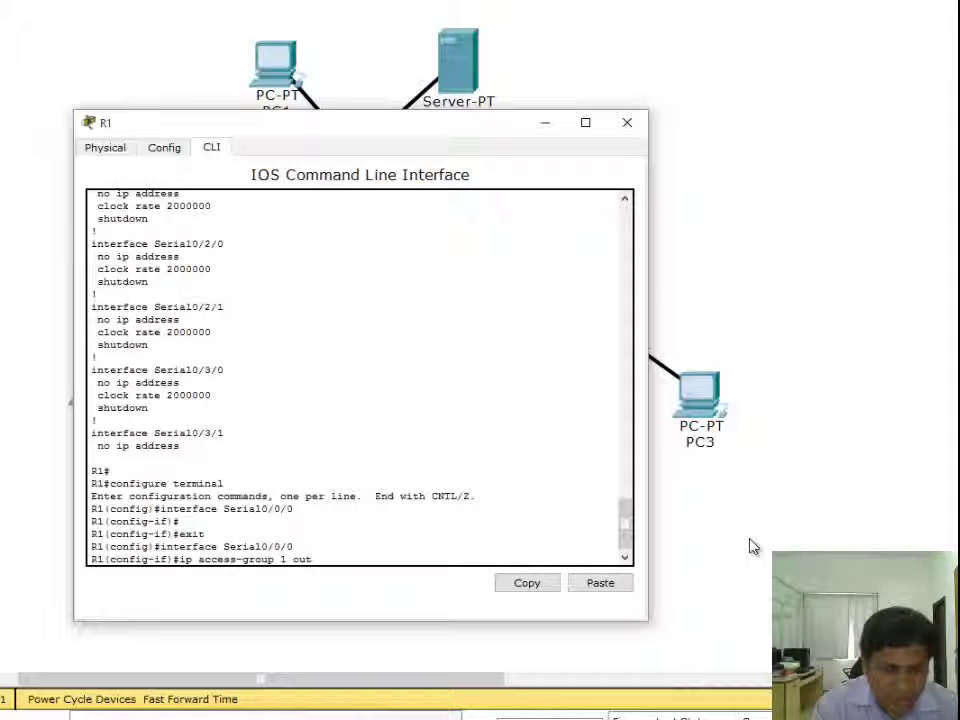
type("no")
key("Return")
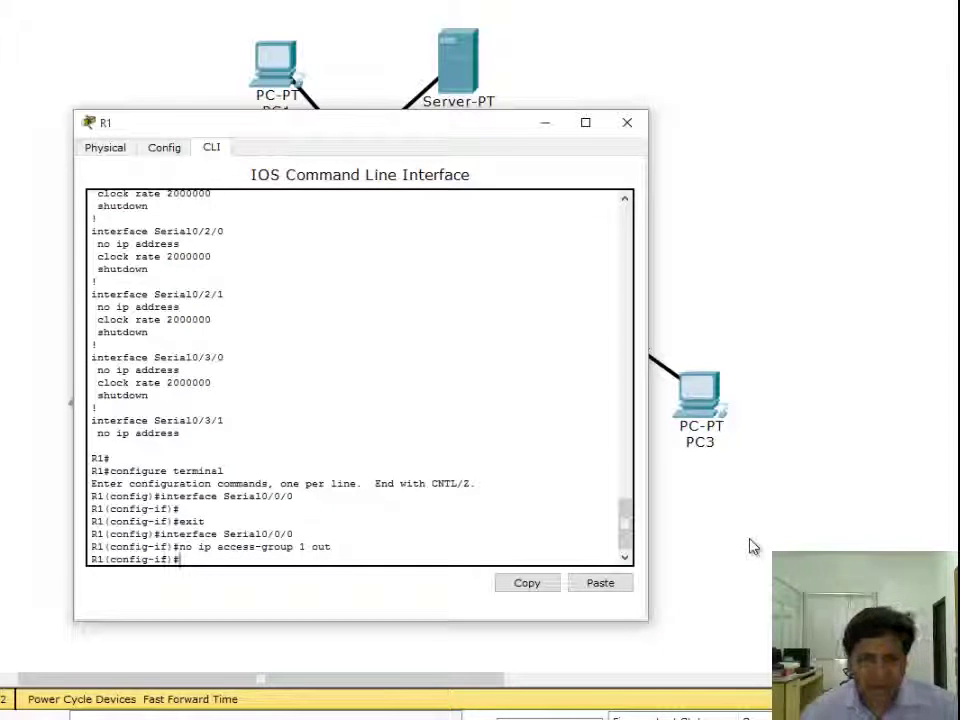
Run no ip access-group 1 in on R1's GigabitEthernet0/0 and exit configuration mode.
left_click(168, 148)
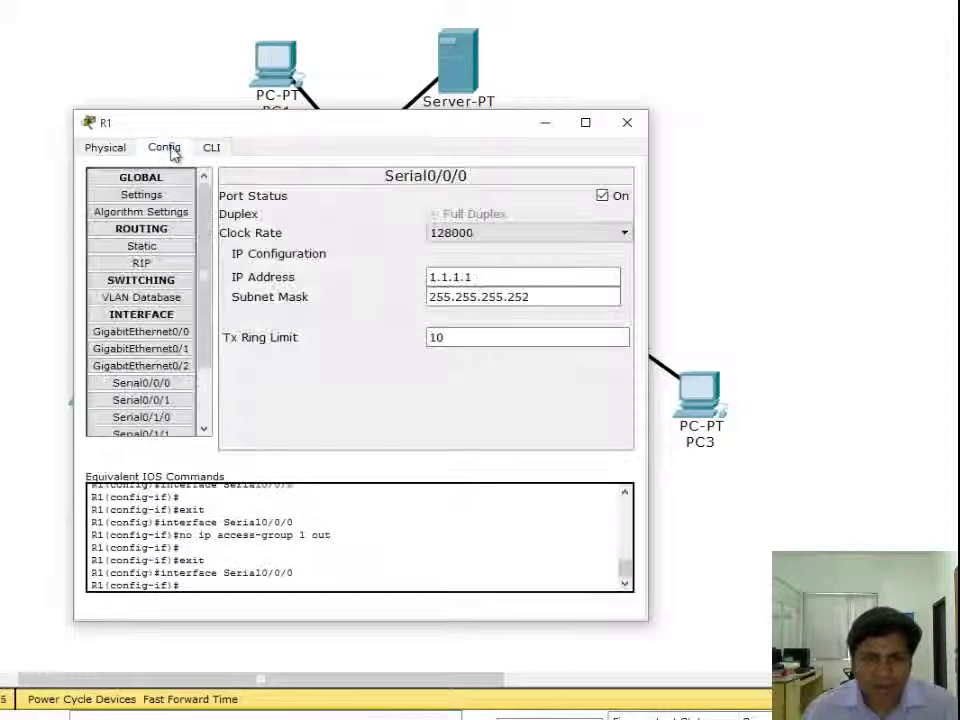
left_click(186, 331)
left_click(212, 148)
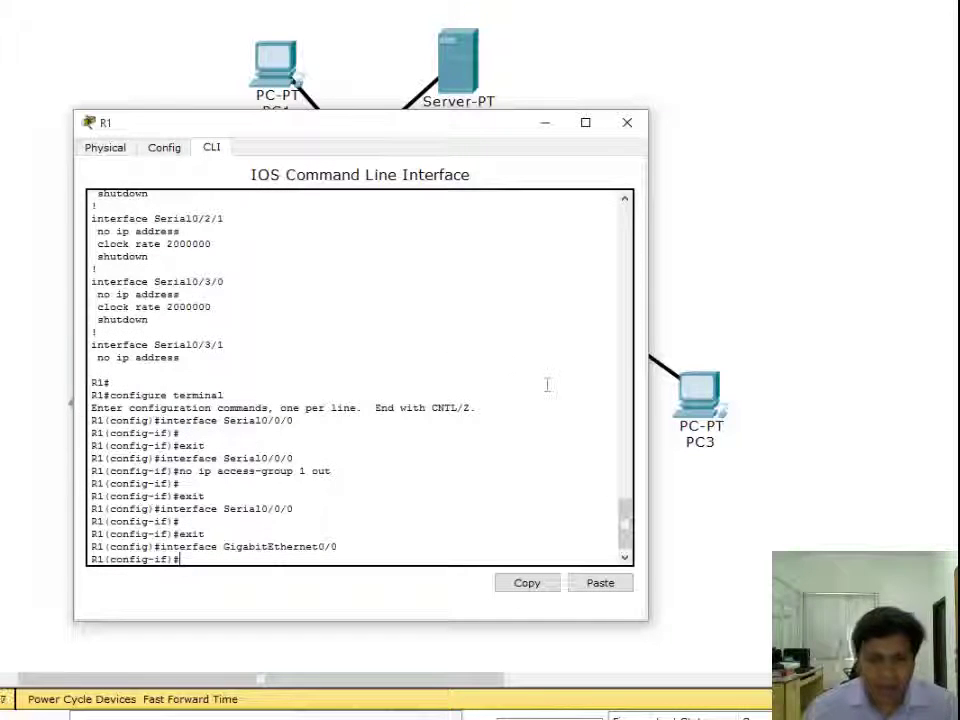
key("Up")
key("Up")
key("Up")
key("Up")
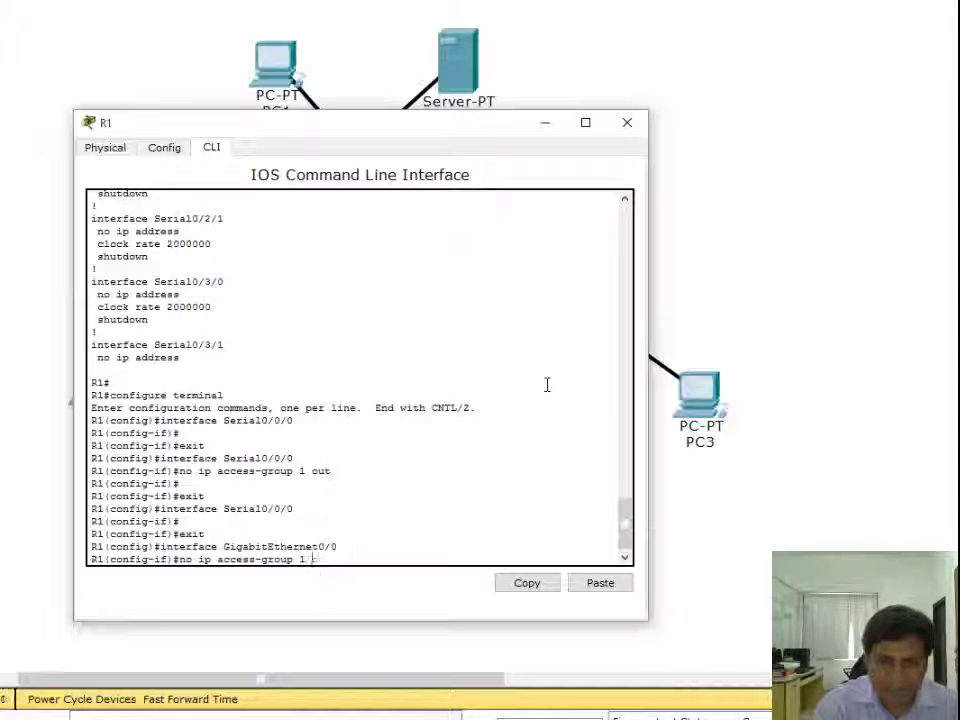
type("in")
key("Return")
key("ctrl+z")
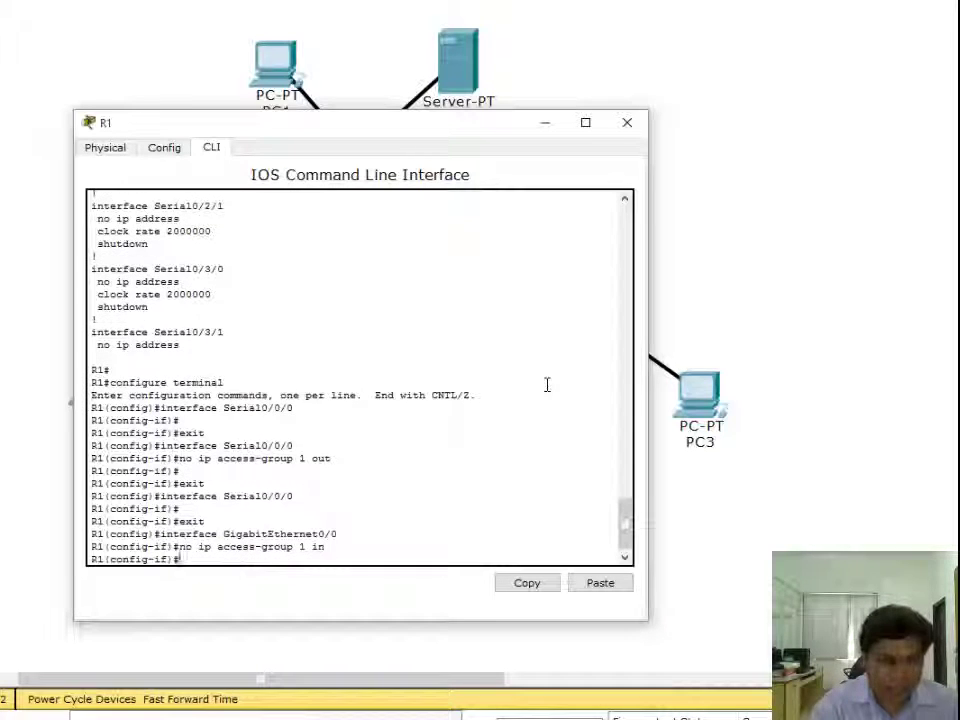
Save R1's configuration with the wr command and close the router's window.
key("Return")
key("Return")
type("wr")
key("Return")
key("Return")
key("Return")
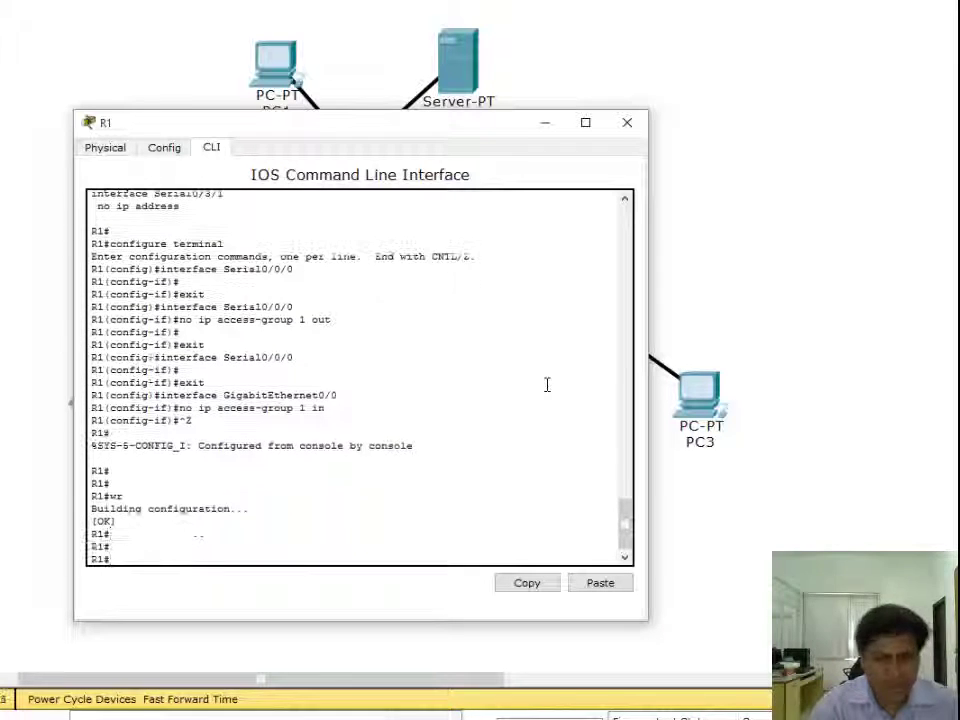
left_click(627, 123)
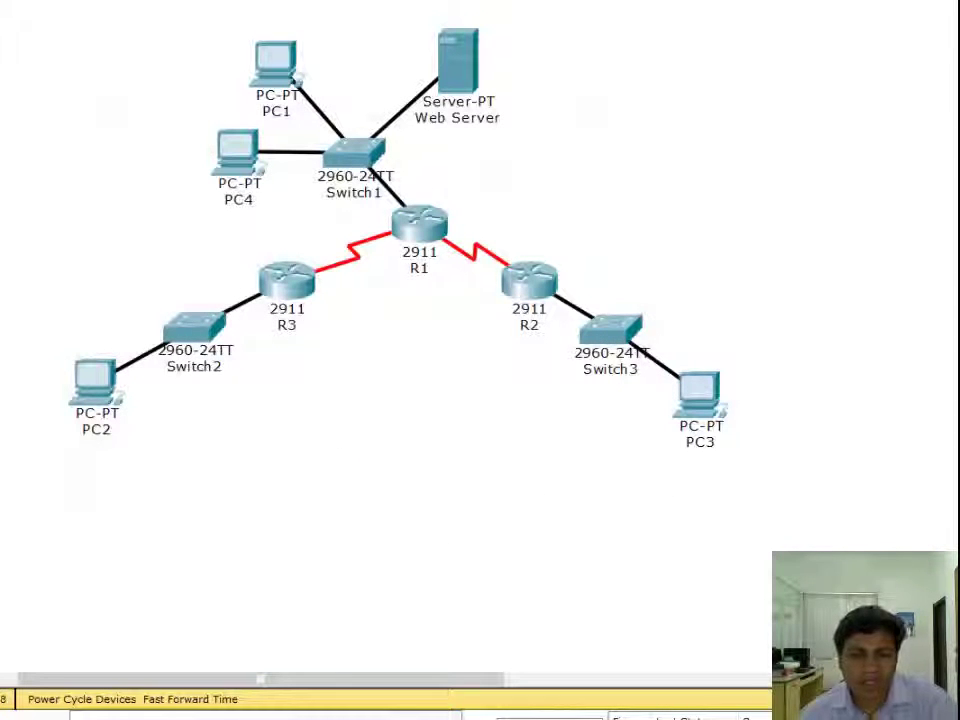
key("alt+Tab")
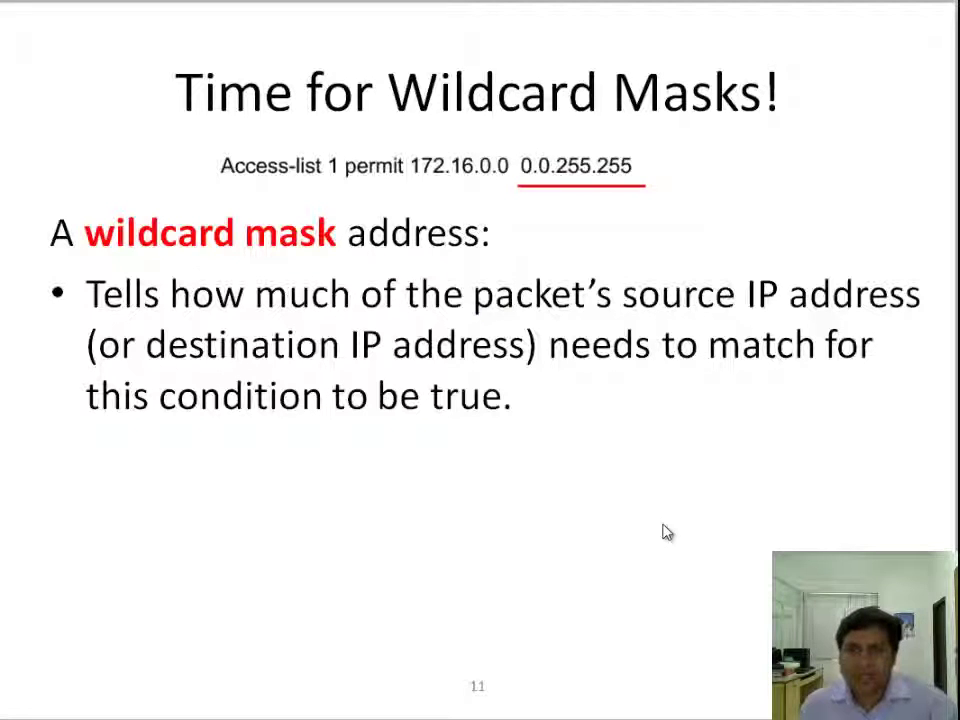
left_click(408, 557)
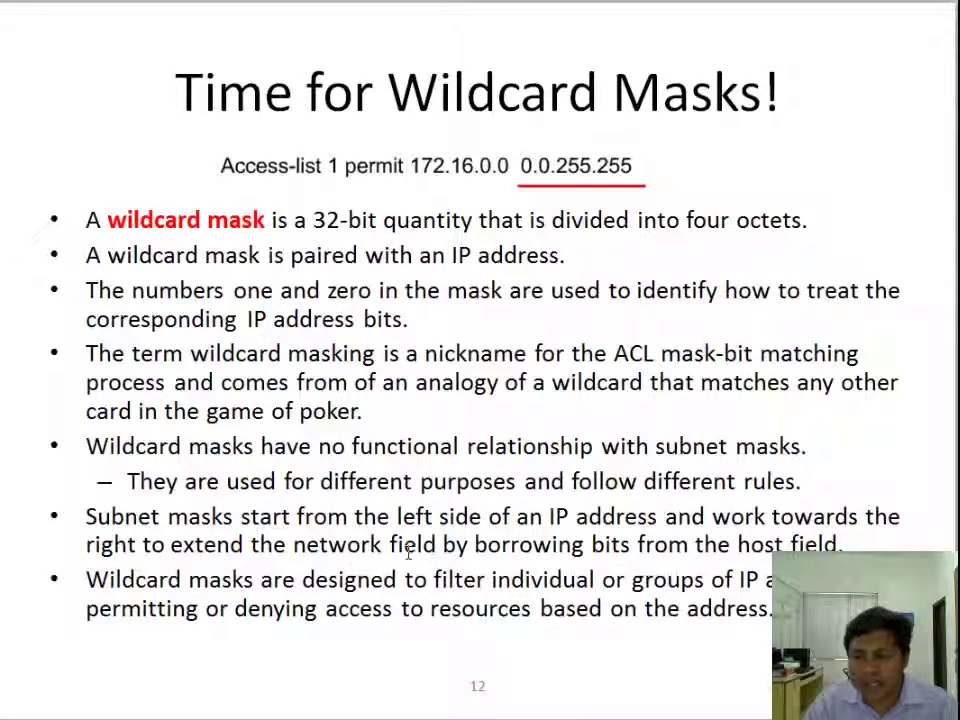
left_click(408, 553)
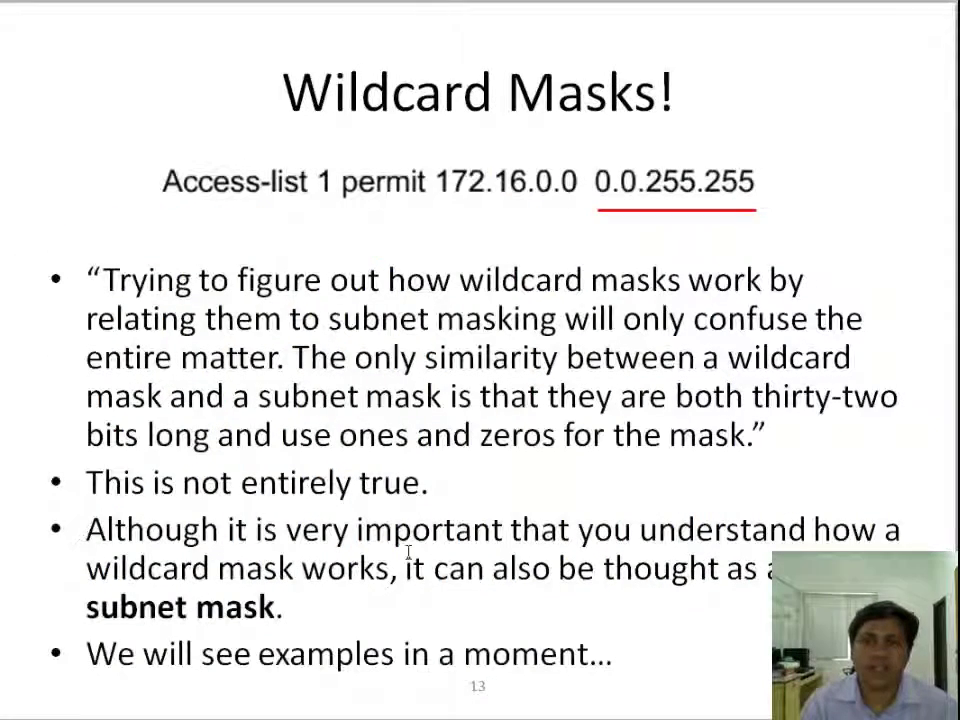
left_click(408, 553)
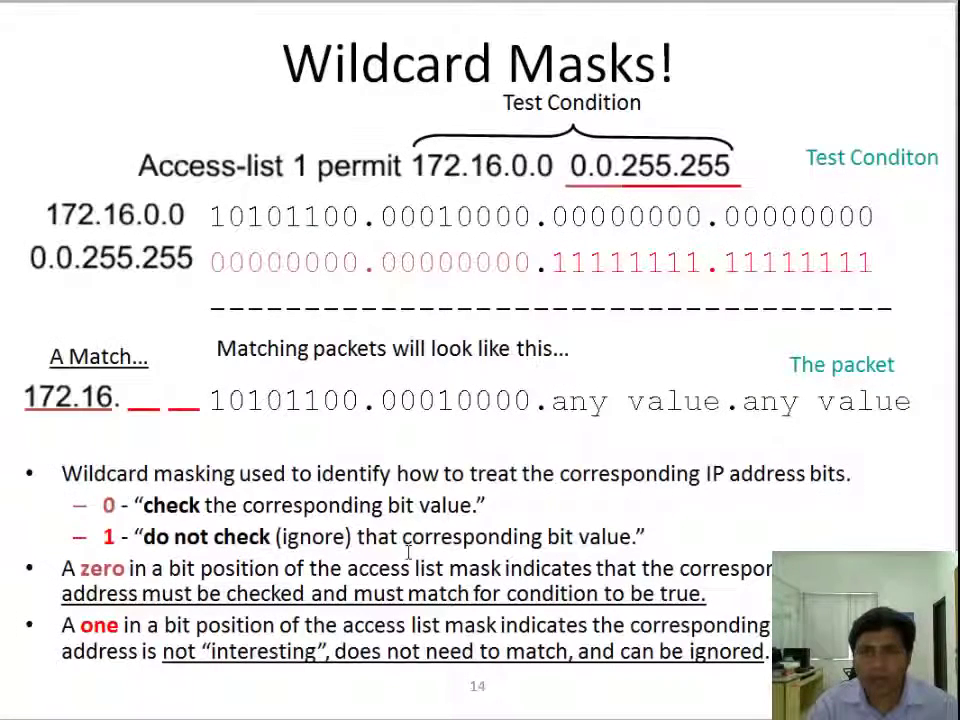
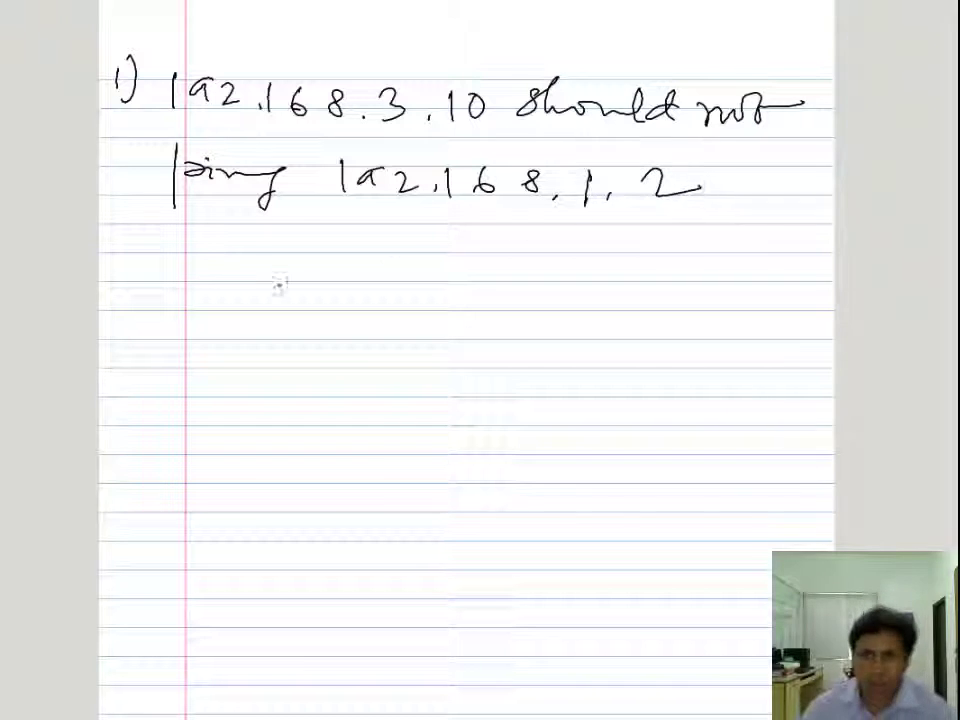
Handwrite a second requirement below the ping rule in the notes, stating that 192.168.2.10 should not access web.
mouse_move(186, 268)
left_mouse_down()
mouse_move(188, 305)
mouse_move(231, 281)
mouse_move(226, 302)
left_mouse_up()
mouse_move(238, 288)
left_mouse_down()
mouse_move(256, 306)
mouse_move(312, 300)
left_mouse_up()
left_click(267, 300)
left_click_drag(362, 278, 356, 298)
left_click(393, 296)
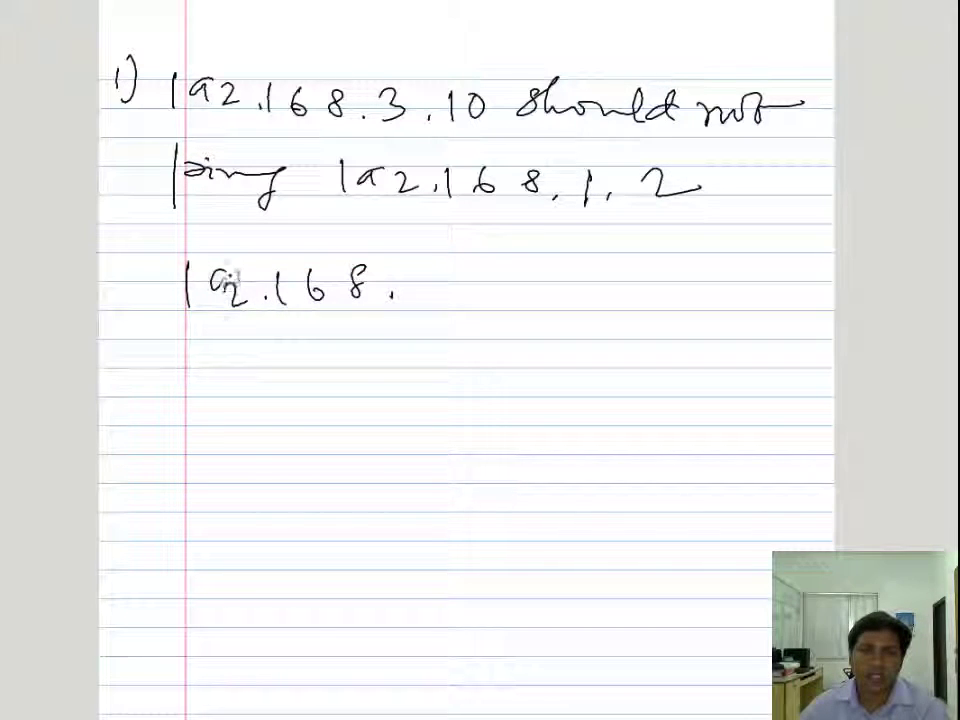
mouse_move(420, 264)
left_mouse_down()
mouse_move(415, 304)
mouse_move(432, 312)
left_mouse_up()
left_click(440, 310)
left_click(470, 308)
mouse_move(465, 266)
left_mouse_down()
mouse_move(465, 288)
mouse_move(504, 272)
left_mouse_up()
mouse_move(575, 278)
left_mouse_down()
mouse_move(560, 305)
mouse_move(716, 284)
mouse_move(746, 264)
mouse_move(788, 296)
mouse_move(832, 285)
left_mouse_up()
mouse_move(222, 372)
left_mouse_down()
mouse_move(200, 386)
mouse_move(226, 392)
left_mouse_up()
mouse_move(256, 372)
left_mouse_down()
mouse_move(248, 393)
mouse_move(375, 392)
mouse_move(422, 377)
mouse_move(488, 392)
mouse_move(625, 375)
left_mouse_up()
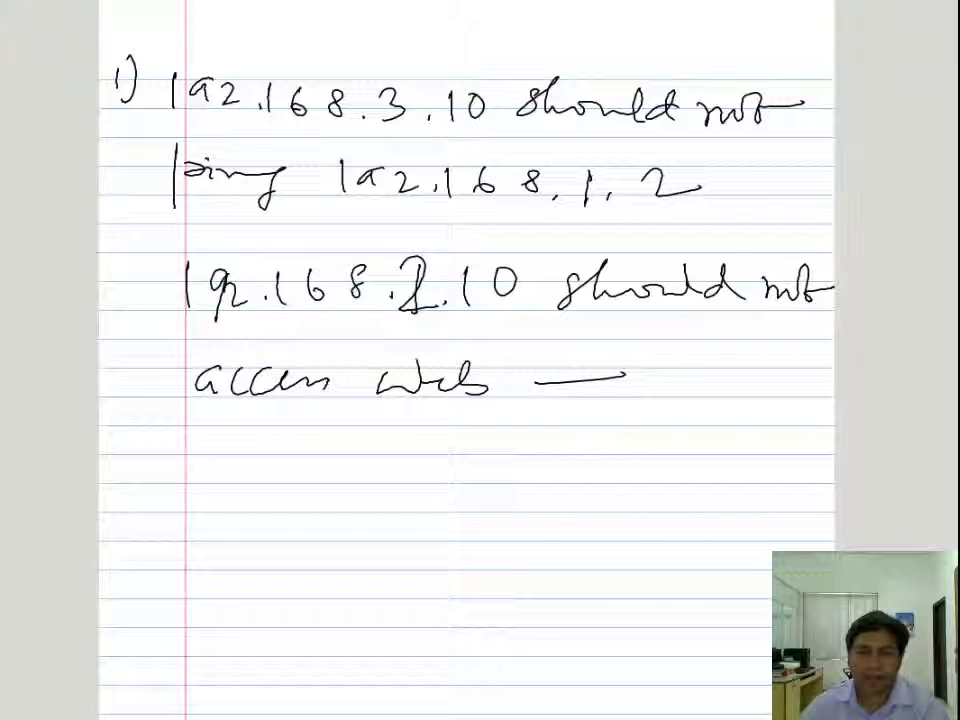
Switch back to Packet Tracer, open router R1's command line and enter global configuration mode with conf t.
key("alt+Tab")
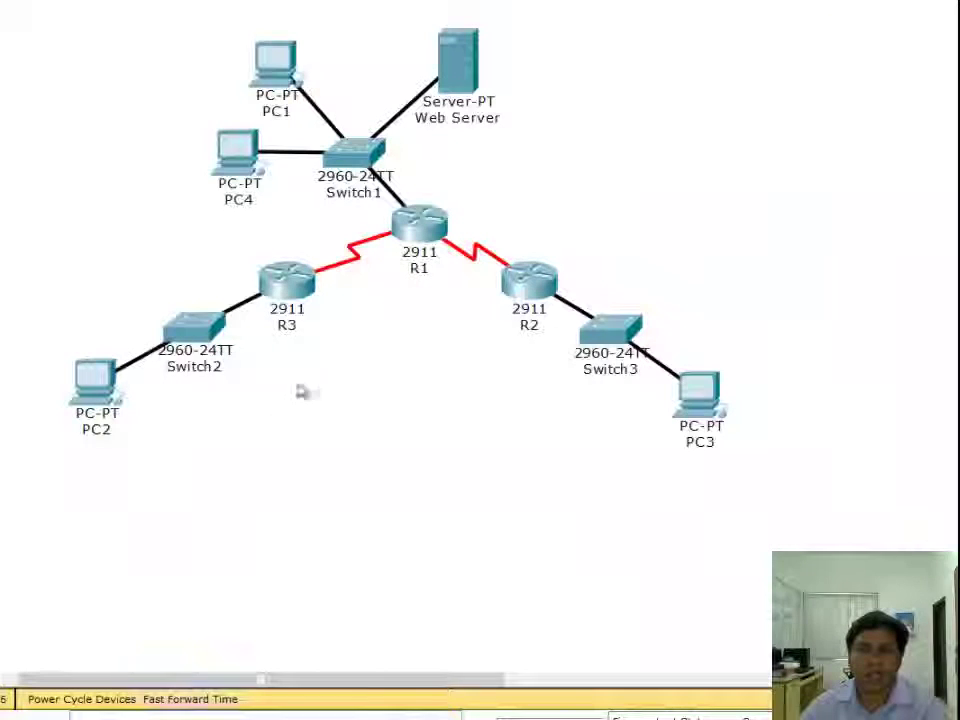
left_click(428, 232)
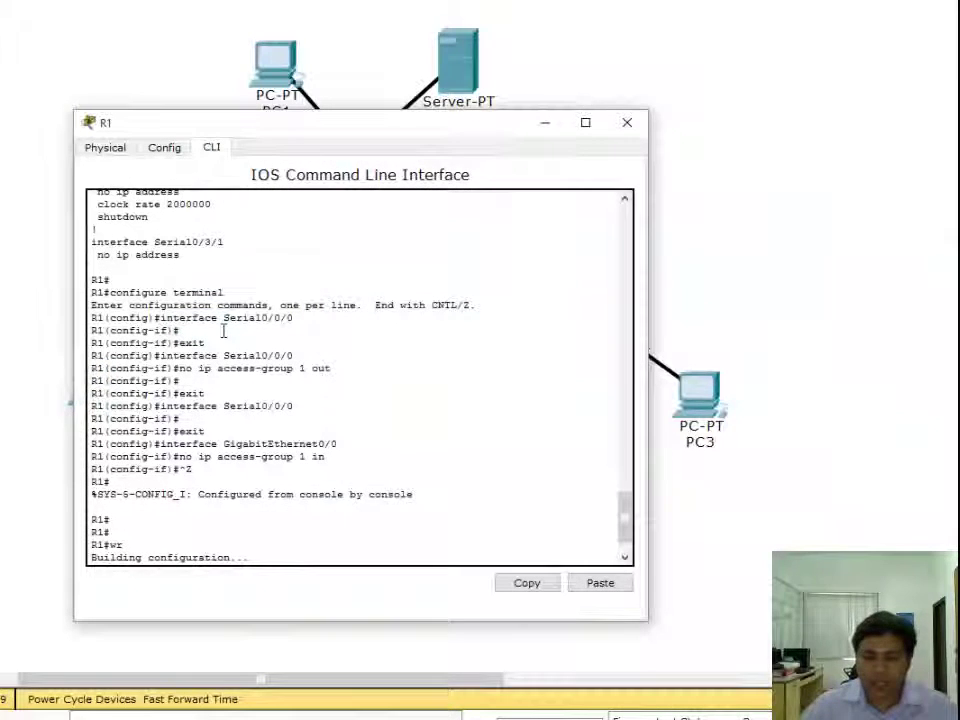
key("Return")
key("Return")
key("Return")
key("Return")
key("Return")
key("Return")
key("Return")
type("conf t")
key("Return")
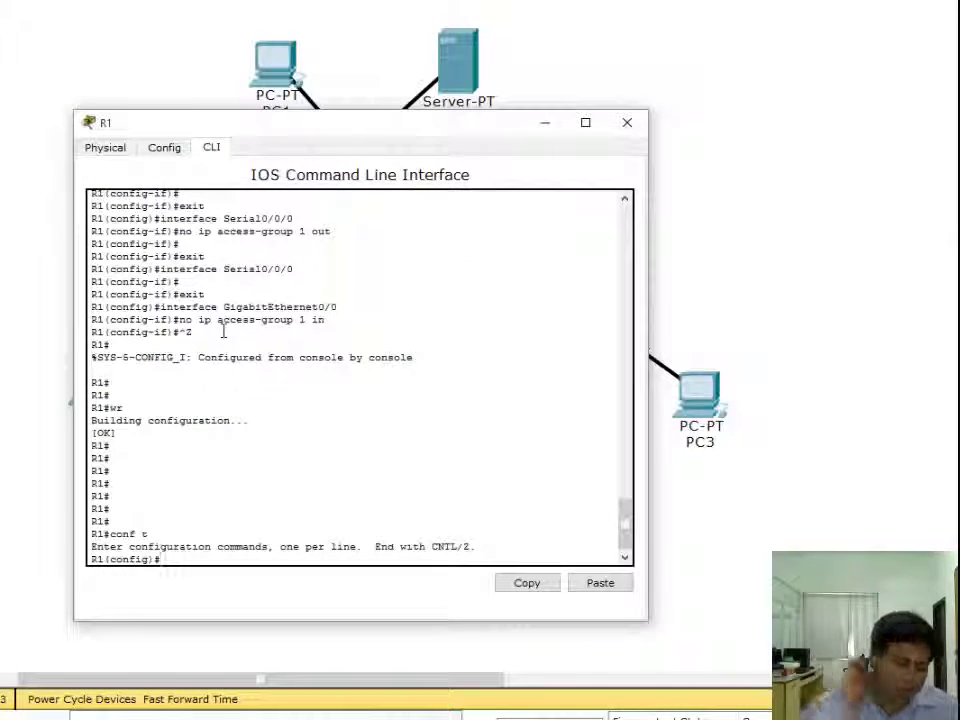
Begin an access-list 100 deny entry on R1, listing the help for its actions and protocols.
type("ac")
key("Tab")
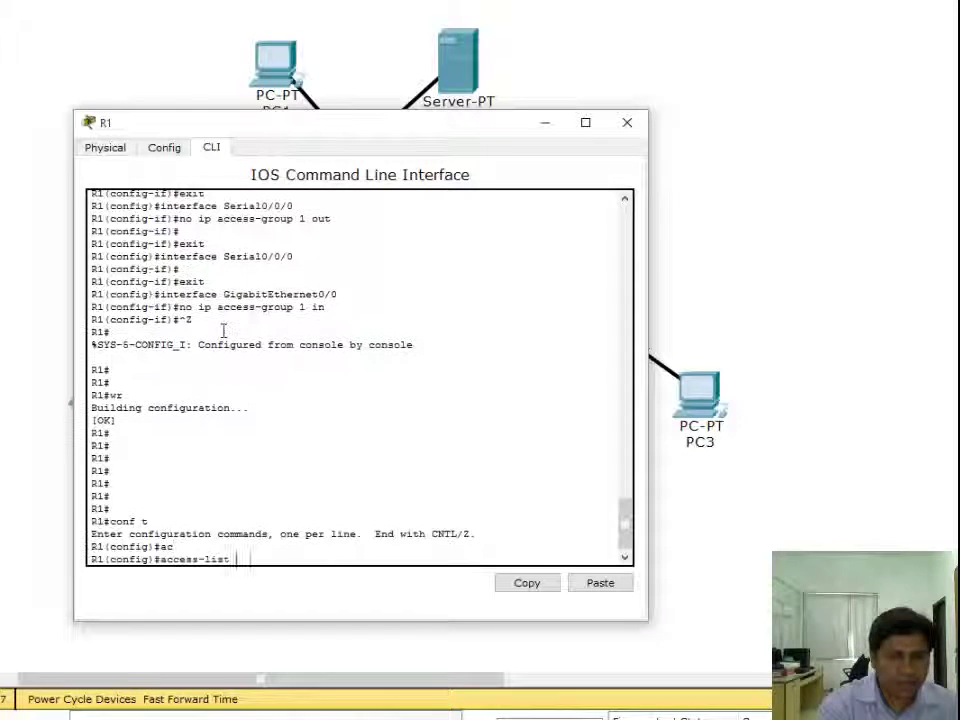
type("100")
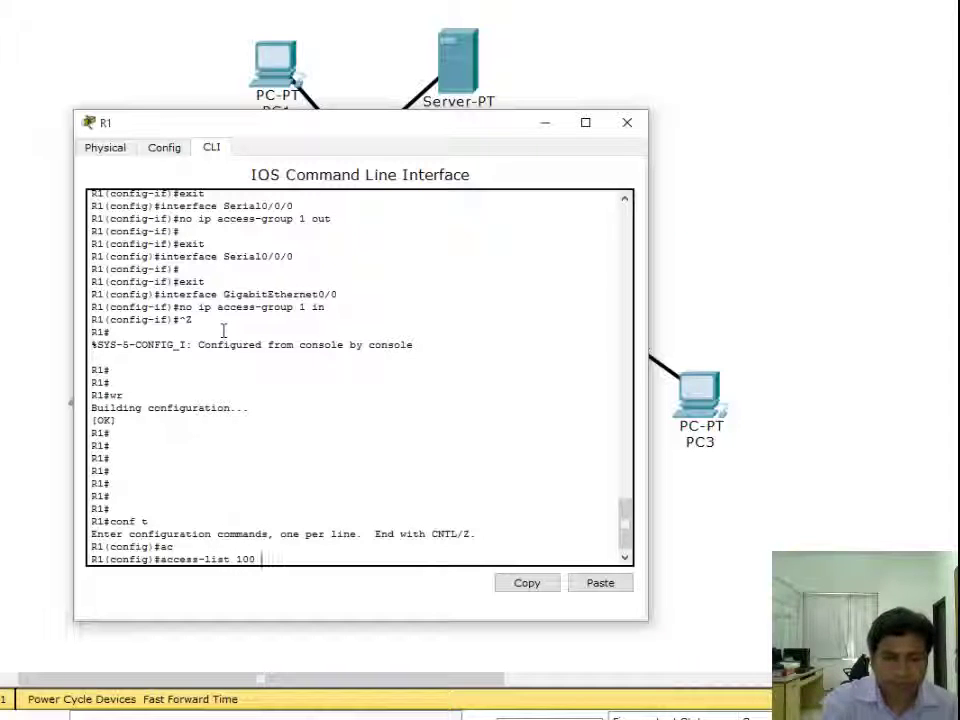
type(" ?den")
key("Tab")
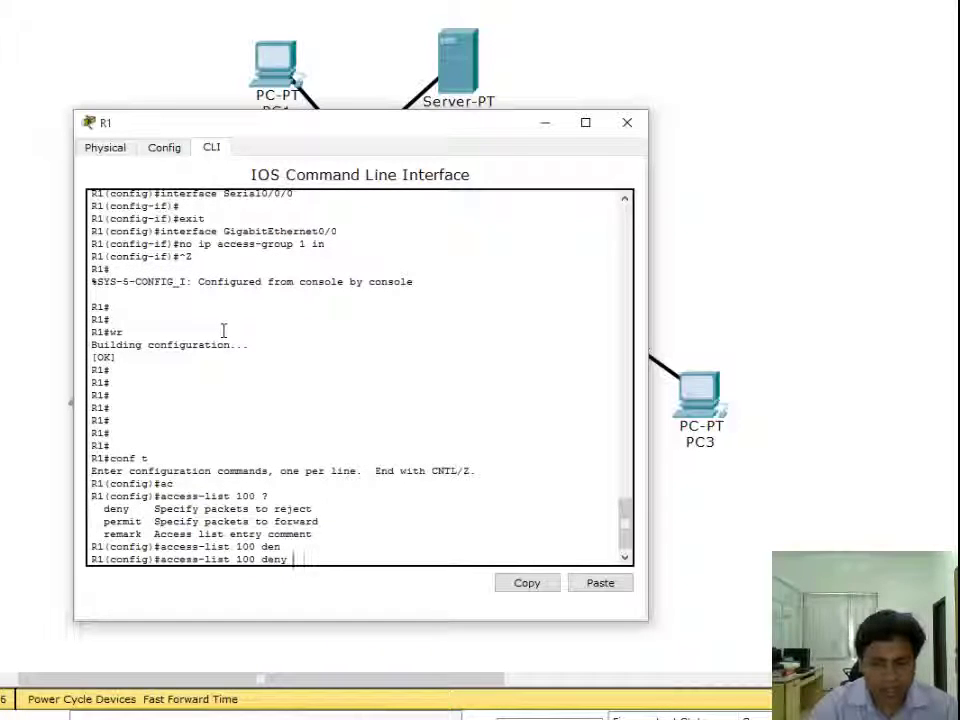
type("?")
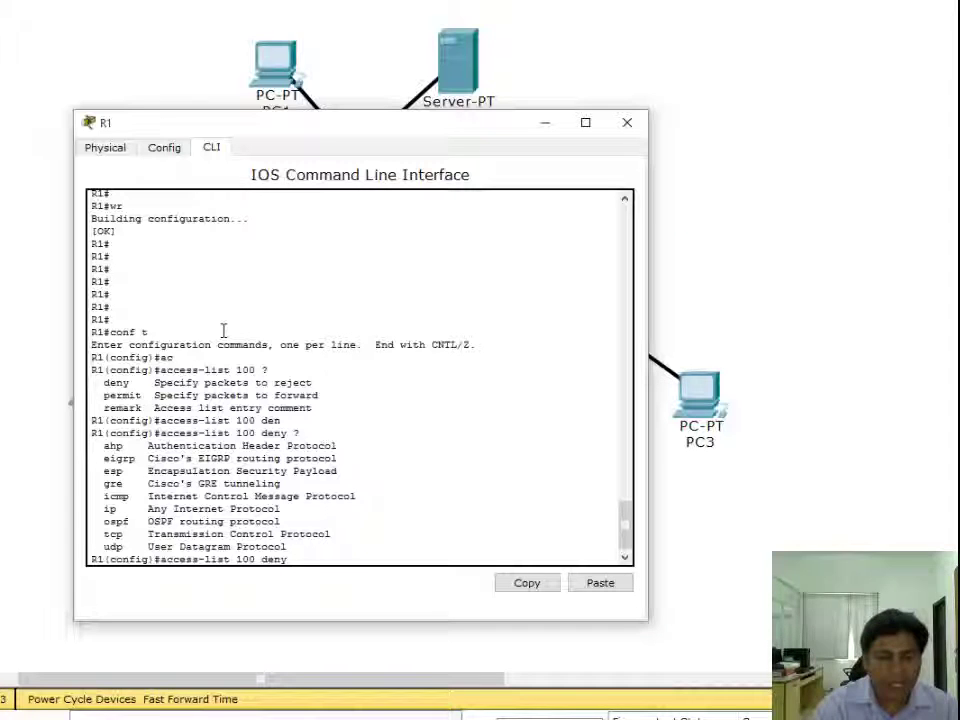
Set icmp as the protocol and host 192.168.3.10 as the source of the deny entry, listing the help for its destination.
type("icmp")
key("Tab")
type("?")
type("host")
type(" 192.168")
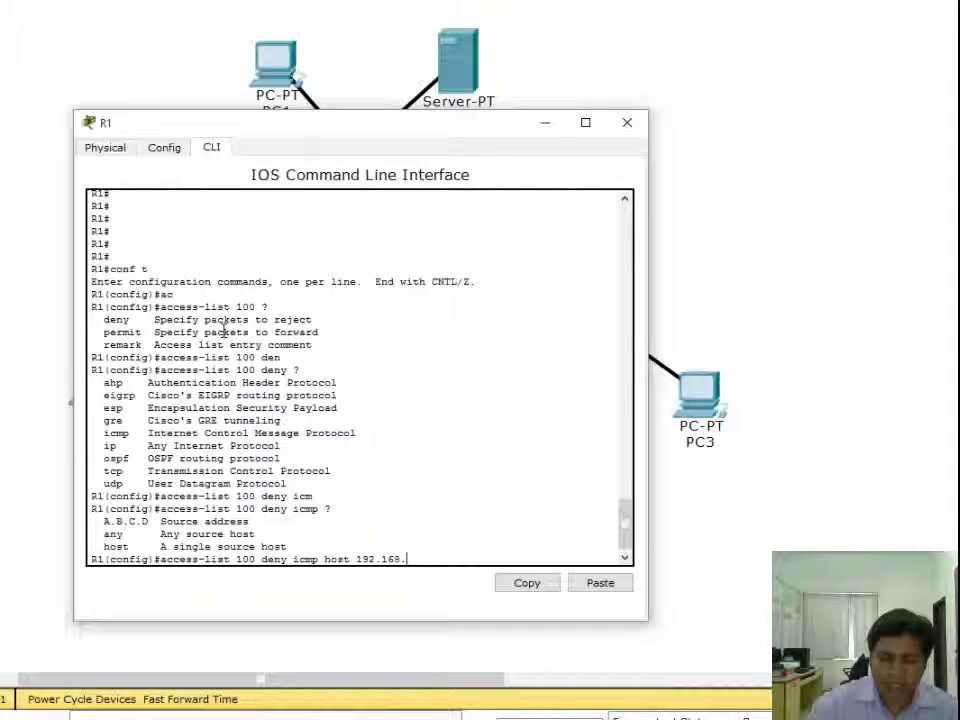
type(".3.10 ?")
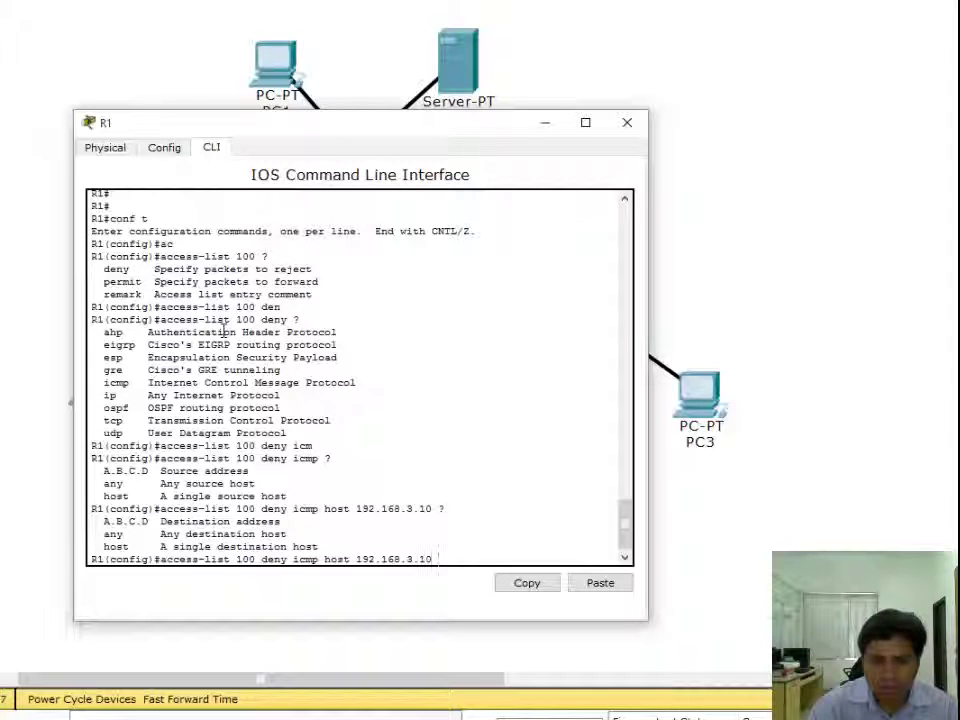
Complete the icmp deny entry with destination host 192.168.1.2 and the echo message type.
type("host")
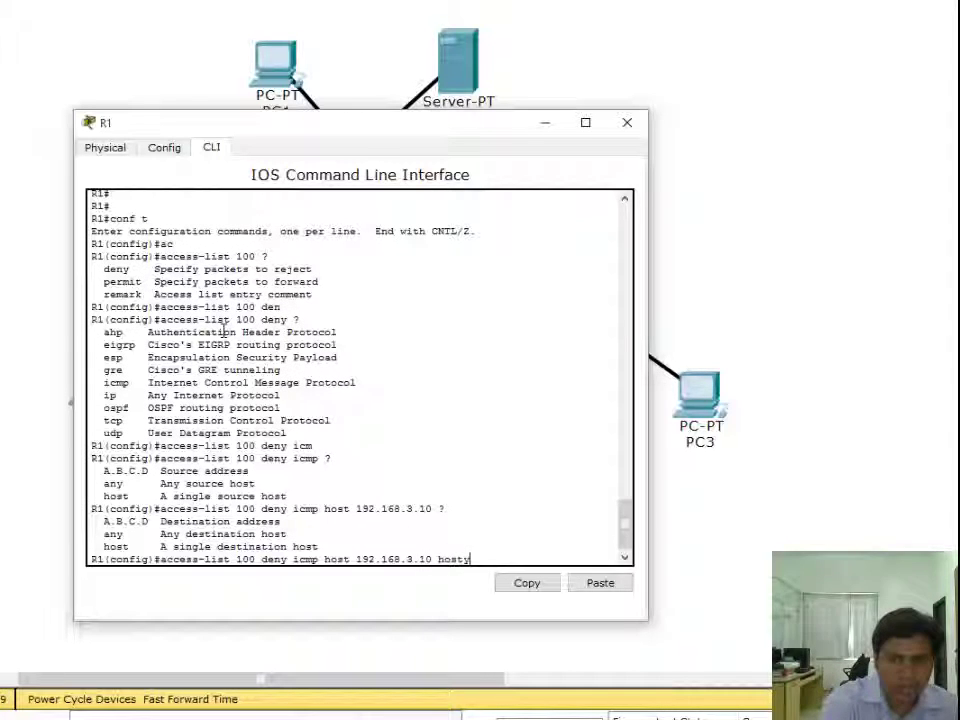
type(" 192.1")
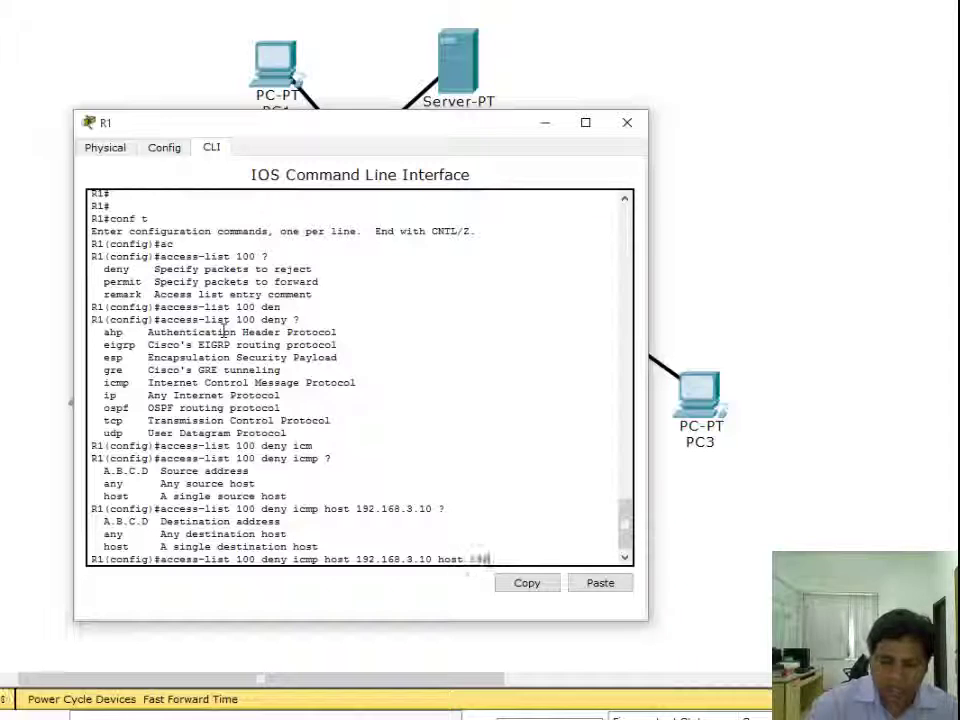
type("68.")
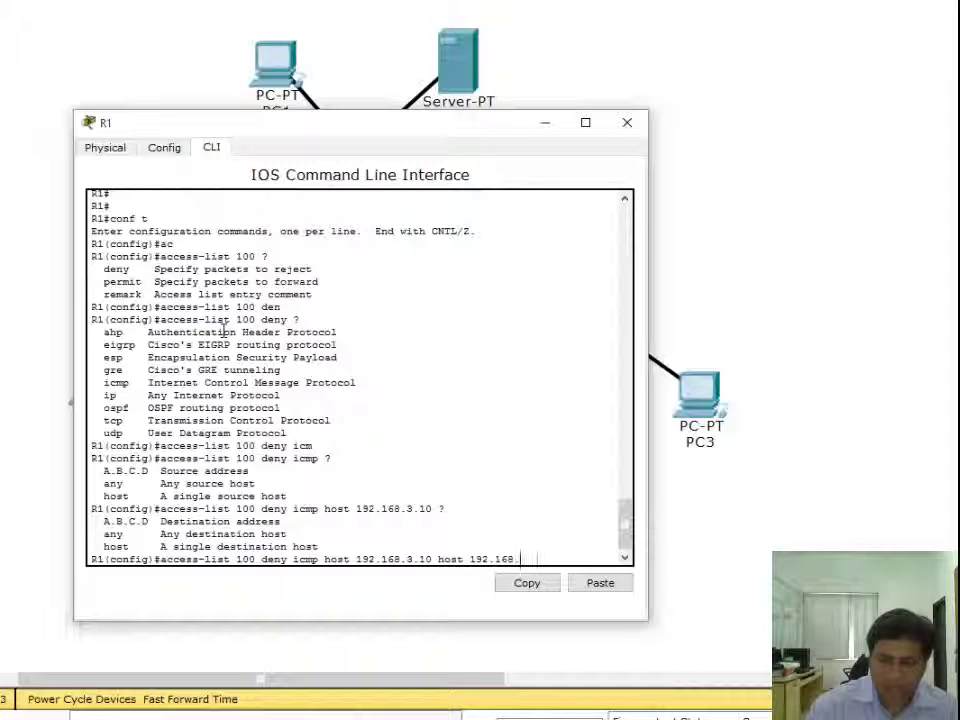
type("1.2")
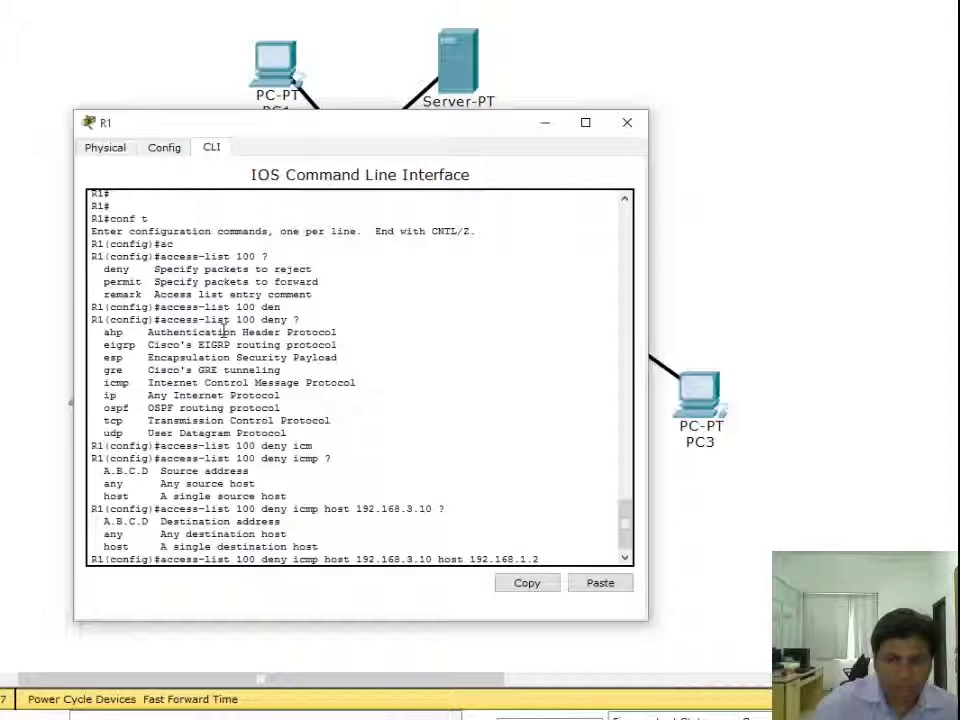
type(" ?")
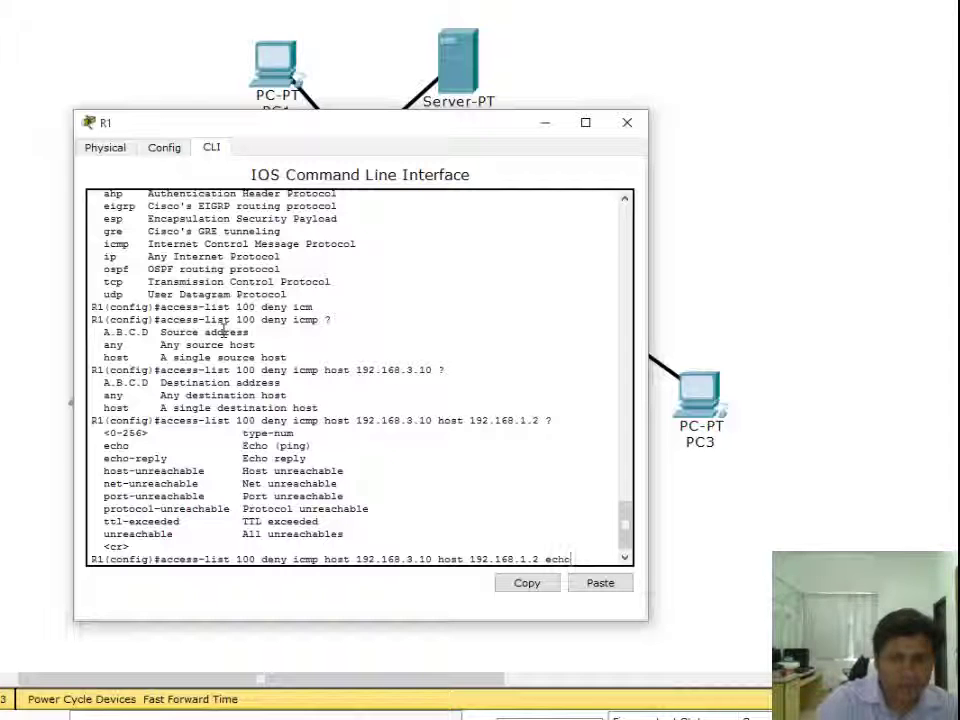
type("echo")
key("Return")
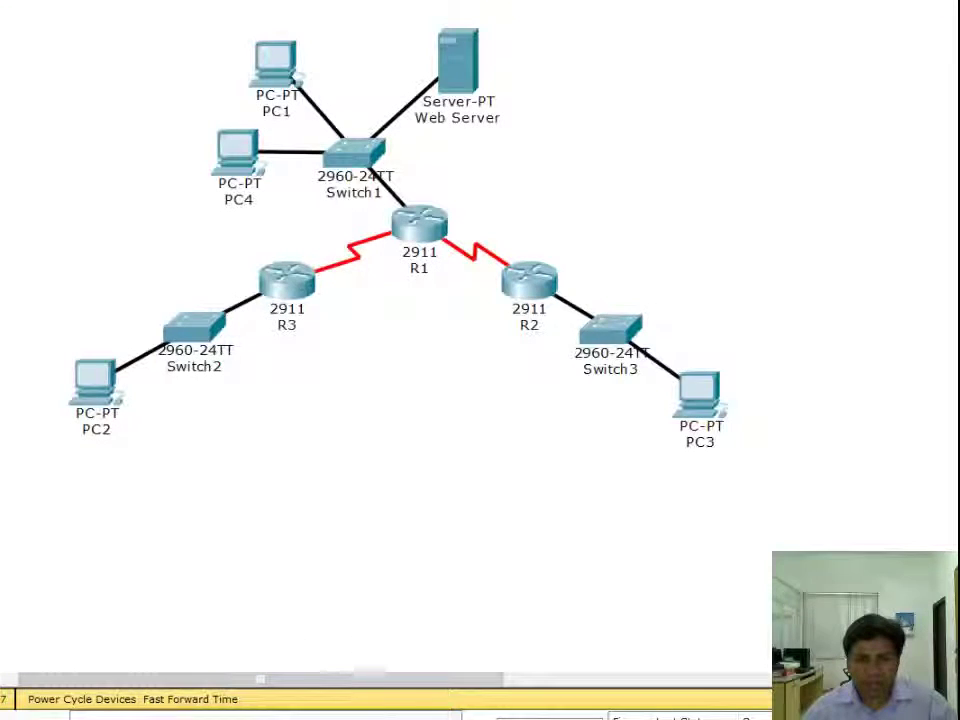
Copy the completed access-list 100 deny icmp command from R1's command line into Notepad, with the font size at 48.
left_click(405, 215)
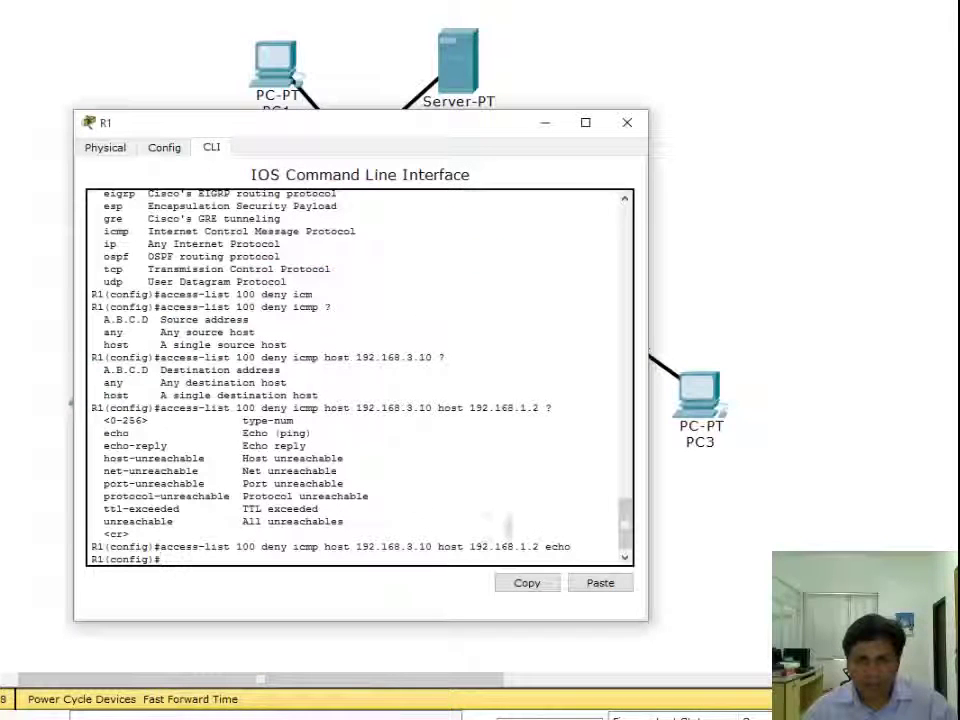
left_click_drag(573, 549, 158, 548)
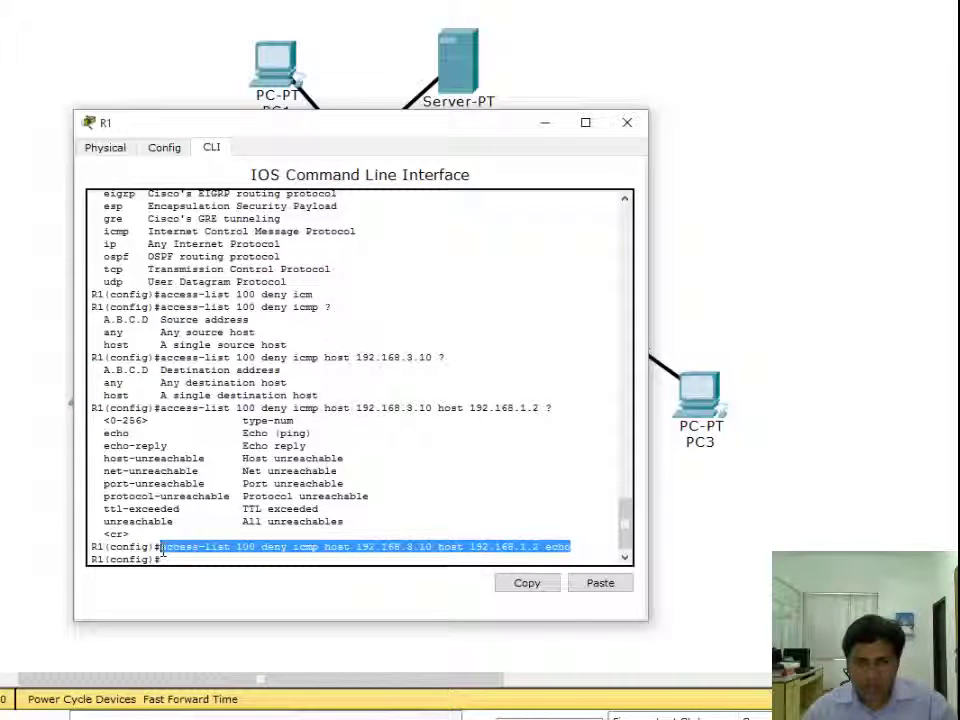
left_click(527, 583)
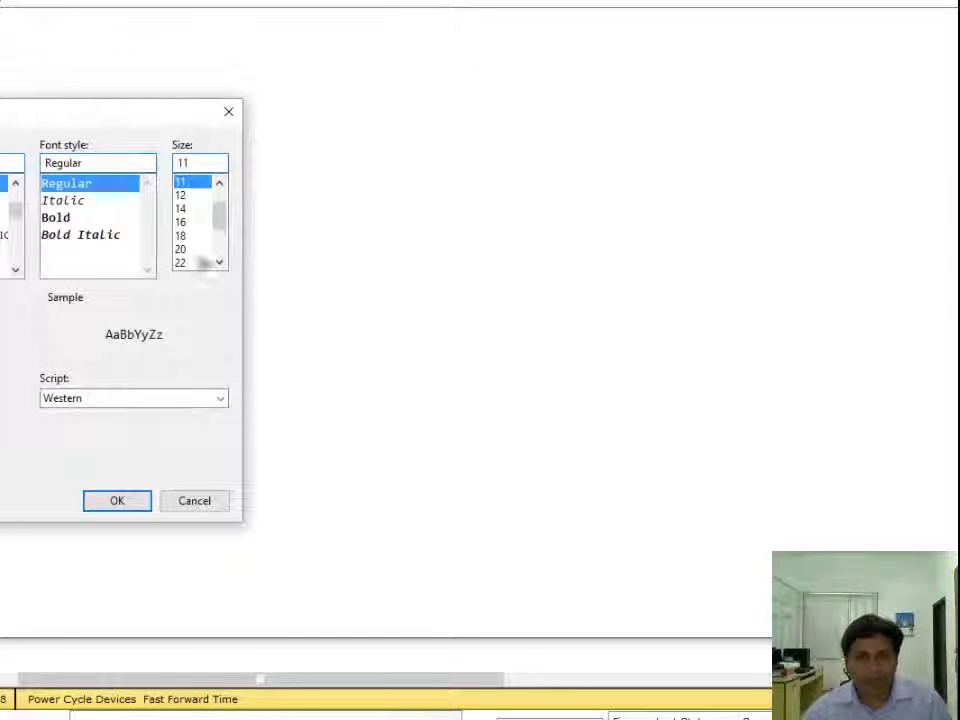
left_click_drag(219, 214, 208, 251)
left_click(200, 249)
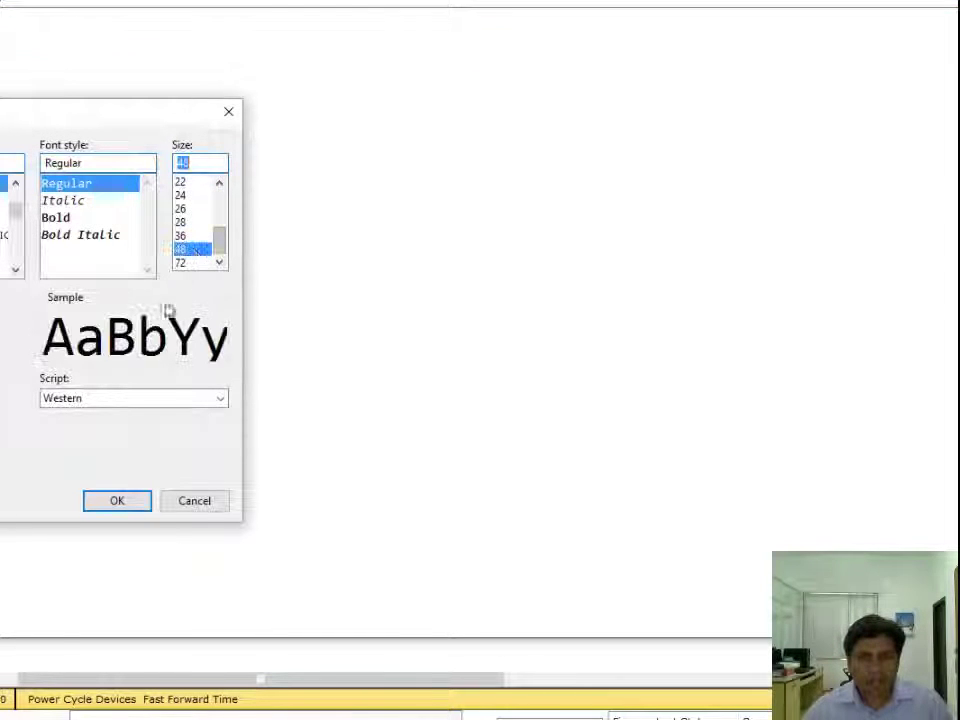
left_click(117, 501)
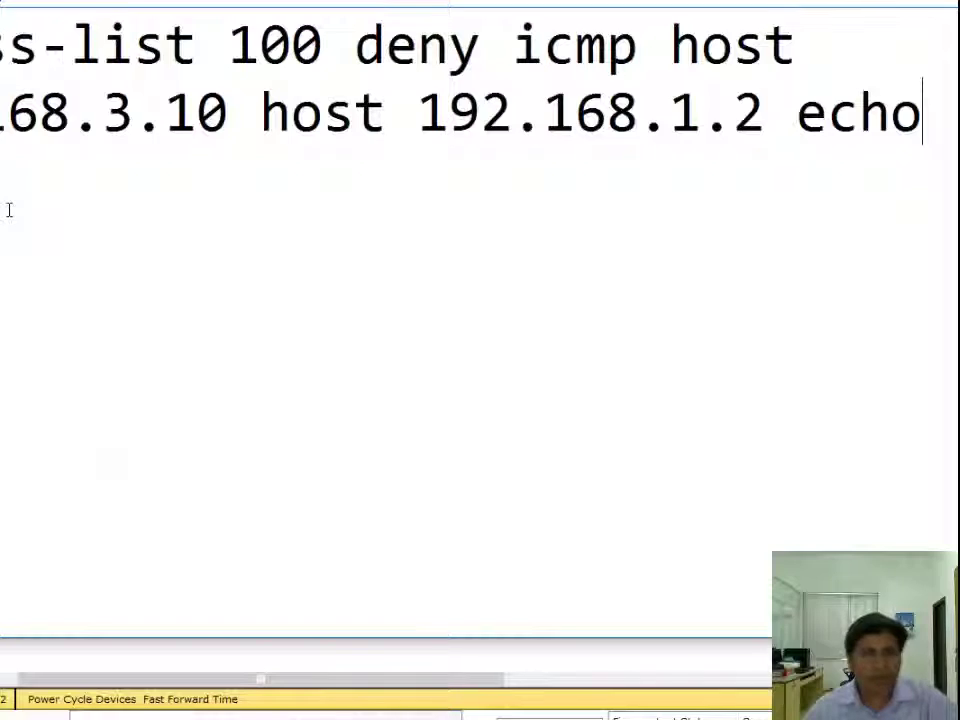
scroll(350, 70, "left", 3)
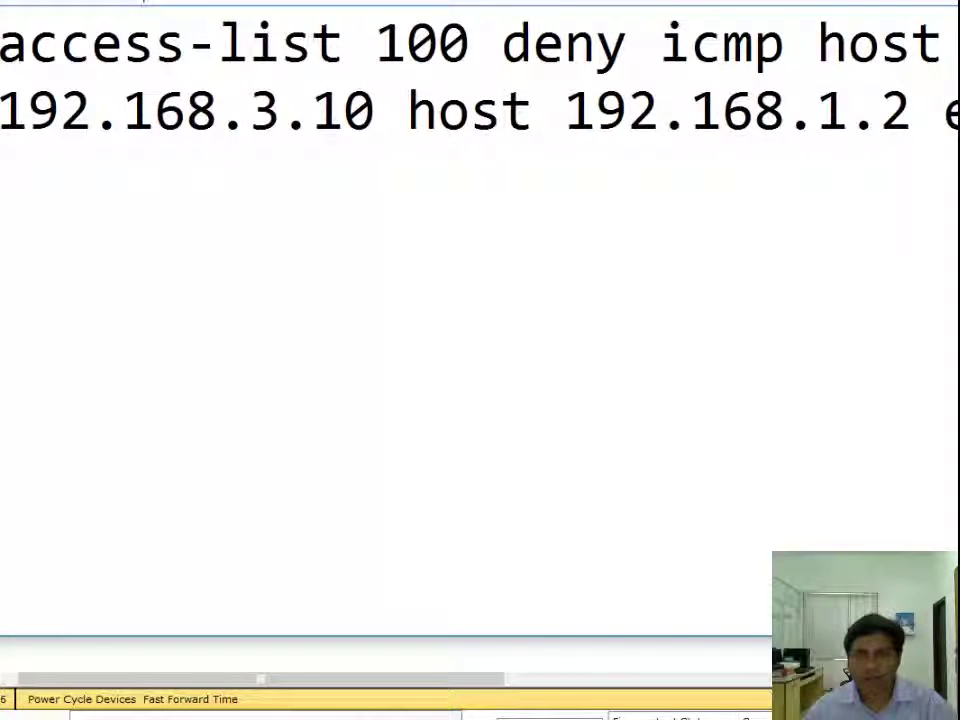
Reduce the Notepad font size to 24.
left_click(110, 5)
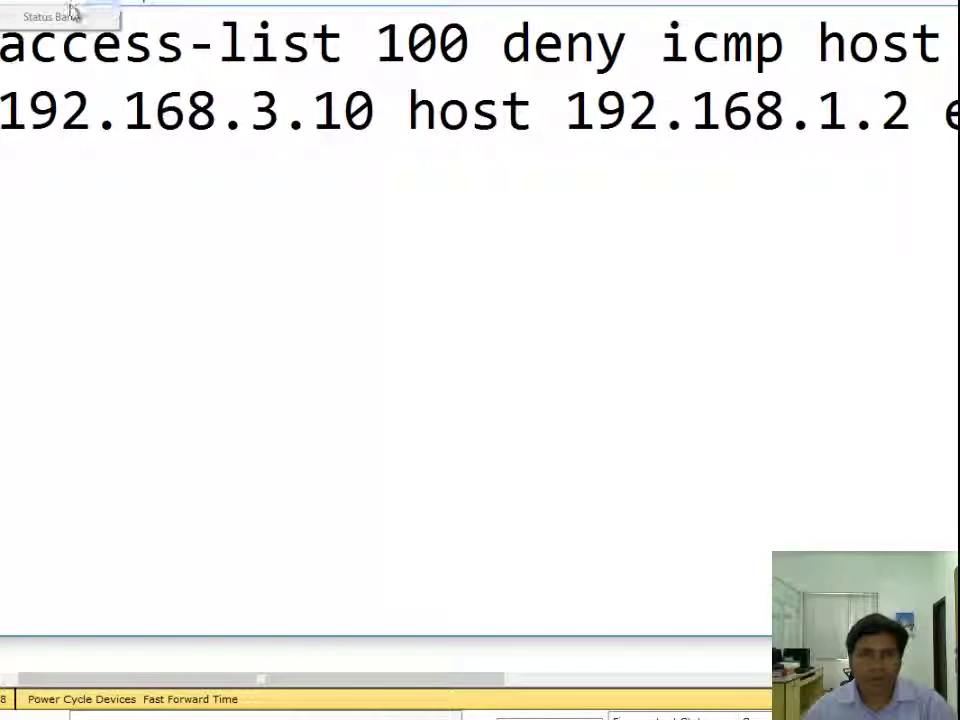
left_click(47, 33)
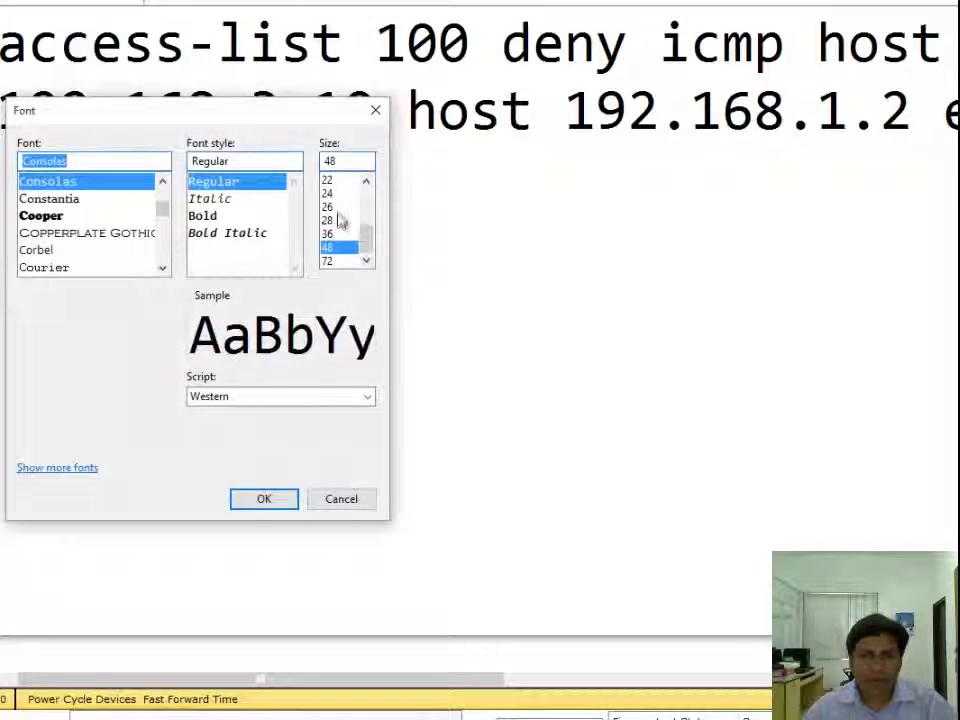
left_click(329, 194)
left_click(281, 500)
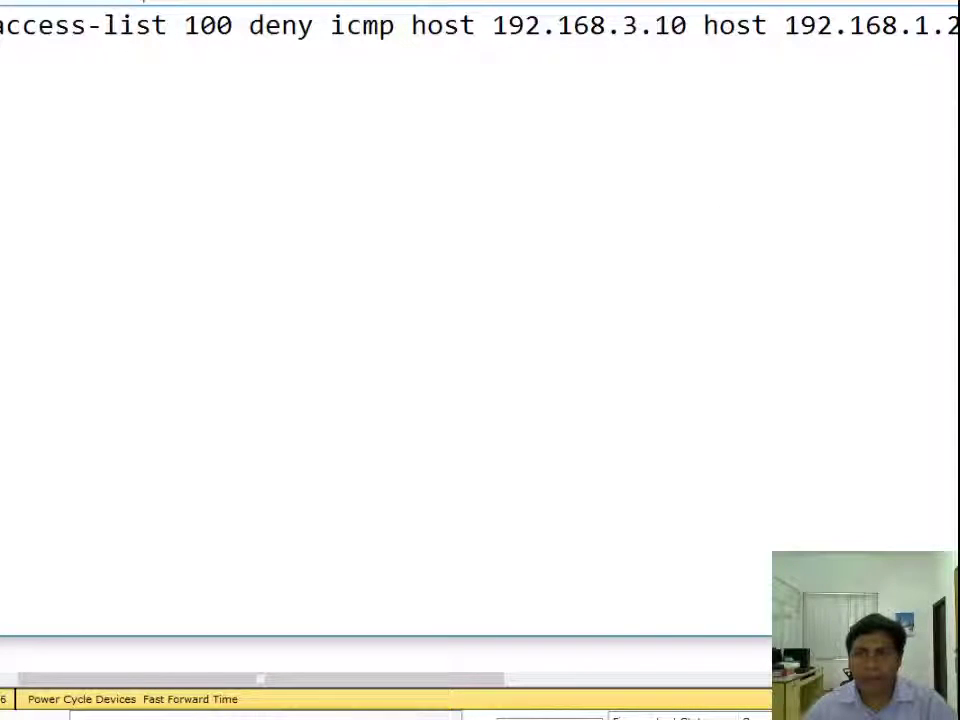
Set the Notepad font size to 18 so the access-list command fits on one line.
left_click(107, 4)
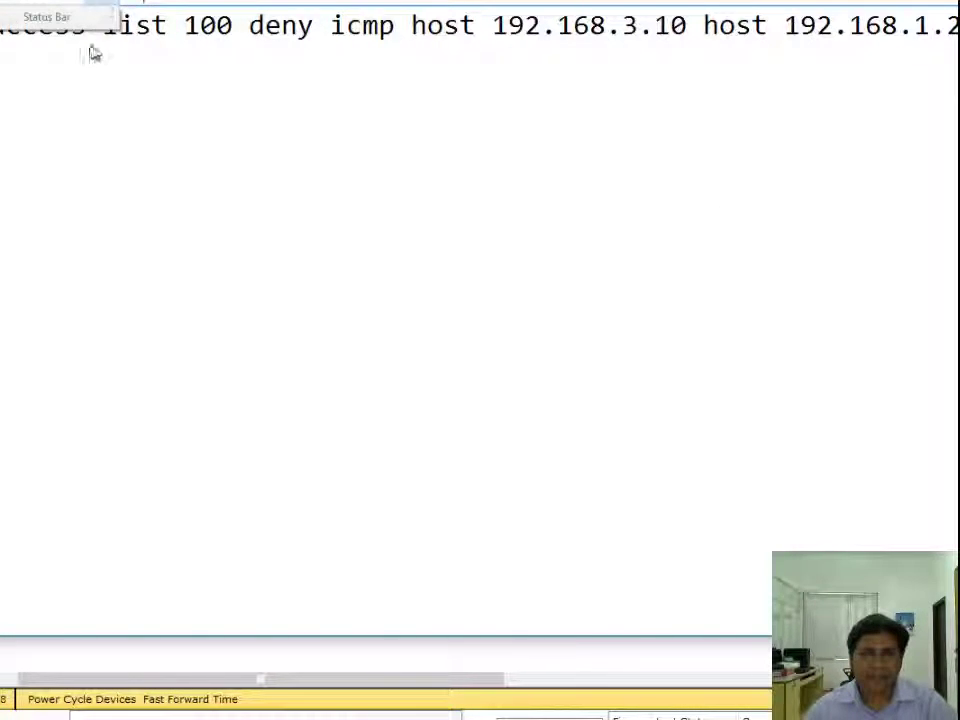
left_click(58, 39)
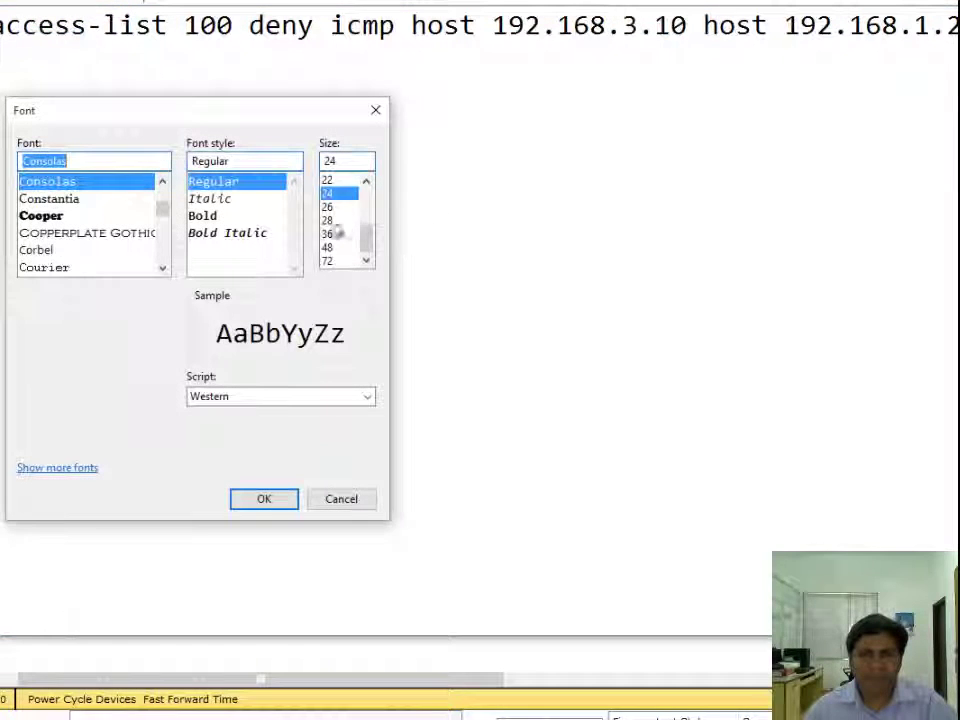
left_click(366, 186)
left_click(366, 186)
left_click(332, 181)
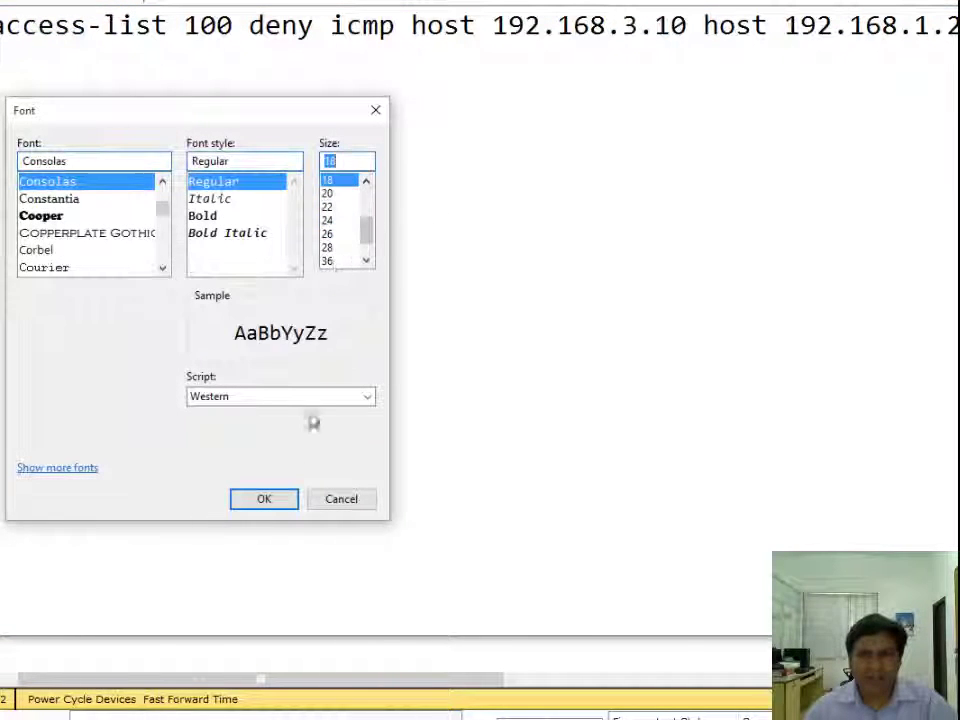
left_click(252, 500)
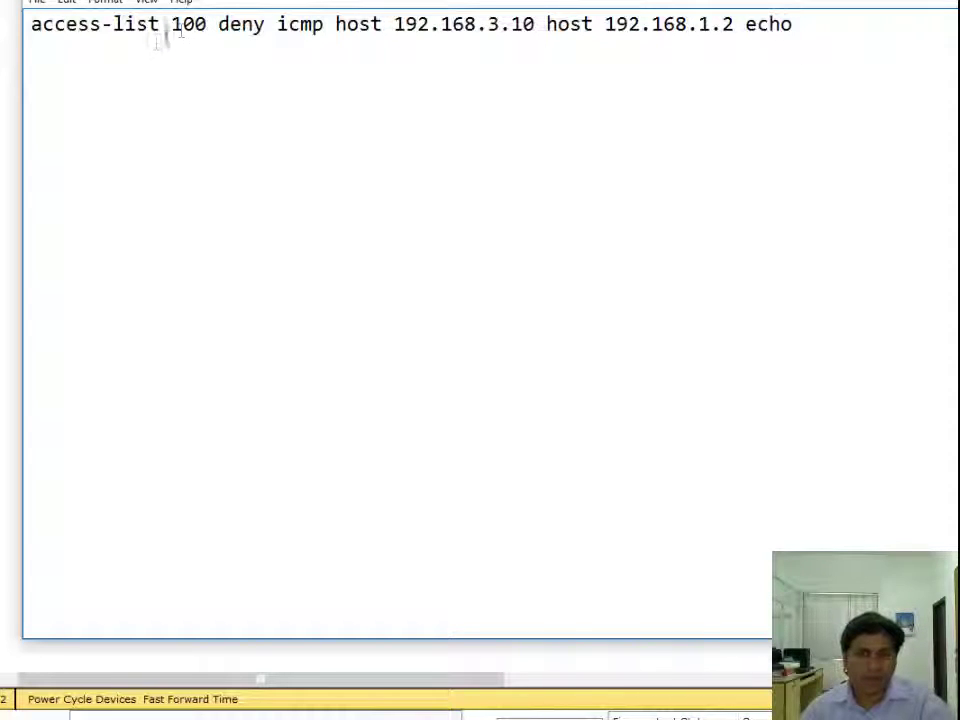
Examine the parts of the access-list command in Notepad: action, protocol, source host and destination host.
left_click_drag(268, 22, 9, 30)
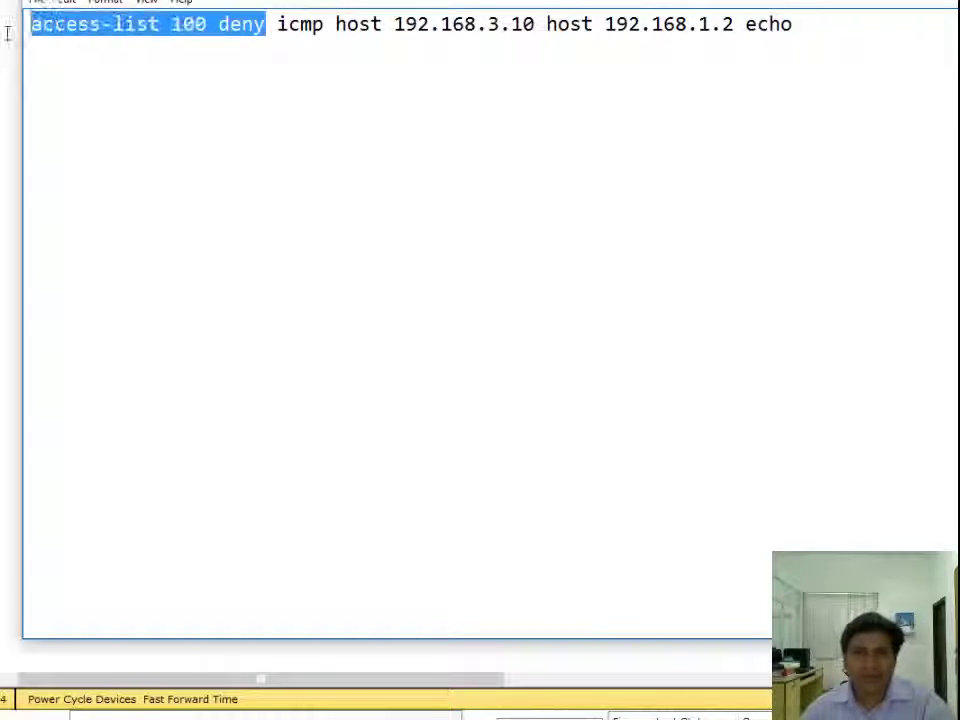
left_click_drag(792, 24, 273, 24)
left_click(272, 24)
left_click_drag(536, 24, 325, 24)
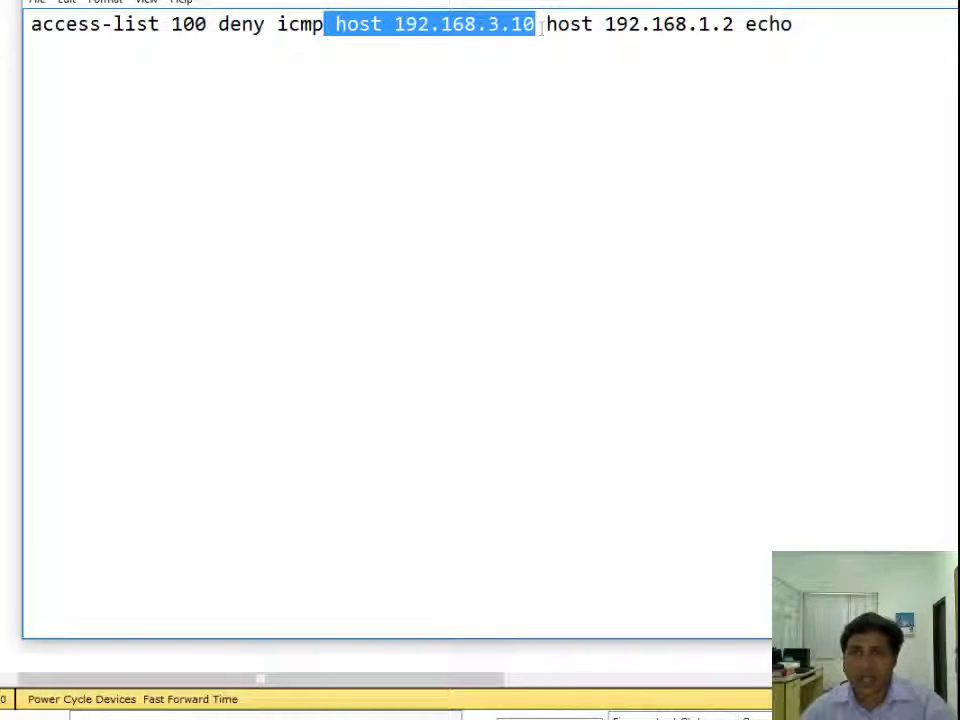
left_click_drag(546, 24, 737, 24)
left_click(500, 24)
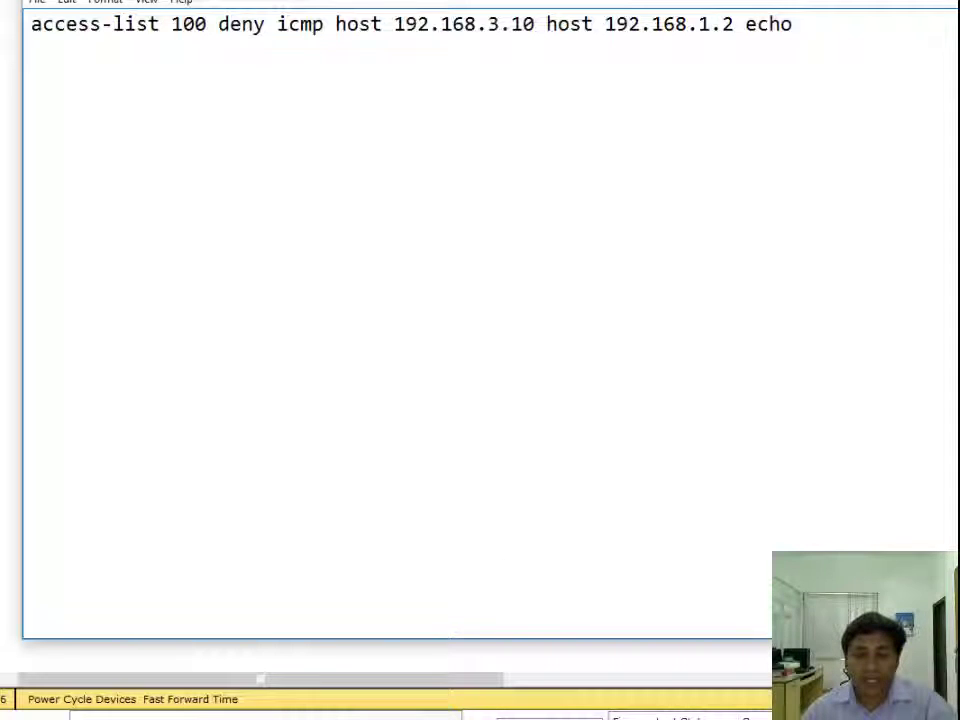
Review the web-access requirement in the handwritten notes and return to R1's command line.
left_click(285, 700)
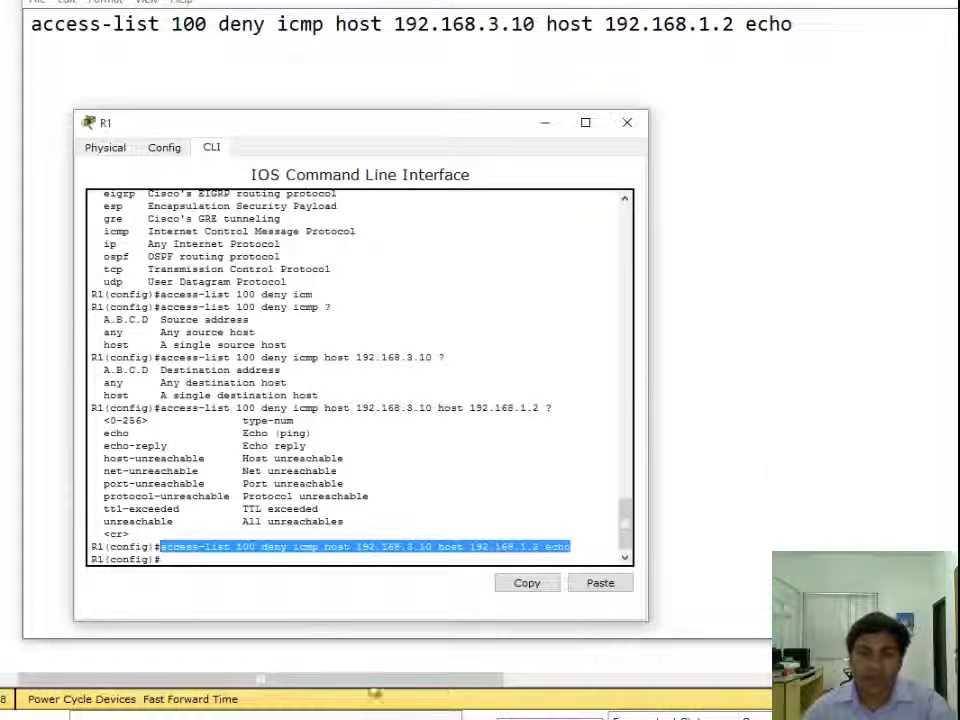
left_click(424, 553)
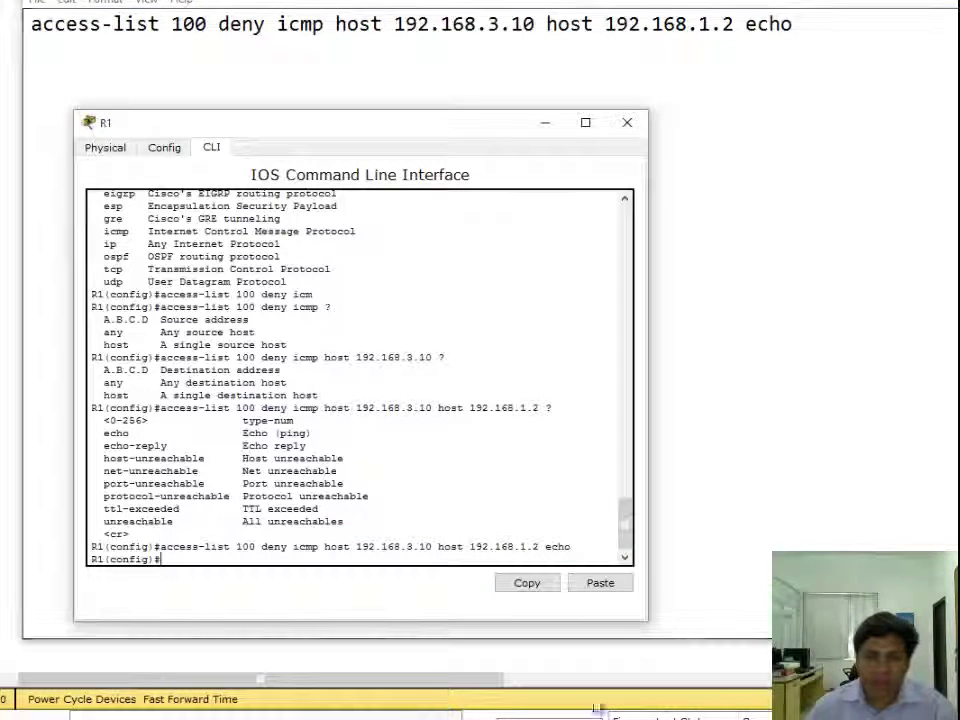
key("alt+Tab")
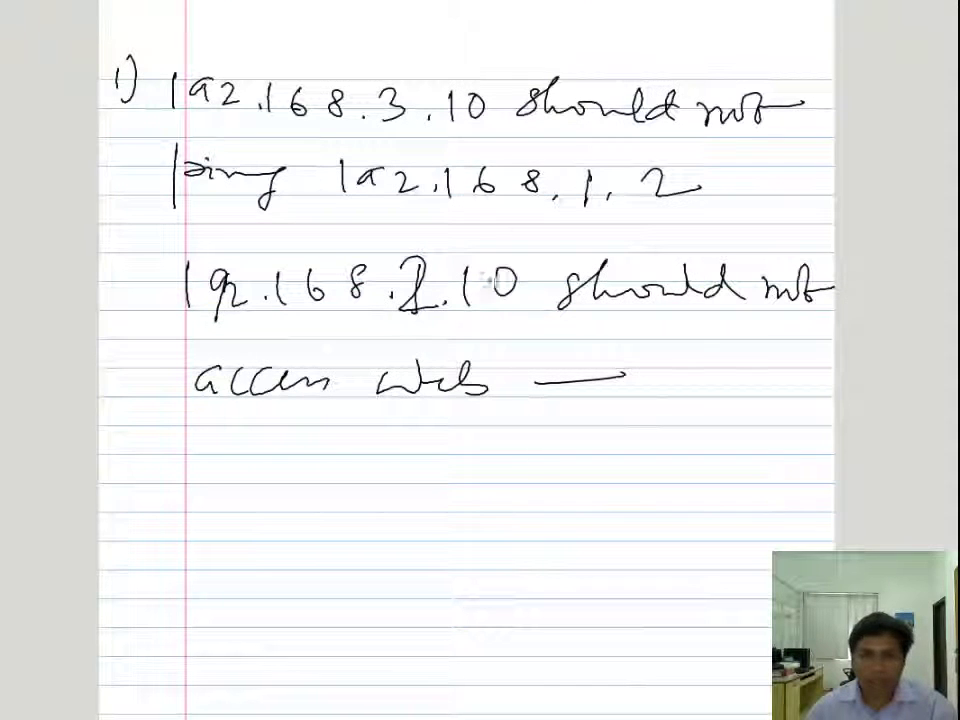
mouse_move(186, 124)
left_mouse_down()
mouse_move(278, 124)
mouse_move(518, 154)
mouse_move(762, 155)
mouse_move(826, 122)
mouse_move(770, 55)
mouse_move(600, 57)
mouse_move(557, 80)
mouse_move(575, 327)
left_mouse_up()
key("alt+Tab")
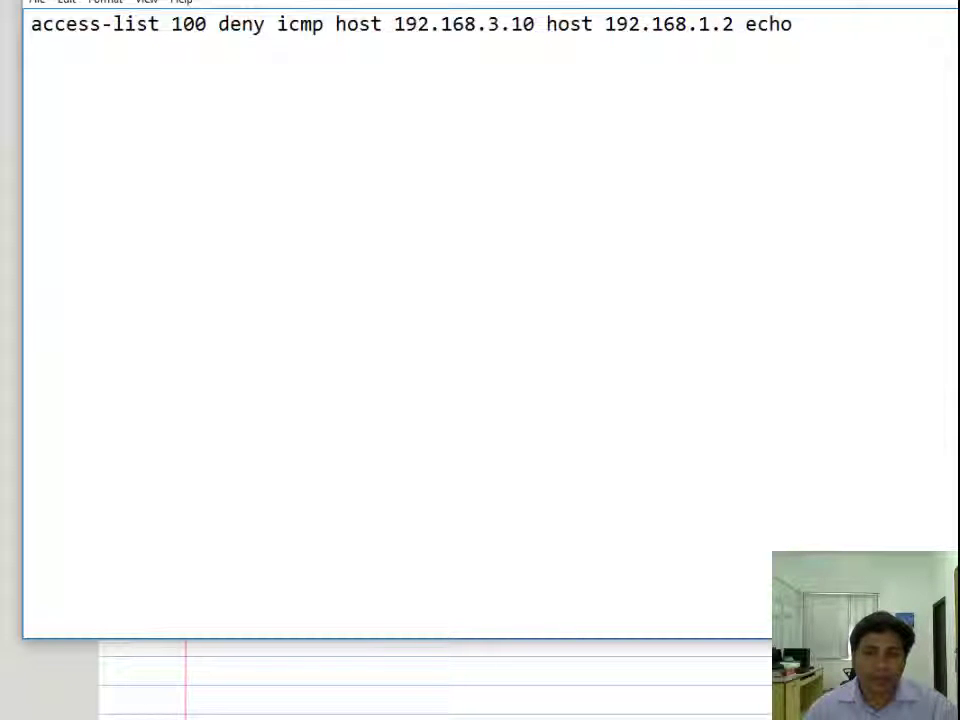
left_click(283, 707)
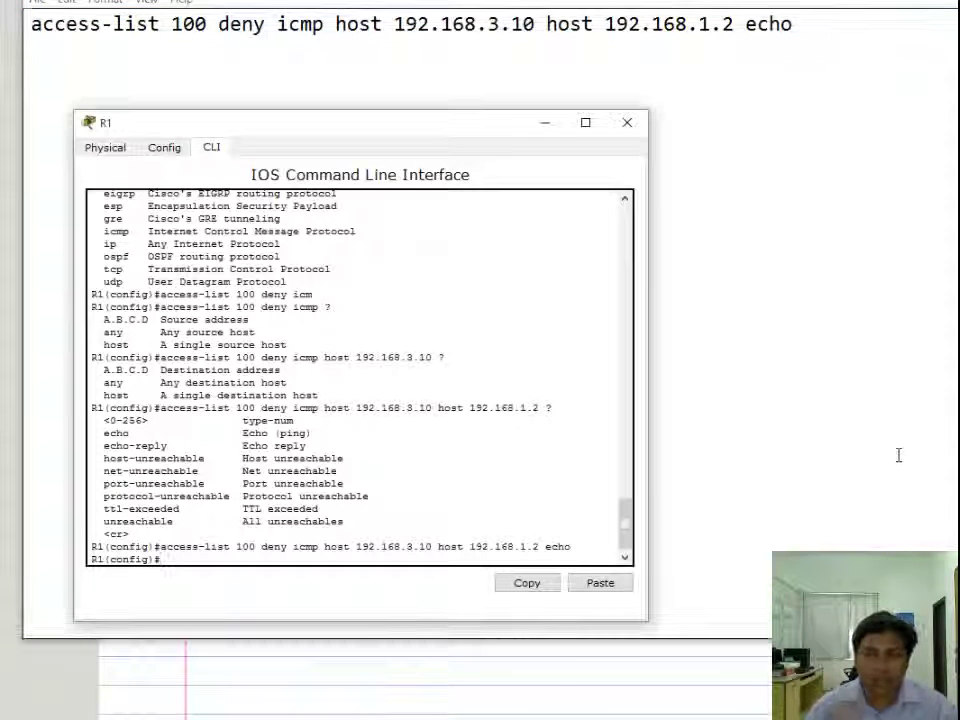
Recall the last access-list entry on R1, trim it back to access-list 100 deny and list the help for its protocols.
key("Up")
key("BackSpace")
key("BackSpace")
key("BackSpace")
key("BackSpace")
key("BackSpace")
key("BackSpace")
key("BackSpace")
key("BackSpace")
key("BackSpace")
key("BackSpace")
key("BackSpace")
key("BackSpace")
key("BackSpace")
key("BackSpace")
key("BackSpace")
key("BackSpace")
key("BackSpace")
key("BackSpace")
key("BackSpace")
key("BackSpace")
key("BackSpace")
key("BackSpace")
key("BackSpace")
key("BackSpace")
type("?")
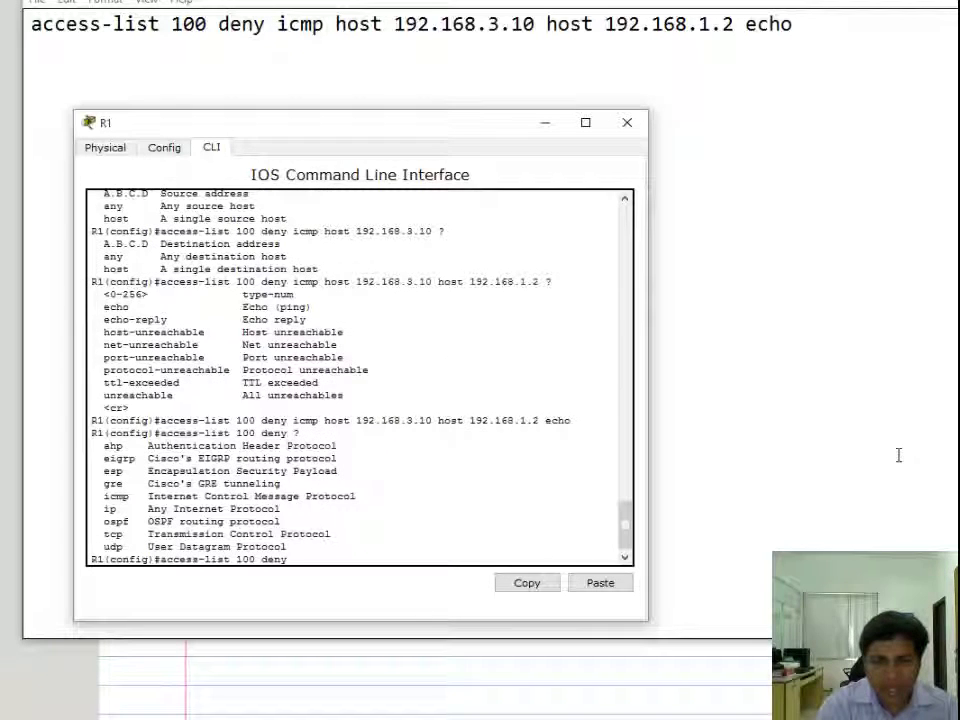
Set tcp as the protocol and host 192.168.2.10 as the source of the new access-list 100 deny entry.
type("tc")
key("Tab")
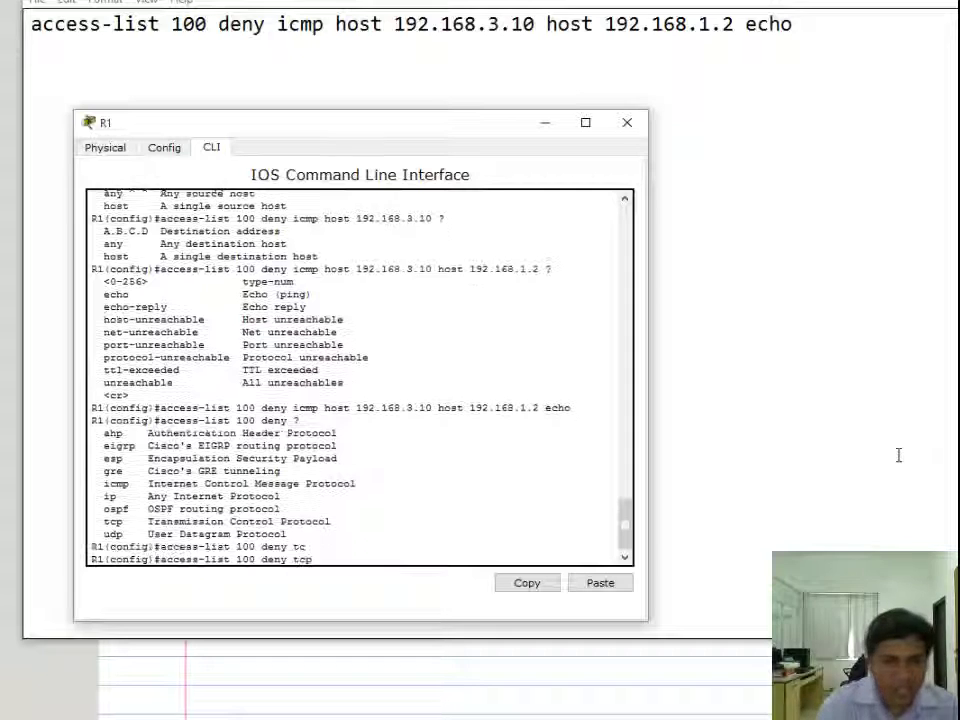
type("?host")
key("BackSpace")
type("t")
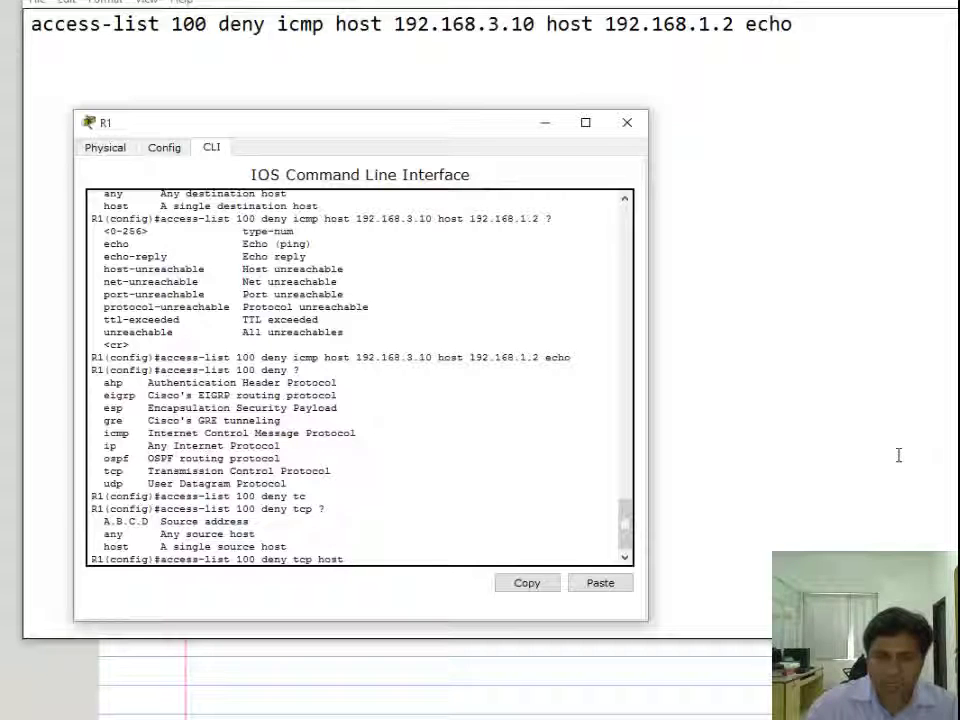
type(" 19")
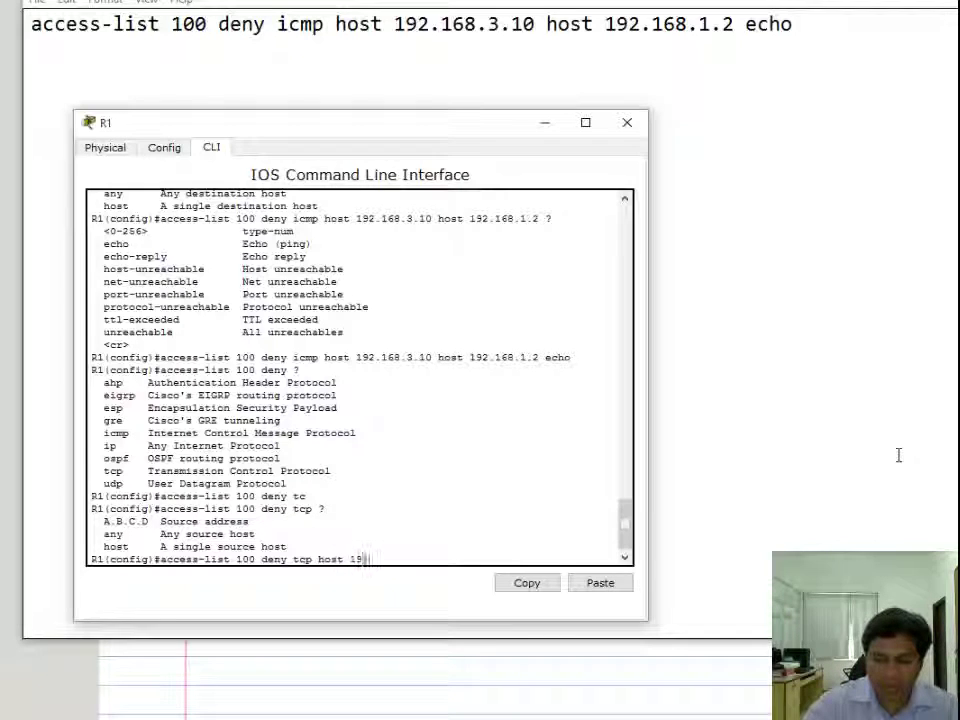
type("2.168.")
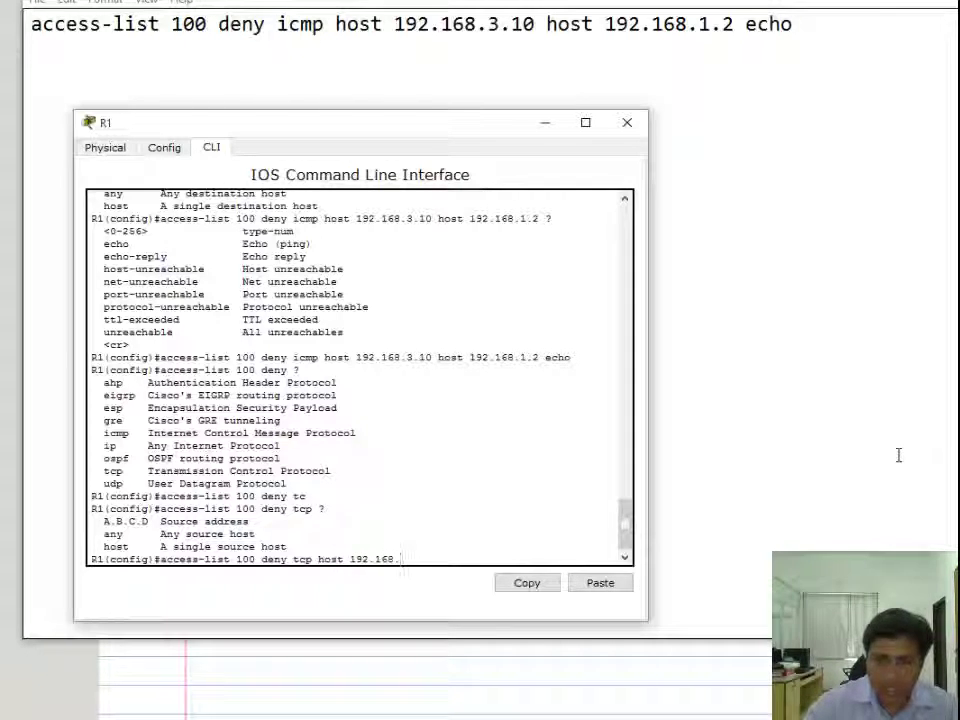
type("3.10")
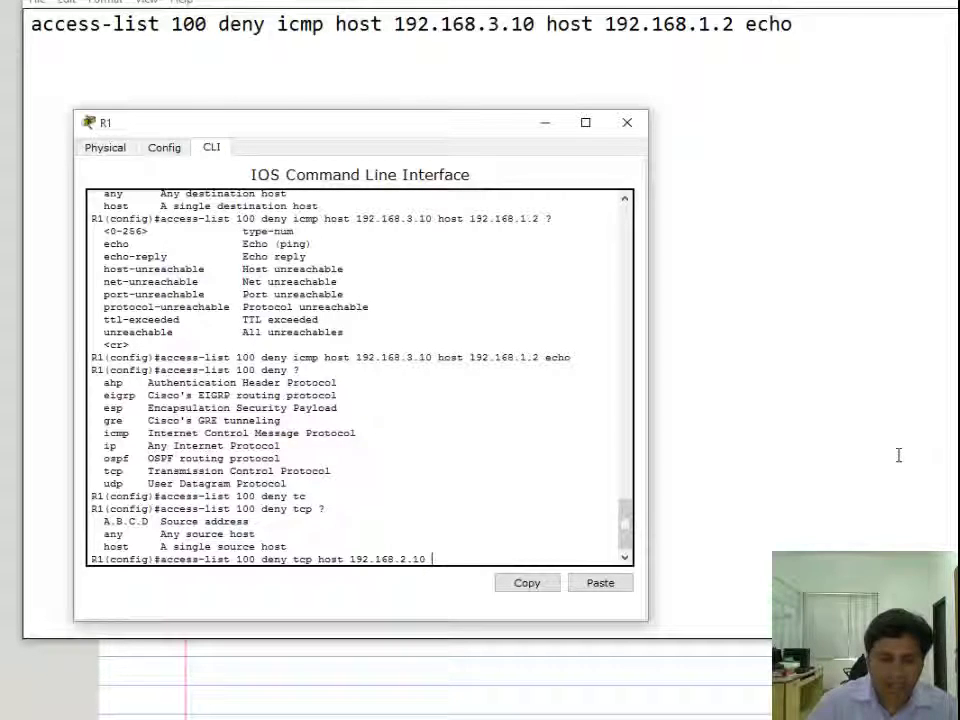
type(" hos")
key("Tab")
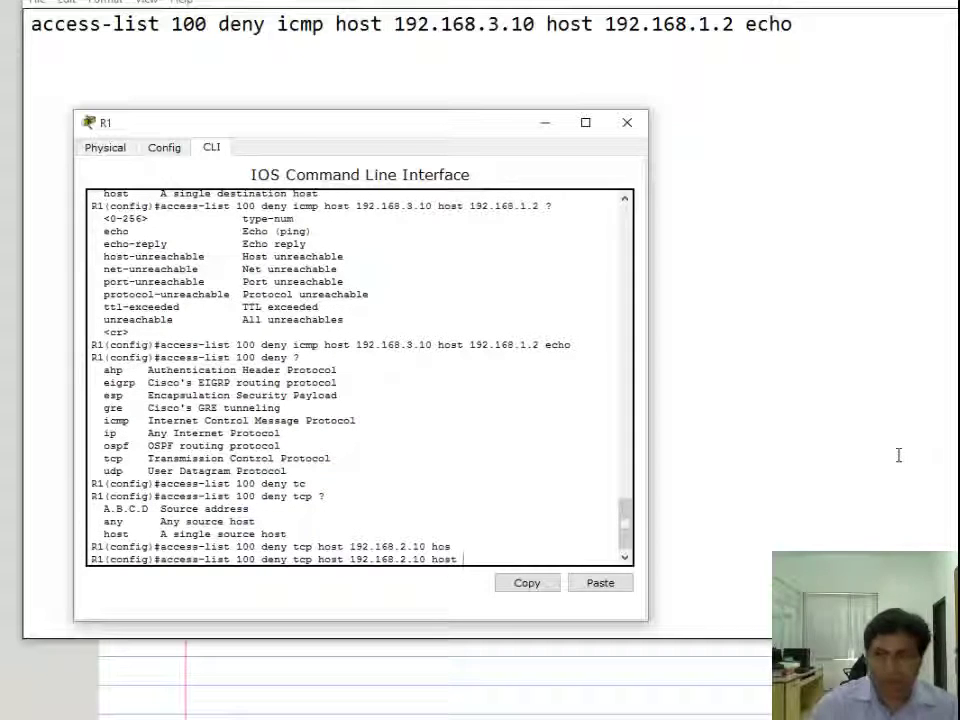
type("192.168.1.2")
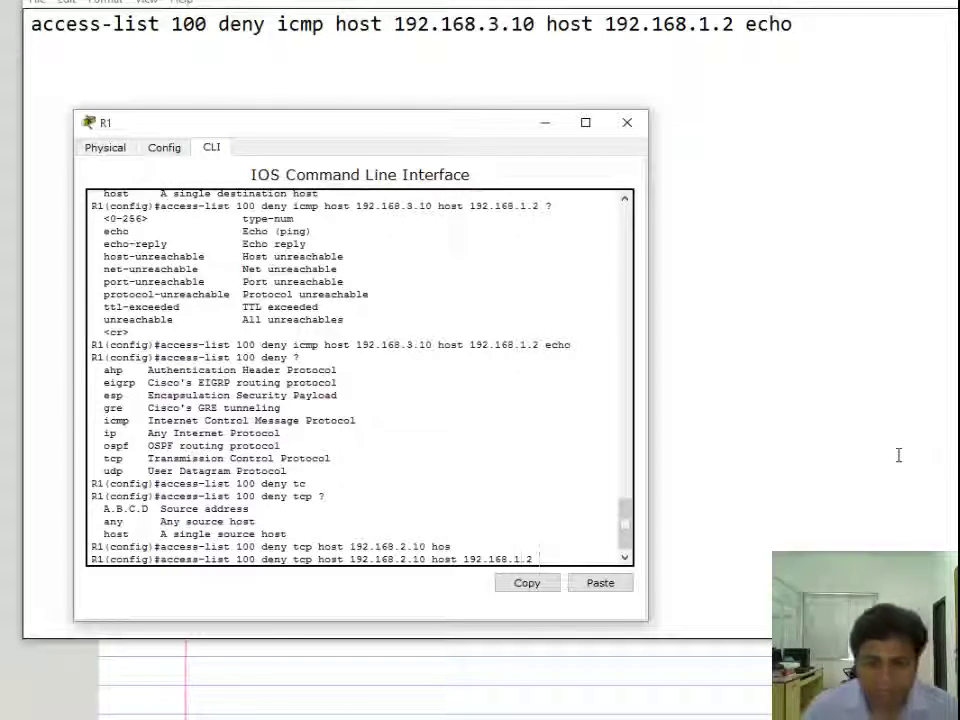
type("?")
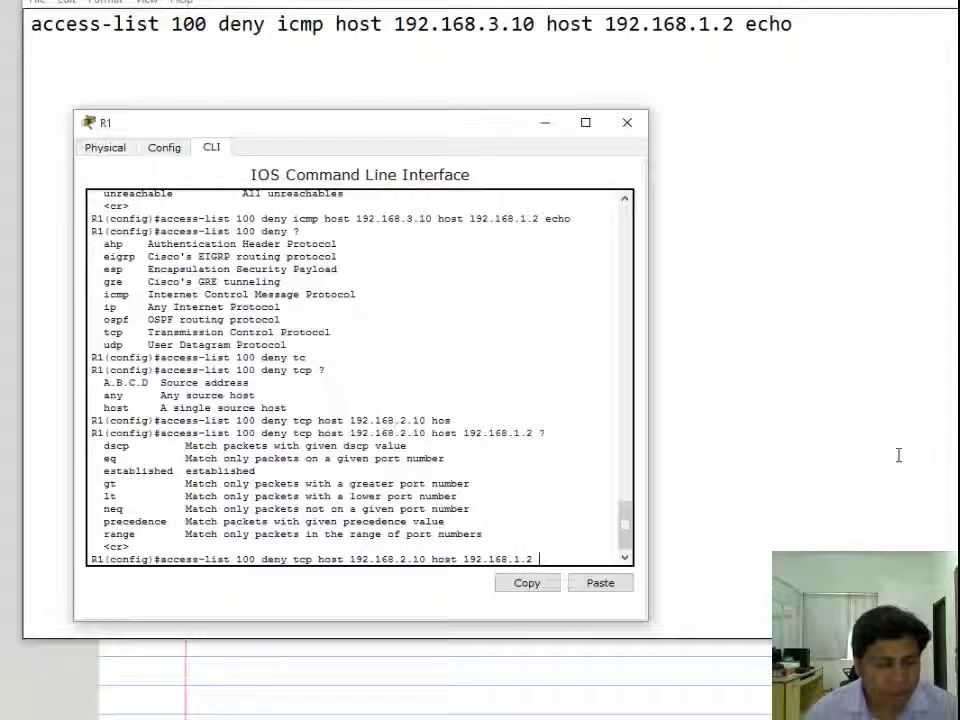
type("e")
type("q www")
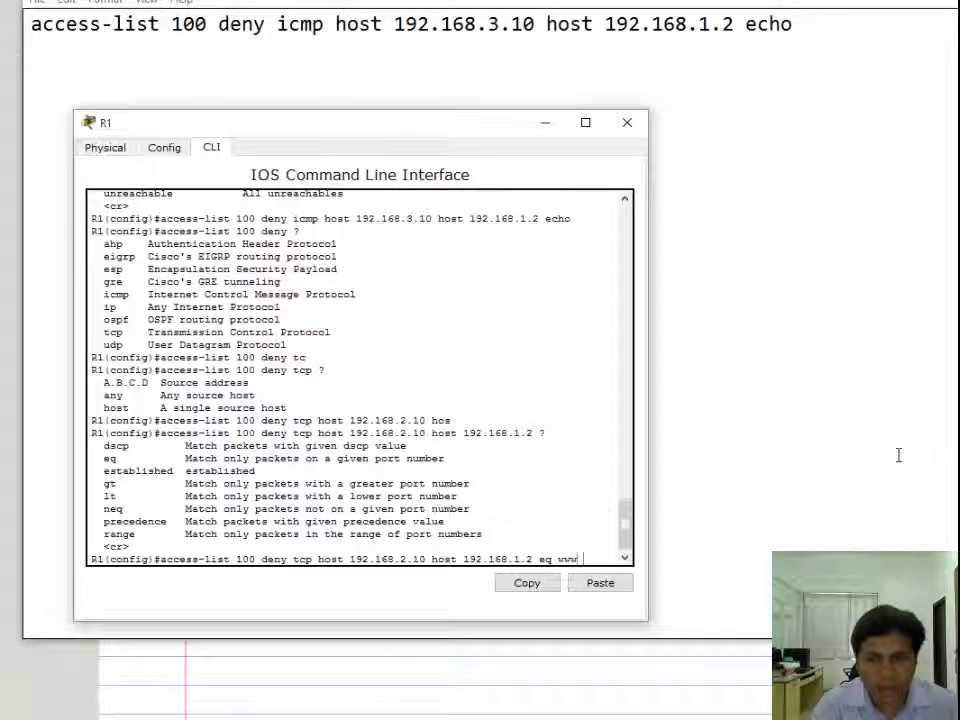
key("Tab")
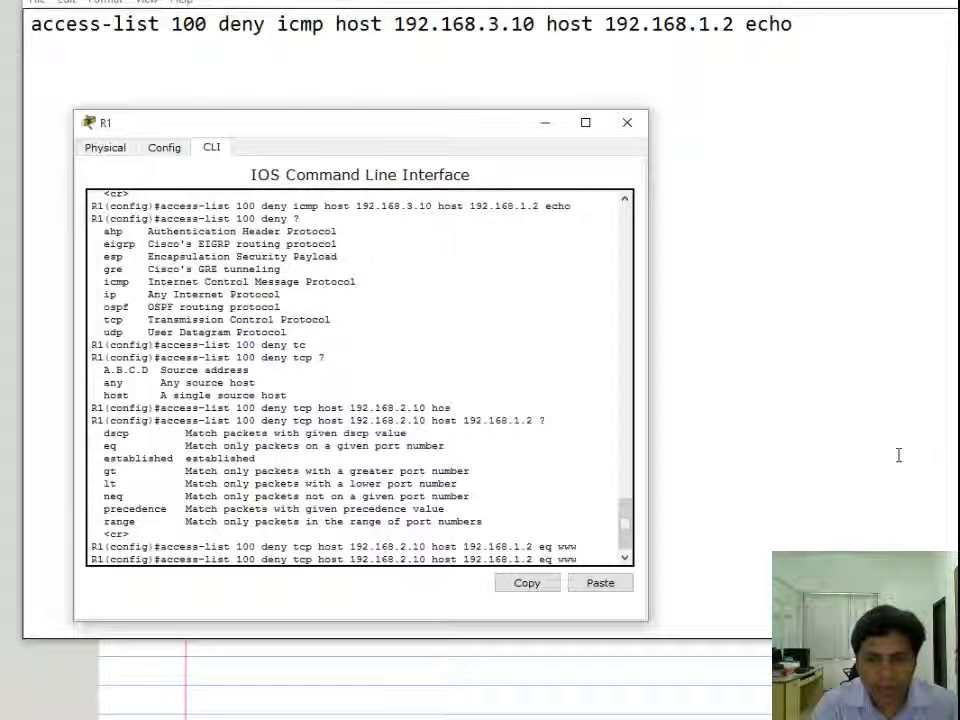
key("Return")
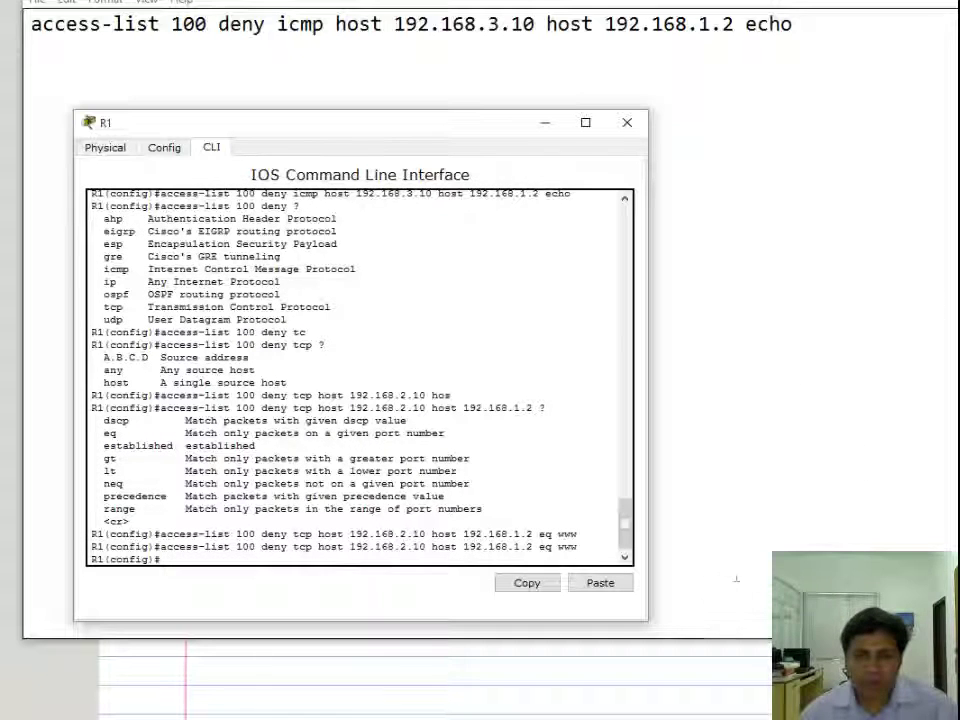
Copy the submitted deny tcp entry into Notepad below the icmp entry and review its source host.
left_click_drag(589, 543, 156, 555)
key("ctrl+c")
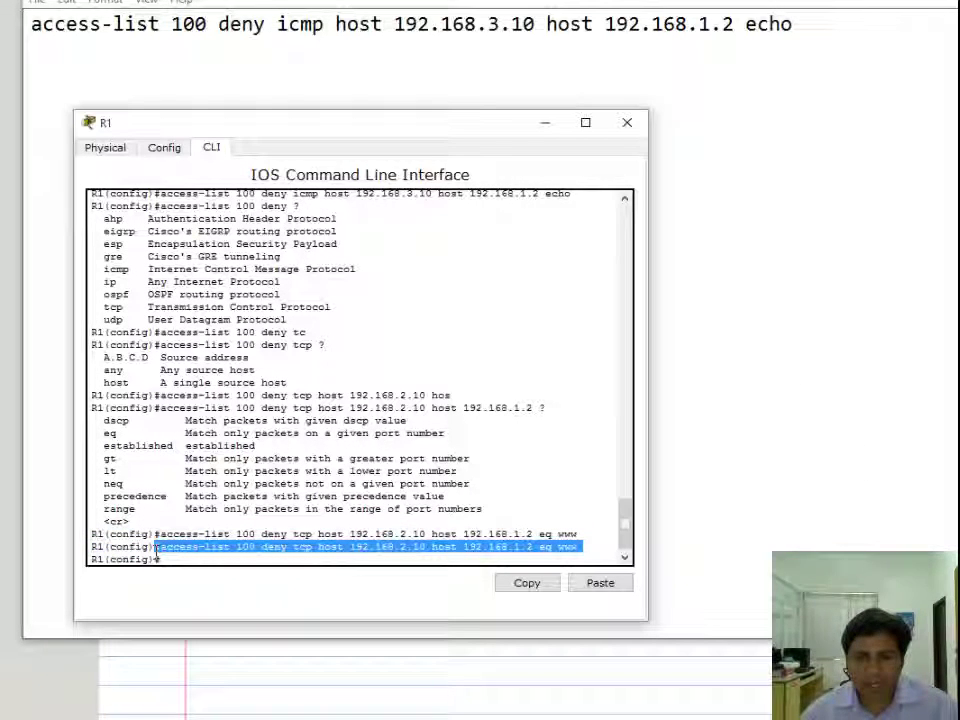
left_click(827, 105)
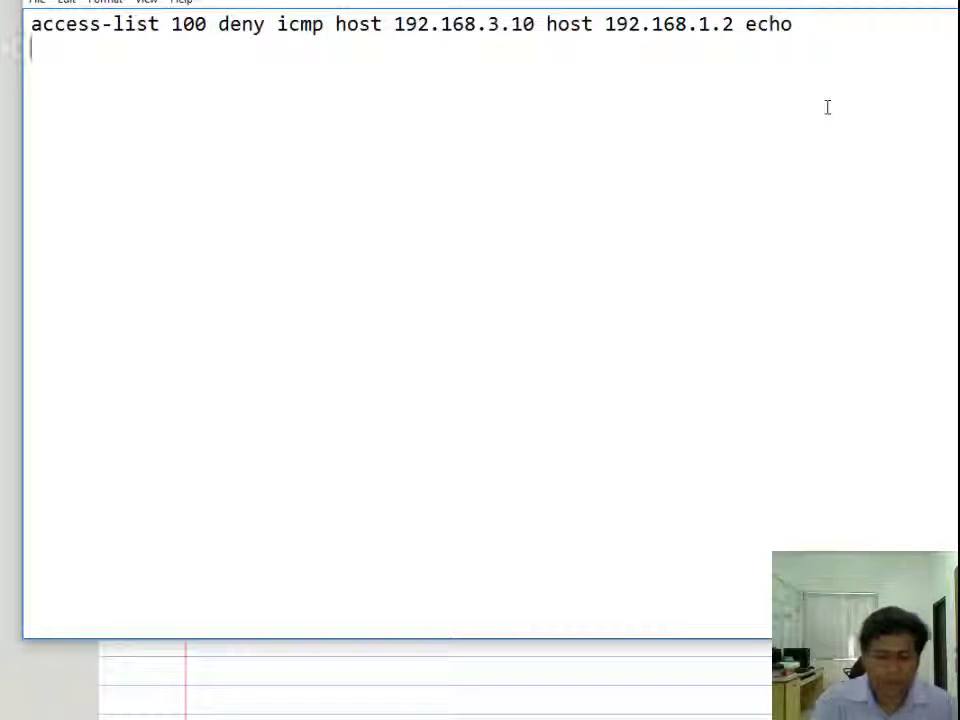
key("ctrl+v")
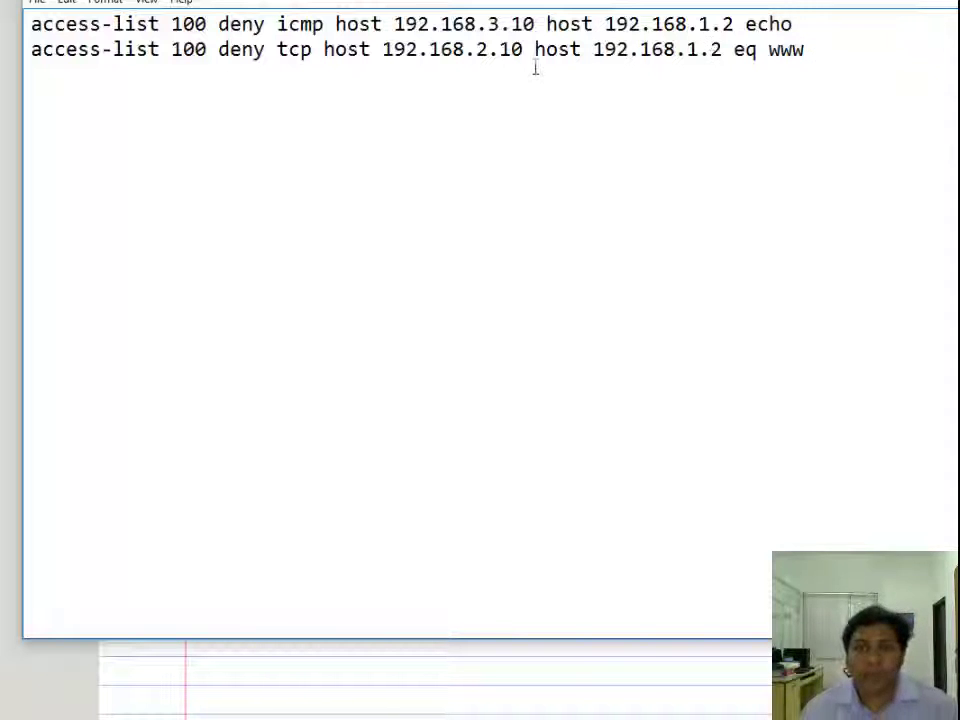
left_click_drag(524, 49, 388, 60)
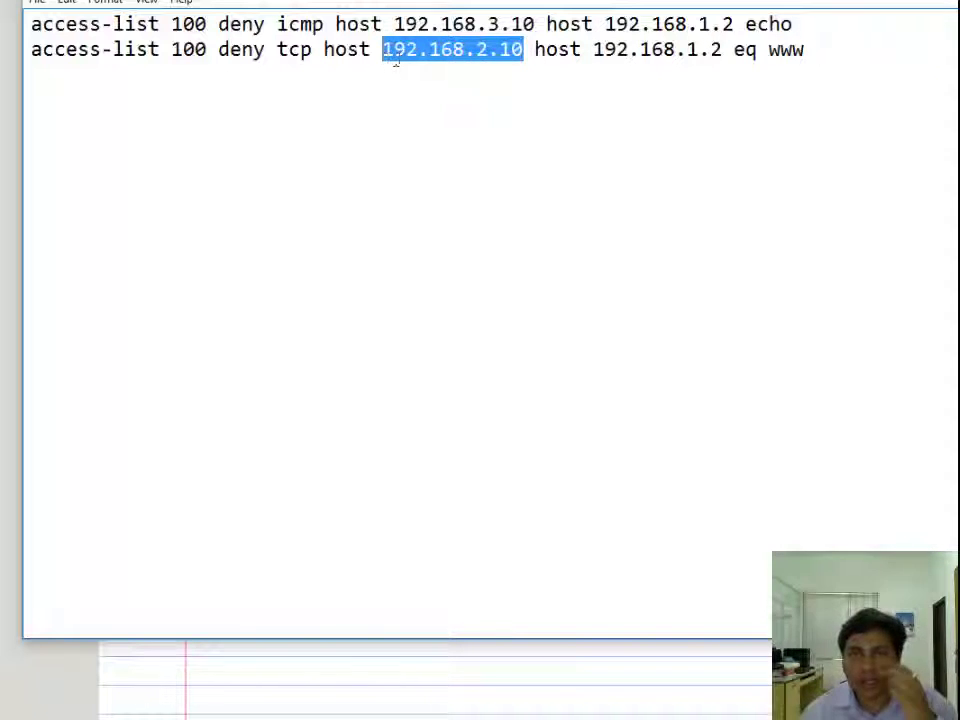
left_click_drag(843, 64, 46, 52)
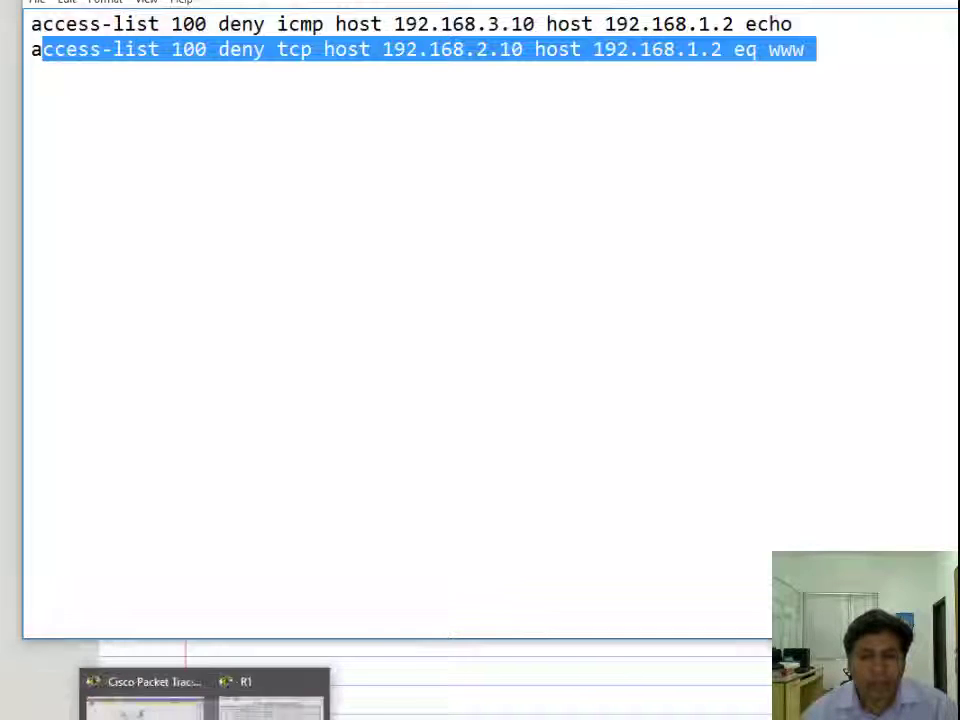
Return to R1's command line and add the entry access-list 100 permit ip any any.
left_click(279, 700)
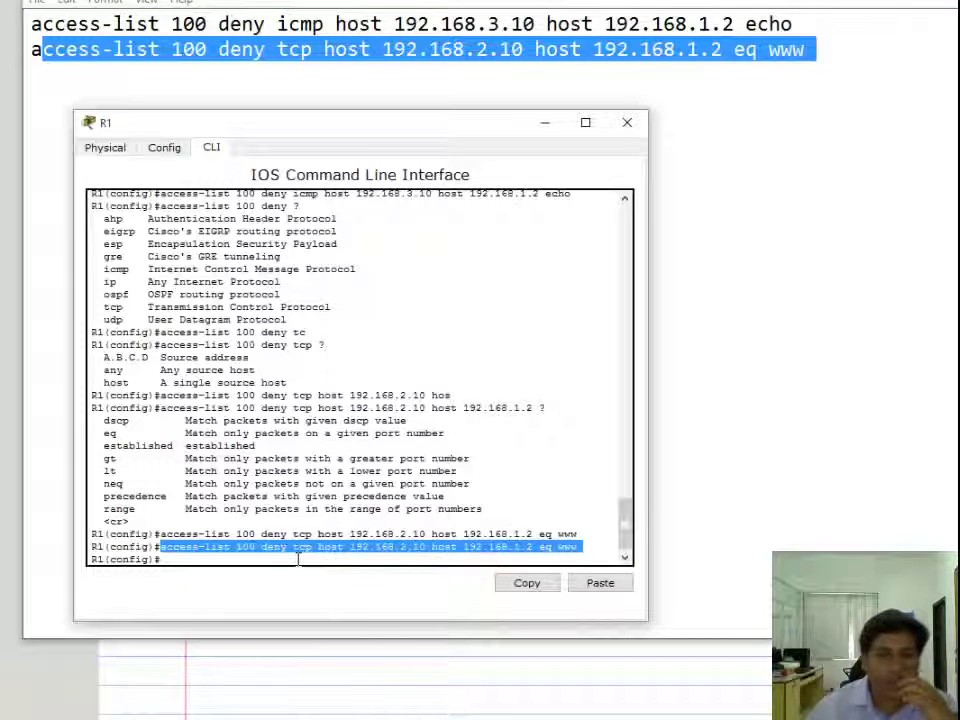
left_click(349, 534)
key("ctrl+v")
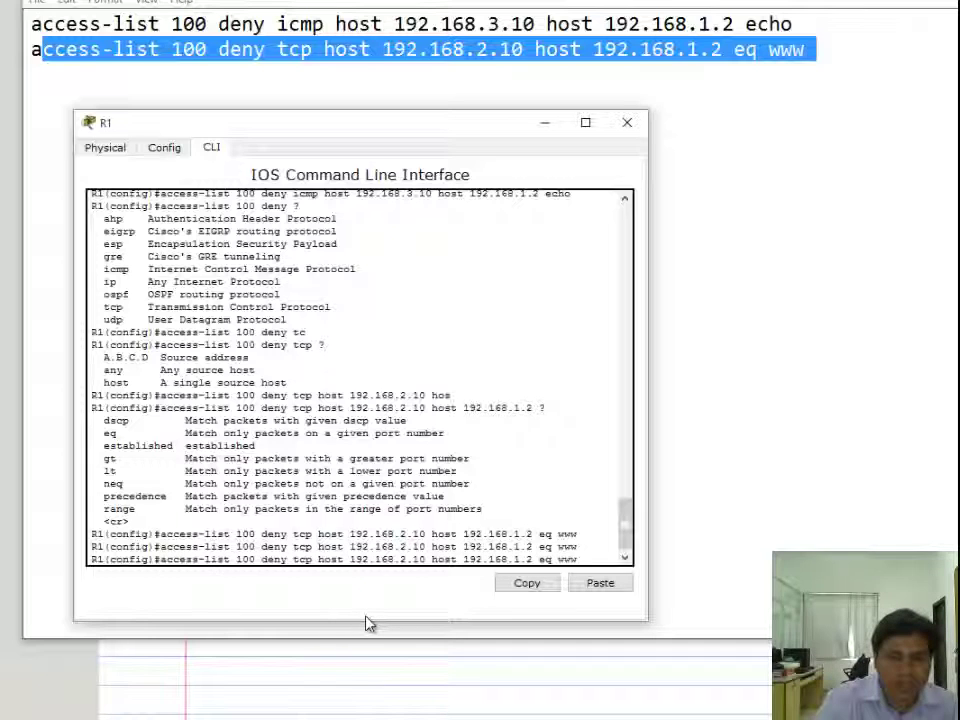
key("BackSpace")
key("BackSpace")
key("BackSpace")
key("BackSpace")
key("BackSpace")
key("BackSpace")
key("BackSpace")
key("BackSpace")
key("BackSpace")
key("BackSpace")
key("BackSpace")
key("BackSpace")
key("BackSpace")
key("BackSpace")
key("BackSpace")
key("BackSpace")
key("BackSpace")
key("BackSpace")
key("BackSpace")
key("BackSpace")
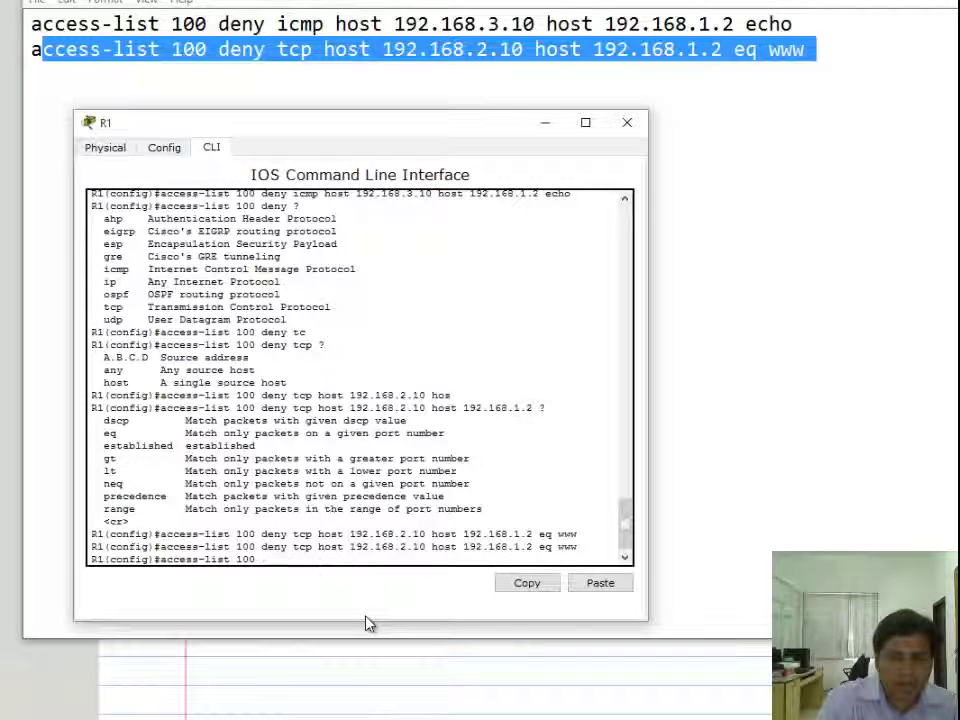
type("per")
key("Tab")
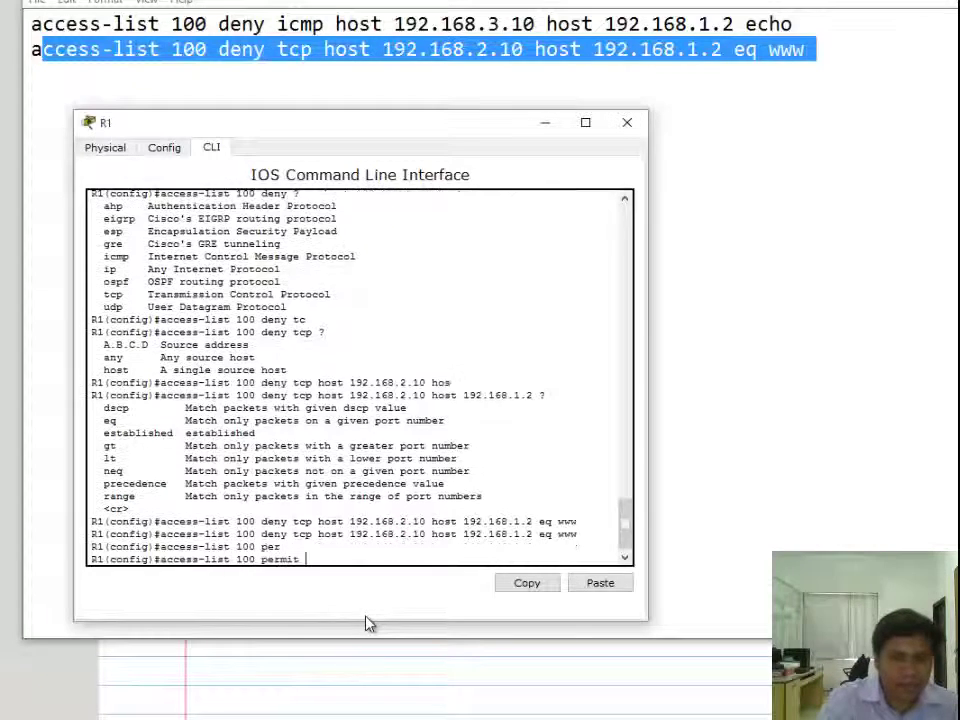
type("ip a")
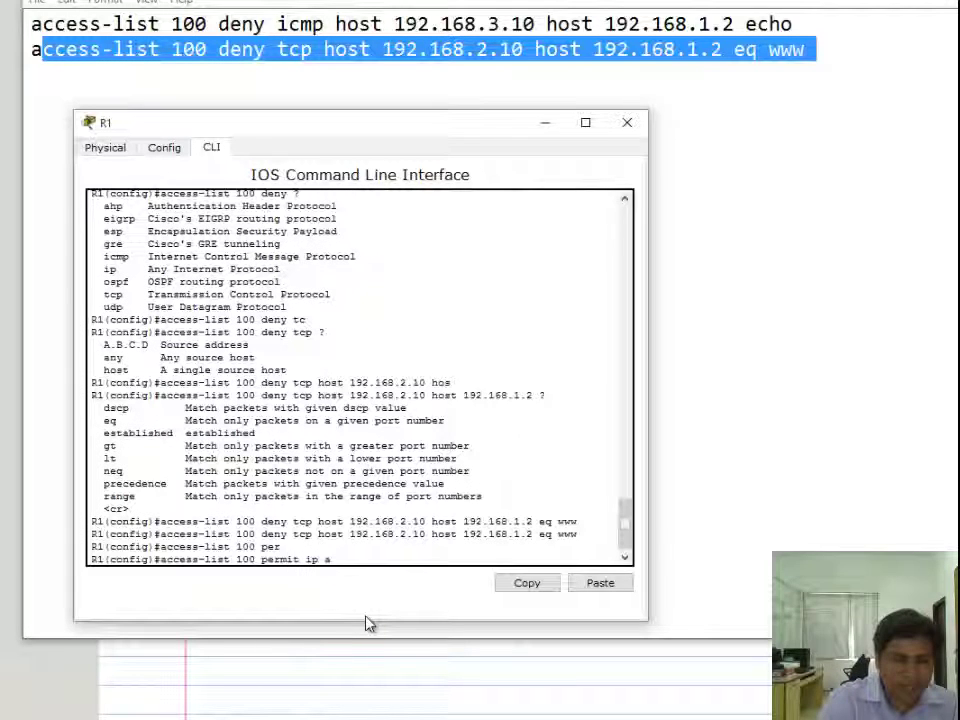
type("ny any")
key("Return")
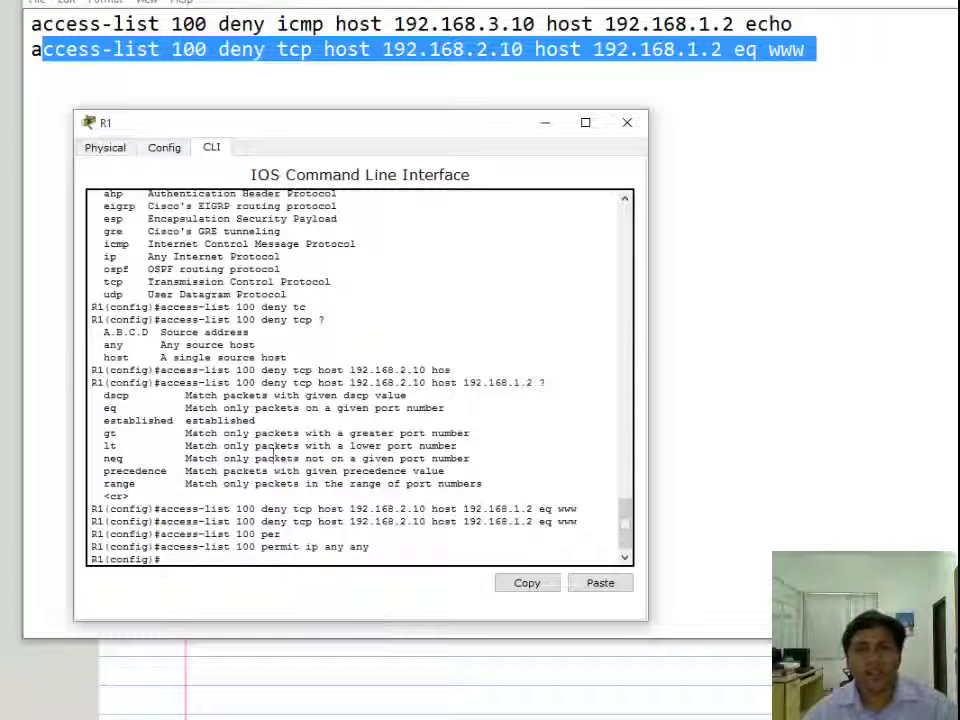
Apply access list 100 outbound on R1's GigabitEthernet0/0 interface with ip access-group 100 out.
left_click(165, 150)
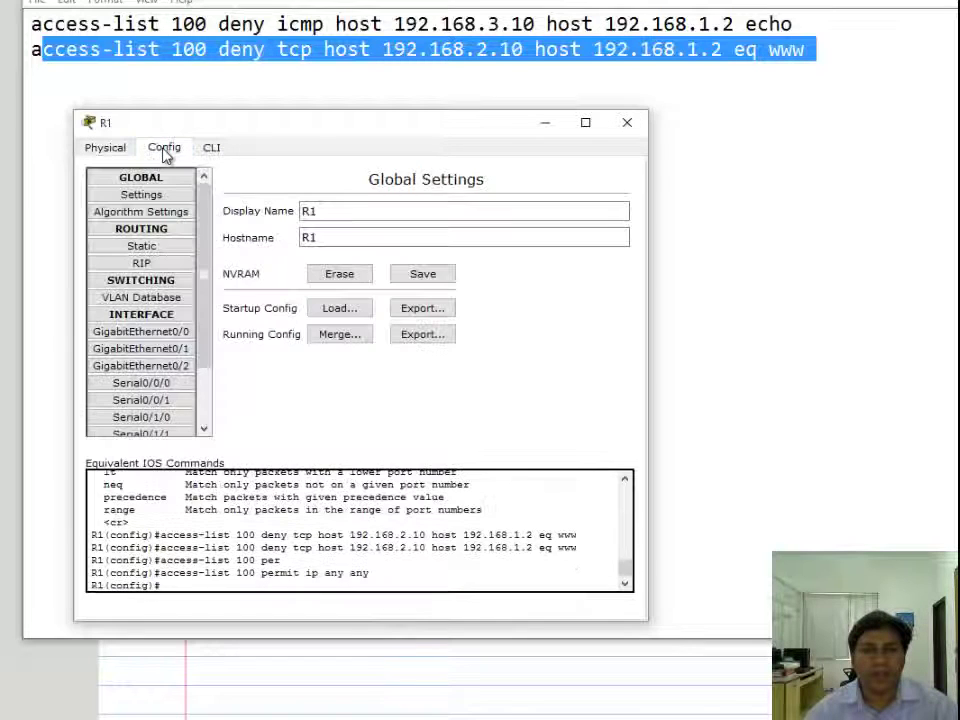
left_click(186, 331)
left_click(212, 148)
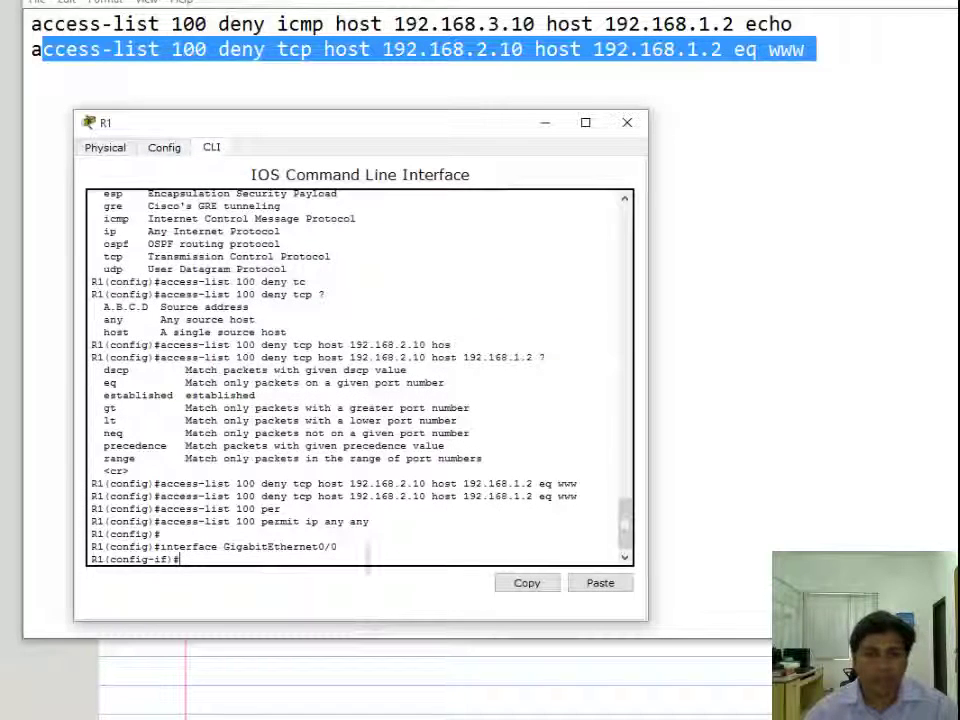
type("ip ac")
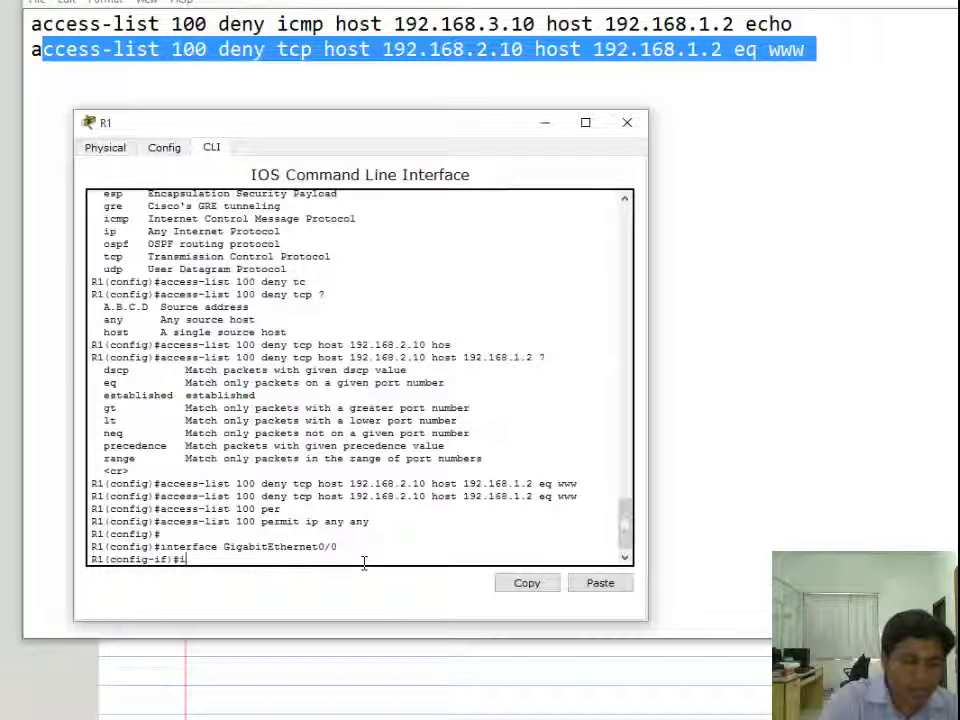
key("Tab")
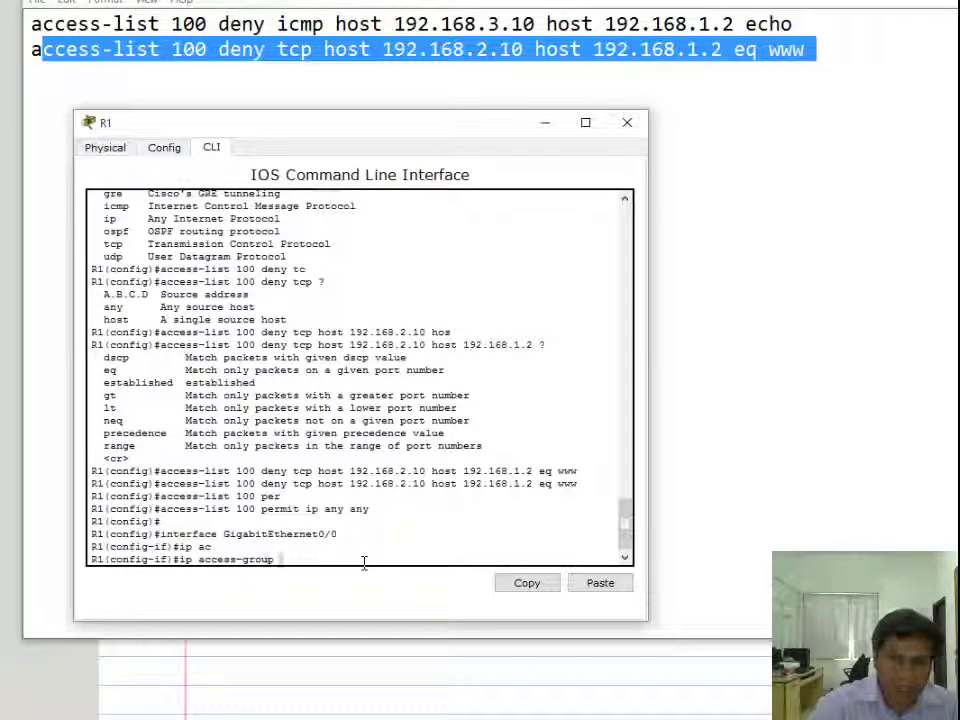
type("100 o")
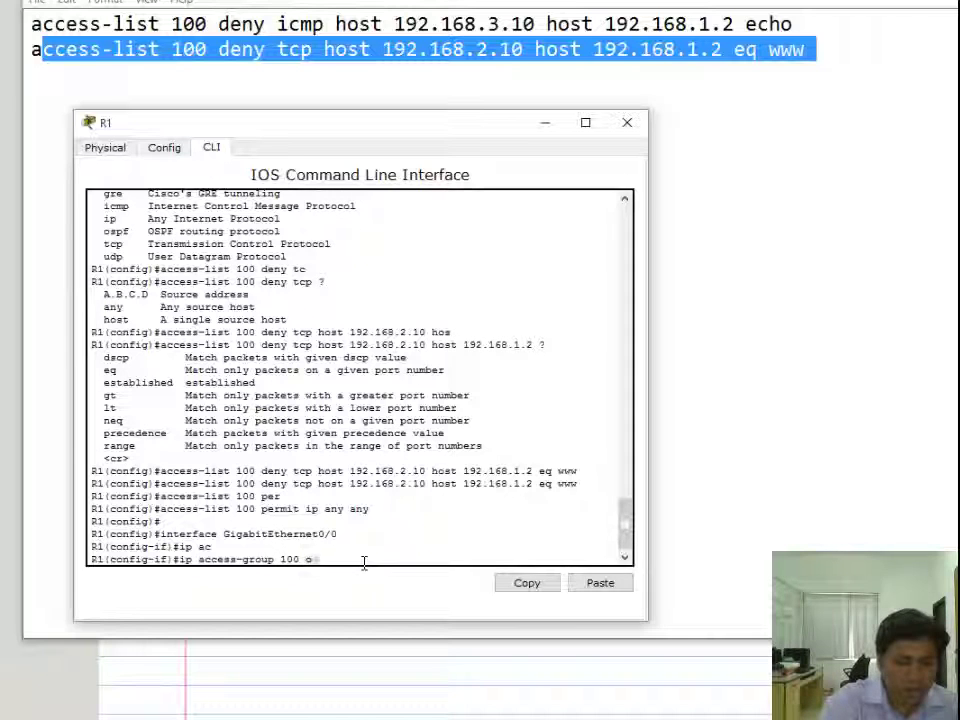
type("ut")
key("Return")
Copy the GigabitEthernet0/0 interface commands from R1 into Notepad and remove the incomplete ip ac line.
left_click_drag(354, 546, 90, 521)
left_click(533, 586)
left_click(673, 285)
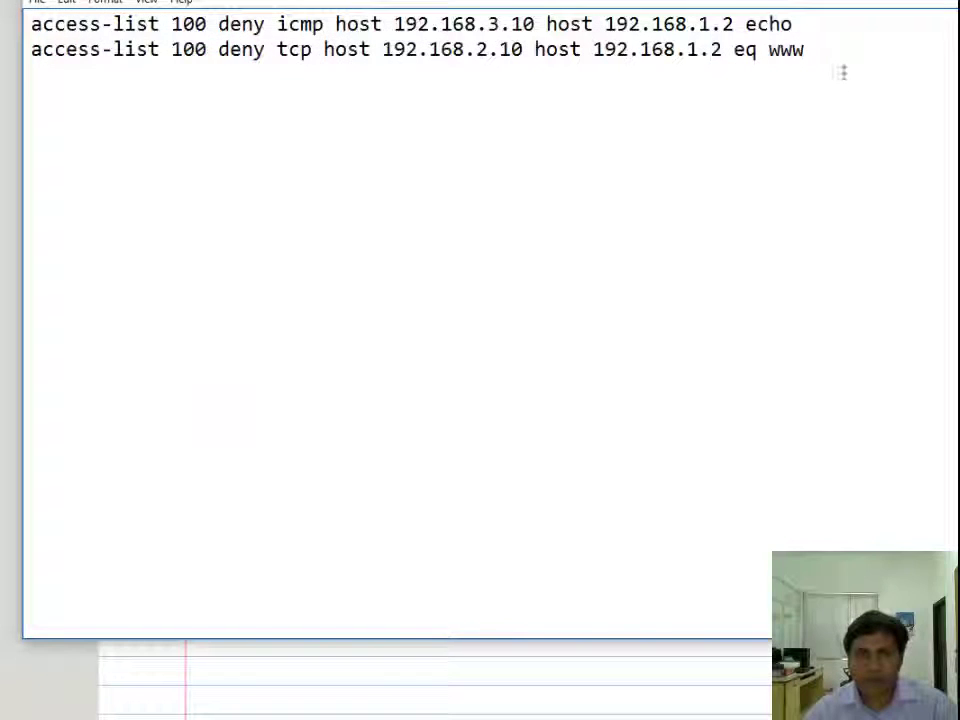
key("ctrl+v")
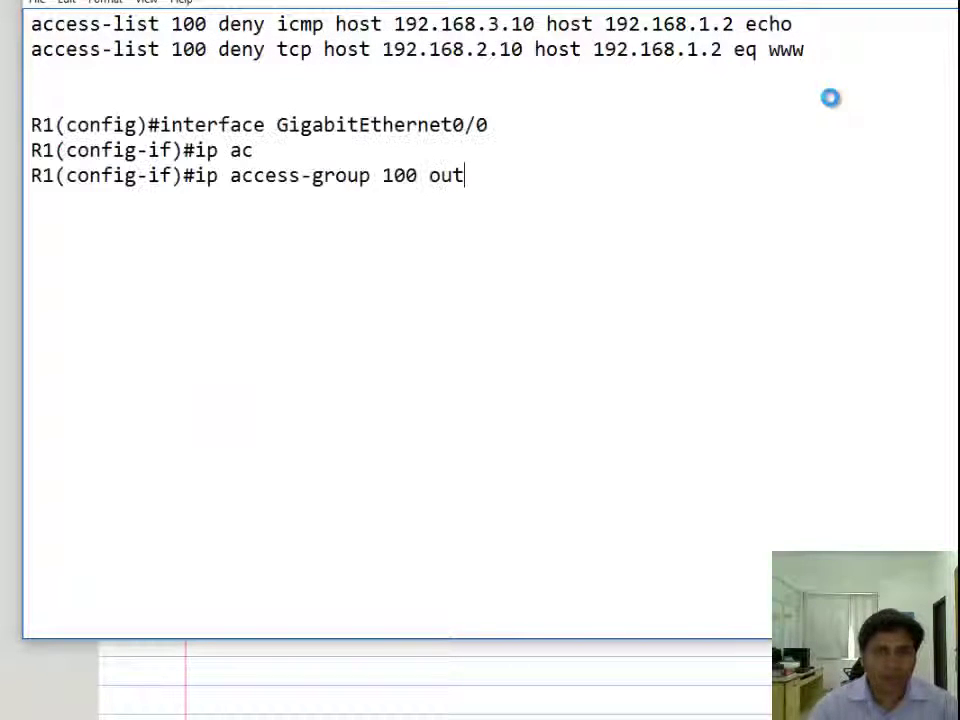
left_click_drag(256, 151, 31, 150)
key("Delete")
key("Delete")
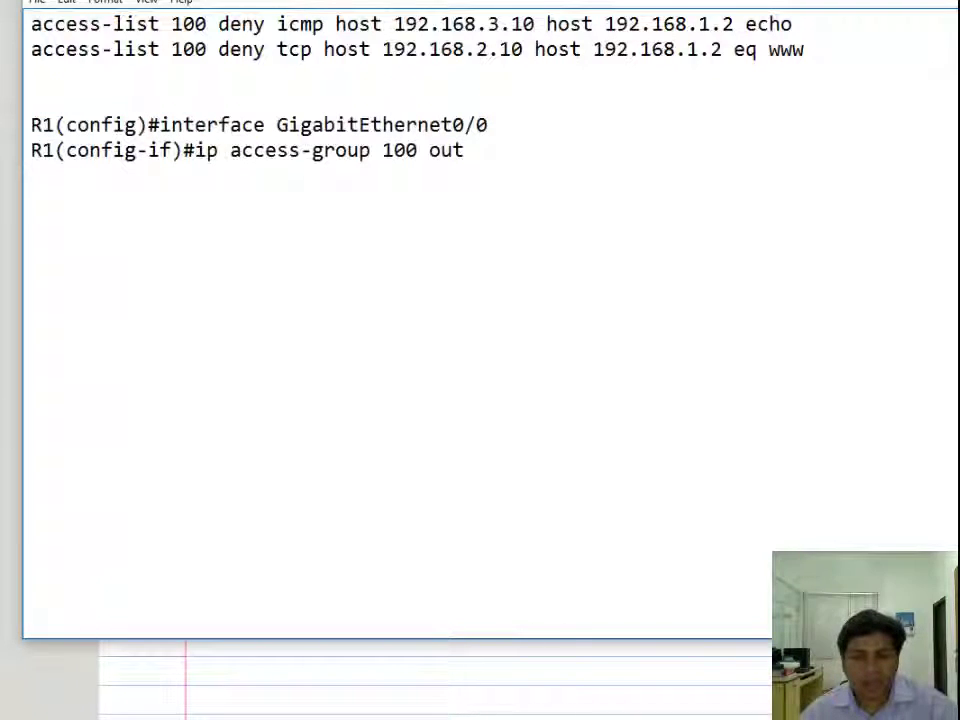
Display PC2's IP configuration with ipconfig at its command prompt and compare its address with the access-list entries in Notepad.
left_click(152, 698)
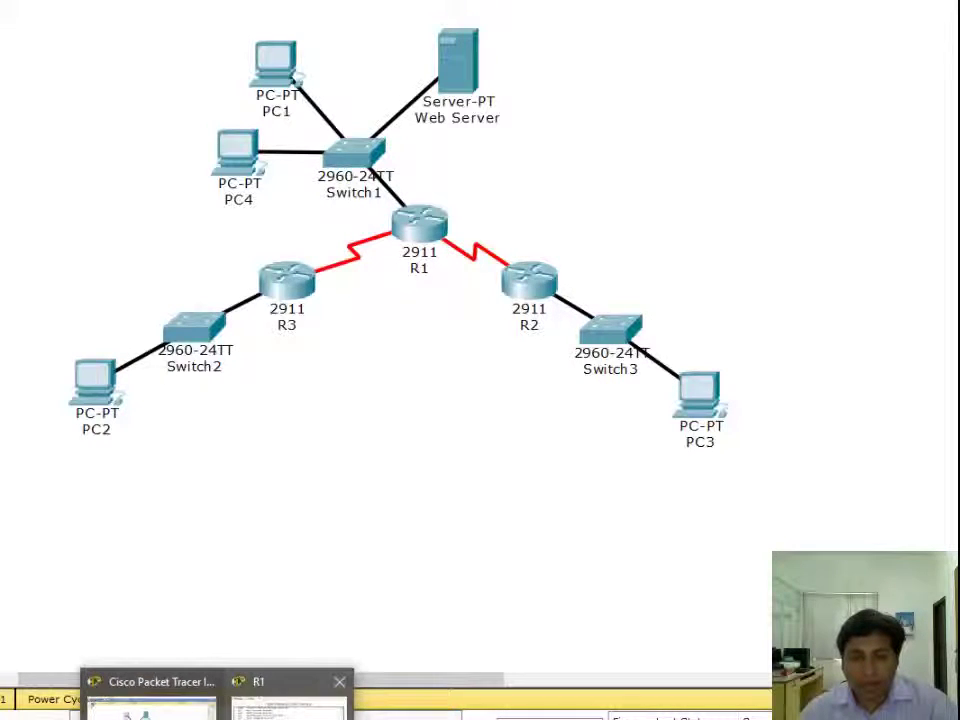
left_click(275, 705)
left_click(627, 123)
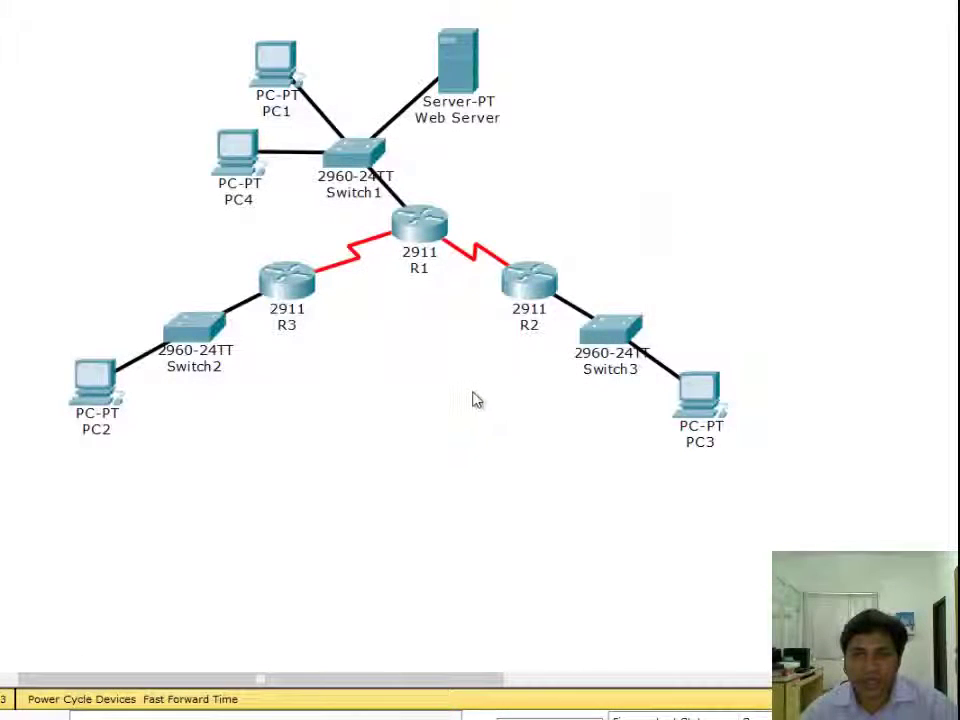
left_click(90, 384)
left_click(464, 212)
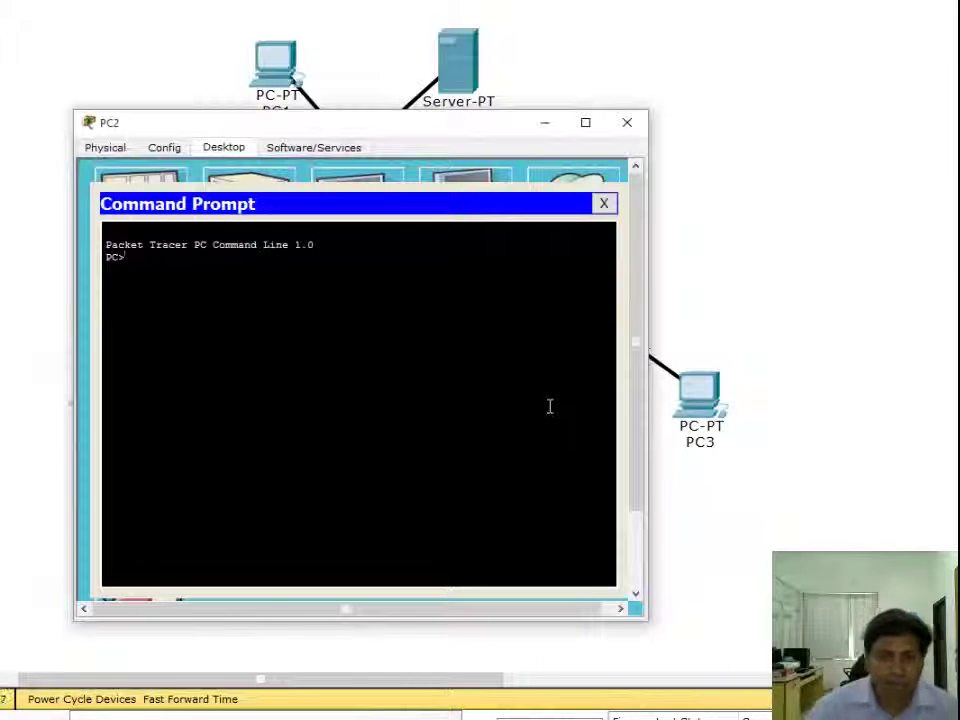
type("pco")
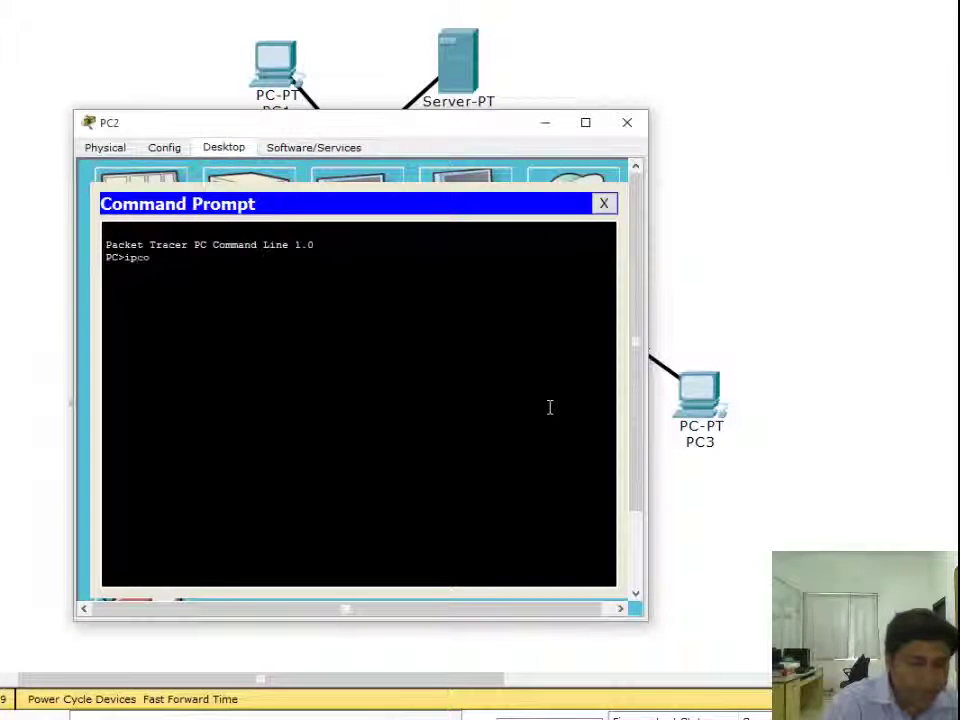
type("nfig")
key("Return")
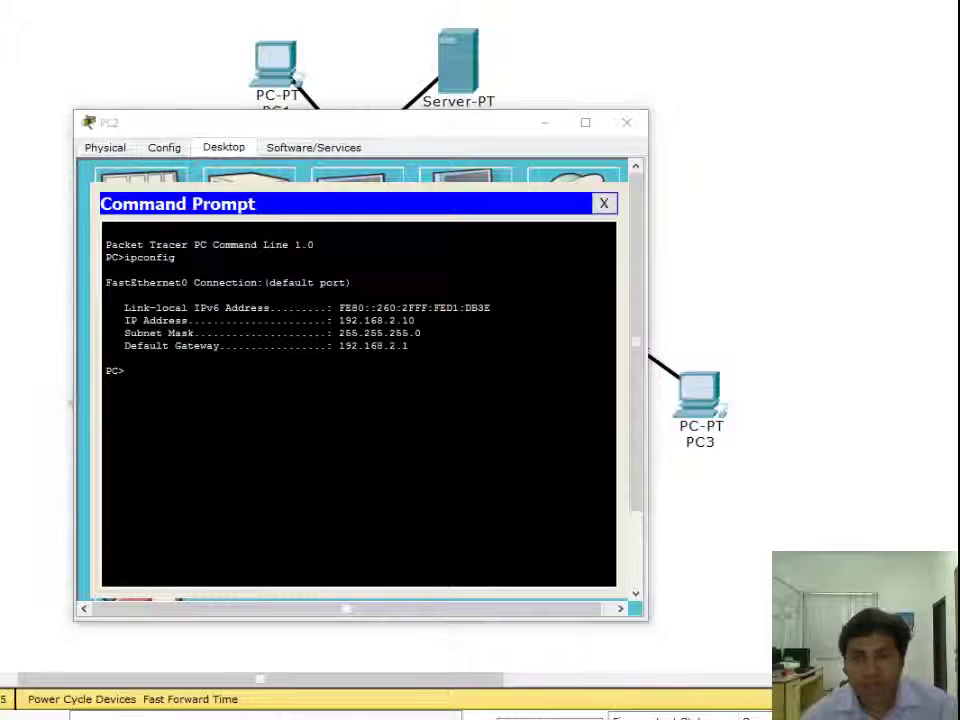
key("alt+Tab")
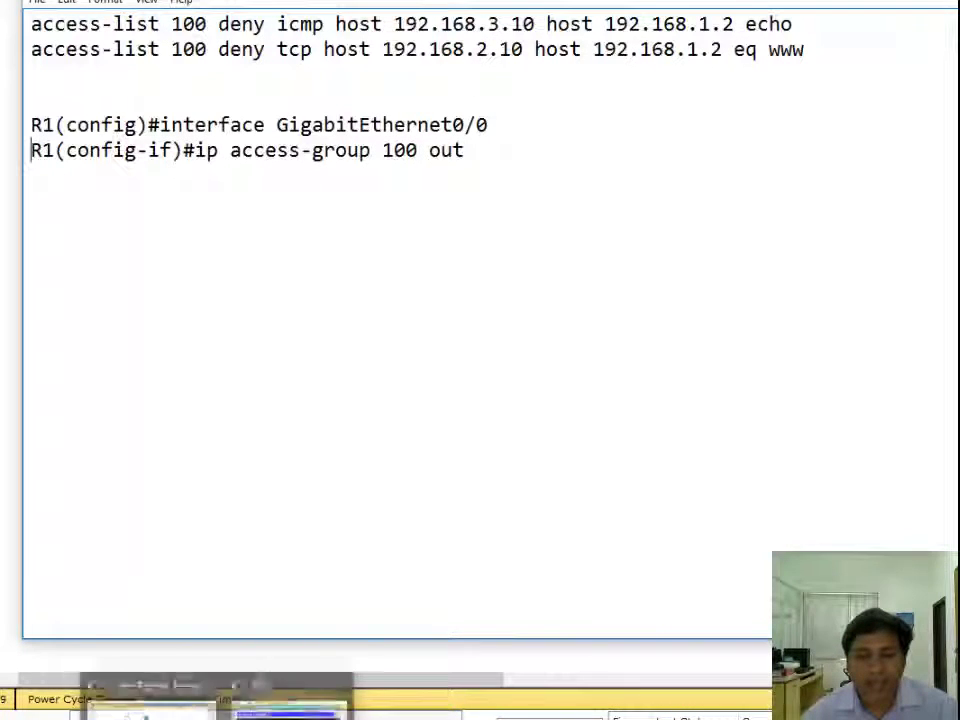
key("alt+Tab")
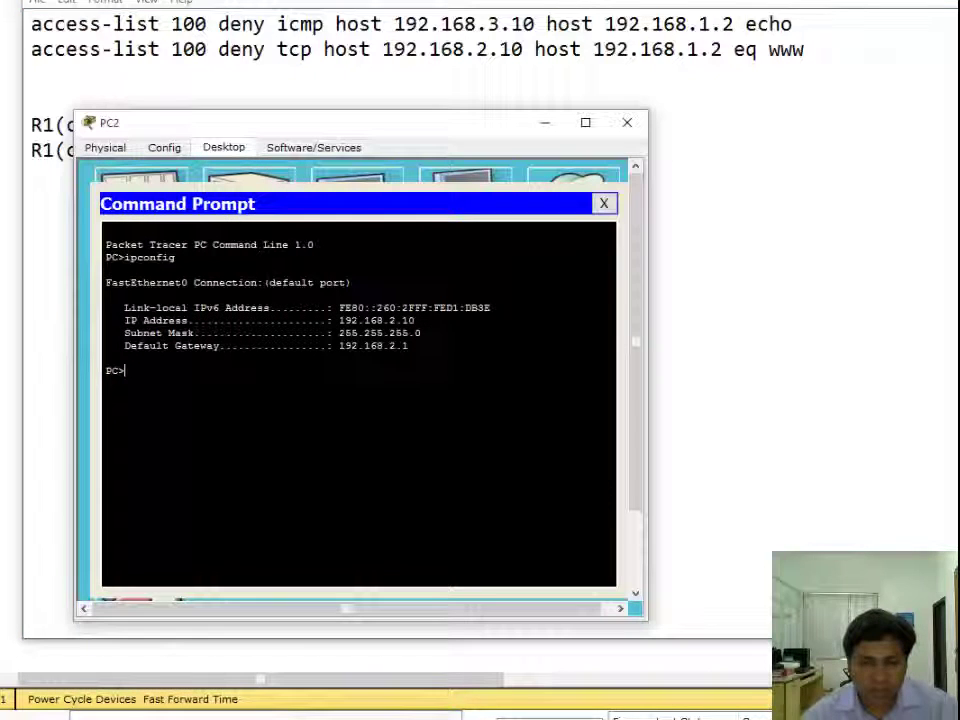
Close PC2's command prompt and request the web server at 192.168.1.2 in PC2's web browser.
left_click(603, 203)
left_click(582, 236)
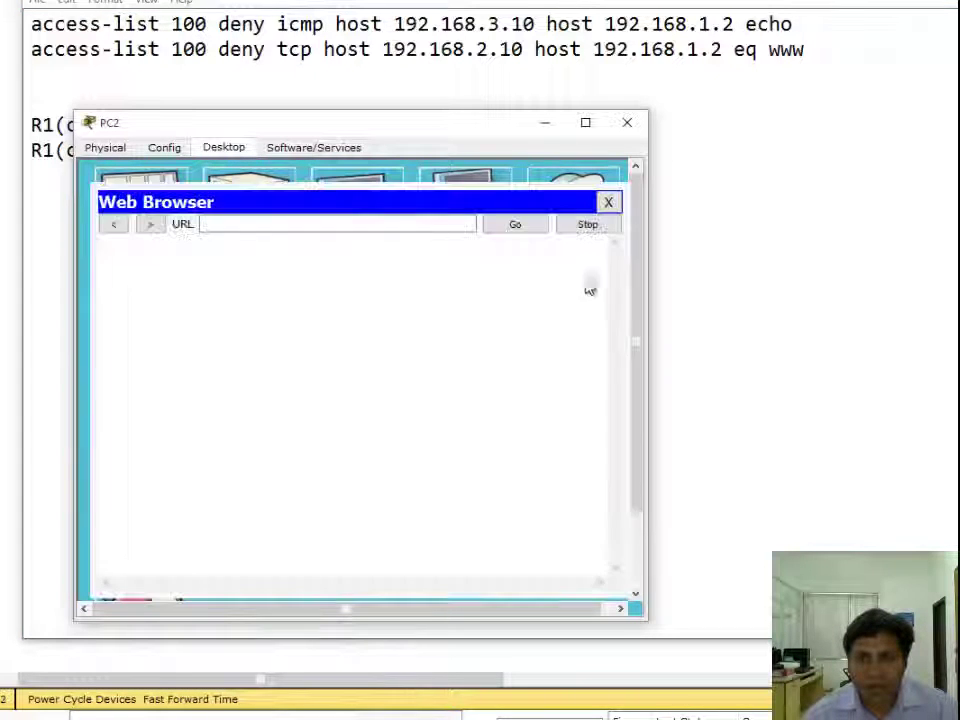
type("192.168.")
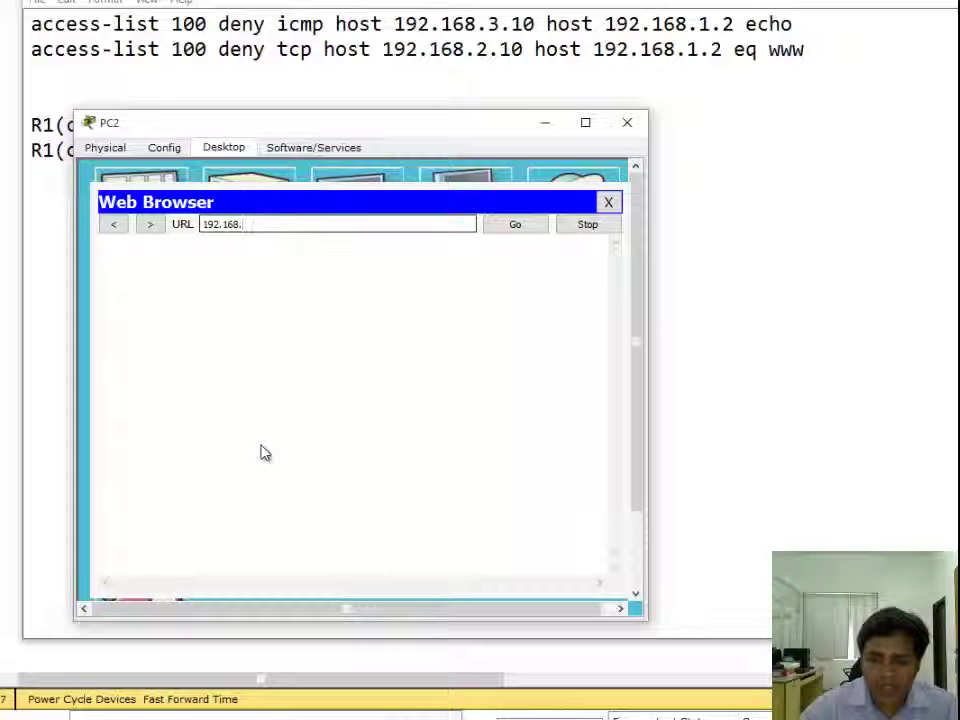
type("1.2")
key("Return")
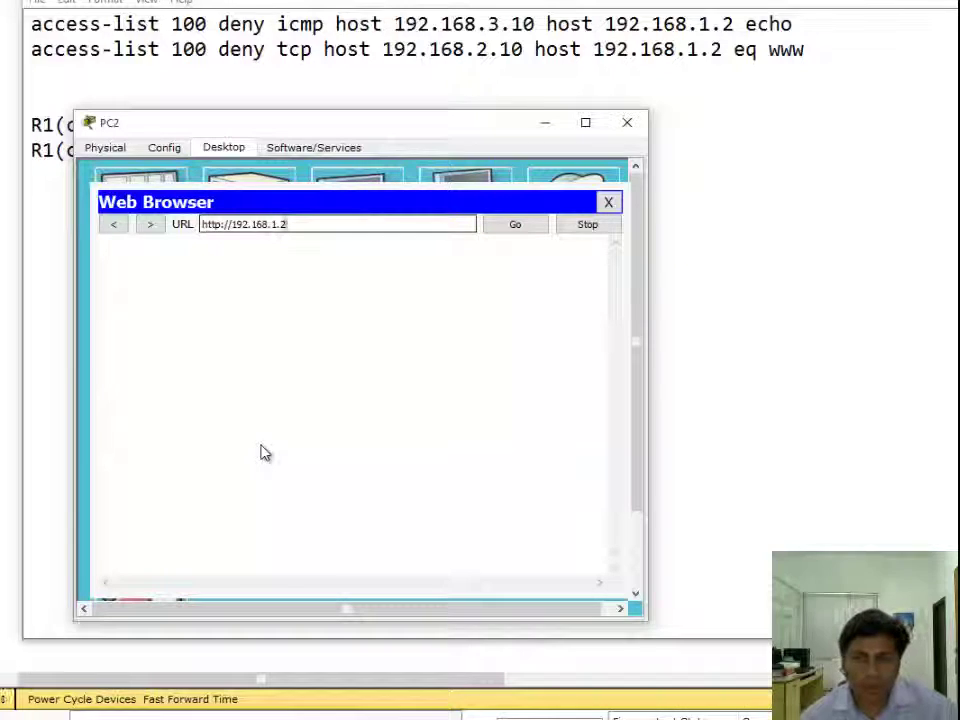
Resend the web request to 192.168.1.2 from PC2's browser and return to the network topology.
left_click(514, 224)
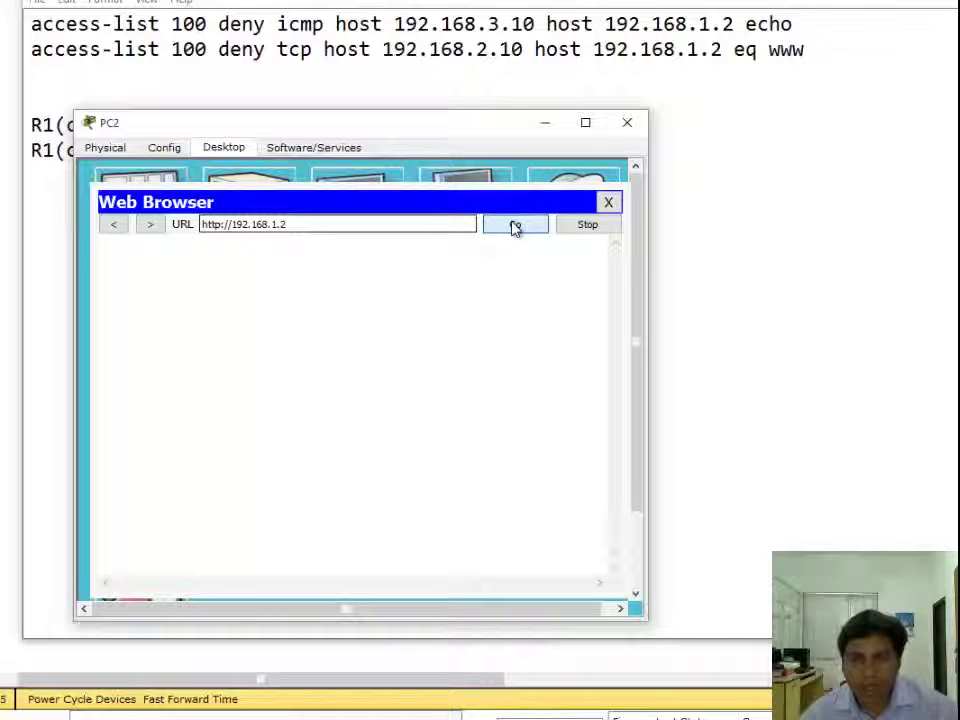
left_click_drag(298, 224, 205, 224)
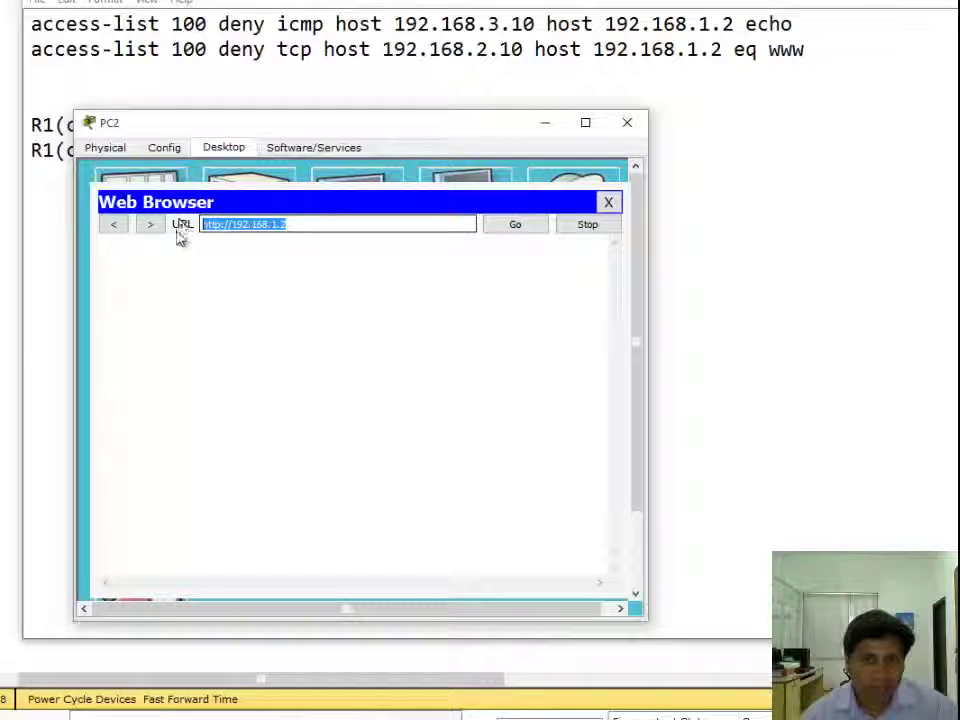
left_click(145, 708)
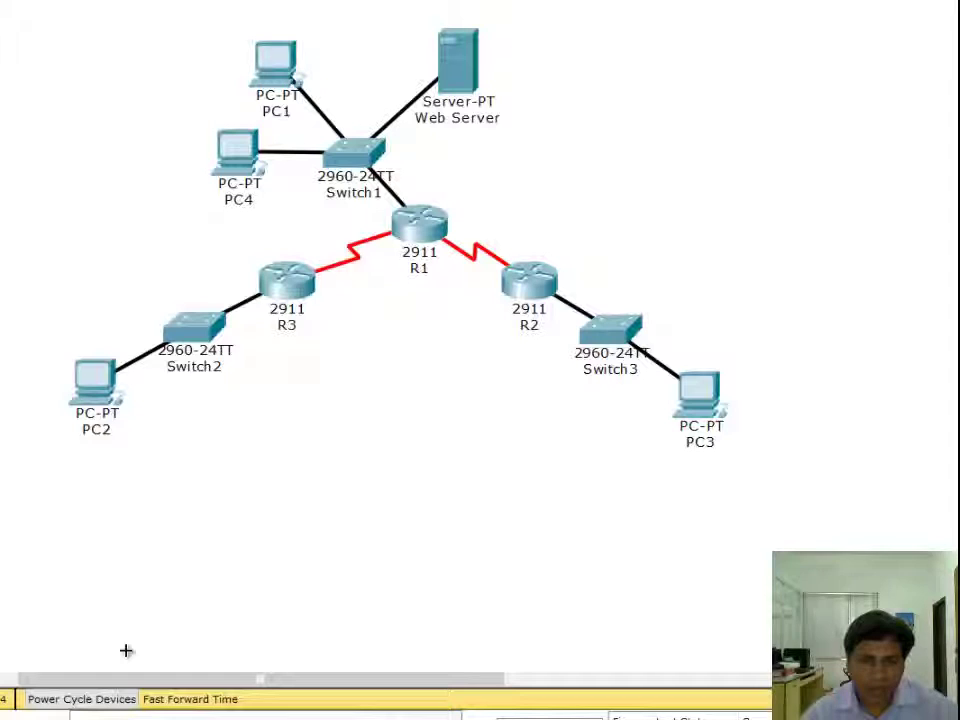
Add a new PC, PC5, below Switch2 and cable it to Switch2.
left_click(193, 428)
left_click(200, 335)
left_click(196, 425)
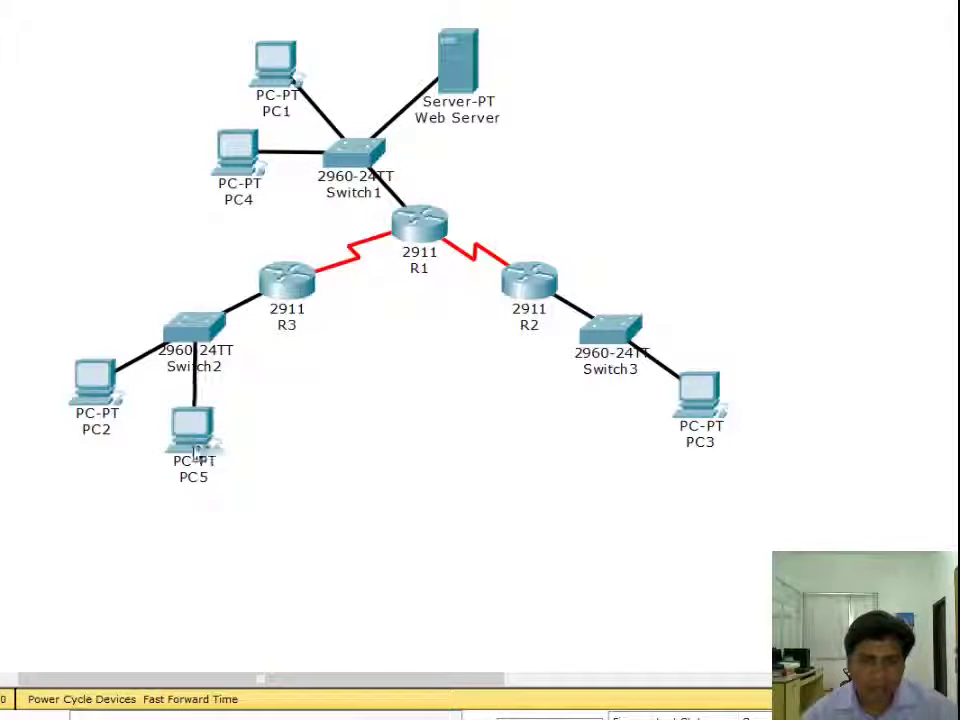
Close PC2's web browser and copy the IP address from PC2's IP configuration.
left_click(95, 380)
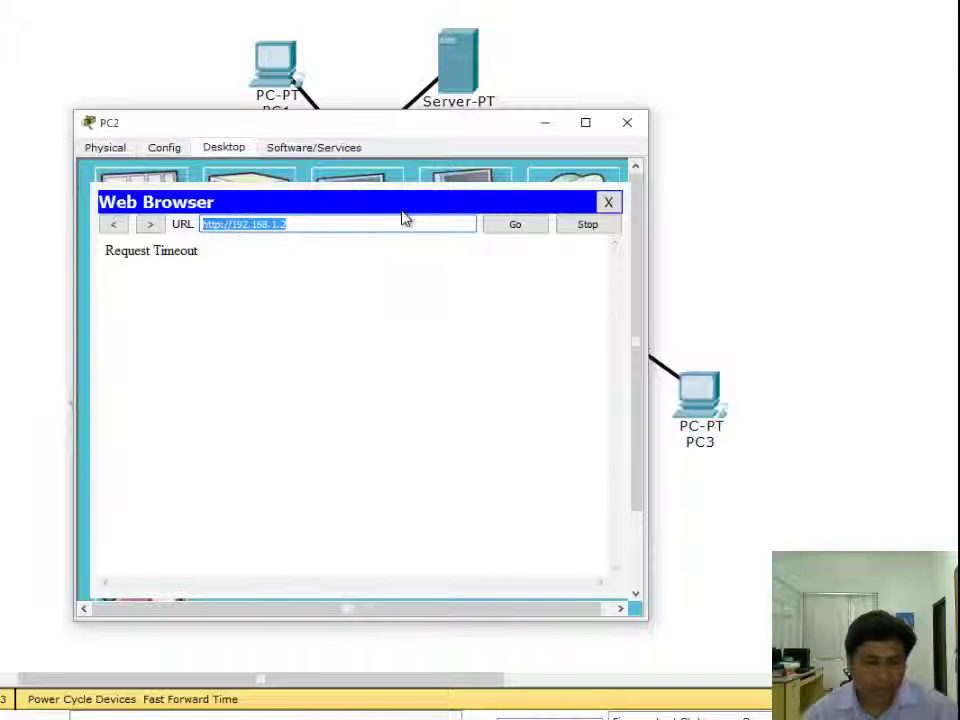
key("BackSpace")
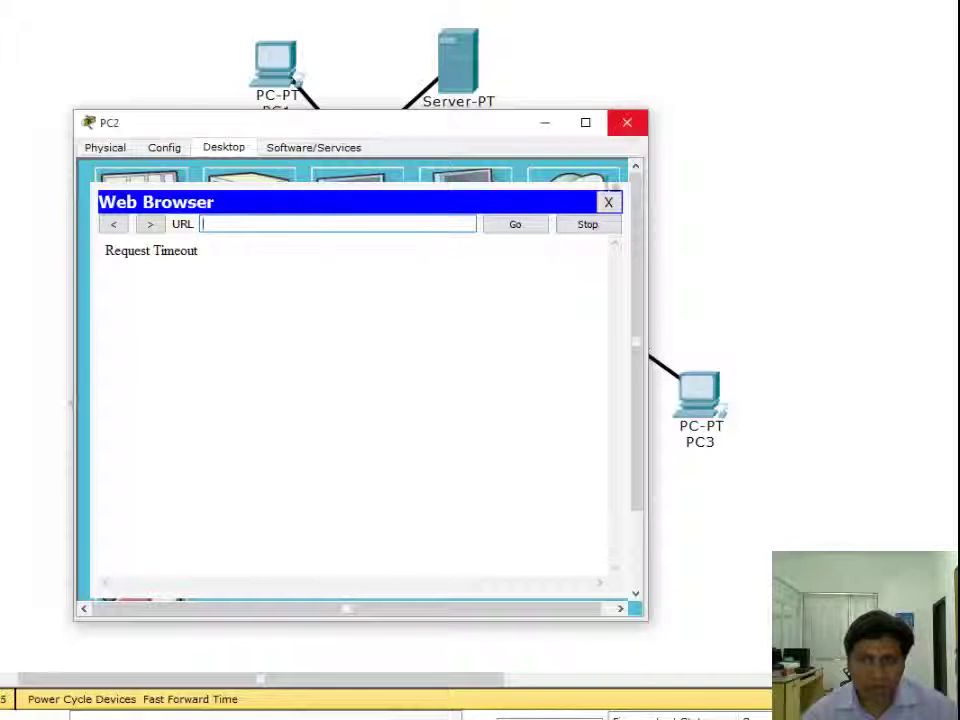
left_click(608, 202)
left_click(185, 222)
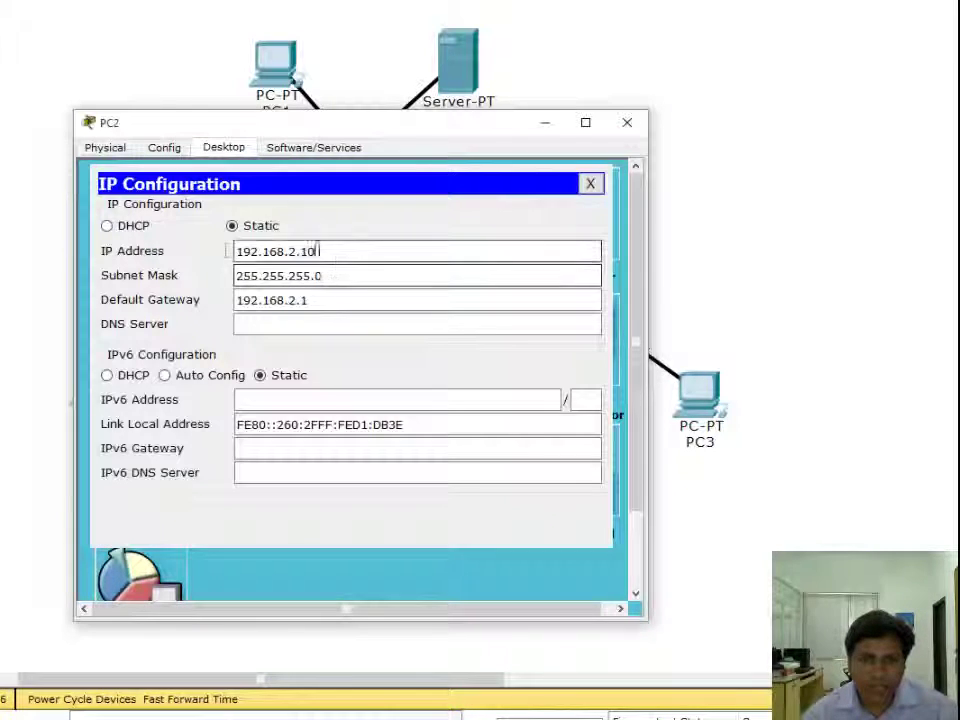
left_click_drag(339, 251, 96, 257)
key("ctrl+c")
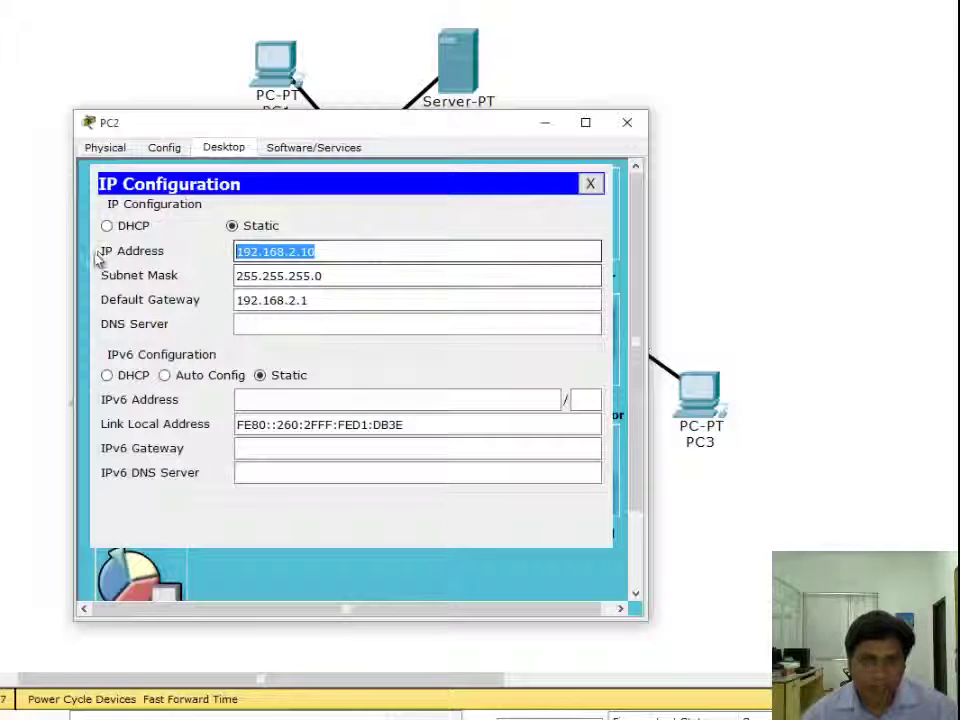
left_click(627, 122)
Set PC5's static IP address to 192.168.2.5, reusing the address copied from PC2.
left_click(200, 432)
left_click(223, 147)
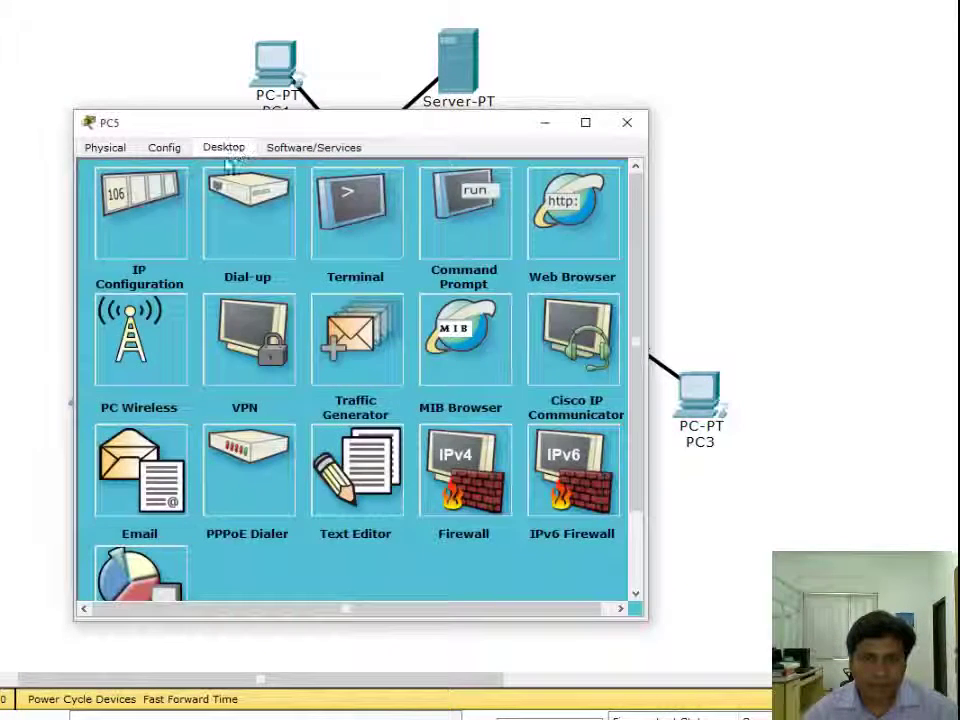
left_click(150, 215)
left_click(264, 253)
key("ctrl+v")
type(".")
key("BackSpace")
key("BackSpace")
key("BackSpace")
type("5")
Give PC5 the subnet mask 255.255.255.0 and default gateway 192.168.2.1, and close its window.
left_click(272, 275)
left_click(272, 299)
key("ctrl+v")
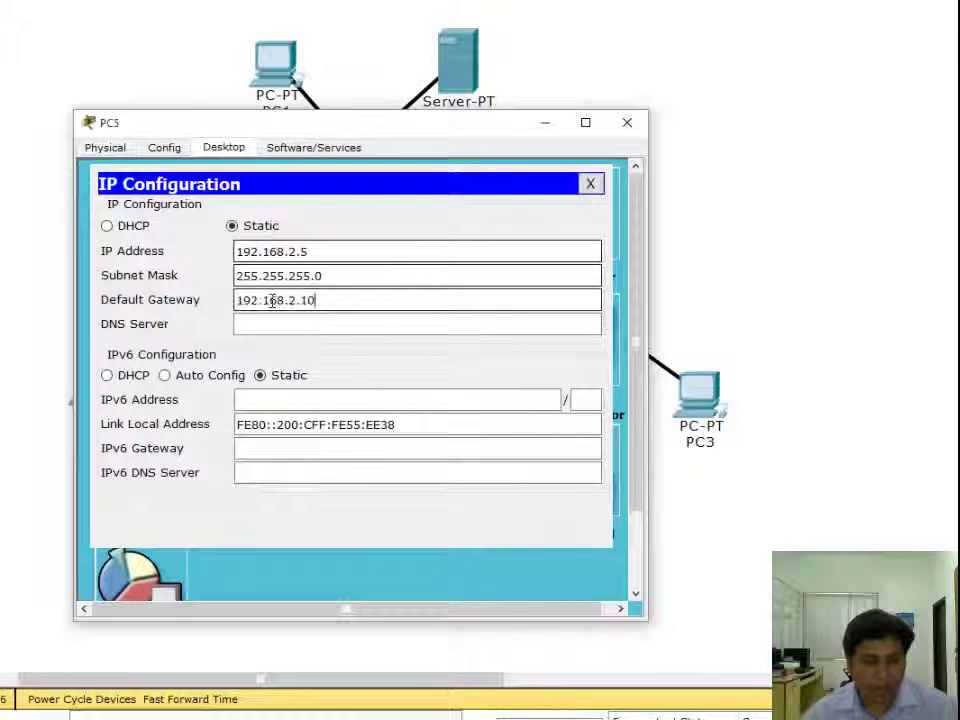
key("BackSpace")
key("Tab")
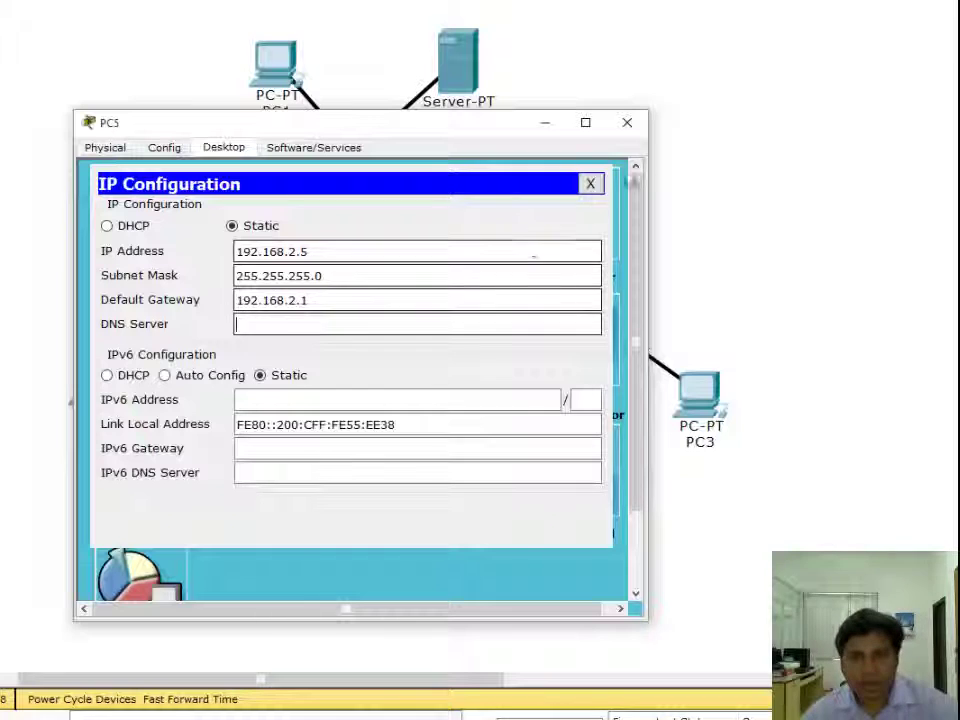
left_click(641, 131)
Request the web server at 192.168.1.2 in PC5's web browser.
left_click(195, 437)
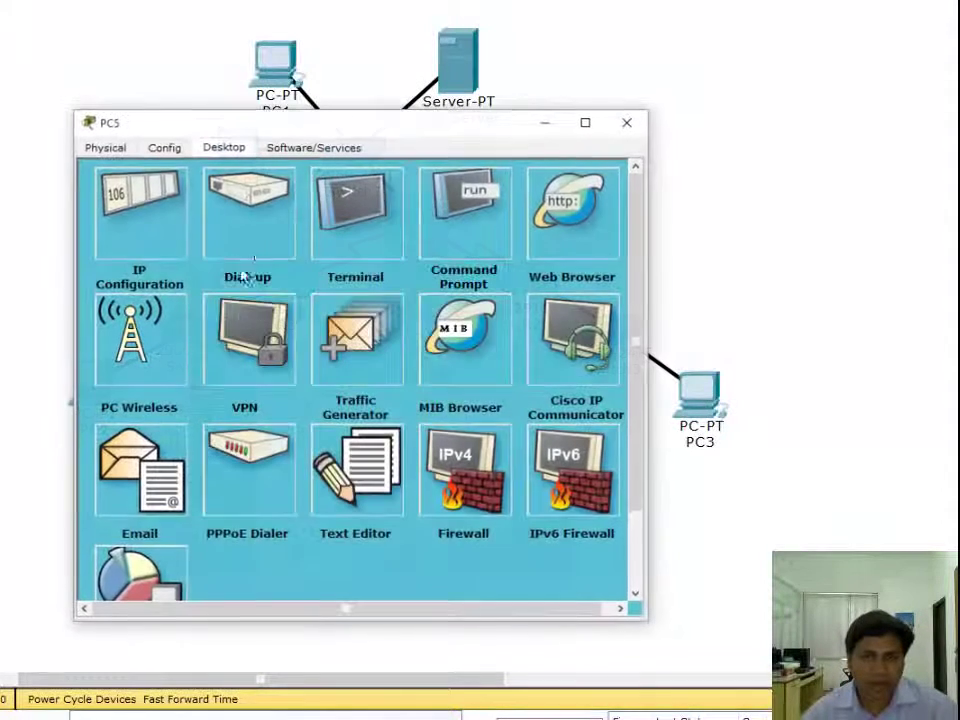
left_click(556, 232)
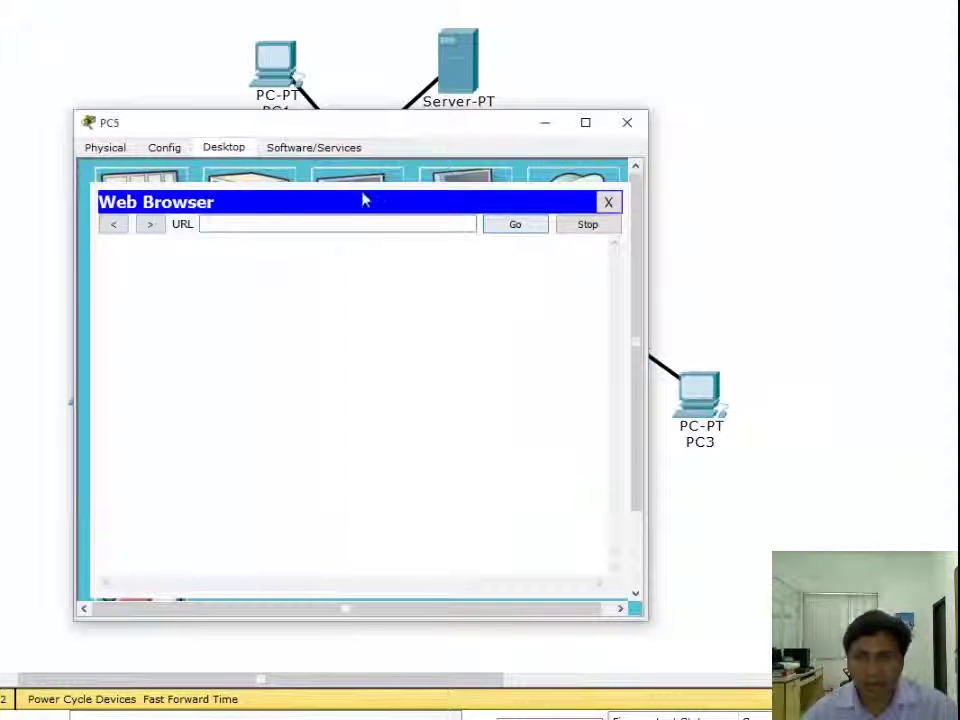
left_click(347, 222)
type("192.")
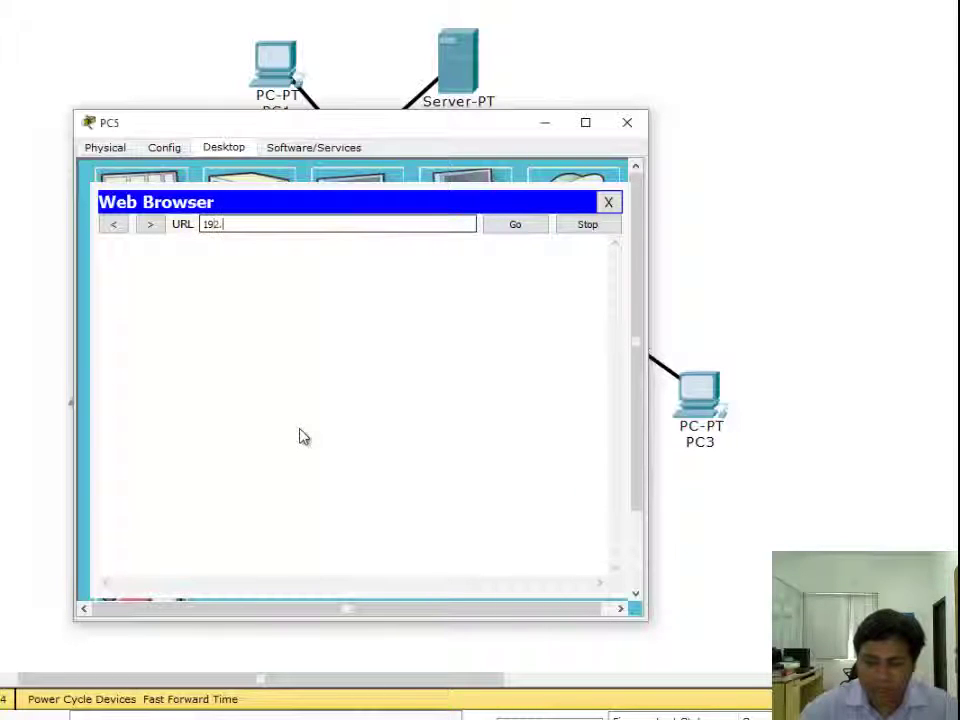
type("168.1.2")
key("Return")
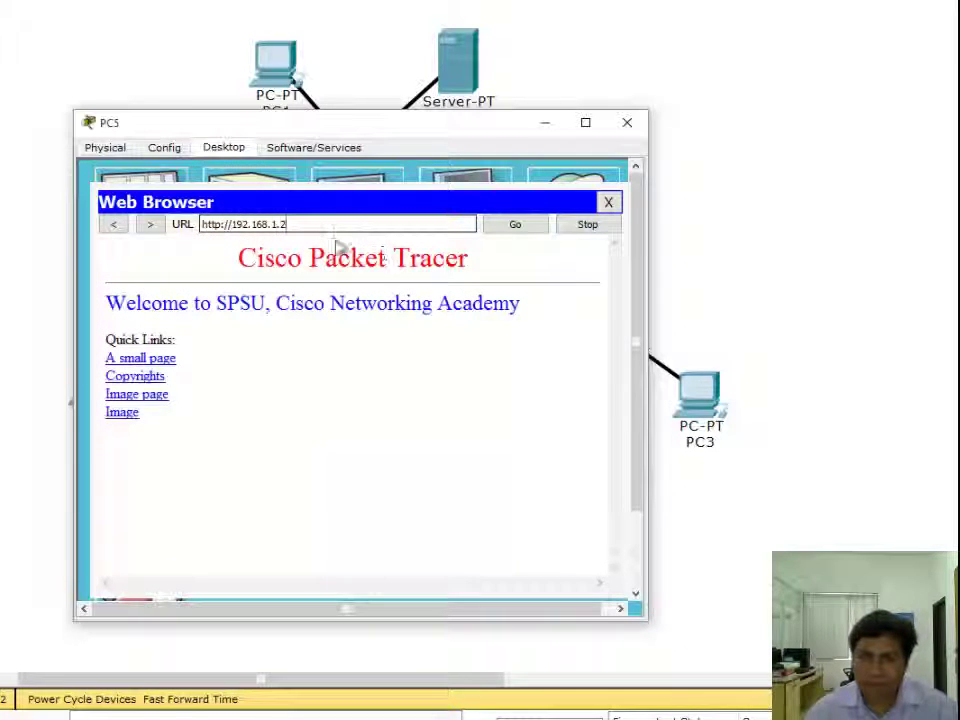
left_click_drag(290, 224, 15, 230)
key("ctrl+c")
key("BackSpace")
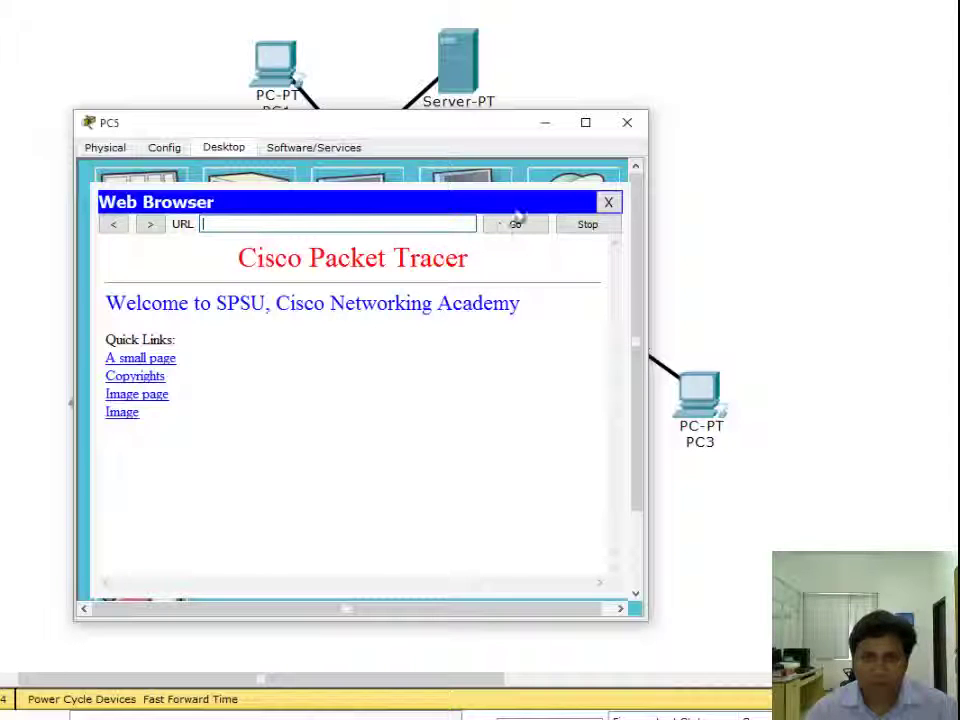
left_click(627, 122)
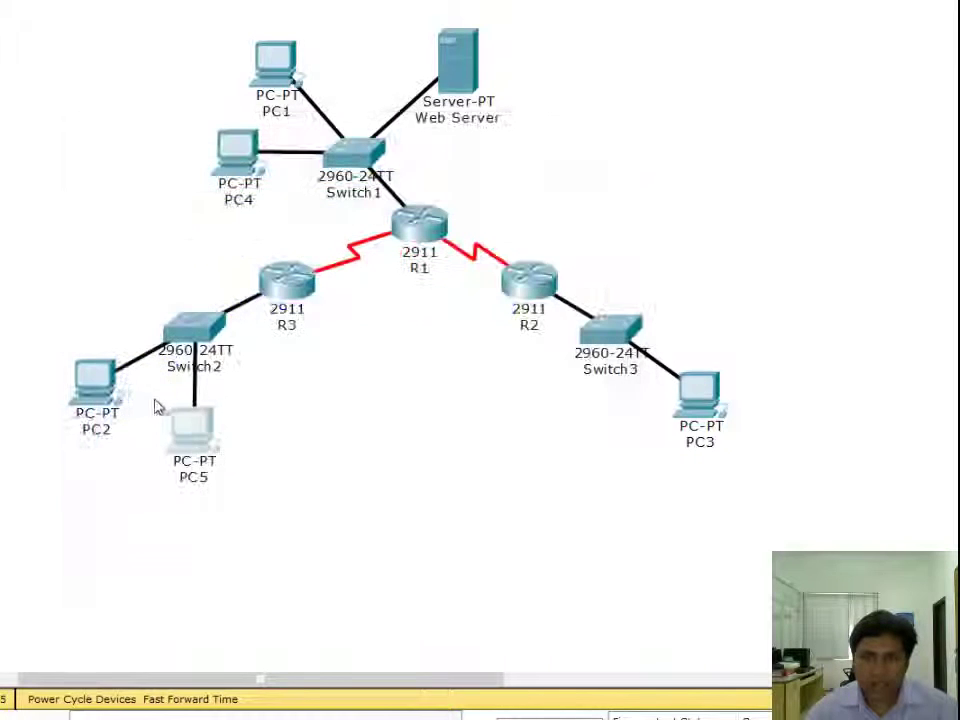
left_click(94, 381)
left_click(552, 220)
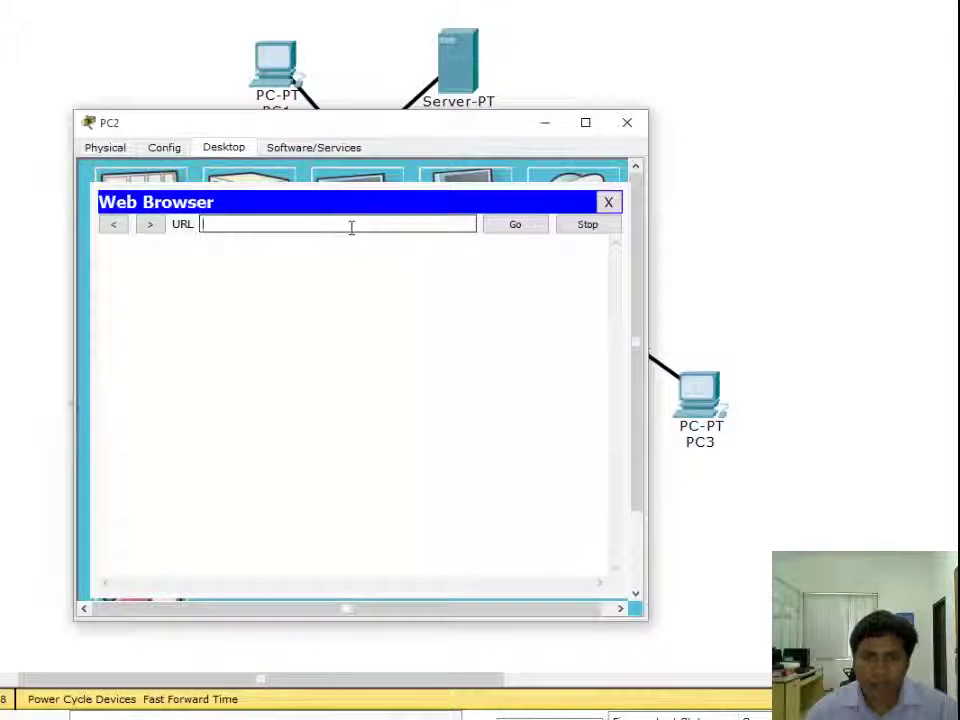
key("ctrl+v")
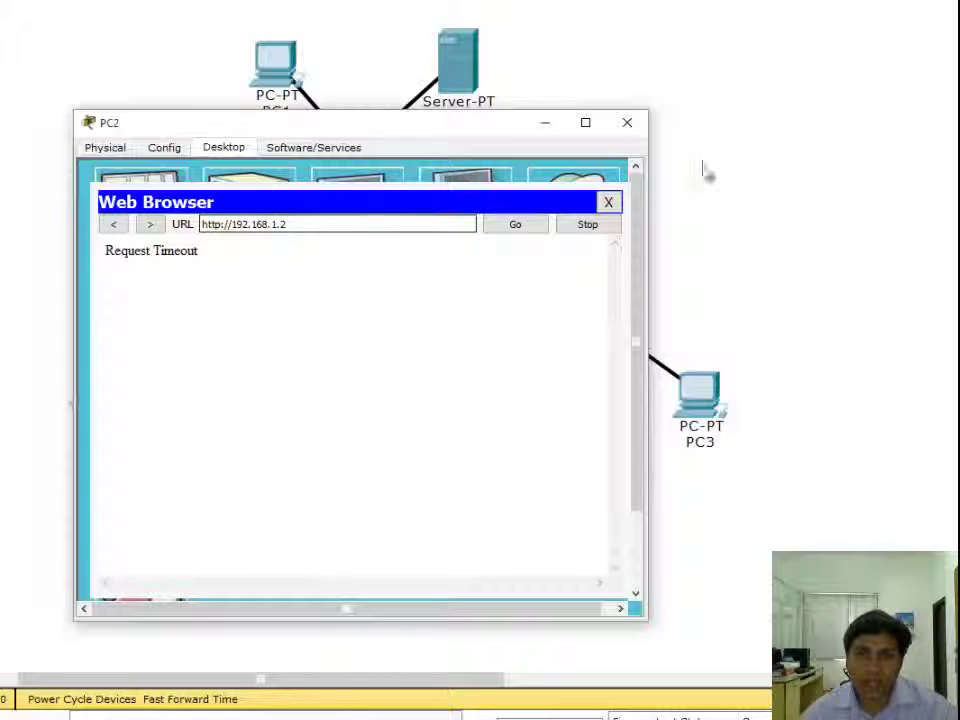
left_click(628, 123)
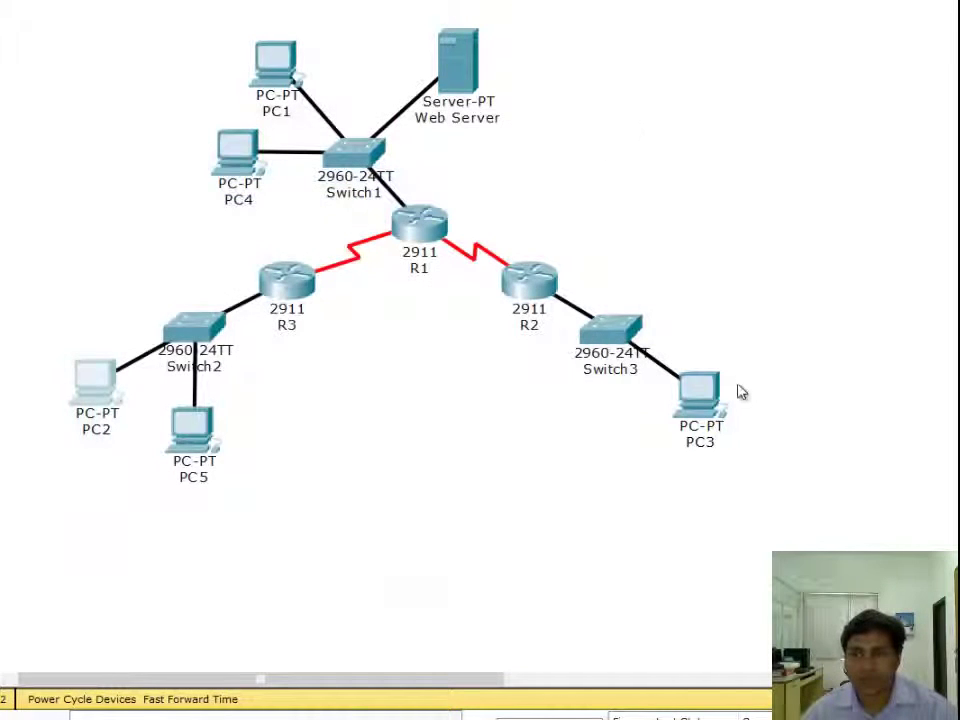
Display PC3's IP settings with ipconfig at its command prompt.
left_click(703, 394)
left_click(494, 250)
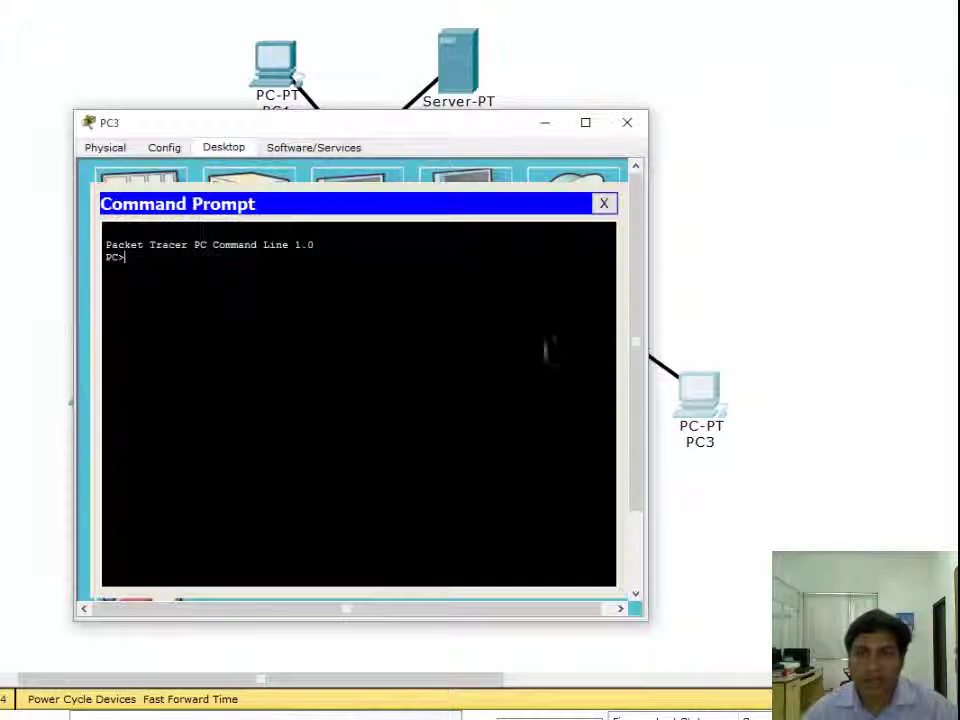
type("ip")
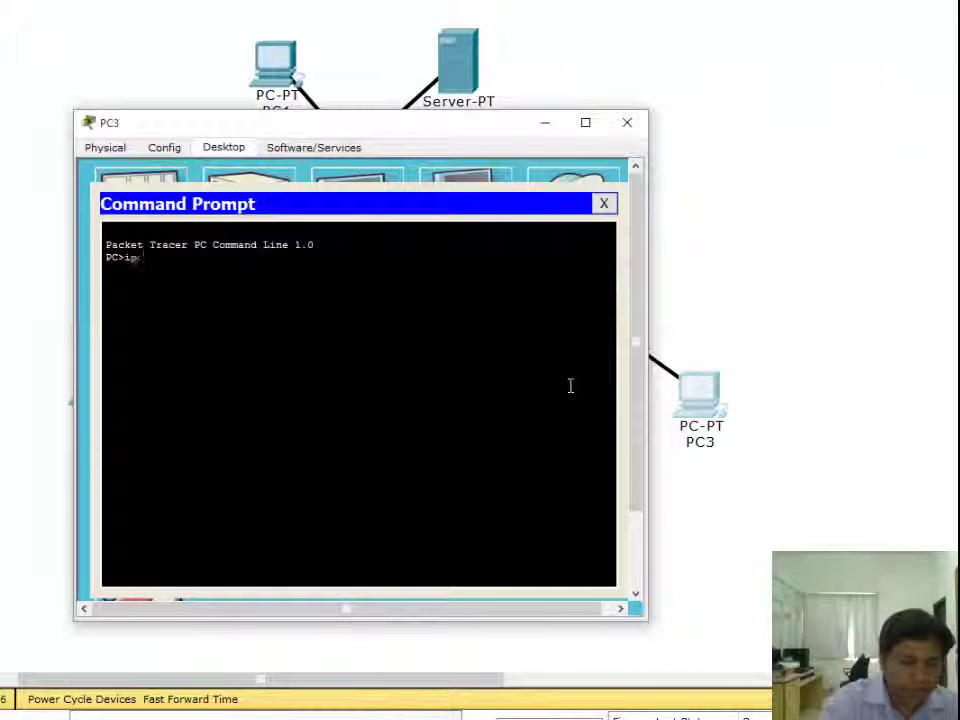
type("config")
key("Return")
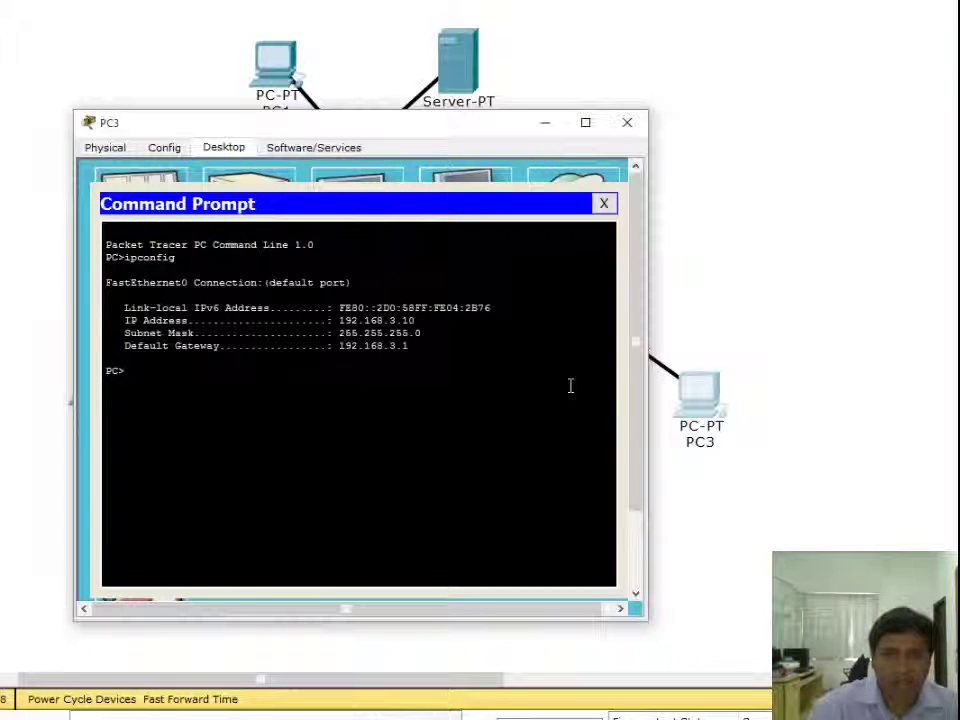
Ping the web server at 192.168.1.2 from PC3's command prompt, then close PC3's window.
type("ping")
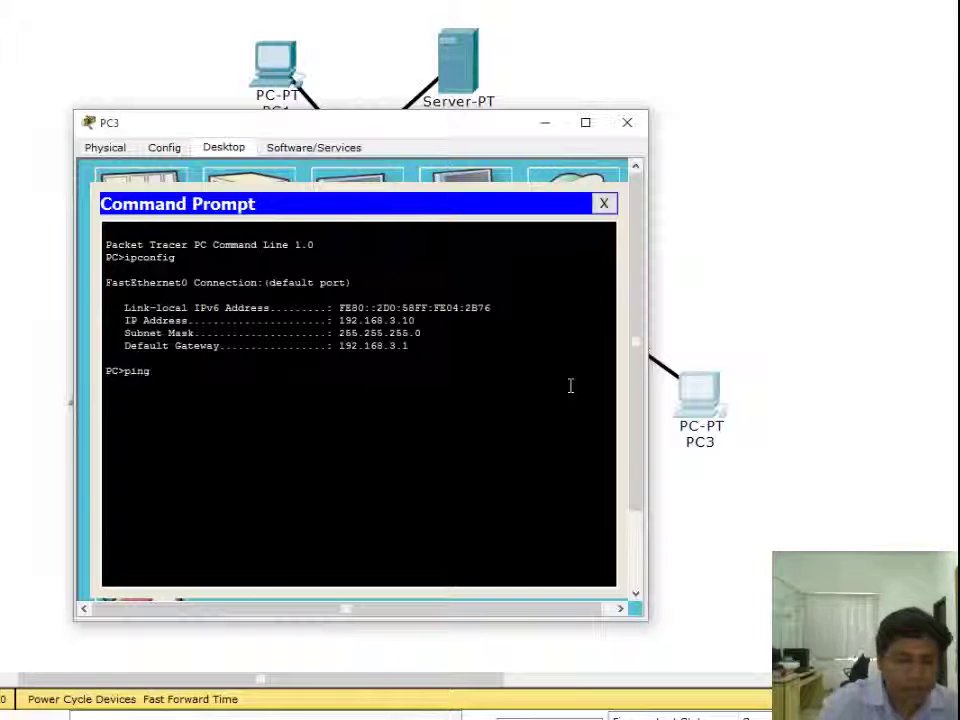
type(" 192.168.")
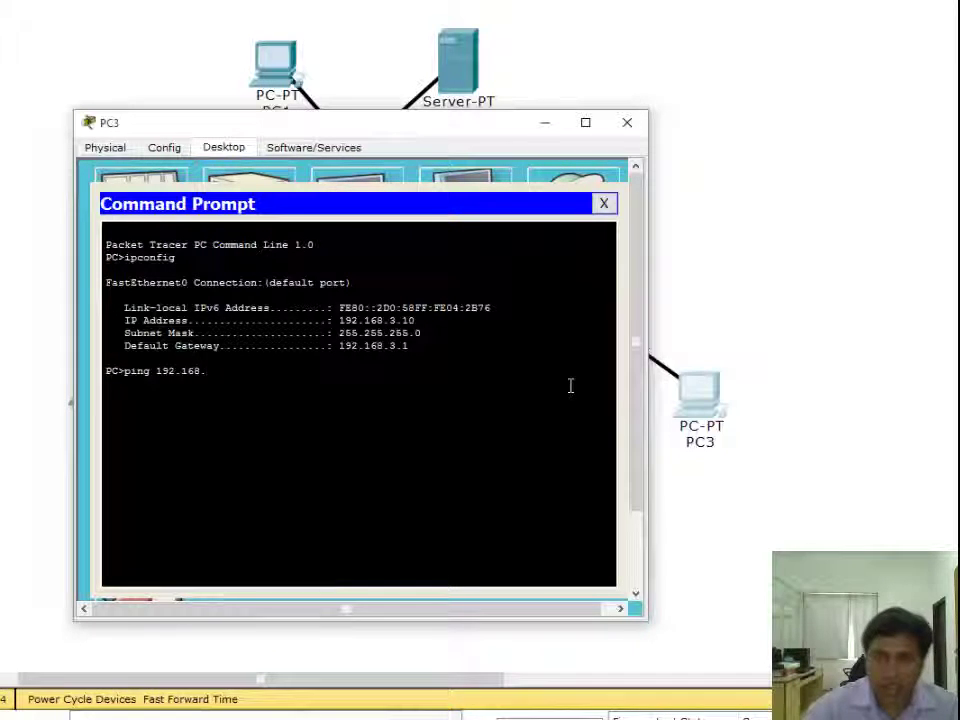
type("1.2")
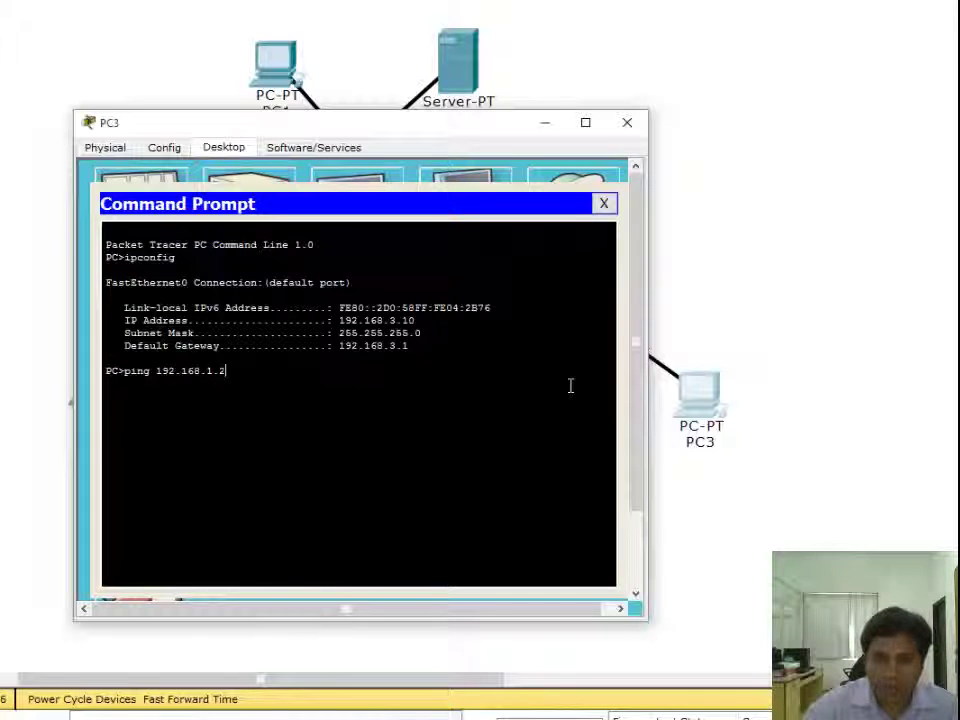
key("Return")
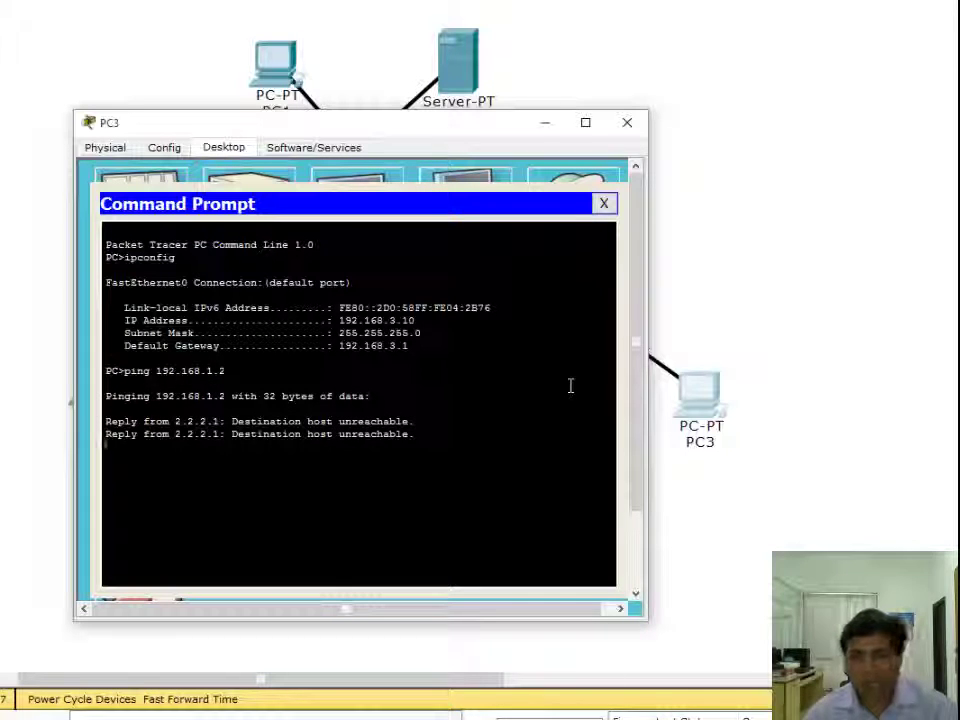
left_click(627, 123)
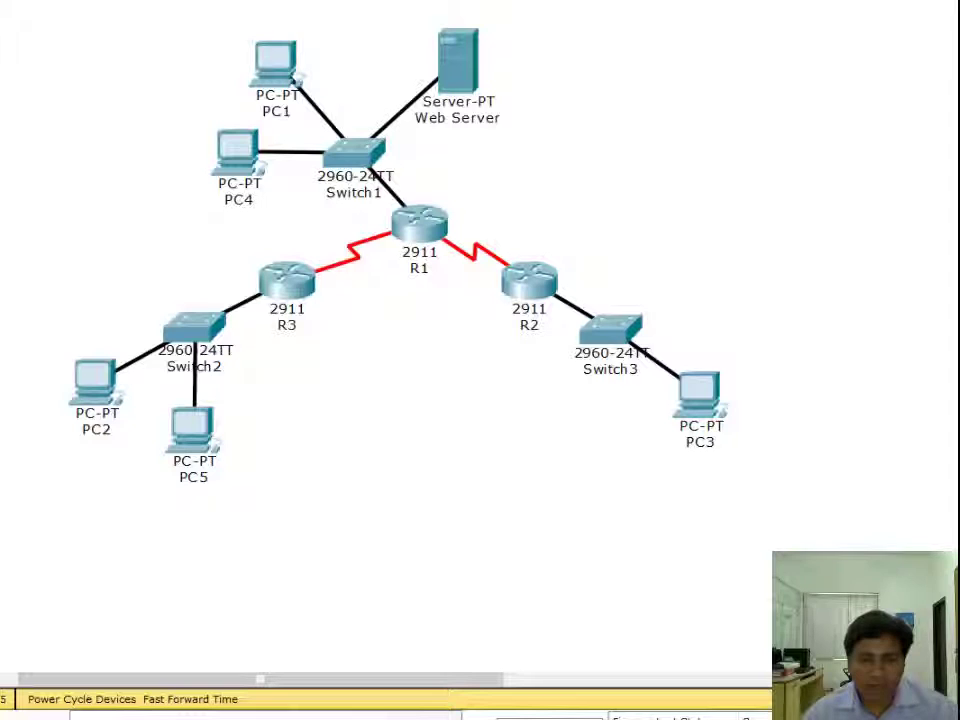
Add a new PC, PC6, below Switch3 and cable it to Switch3.
left_click(621, 450)
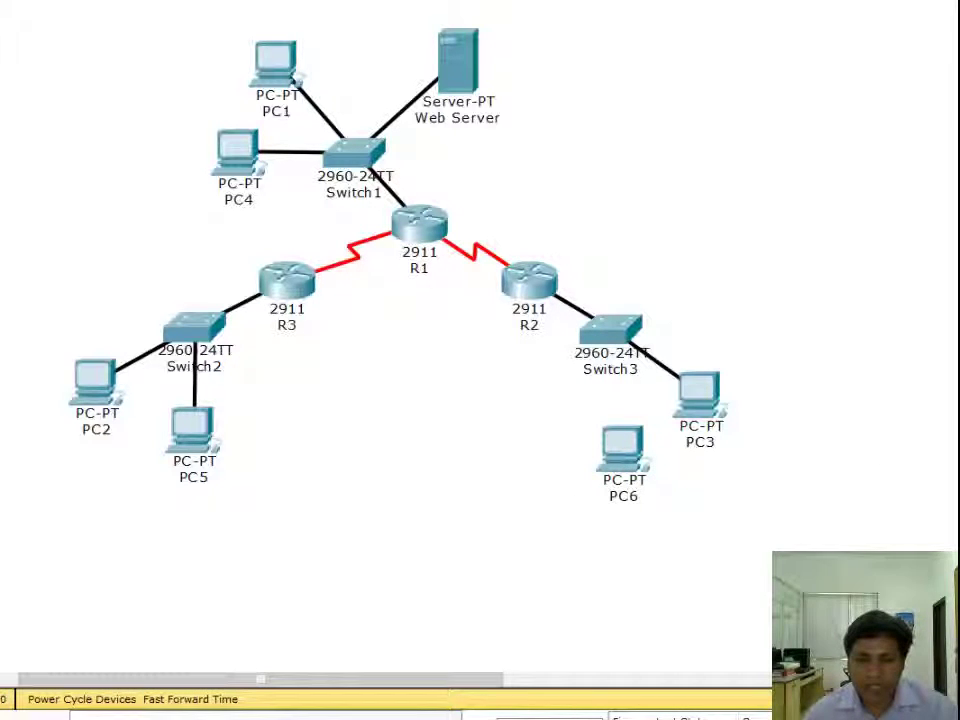
left_click(610, 328)
left_click(620, 447)
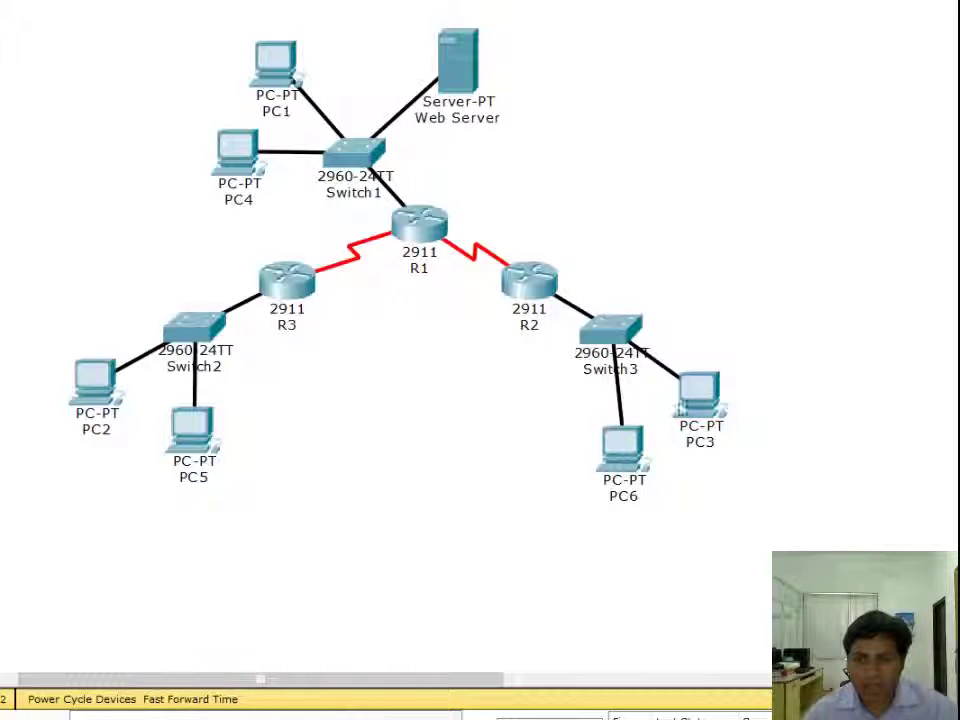
Copy the IP address from PC3's IP configuration and close PC3's window.
left_click(700, 392)
left_click(110, 180)
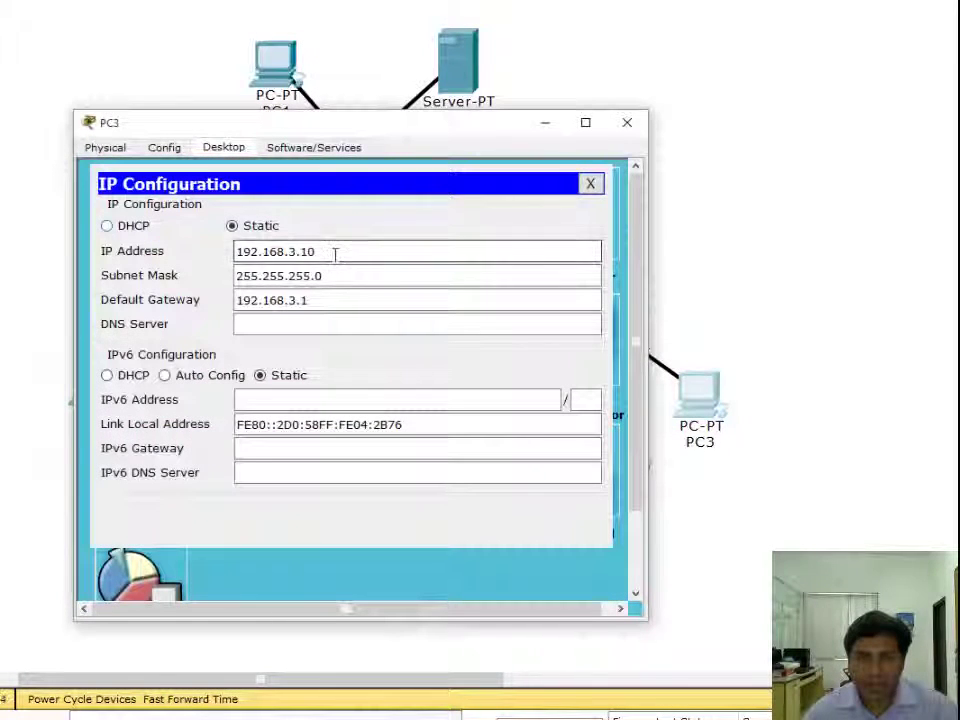
double_click(335, 253)
key("ctrl+c")
left_click(626, 122)
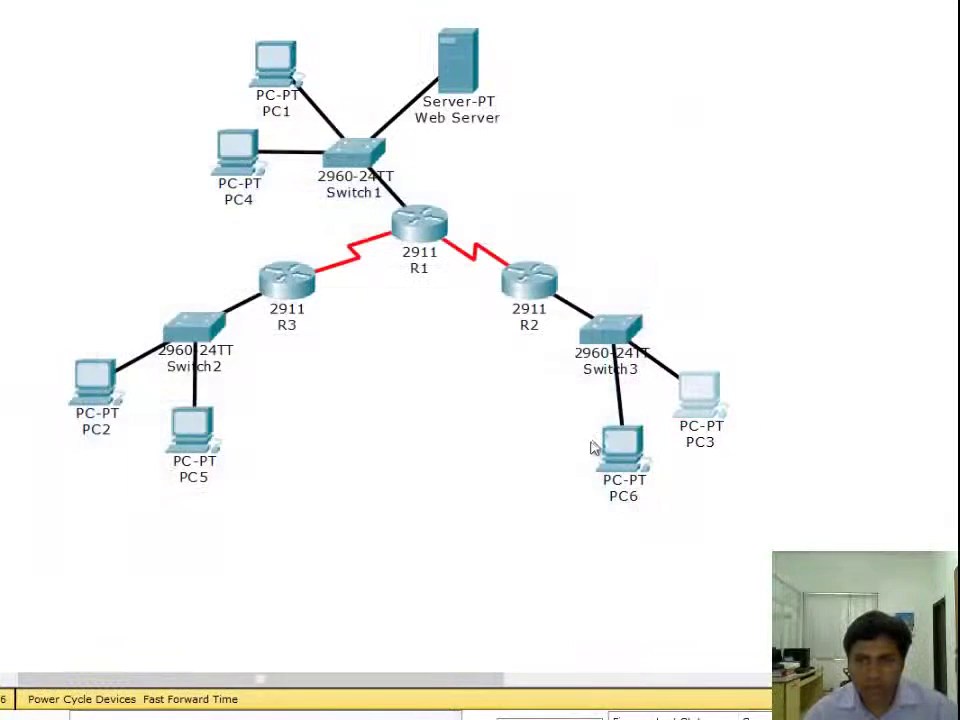
Set PC6's static IP address to 192.168.3.5, reusing the address copied from PC3.
left_click(617, 446)
left_click(223, 147)
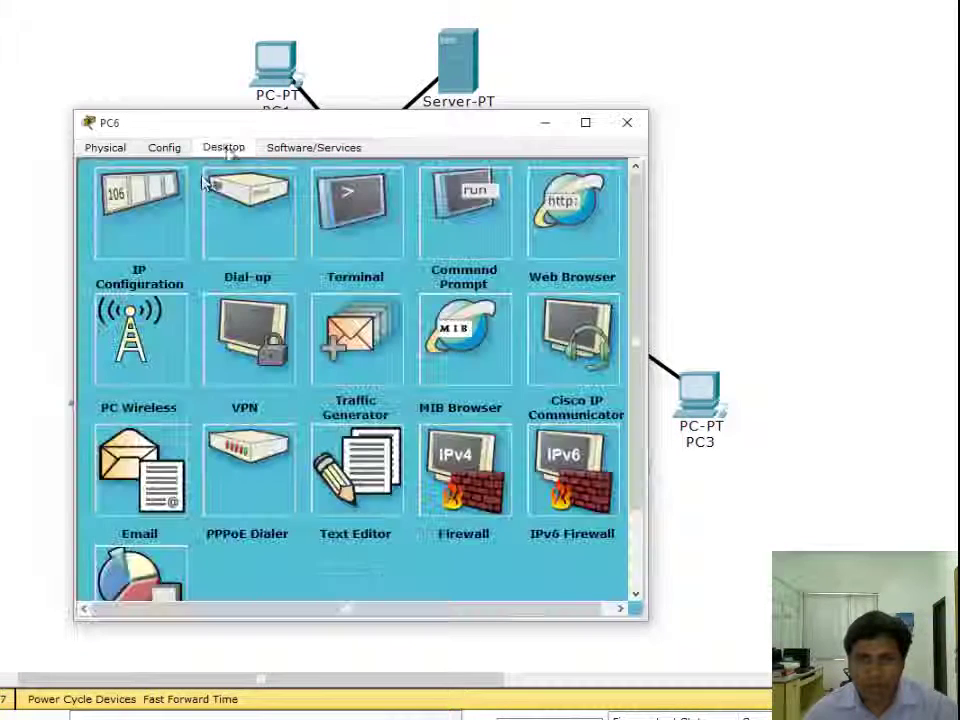
left_click(152, 252)
left_click(259, 253)
key("ctrl+v")
key("BackSpace")
key("BackSpace")
type("5")
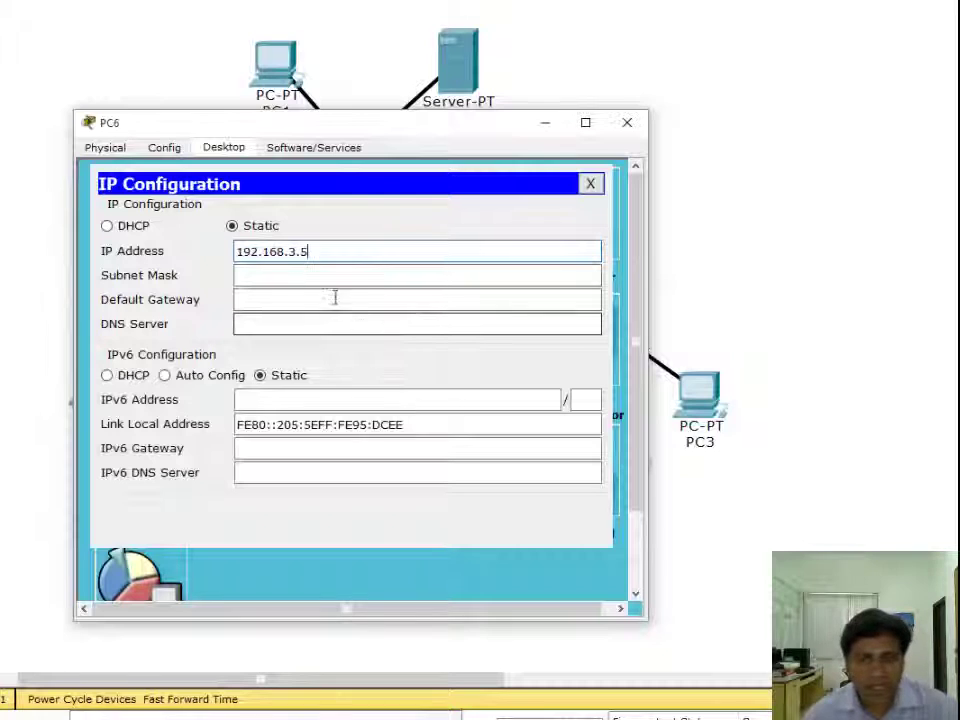
Set PC6's subnet mask to 255.255.255.0 and default gateway to 192.168.3.1, then close its IP configuration.
left_click(321, 275)
left_click(296, 304)
key("ctrl+v")
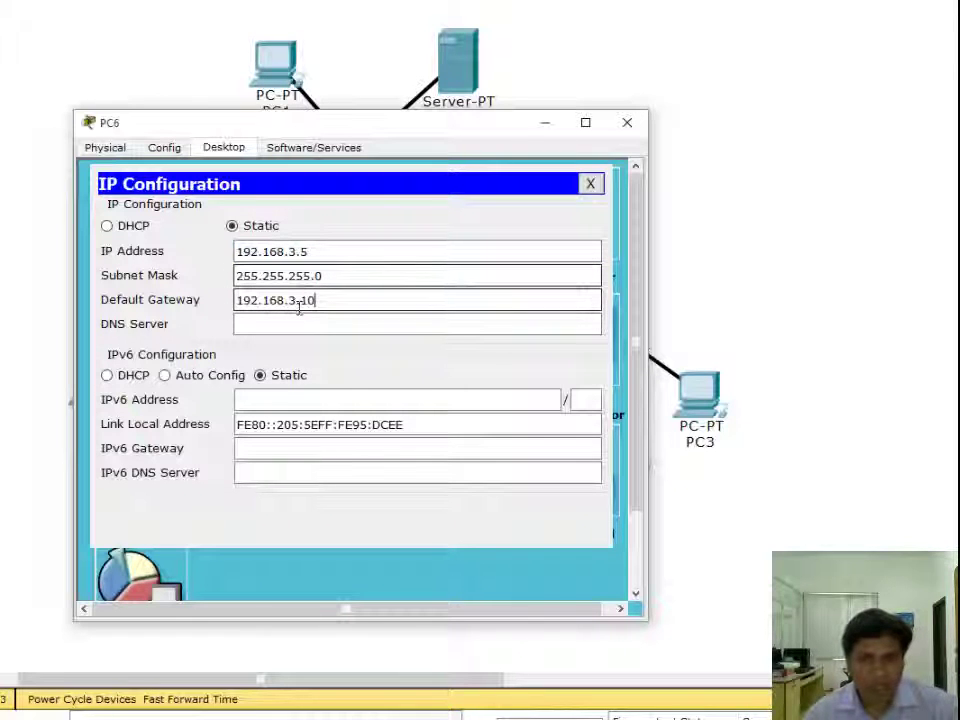
key("BackSpace")
left_click(305, 327)
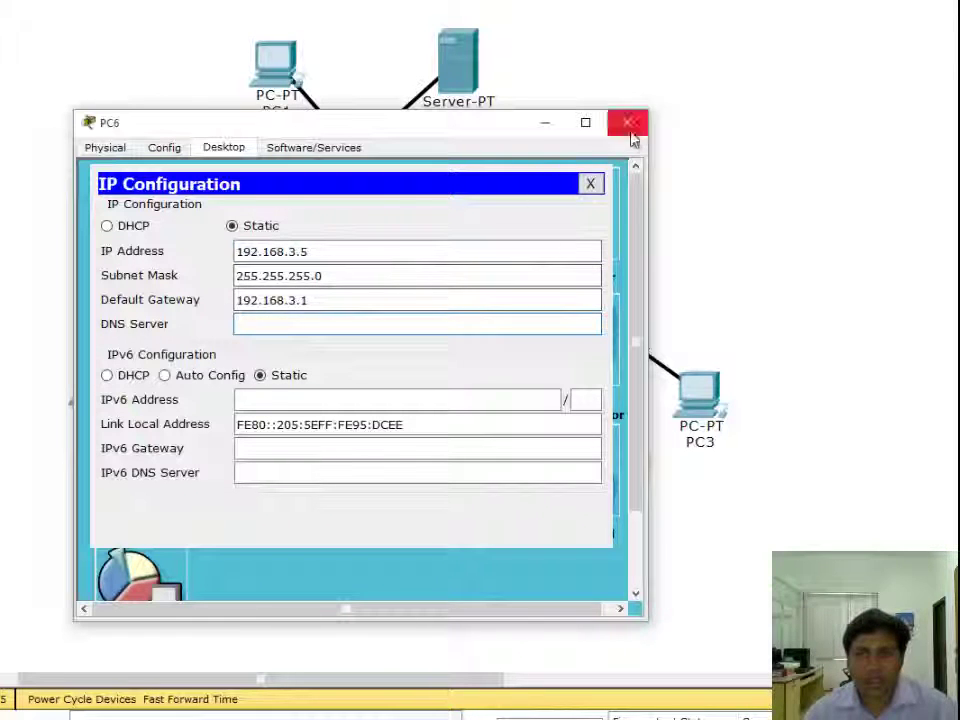
left_click(591, 185)
Ping the web server at 192.168.1.2 from PC6's command prompt, then close PC6's window.
left_click(488, 210)
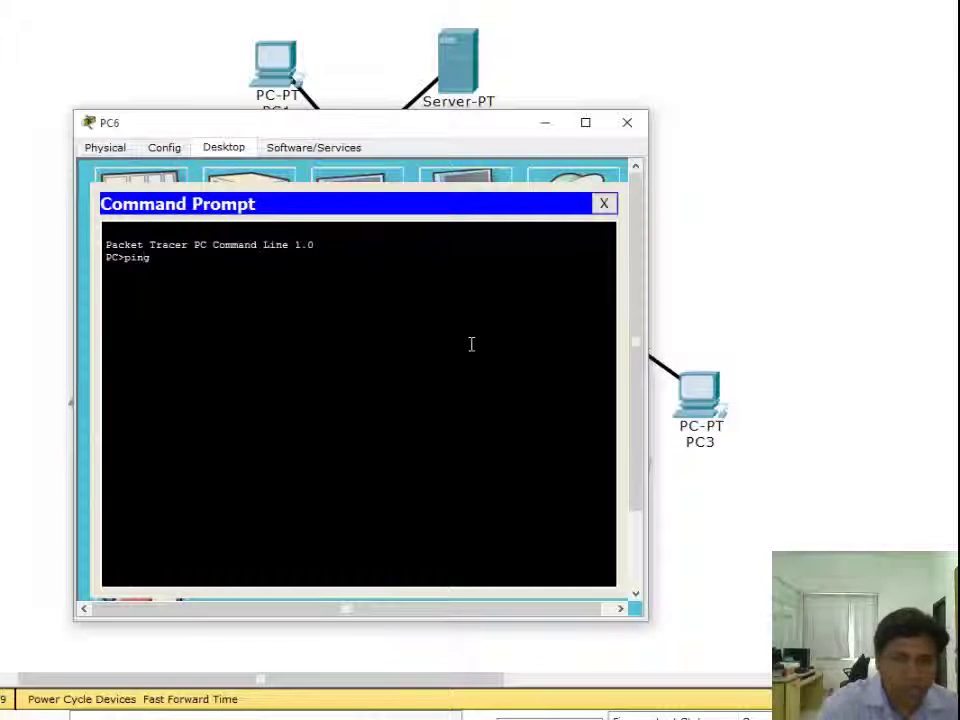
type("ping 192.168.1.2")
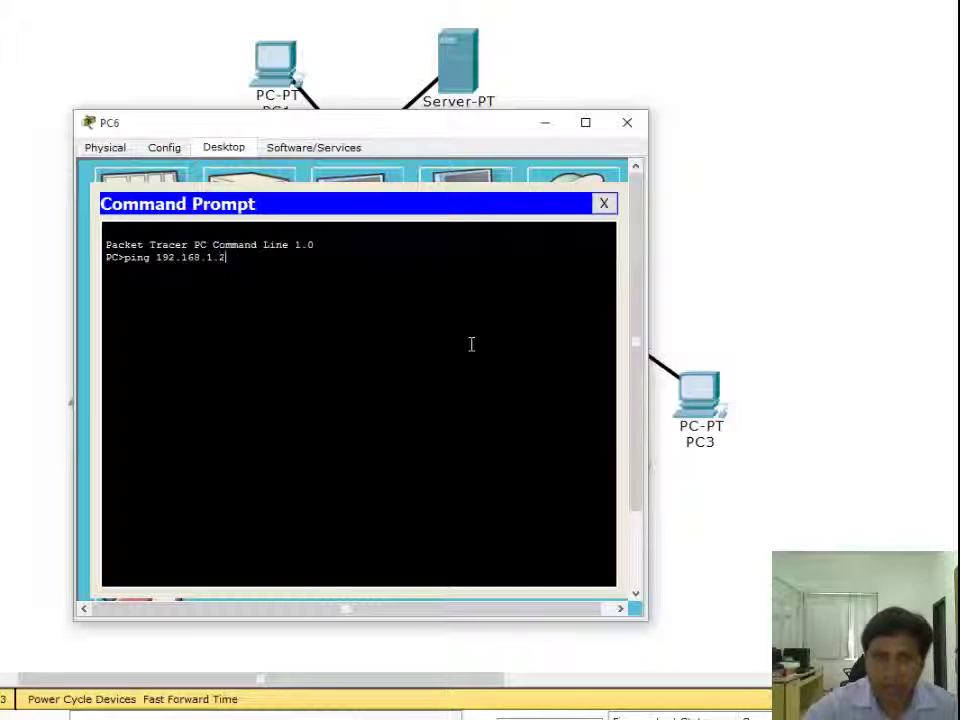
key("Return")
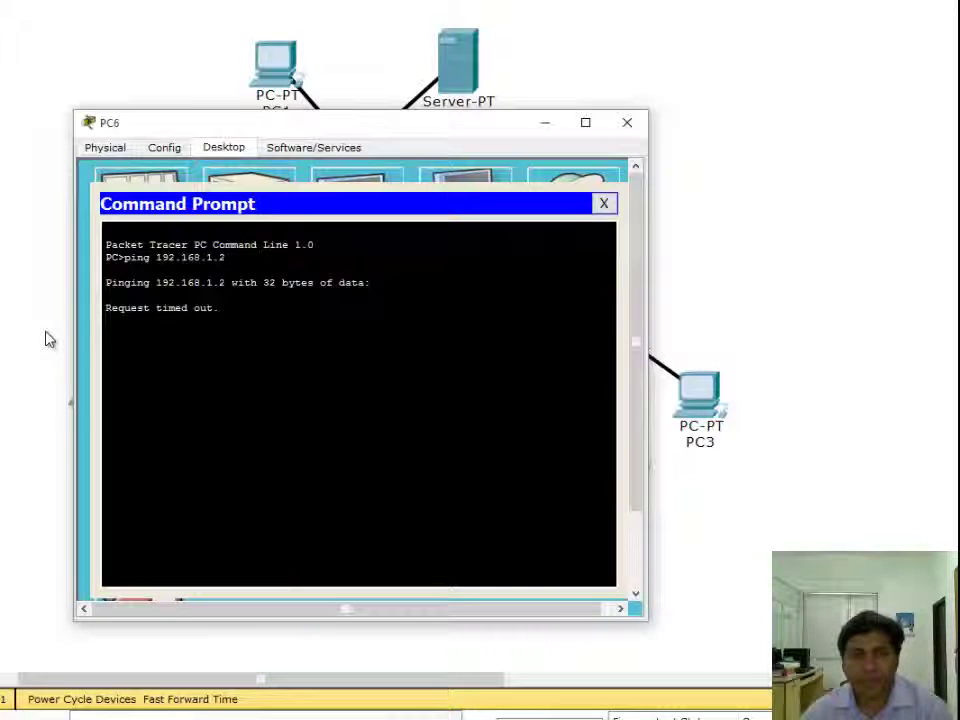
key("alt+F4")
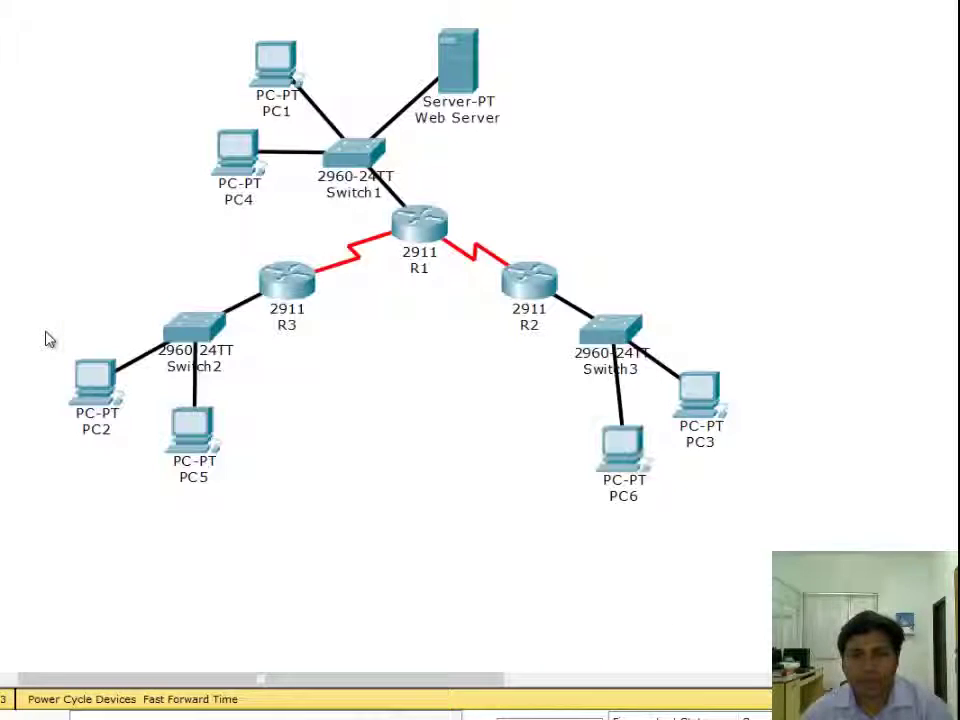
Ping the web server at 192.168.1.2 from PC5's command prompt, then close the PC5 and PC6 windows.
left_click(192, 426)
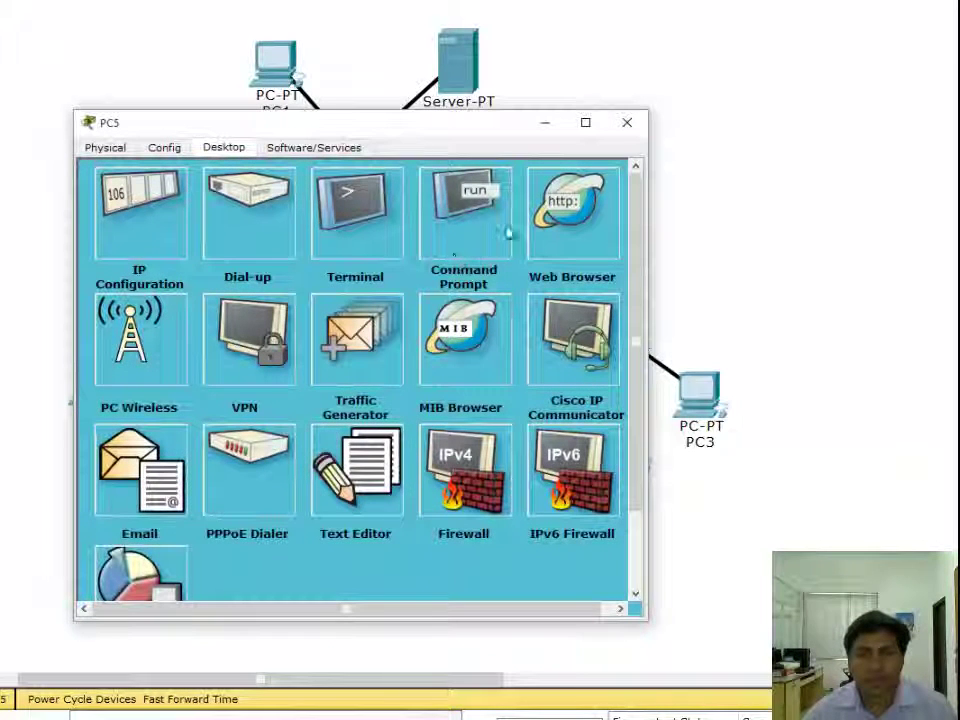
left_click(475, 230)
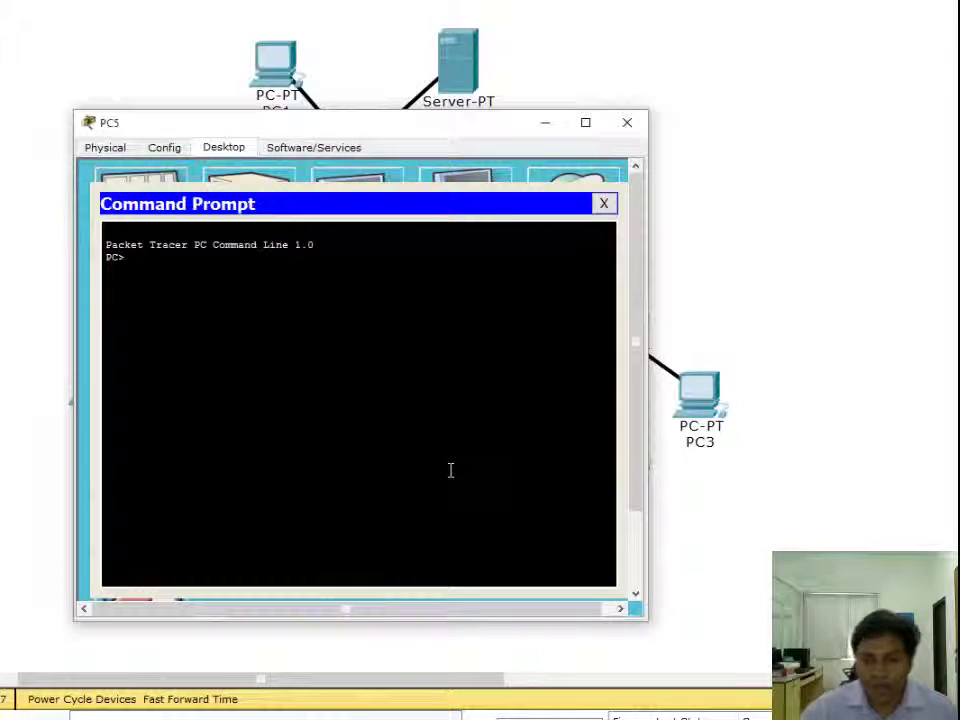
type("ping ")
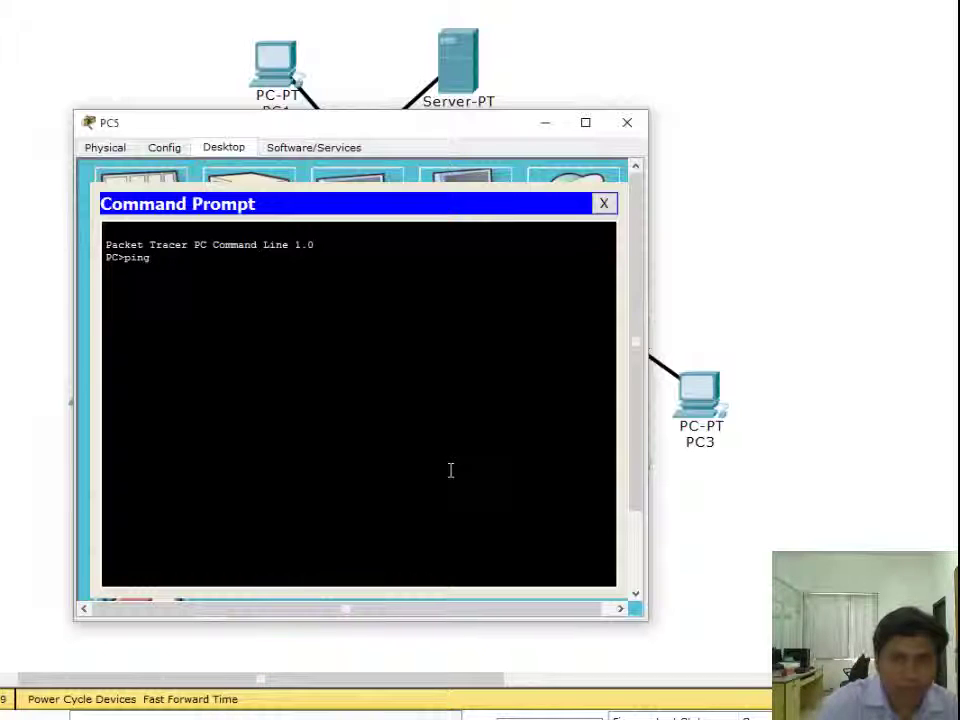
type("192.168")
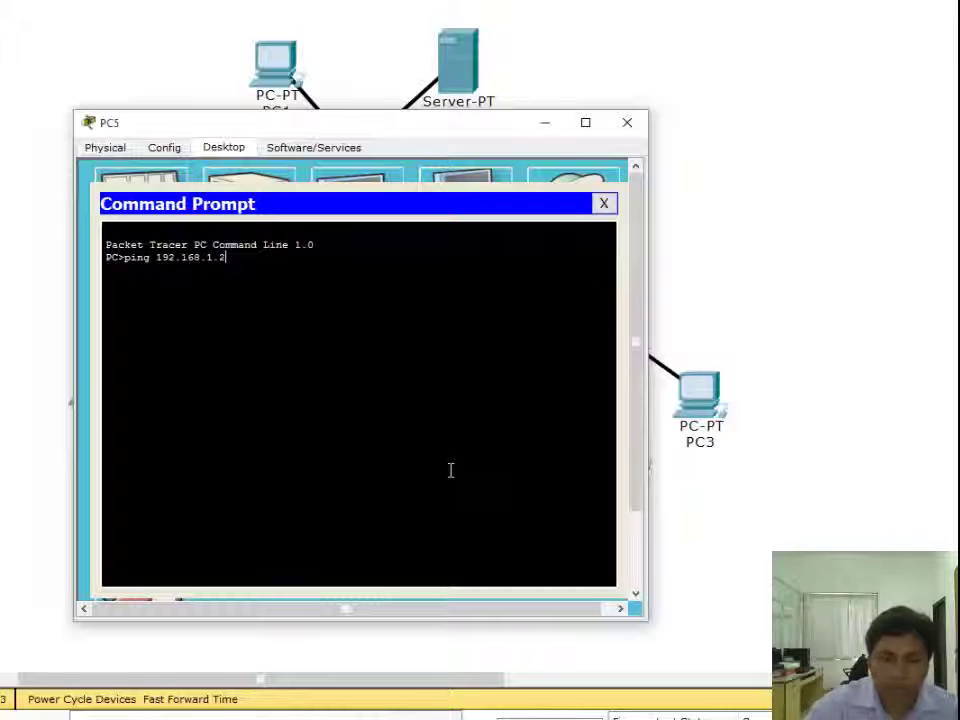
type(".1.2")
key("Return")
left_click(627, 123)
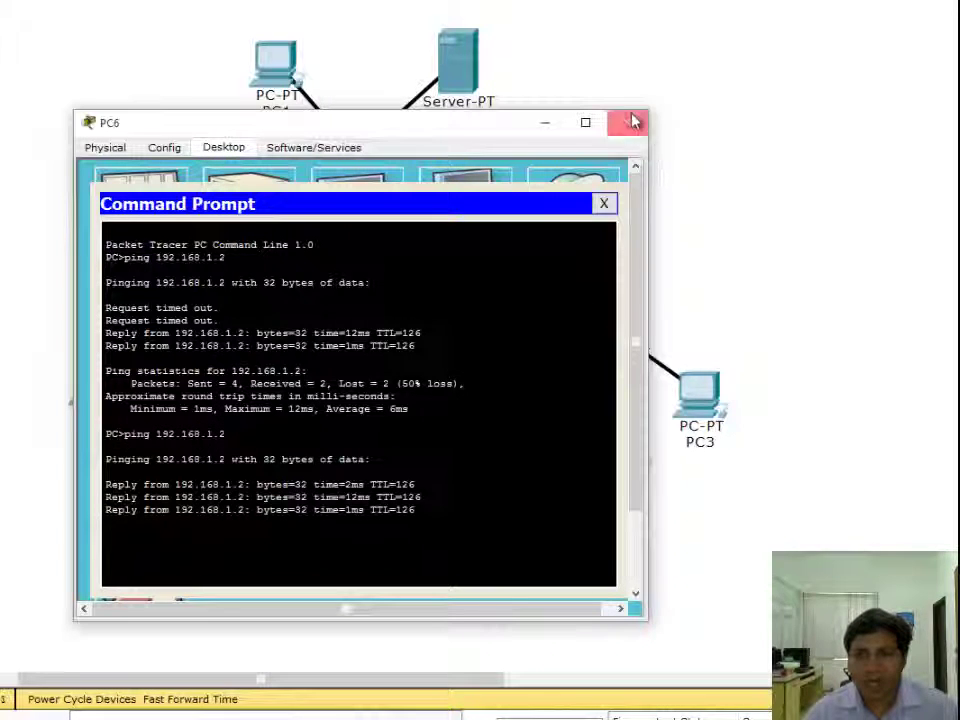
left_click(627, 122)
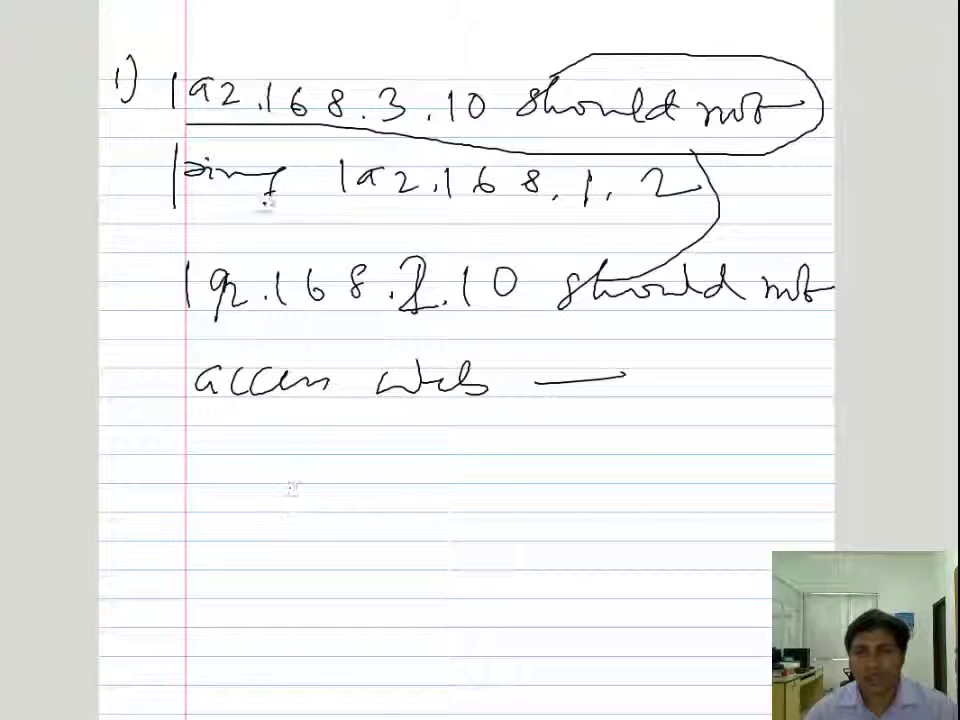
Discard the handwritten access-rule notes and sketch router R1 on a blank lined page with a link up to 192.168.1.2.
key("alt+F4")
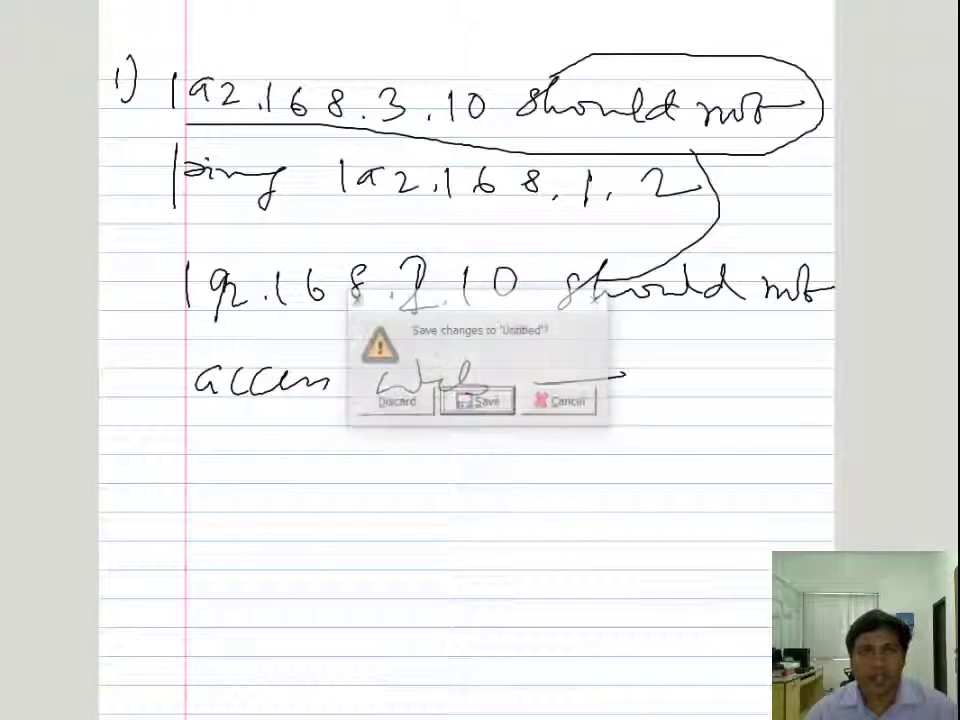
left_click(407, 408)
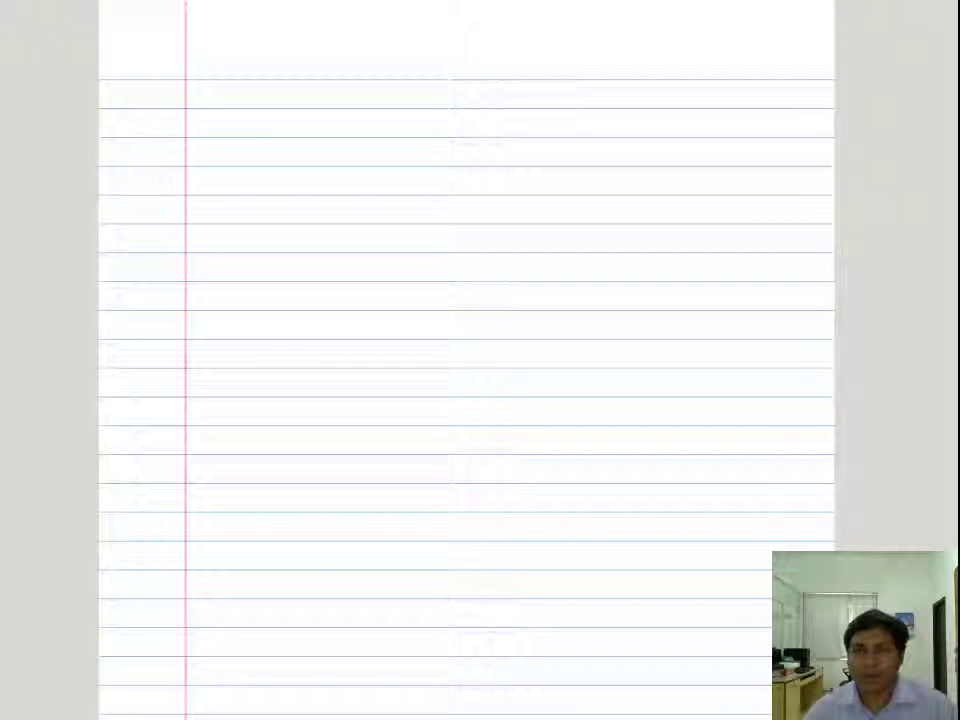
mouse_move(452, 240)
left_mouse_down()
mouse_move(445, 255)
mouse_move(471, 240)
mouse_move(493, 197)
mouse_move(484, 180)
mouse_move(525, 132)
left_mouse_up()
mouse_move(531, 86)
left_mouse_down()
mouse_move(612, 103)
mouse_move(639, 88)
mouse_move(664, 88)
mouse_move(644, 100)
mouse_move(679, 86)
mouse_move(694, 105)
mouse_move(721, 112)
mouse_move(744, 95)
mouse_move(736, 97)
mouse_move(778, 104)
left_mouse_up()
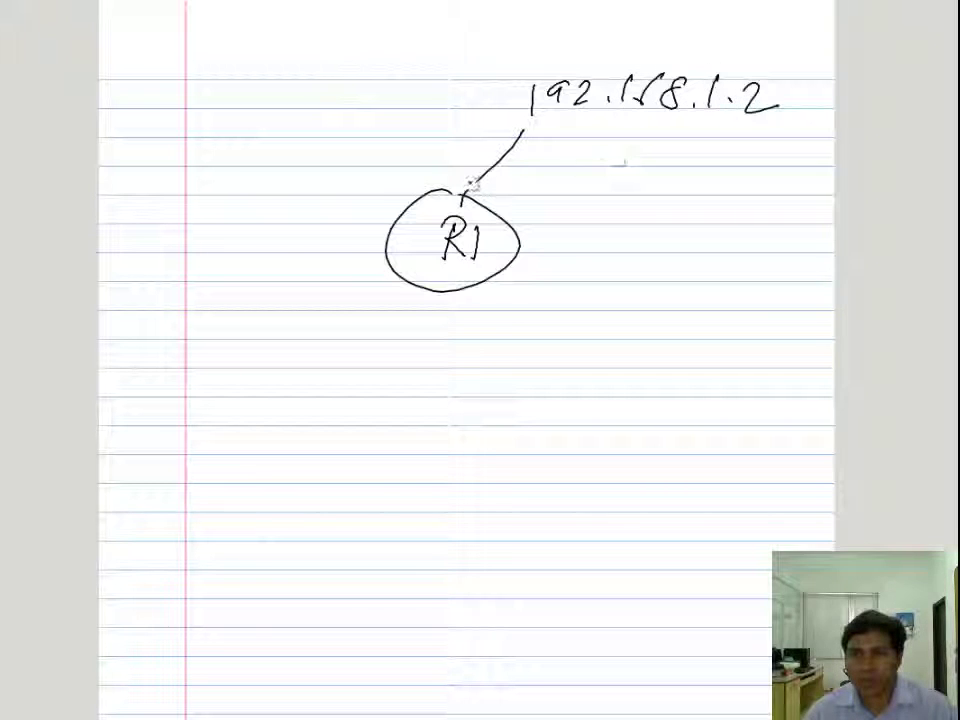